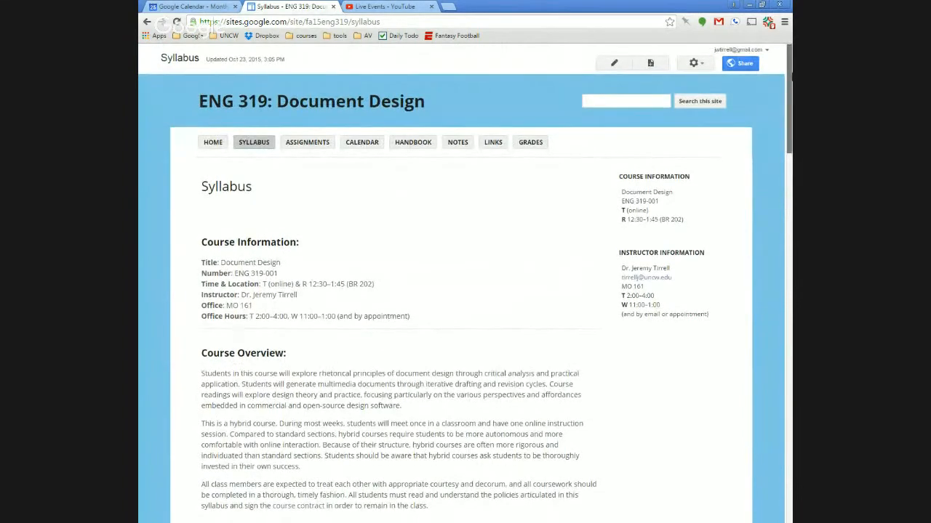
# Open the Method Draw editor from the link under Required Materials on the course syllabus.
pyautogui.moveTo(789, 76); pyautogui.dragTo(789, 157)
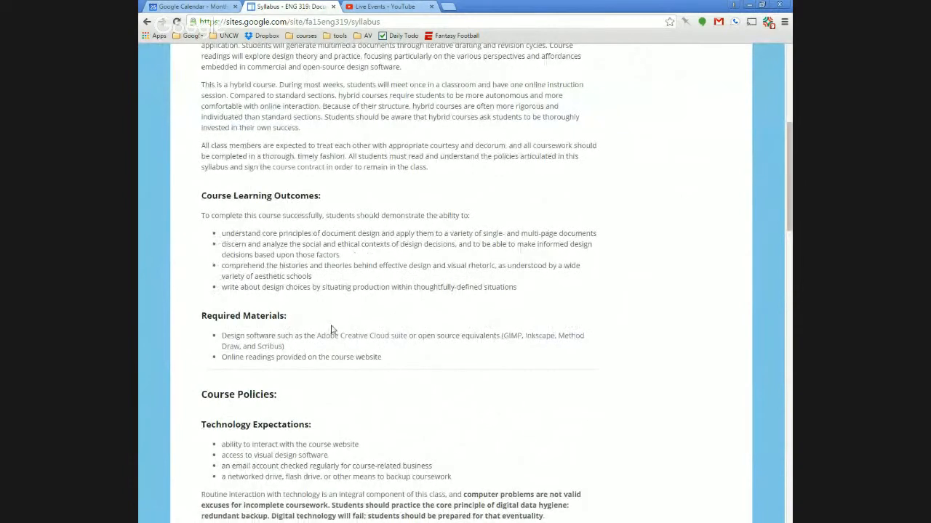
pyautogui.click(566, 337)
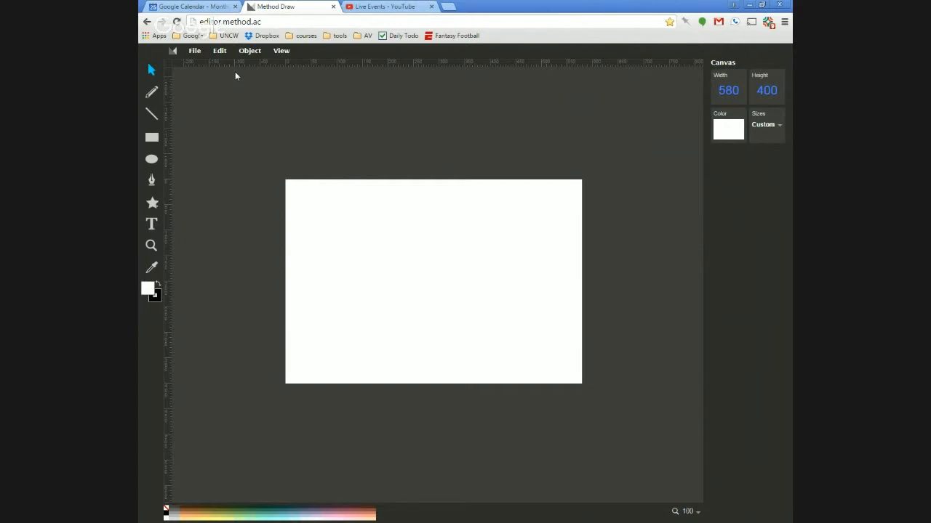
pyautogui.click(194, 52)
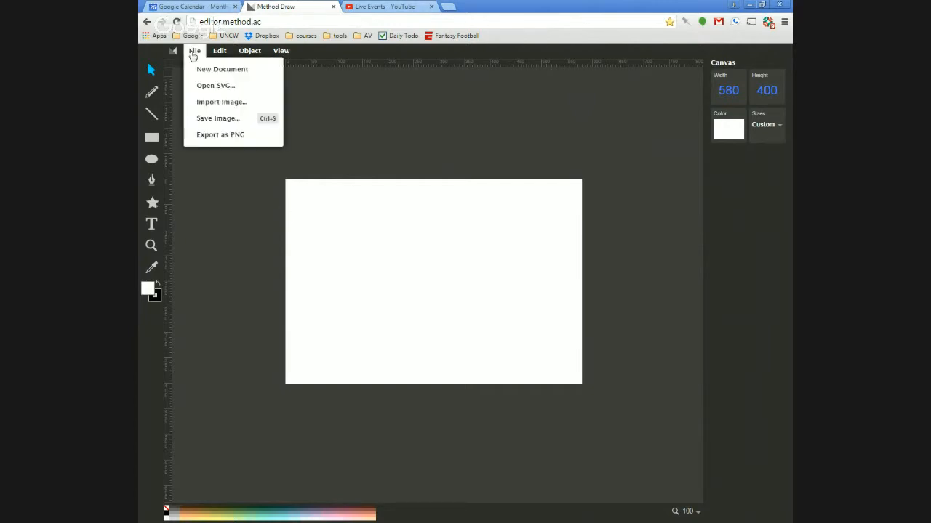
pyautogui.moveTo(219, 52)
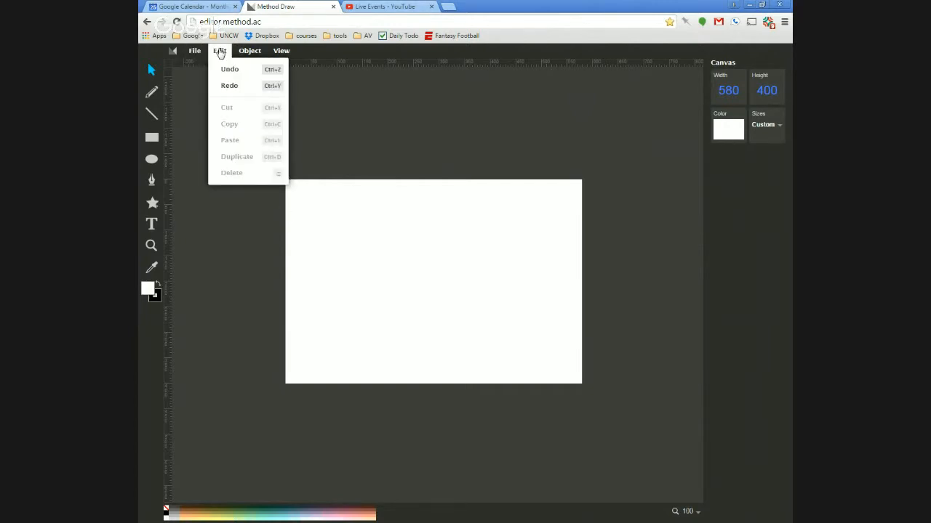
pyautogui.moveTo(250, 54)
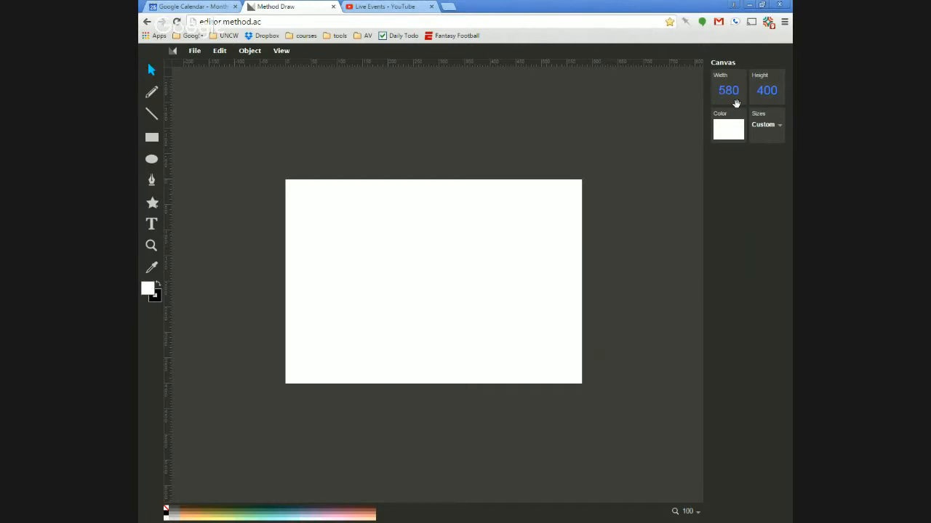
# Set the canvas width to 600 and leave the canvas color as it is.
pyautogui.click(737, 90)
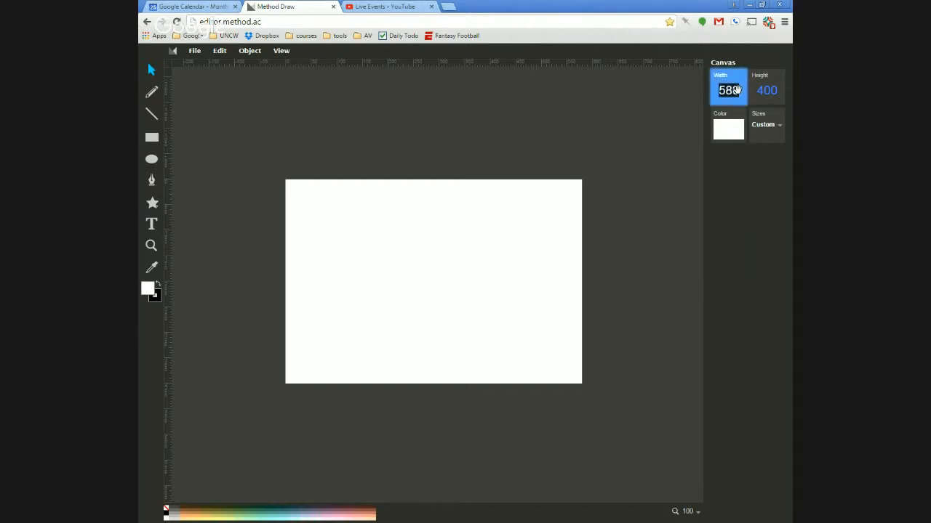
pyautogui.write('600')
pyautogui.press('Return')
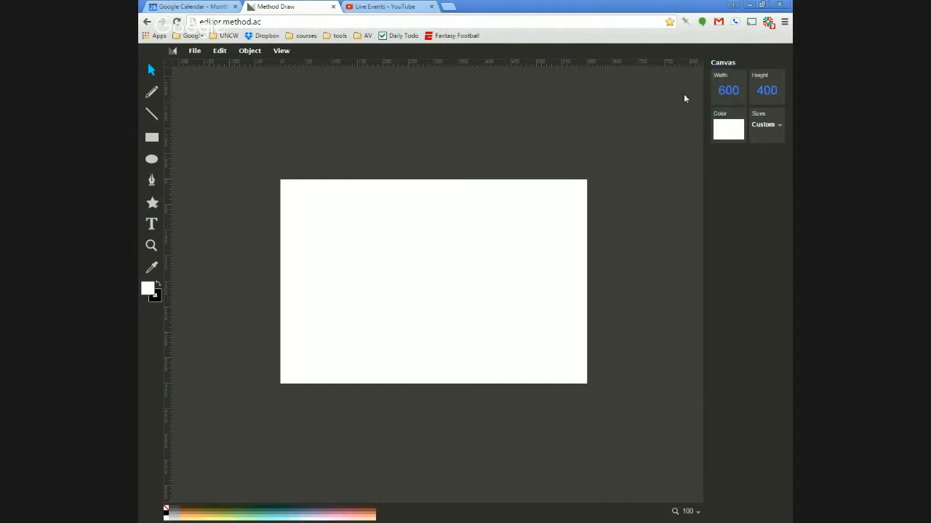
pyautogui.click(728, 129)
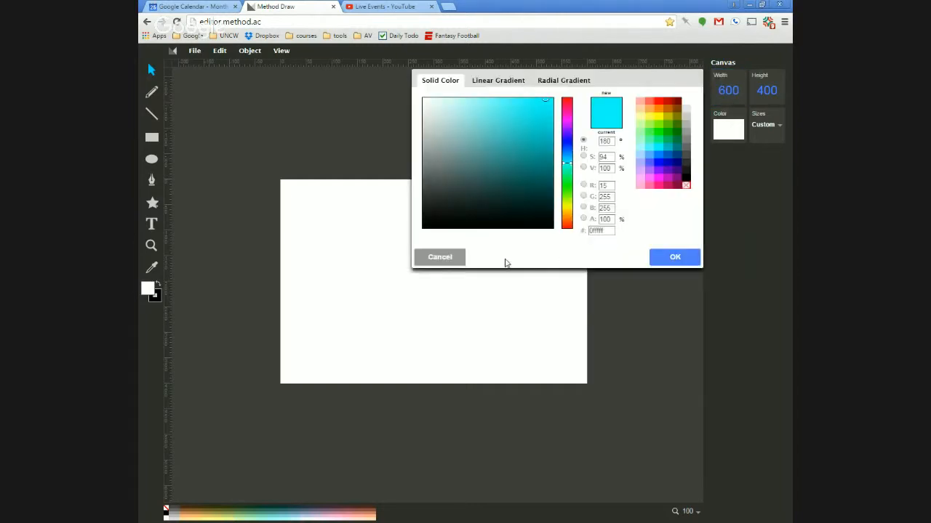
pyautogui.click(458, 262)
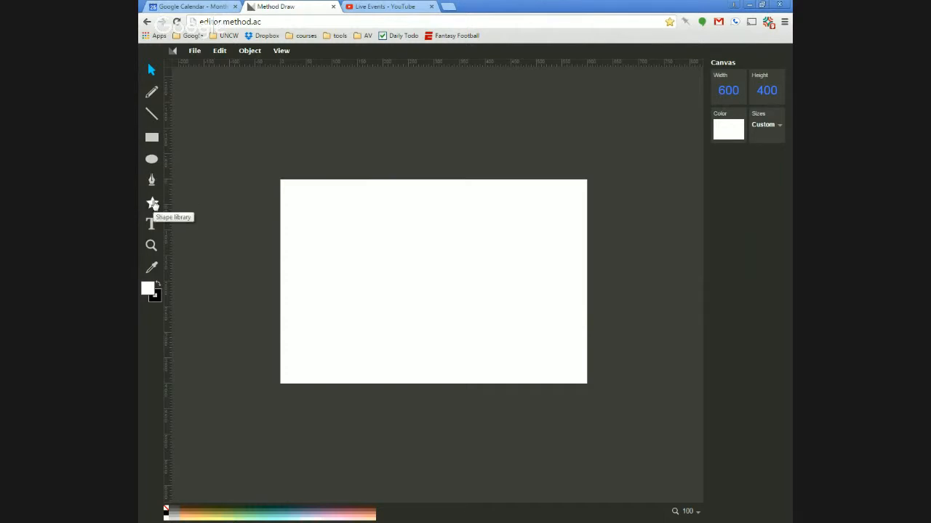
# Draw the volleyball from the Objects shapes at about X 71, Y 83 on the canvas and delete it.
pyautogui.click(155, 203)
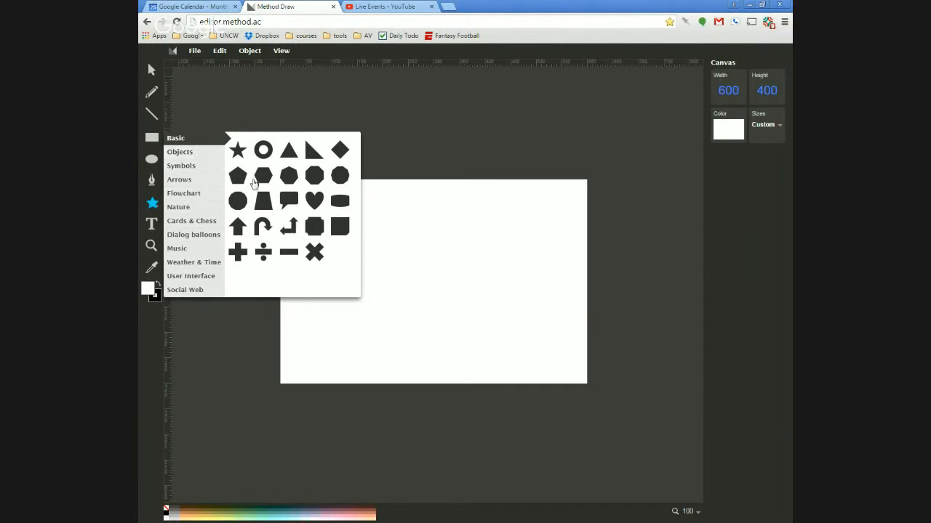
pyautogui.click(205, 156)
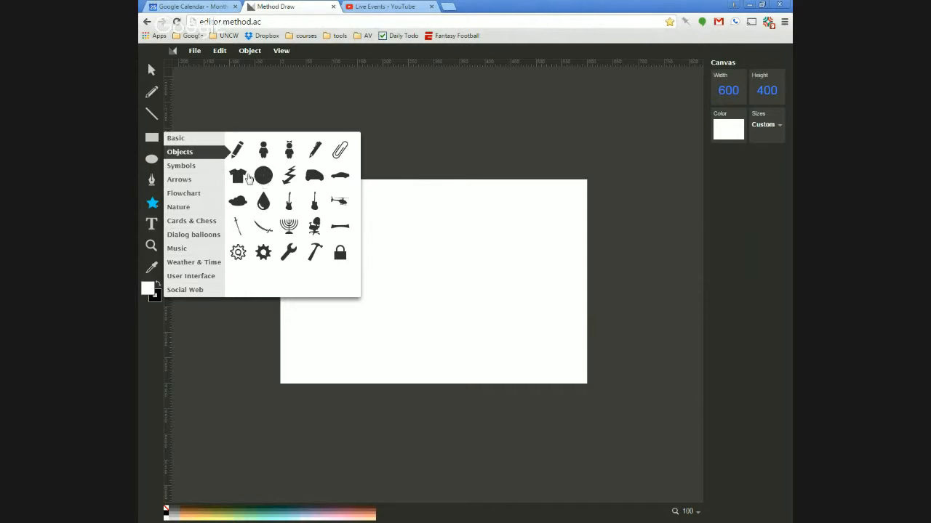
pyautogui.click(263, 175)
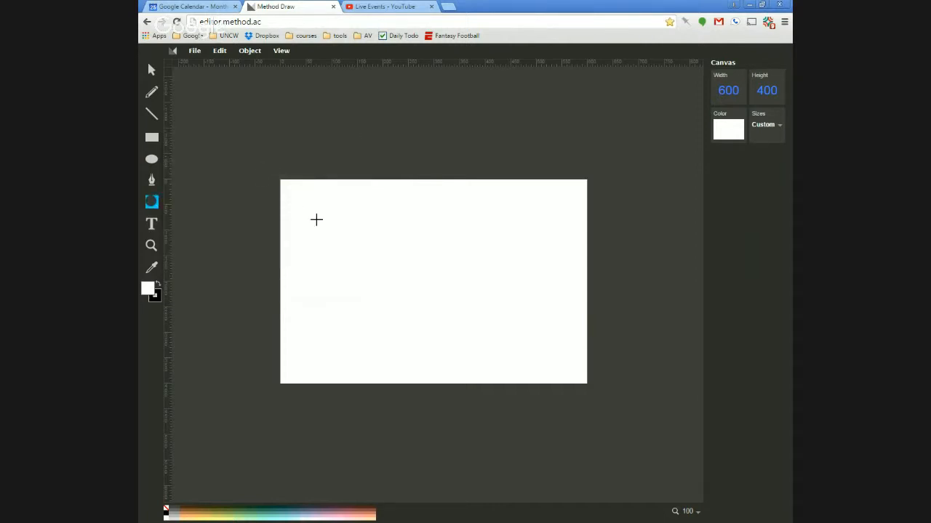
pyautogui.moveTo(316, 219); pyautogui.dragTo(445, 338)
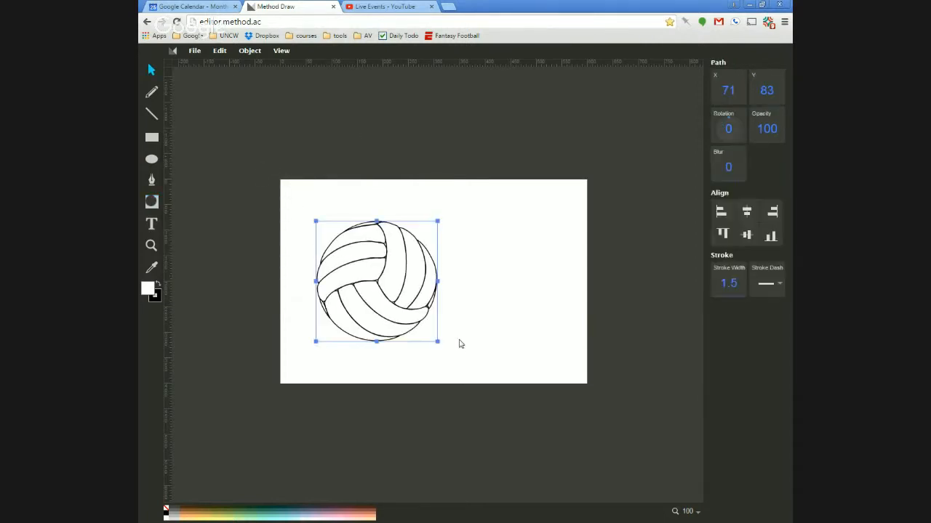
pyautogui.press('Delete')
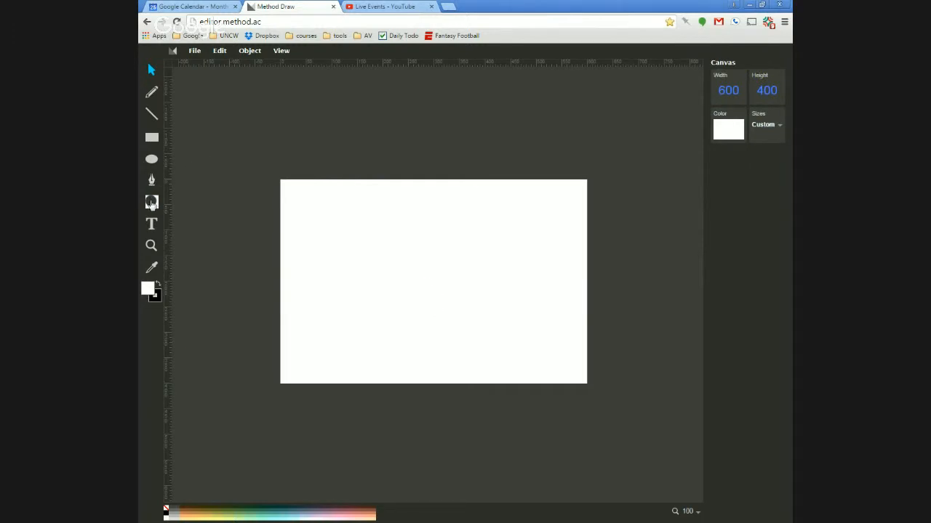
# Browse the shape library's Symbols, Arrows, Nature, Dialog balloons, Cards & Chess and Music categories.
pyautogui.click(151, 203)
pyautogui.click(152, 204)
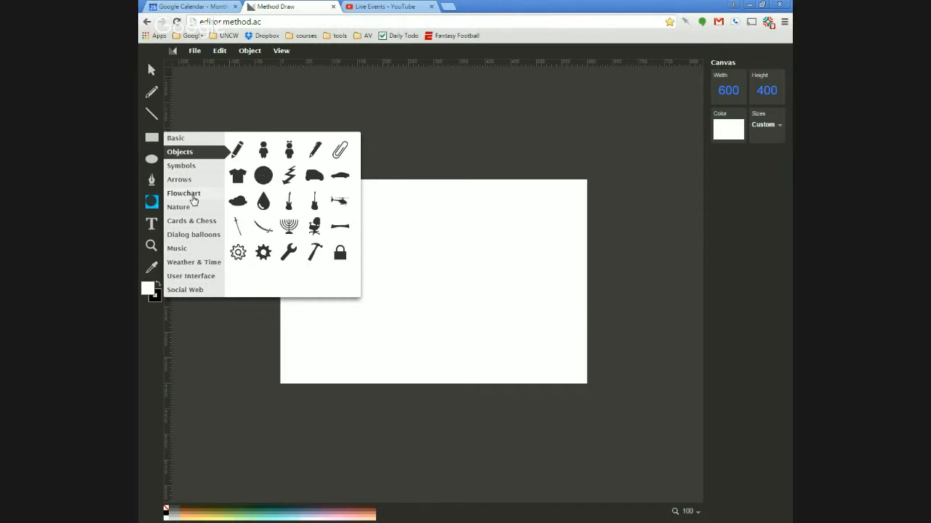
pyautogui.click(180, 166)
pyautogui.click(183, 181)
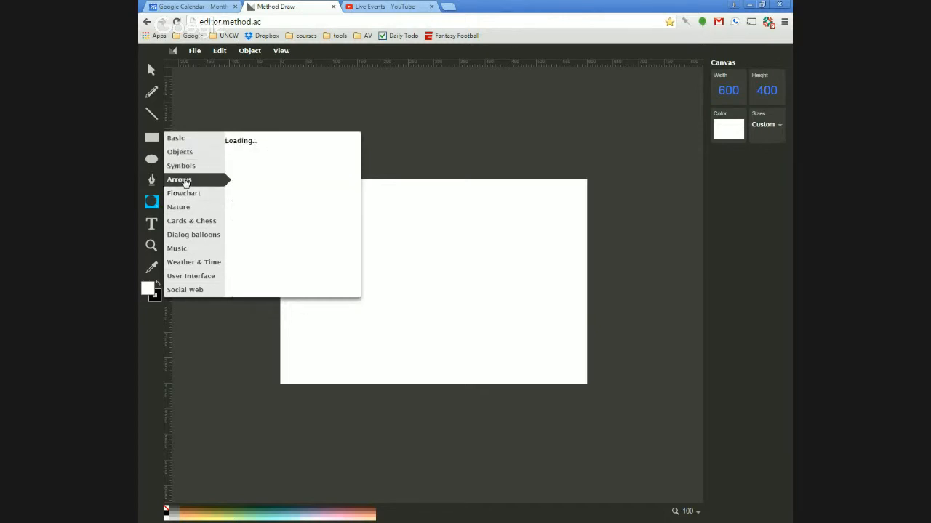
pyautogui.click(181, 166)
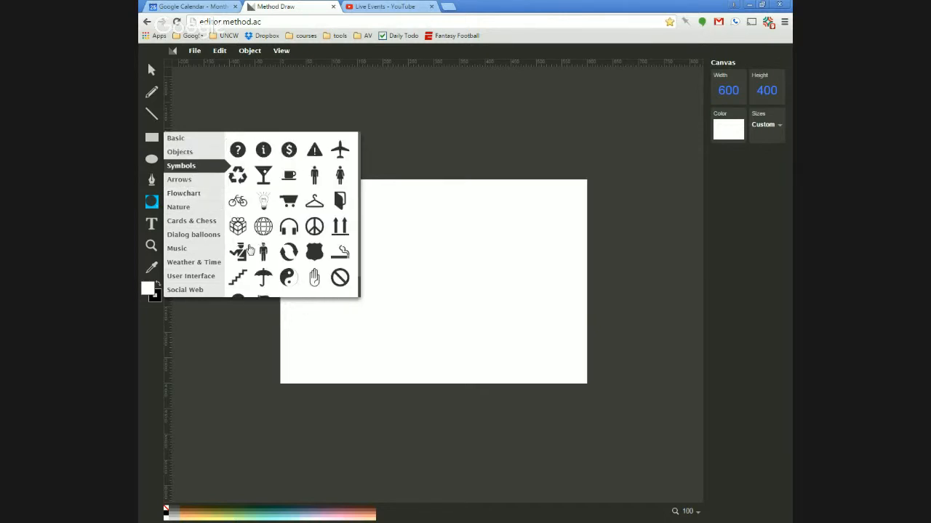
pyautogui.click(191, 208)
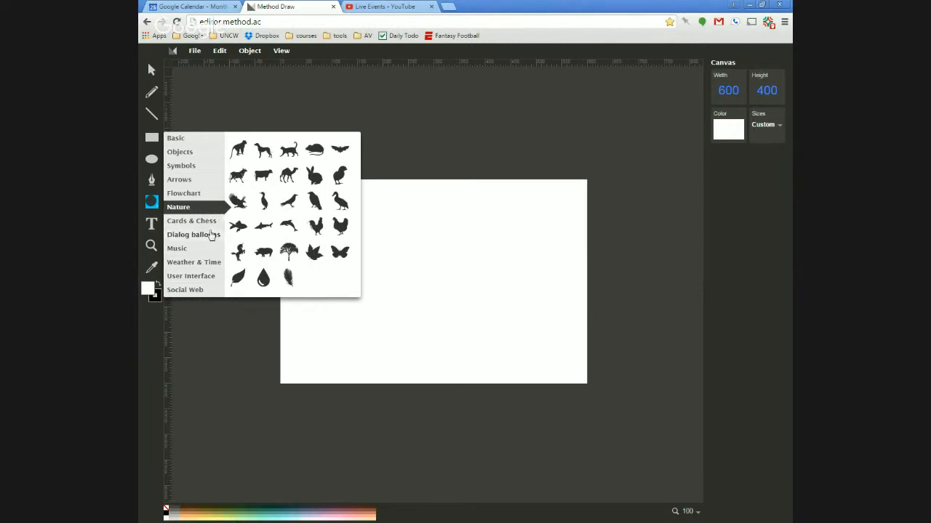
pyautogui.click(208, 235)
pyautogui.click(204, 224)
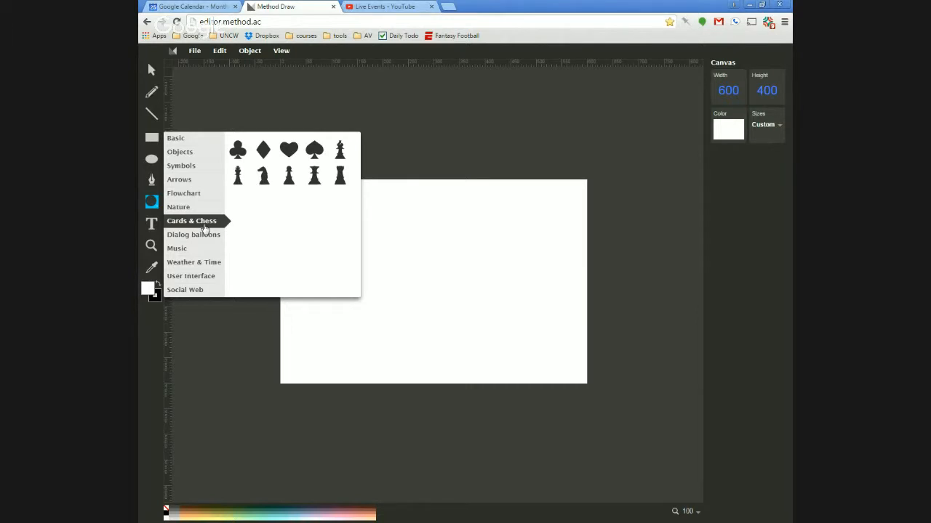
pyautogui.click(193, 248)
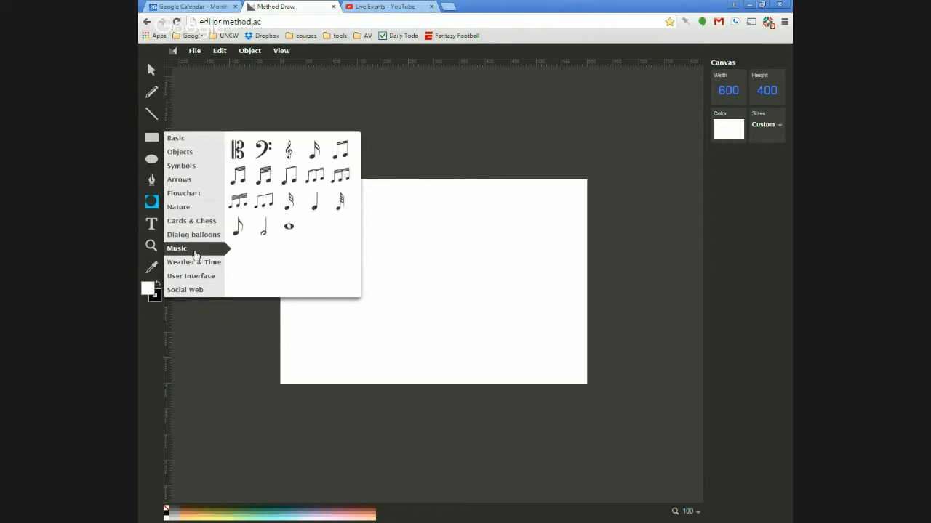
pyautogui.click(152, 202)
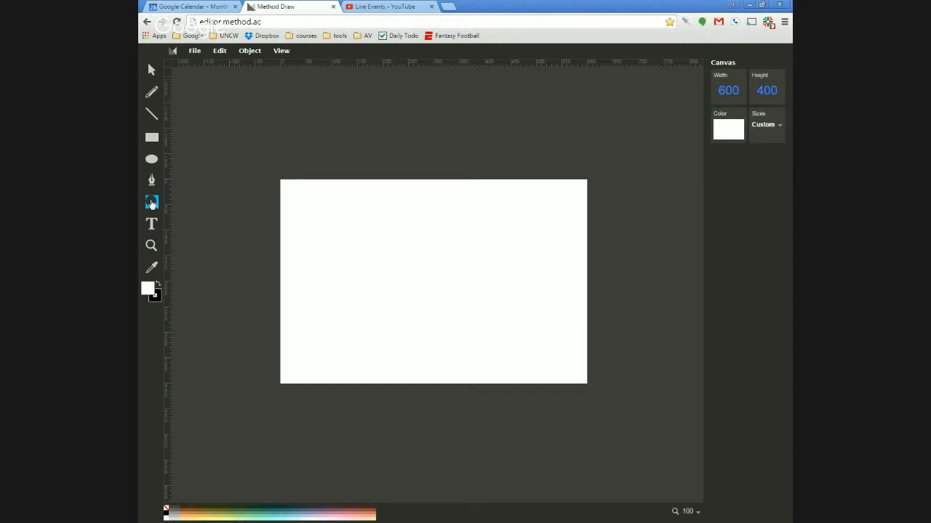
# Add the sample text "nfjknfks" in the Times font at about X 42, Y 108 and delete it.
pyautogui.click(152, 224)
pyautogui.click(301, 234)
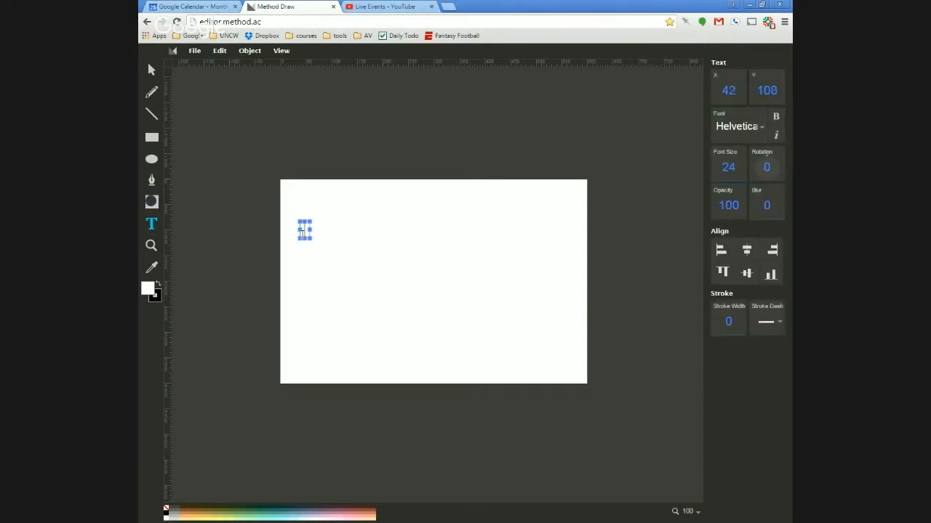
pyautogui.click(768, 131)
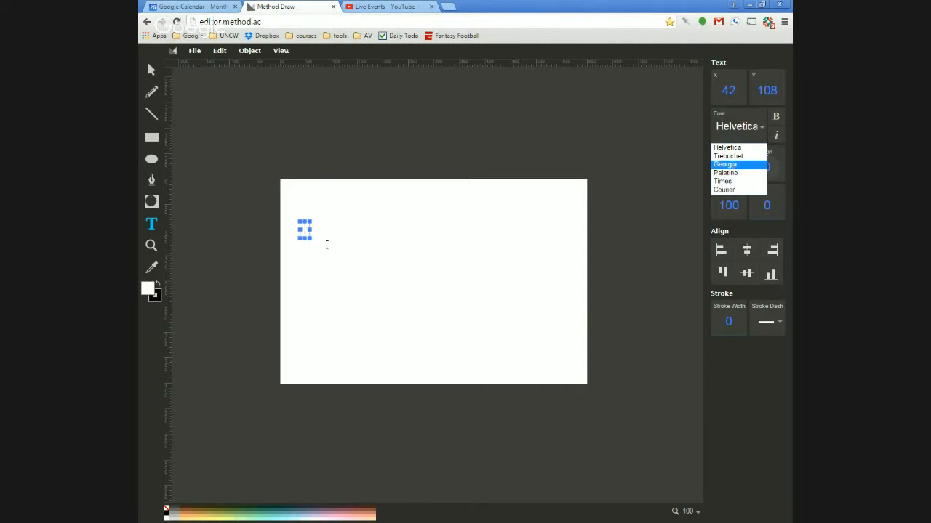
pyautogui.press('Down')
pyautogui.press('Down')
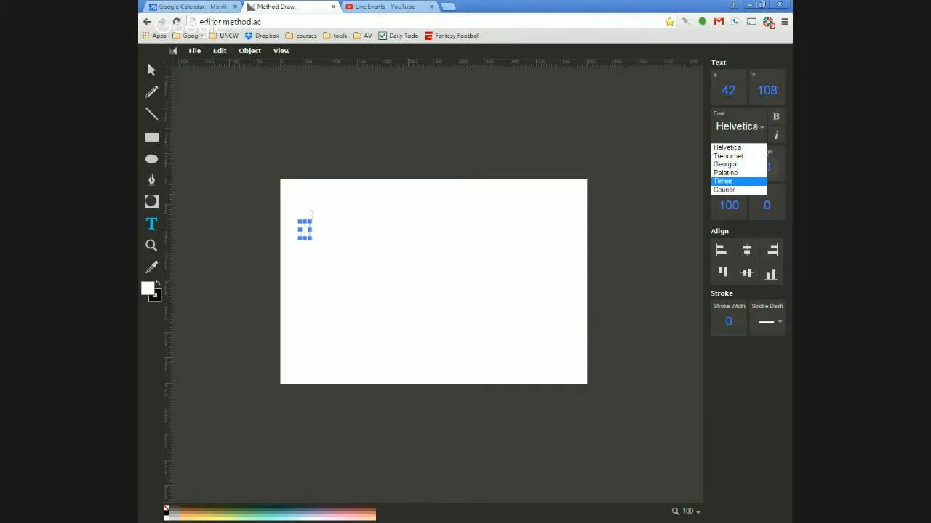
pyautogui.press('Return')
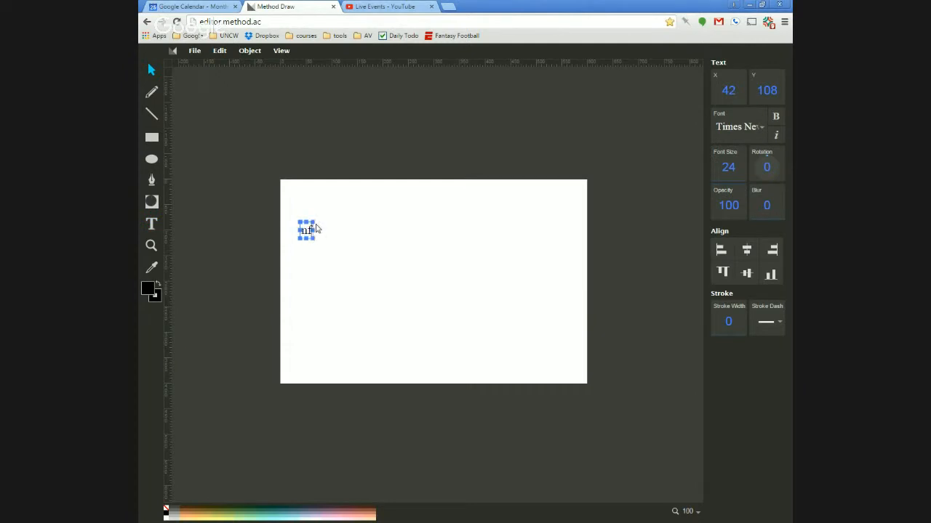
pyautogui.click(342, 287)
pyautogui.click(314, 238)
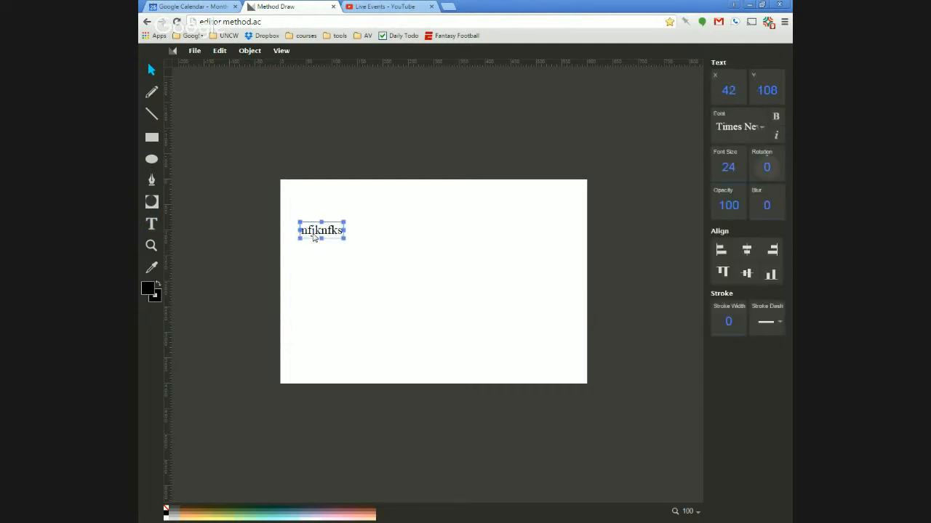
pyautogui.press('Delete')
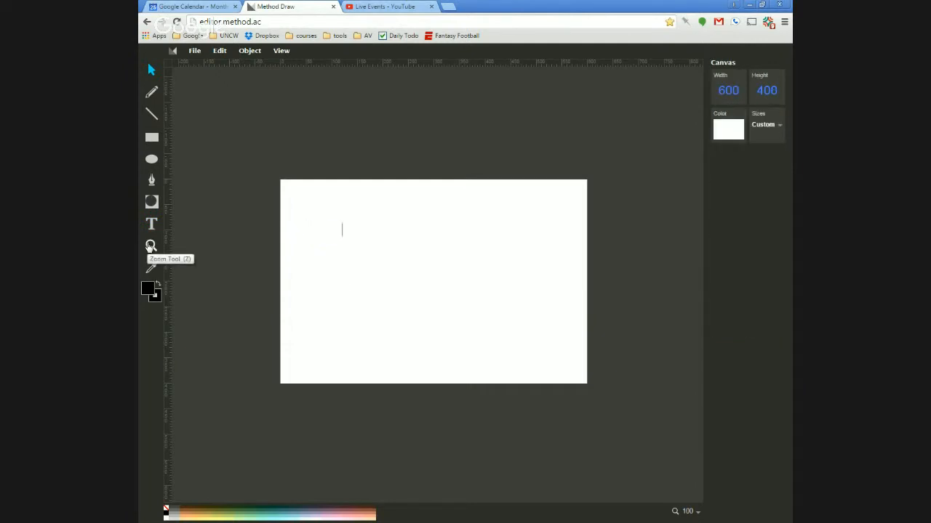
pyautogui.click(686, 513)
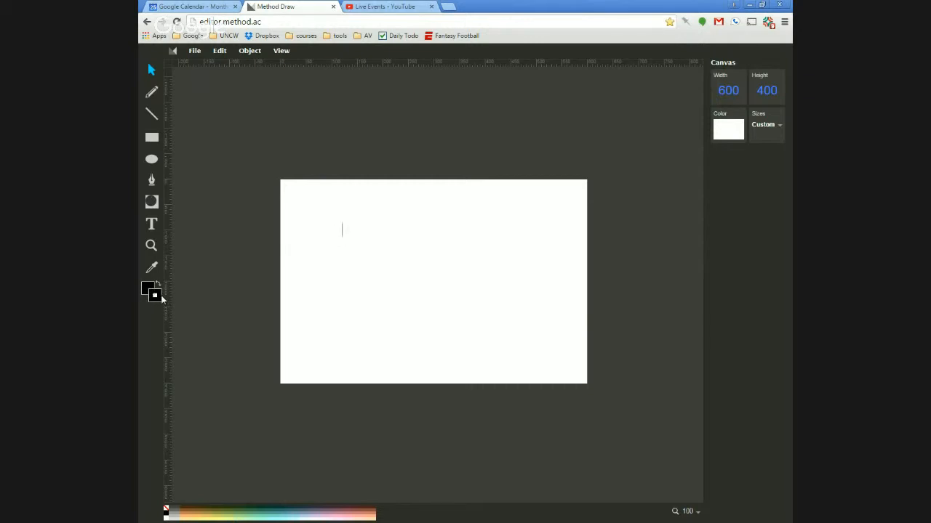
# Draw a black rectangle about 264 by 216 at about X 104, Y 88 and set its roundness to 10.
pyautogui.click(155, 140)
pyautogui.moveTo(332, 224); pyautogui.dragTo(469, 335)
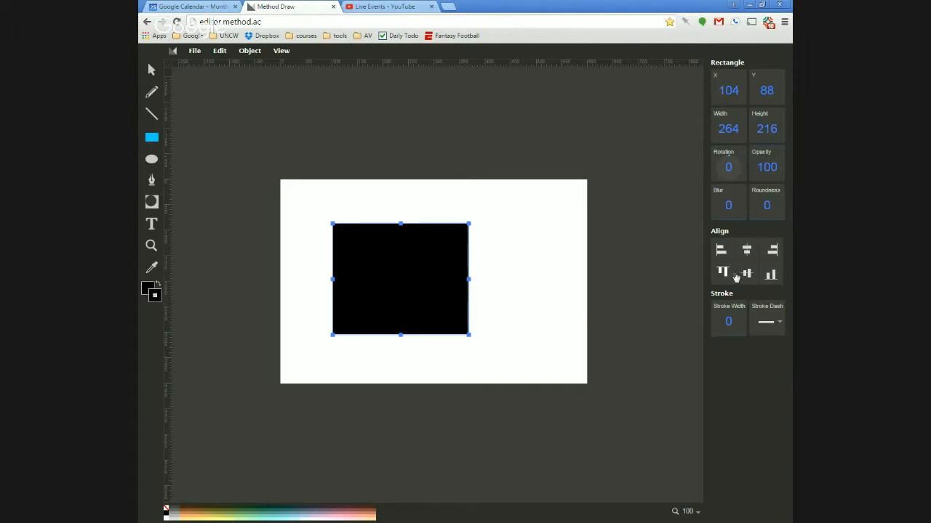
pyautogui.click(767, 205)
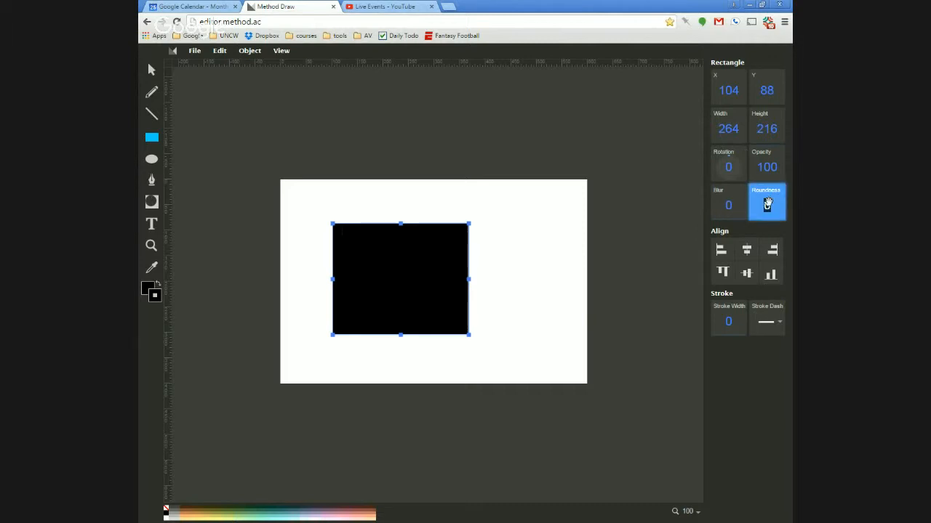
pyautogui.press('Return')
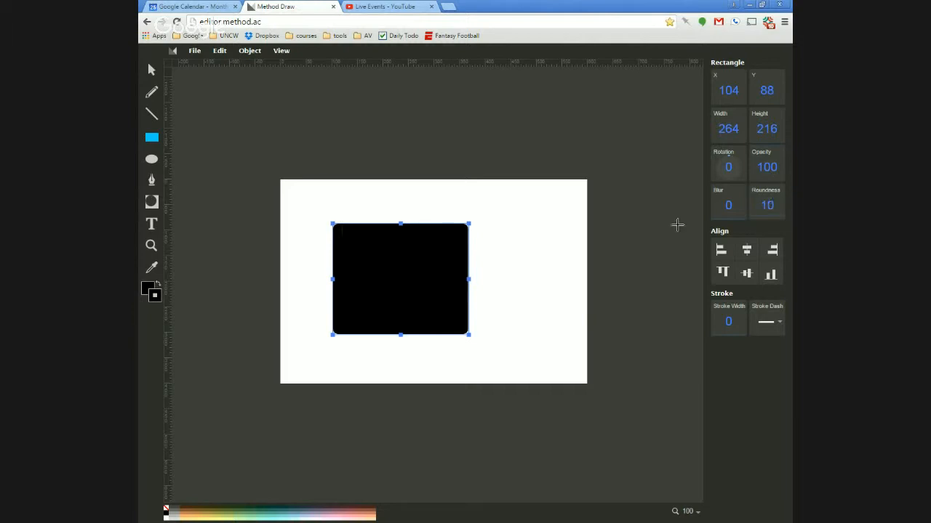
# Set the rectangle's roundness to 50 and delete the rectangle.
pyautogui.click(151, 70)
pyautogui.click(501, 312)
pyautogui.click(446, 265)
pyautogui.click(769, 205)
pyautogui.write('50')
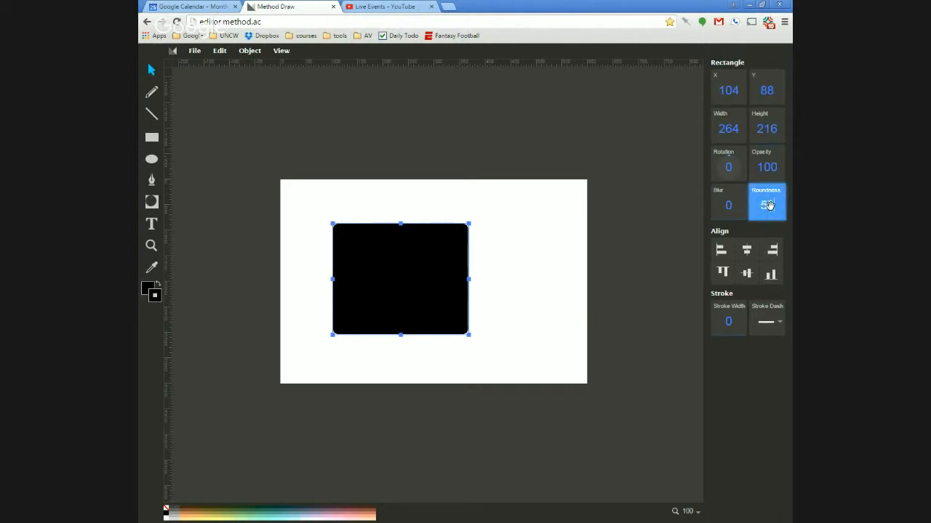
pyautogui.press('Return')
pyautogui.click(558, 224)
pyautogui.click(460, 260)
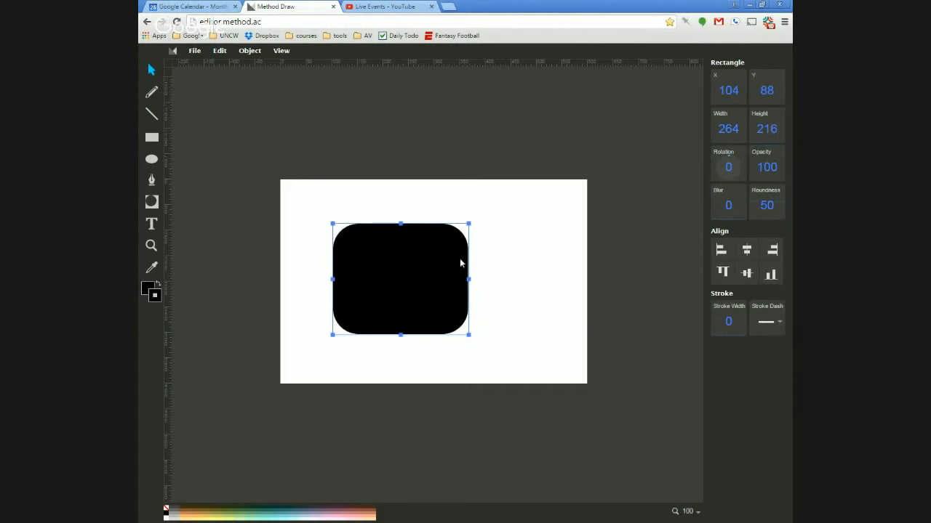
pyautogui.press('Delete')
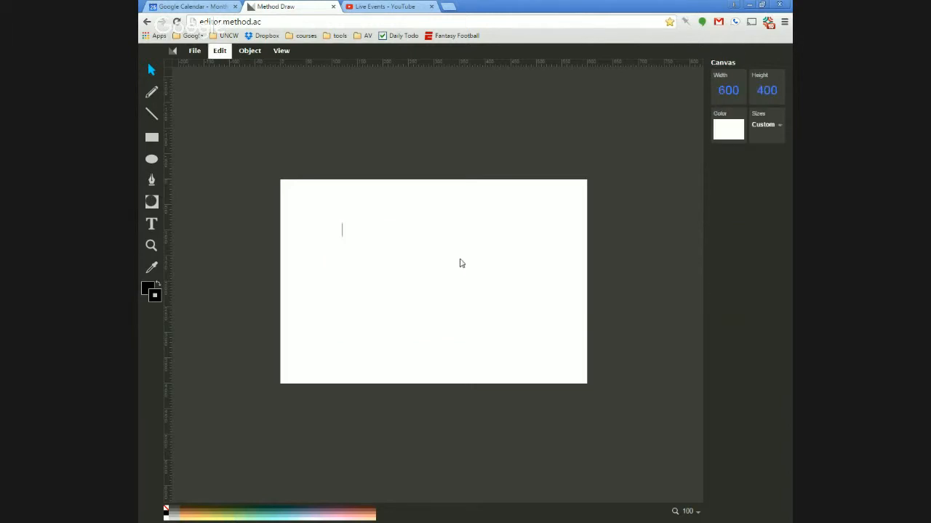
# Draw a black rectangle about 330 by 220 at about X 80, Y 106 on the canvas and switch to the selection tool.
pyautogui.click(151, 137)
pyautogui.moveTo(321, 233); pyautogui.dragTo(489, 347)
pyautogui.click(151, 70)
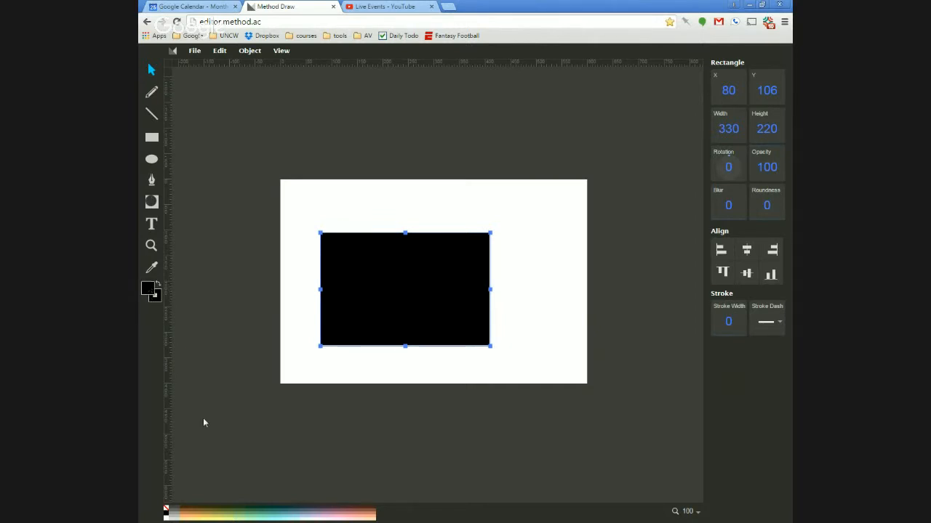
# Fill the rectangle with olive green and set its stroke width to 5.
pyautogui.click(222, 511)
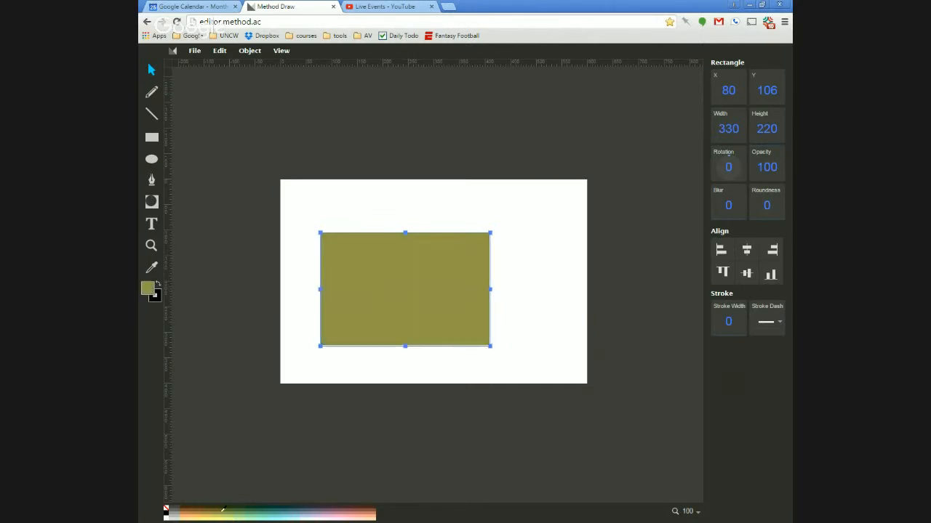
pyautogui.click(318, 365)
pyautogui.click(351, 307)
pyautogui.click(728, 321)
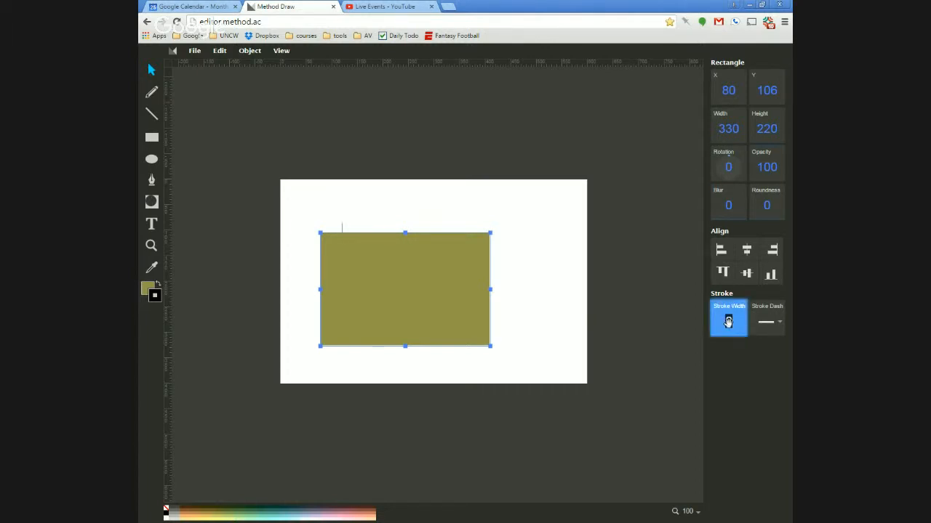
pyautogui.write('5')
pyautogui.press('Return')
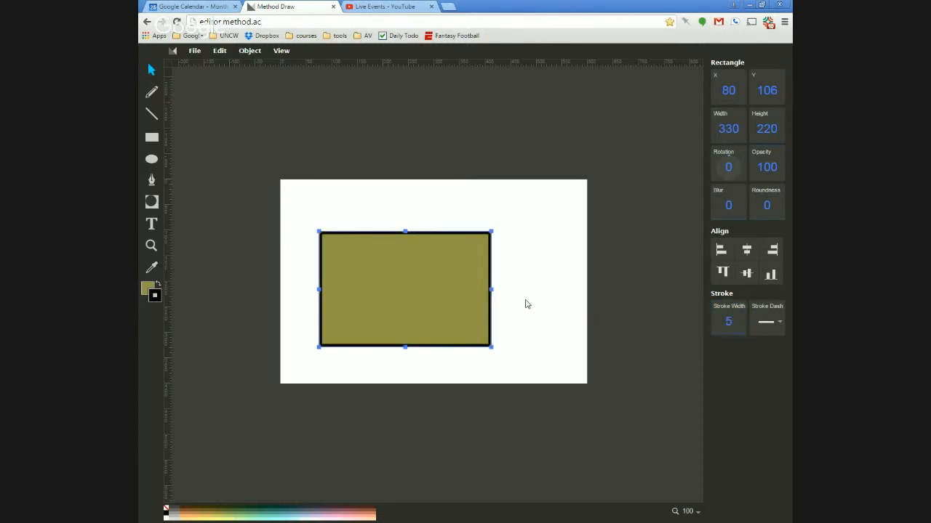
pyautogui.click(386, 226)
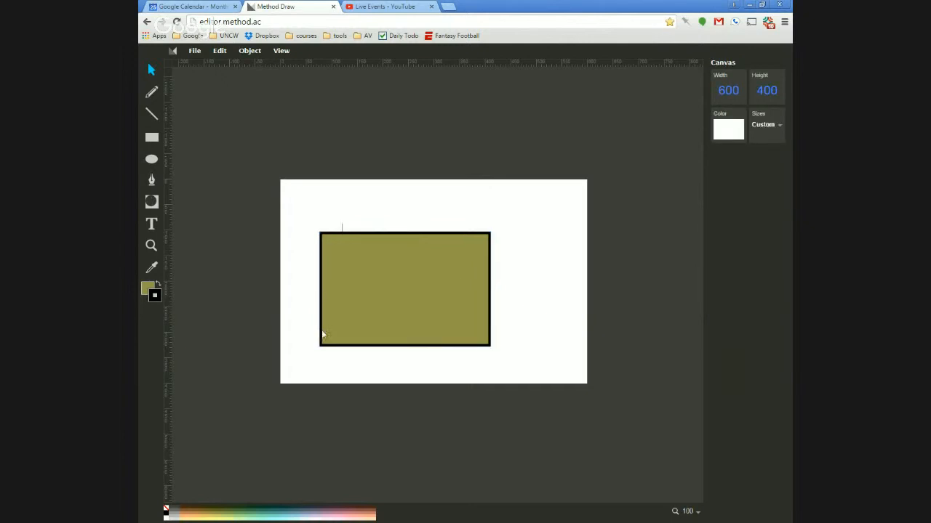
# Change the olive rectangle's outline from a solid line to a short-dashed stroke.
pyautogui.click(413, 315)
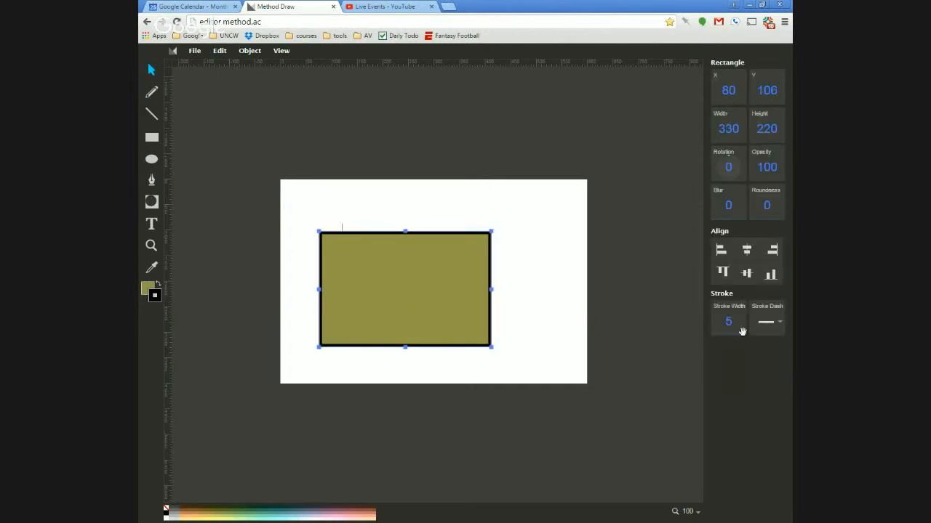
pyautogui.click(770, 321)
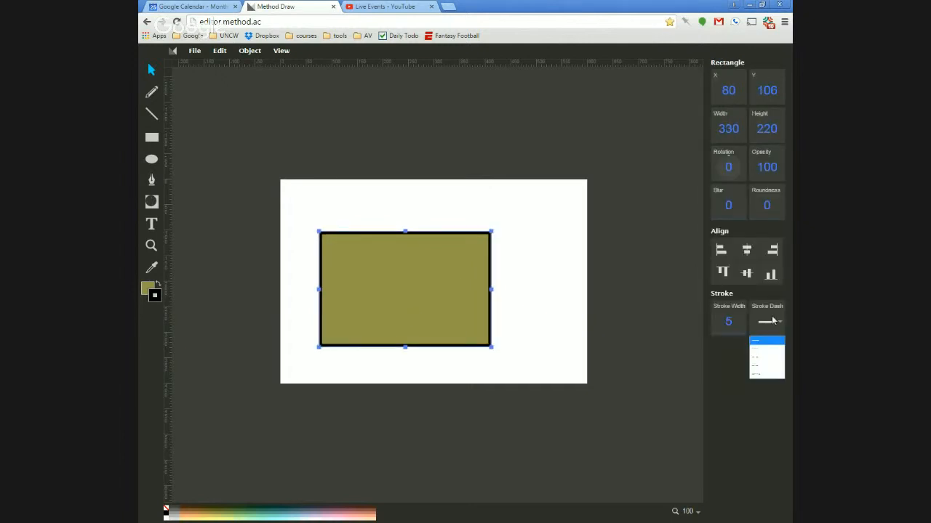
pyautogui.click(761, 359)
pyautogui.click(566, 312)
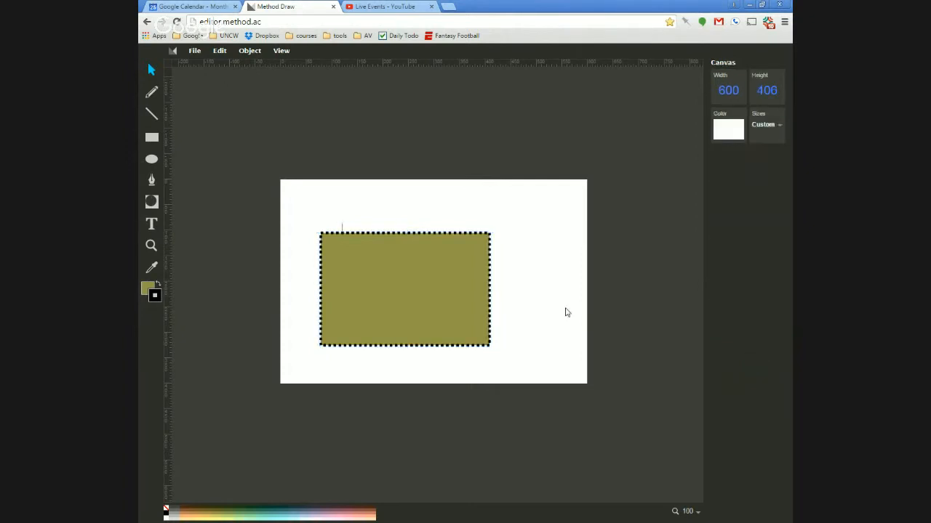
pyautogui.click(453, 284)
pyautogui.click(499, 377)
# Look over the stroke's linear and radial gradient options and try a solid magenta stroke colour with nothing selected.
pyautogui.click(157, 294)
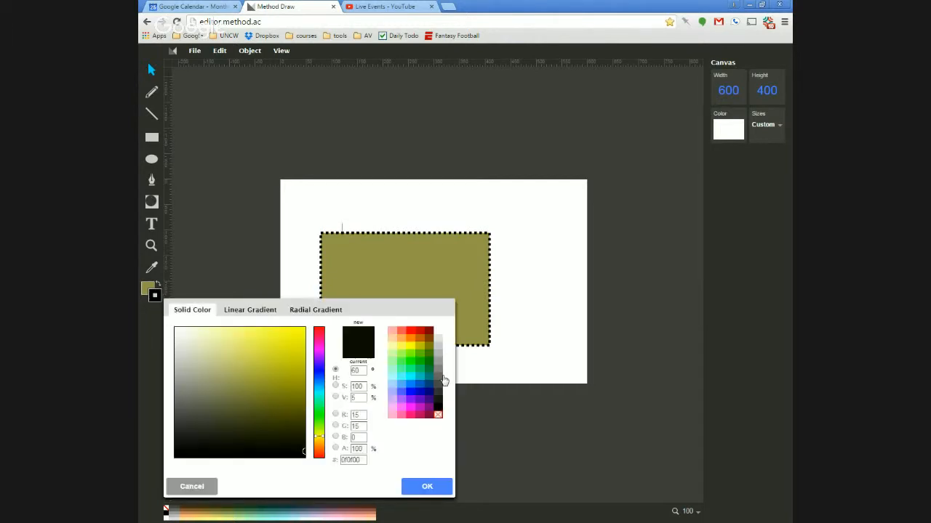
pyautogui.click(252, 312)
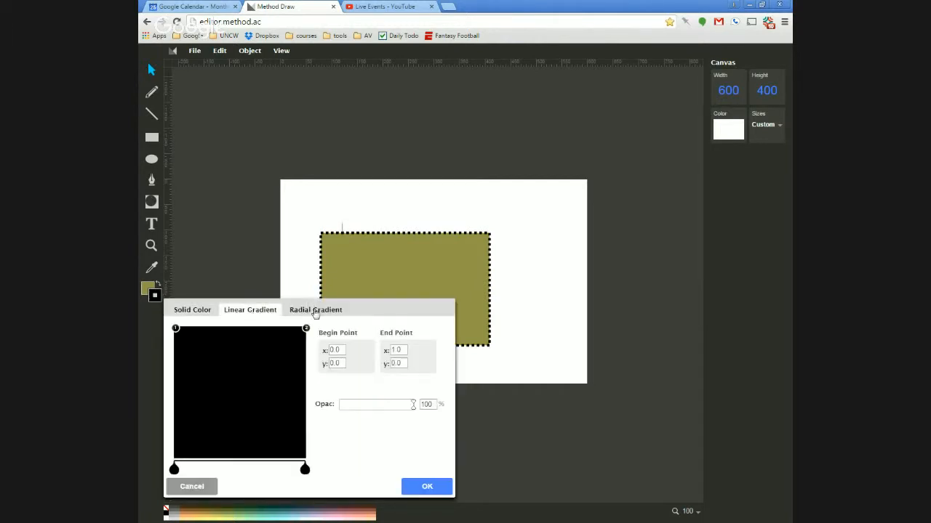
pyautogui.click(313, 310)
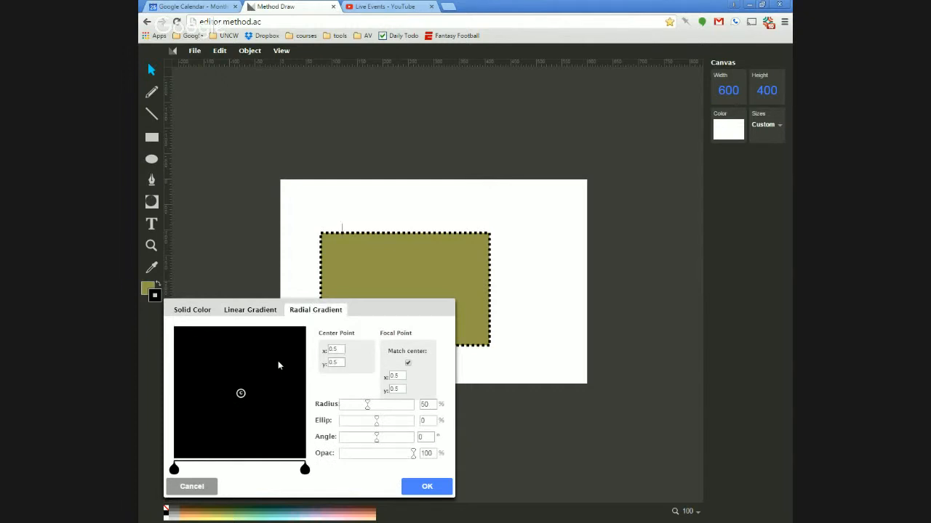
pyautogui.click(194, 312)
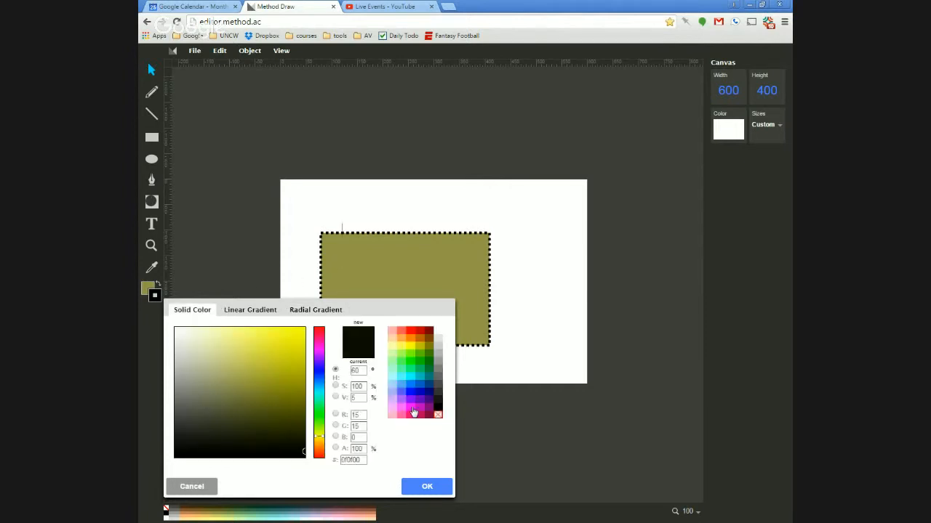
pyautogui.click(413, 412)
pyautogui.click(427, 486)
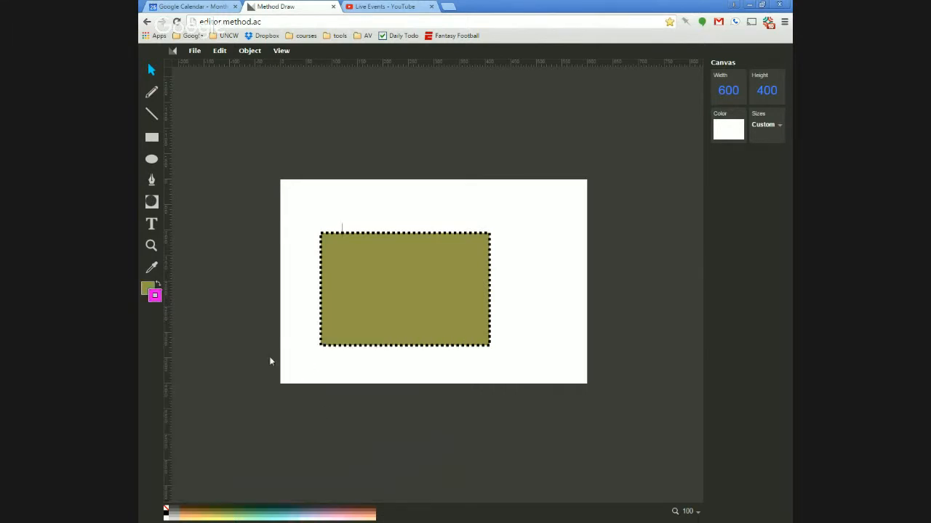
# Set the rectangle's stroke to solid magenta ff00ff and move the rectangle to about X 70, Y 80.
pyautogui.click(370, 269)
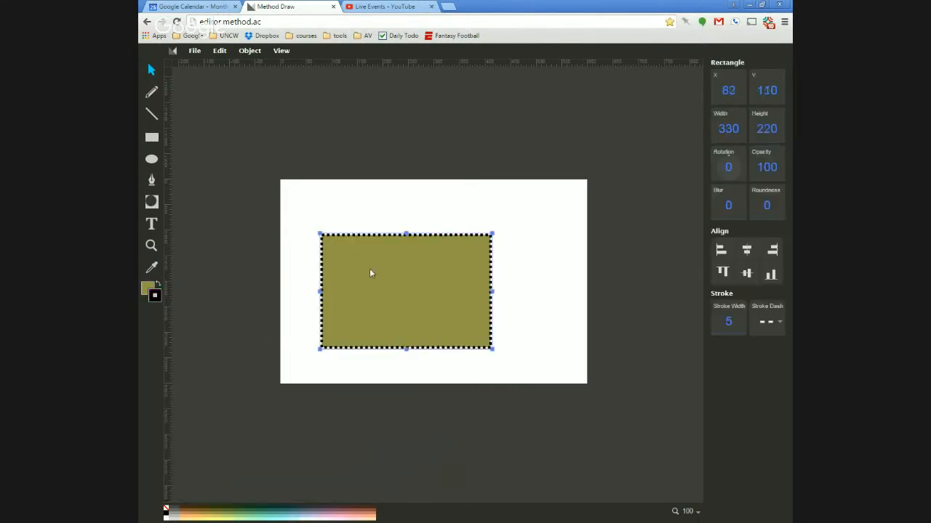
pyautogui.click(154, 294)
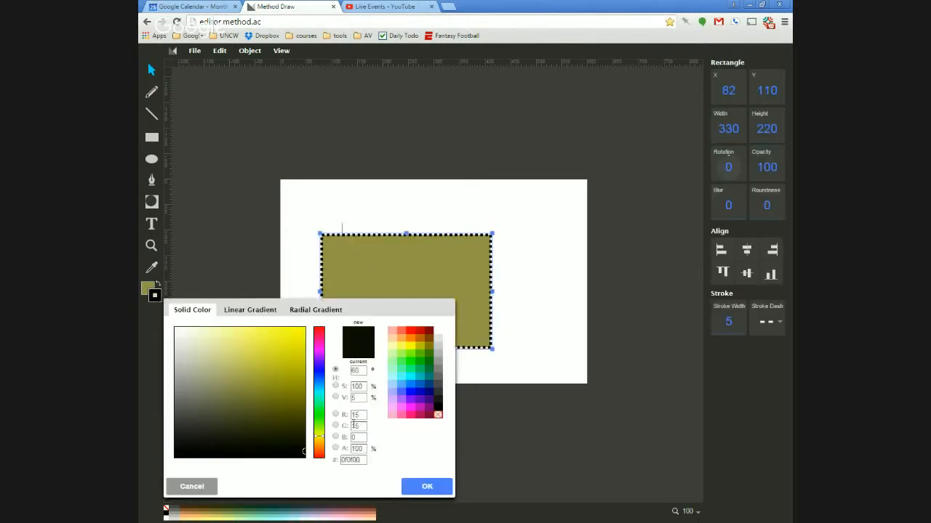
pyautogui.click(412, 411)
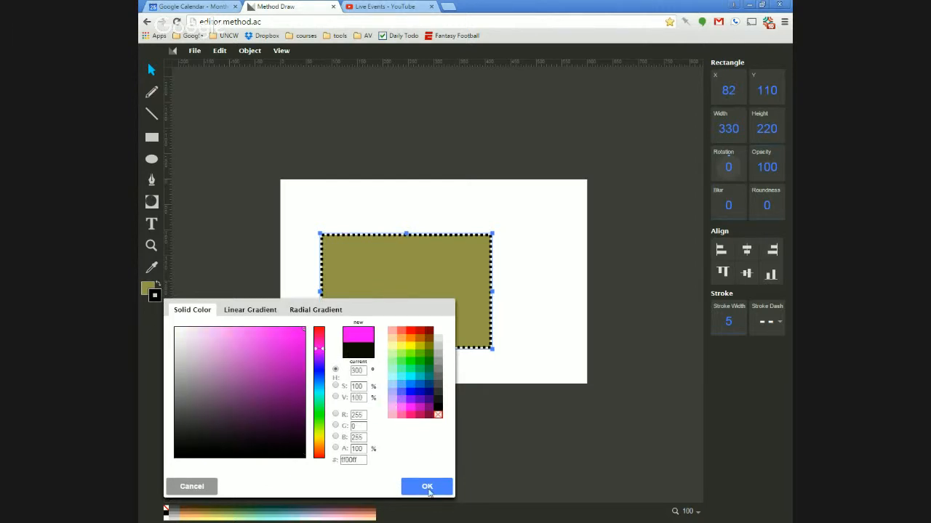
pyautogui.click(427, 487)
pyautogui.click(267, 364)
pyautogui.moveTo(403, 288); pyautogui.dragTo(397, 269)
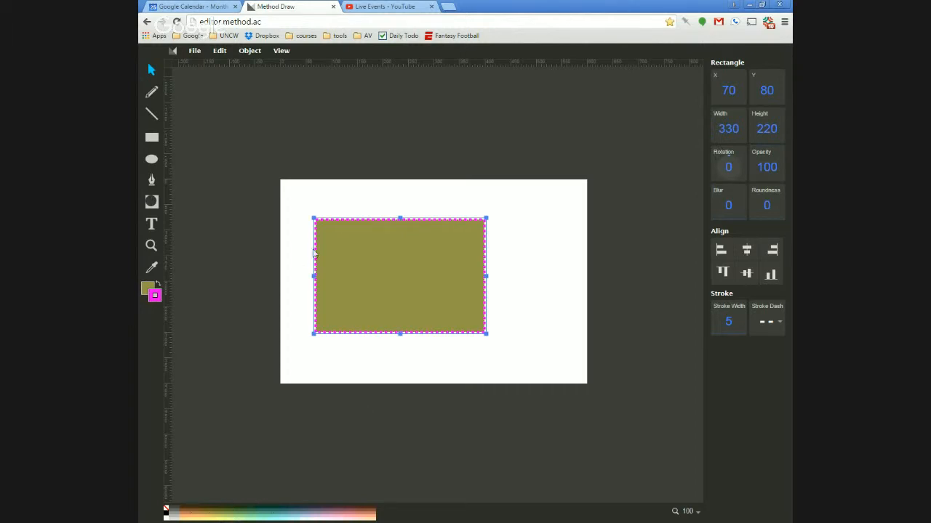
# Fill the rectangle with a linear gradient whose first stop is bright red and second stop is the default muted blue.
pyautogui.click(150, 290)
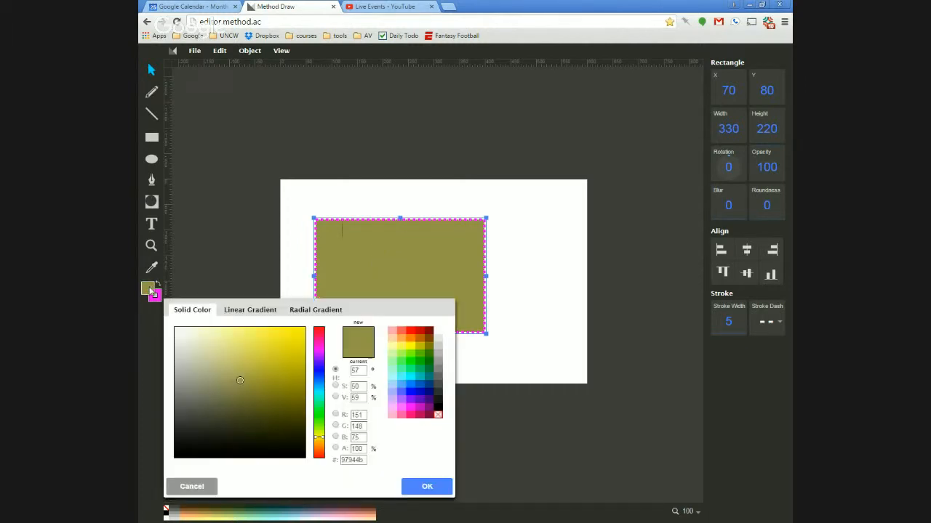
pyautogui.click(260, 317)
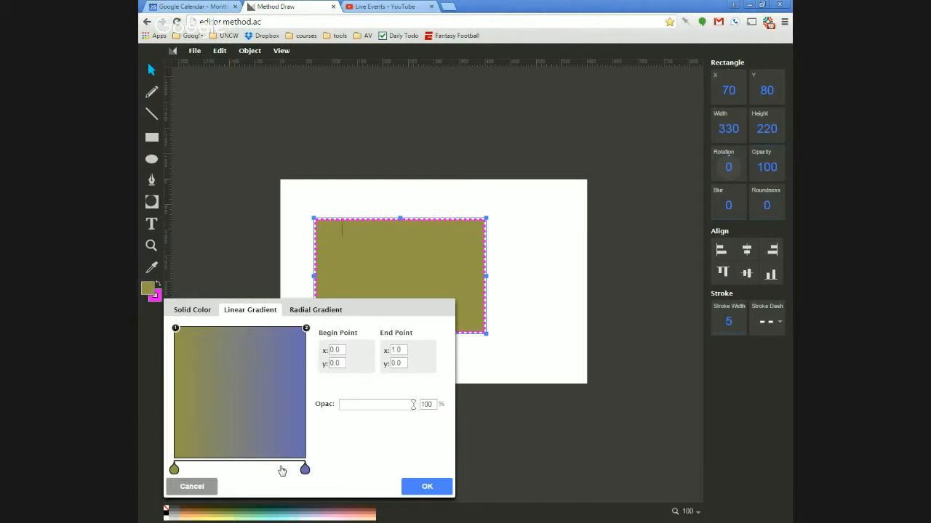
pyautogui.doubleClick(174, 470)
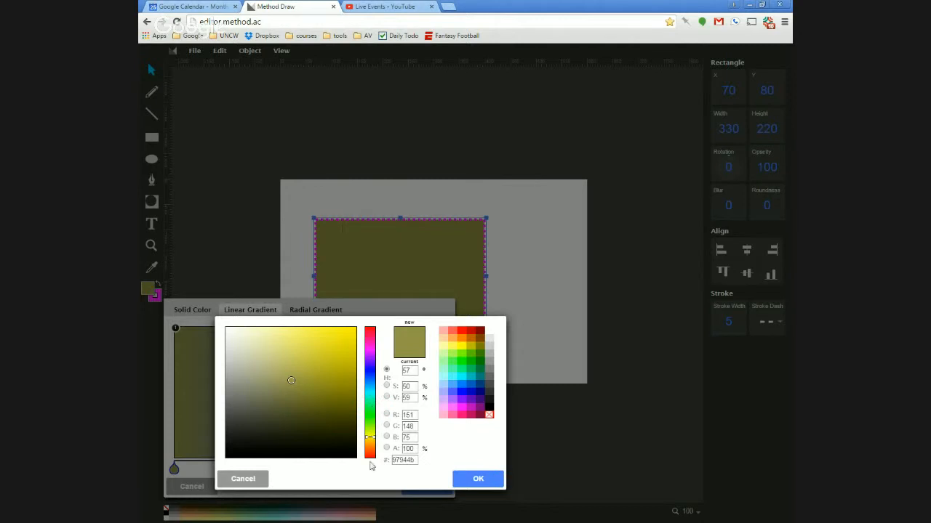
pyautogui.moveTo(370, 338); pyautogui.dragTo(372, 322)
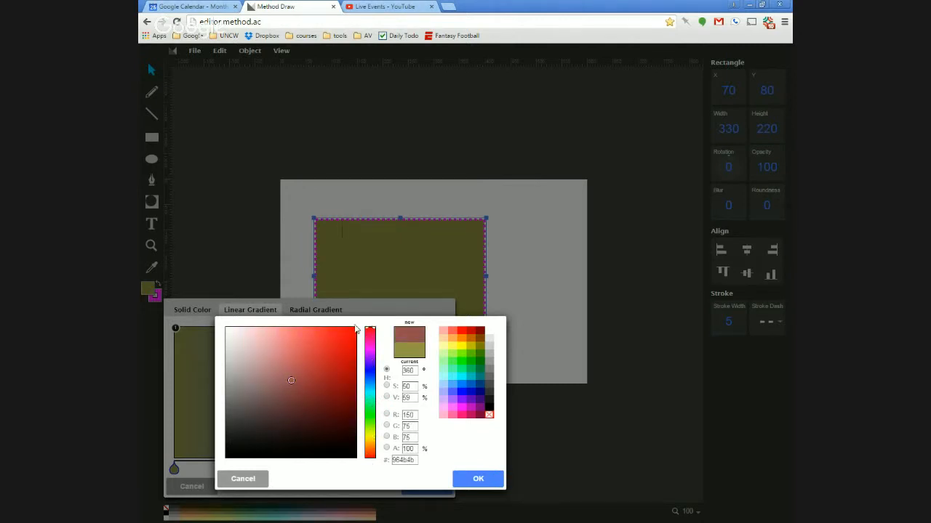
pyautogui.click(342, 336)
pyautogui.click(465, 480)
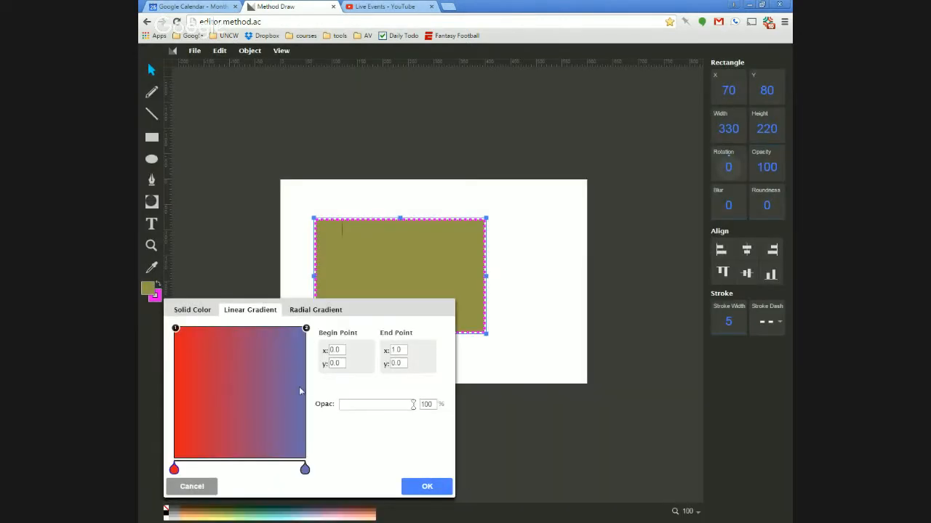
pyautogui.click(420, 487)
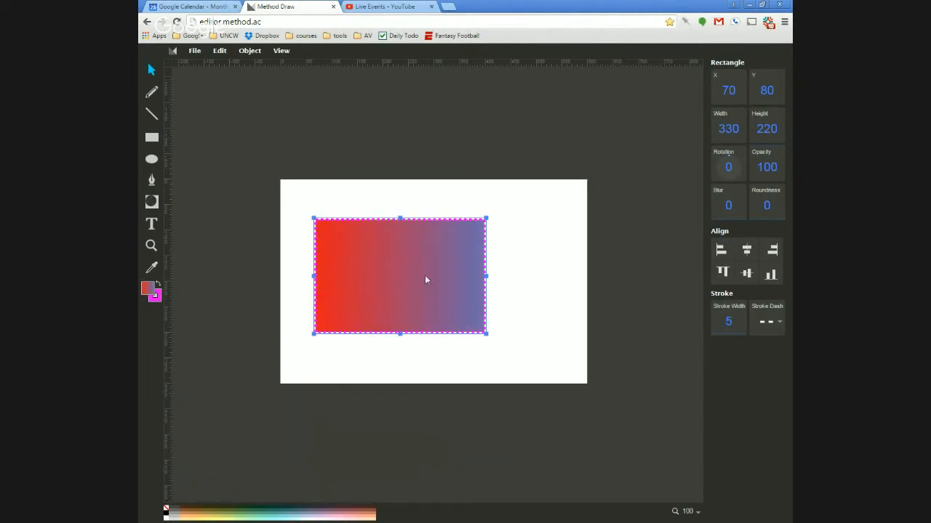
# Choose a radial gradient for the rectangle's fill, move its centre to about 0.68, 0.31 and add two intermediate colour stops.
pyautogui.click(149, 289)
pyautogui.click(312, 310)
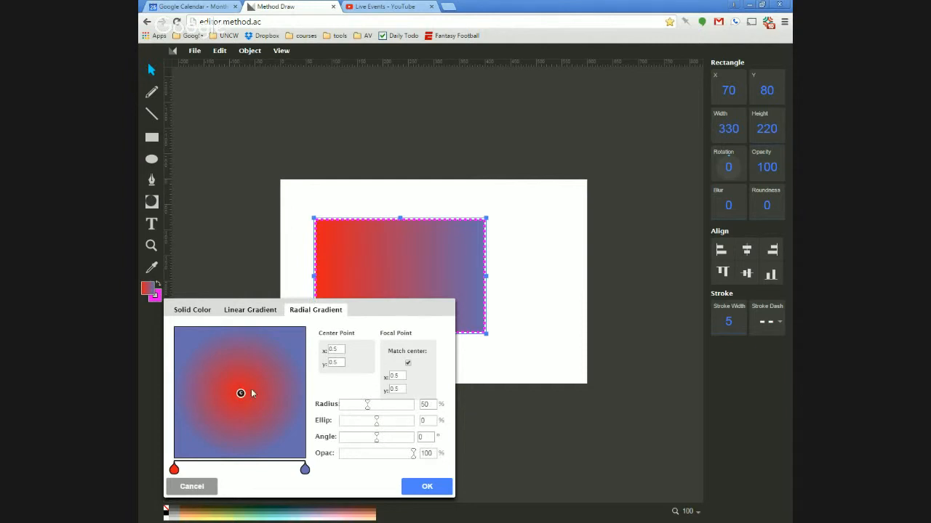
pyautogui.moveTo(240, 394); pyautogui.dragTo(264, 370)
pyautogui.click(253, 469)
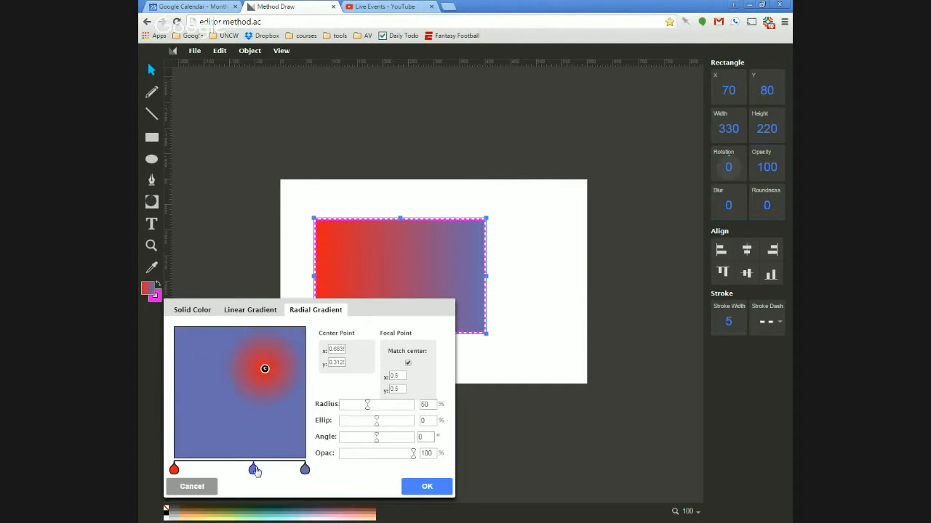
pyautogui.moveTo(254, 471); pyautogui.dragTo(223, 472)
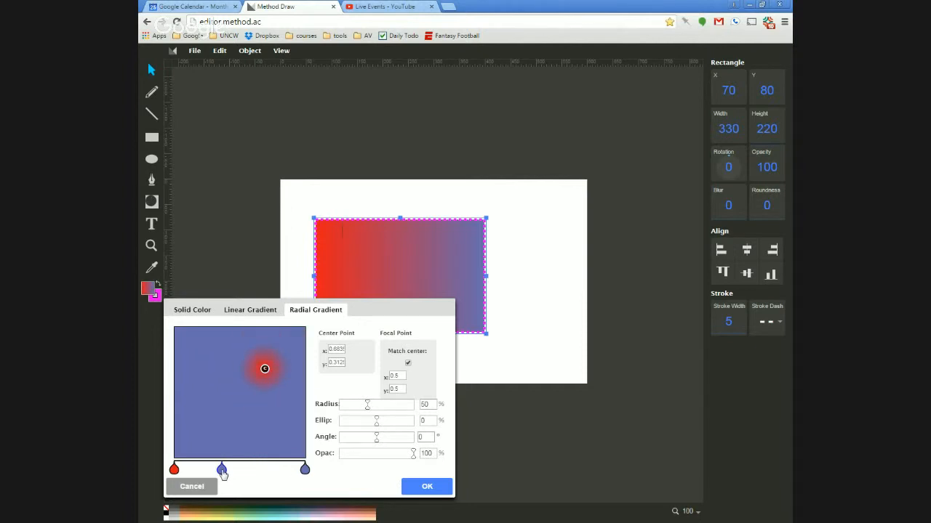
pyautogui.click(263, 469)
# Set the radial gradient's first intermediate stop to dark green 005916.
pyautogui.doubleClick(221, 471)
pyautogui.moveTo(324, 417); pyautogui.dragTo(357, 413)
pyautogui.click(369, 409)
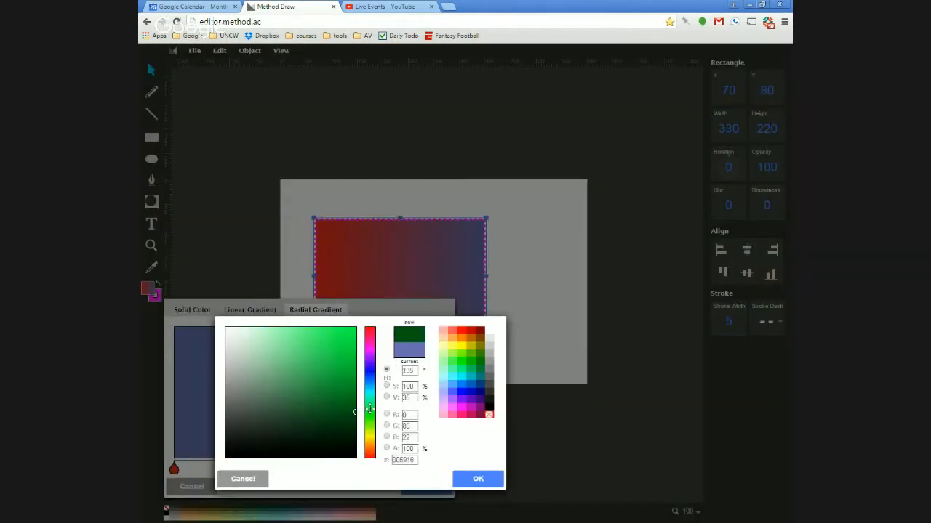
pyautogui.click(469, 480)
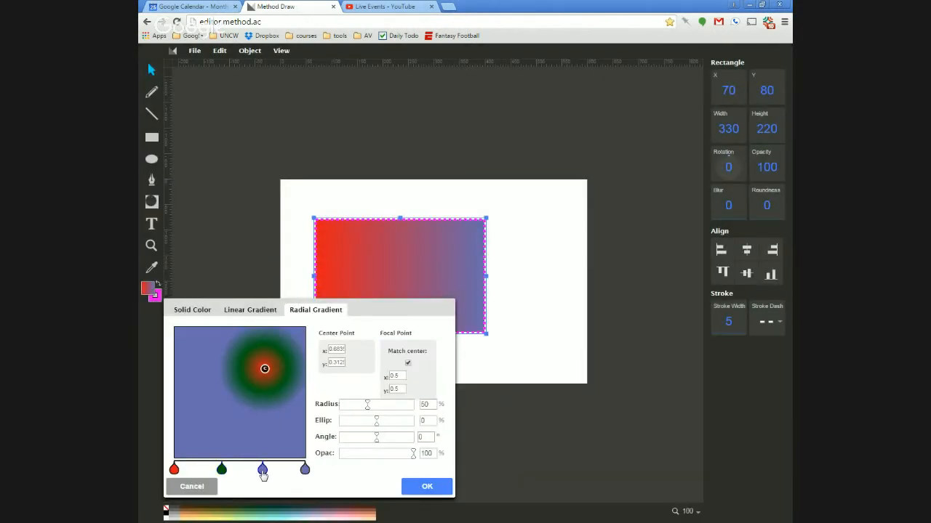
# Move the remaining intermediate stop to the gradient's end, shift the centre to about 0.65, 0.44 and apply the radial fill.
pyautogui.moveTo(262, 471); pyautogui.dragTo(307, 472)
pyautogui.click(259, 386)
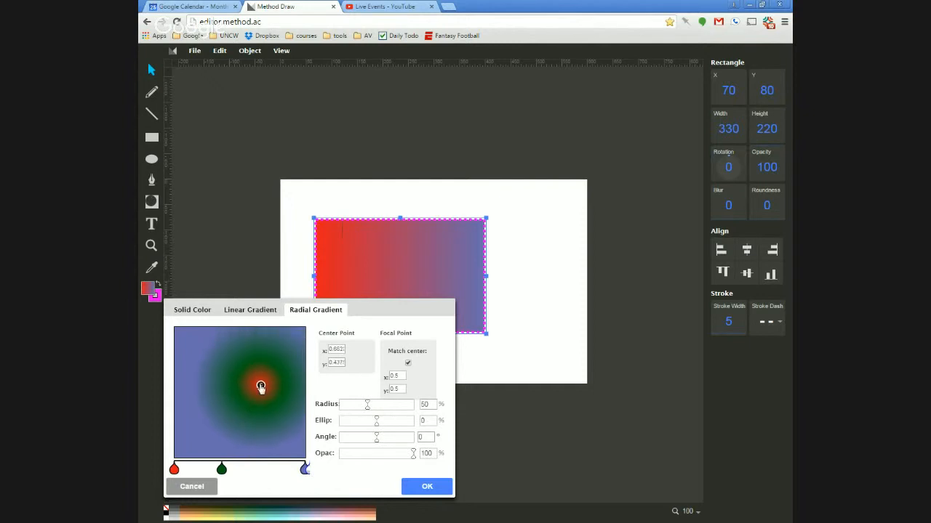
pyautogui.click(433, 486)
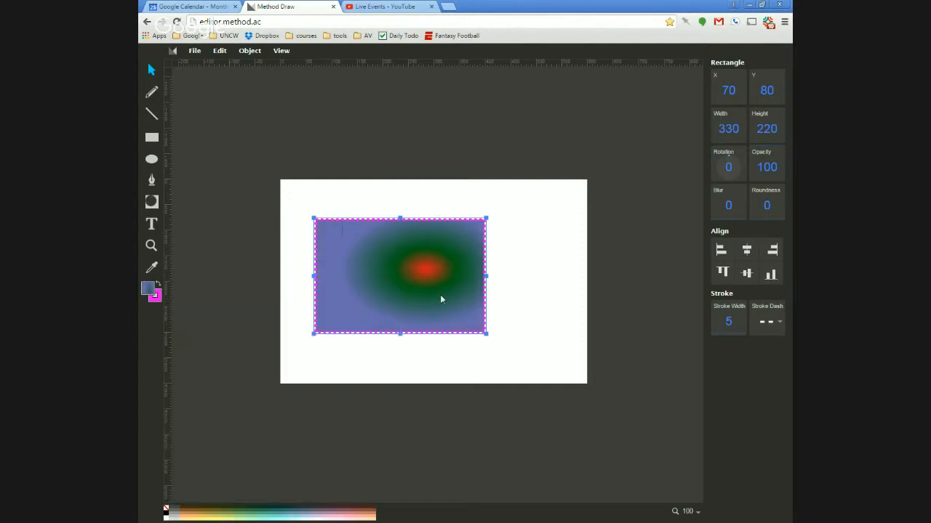
pyautogui.click(471, 363)
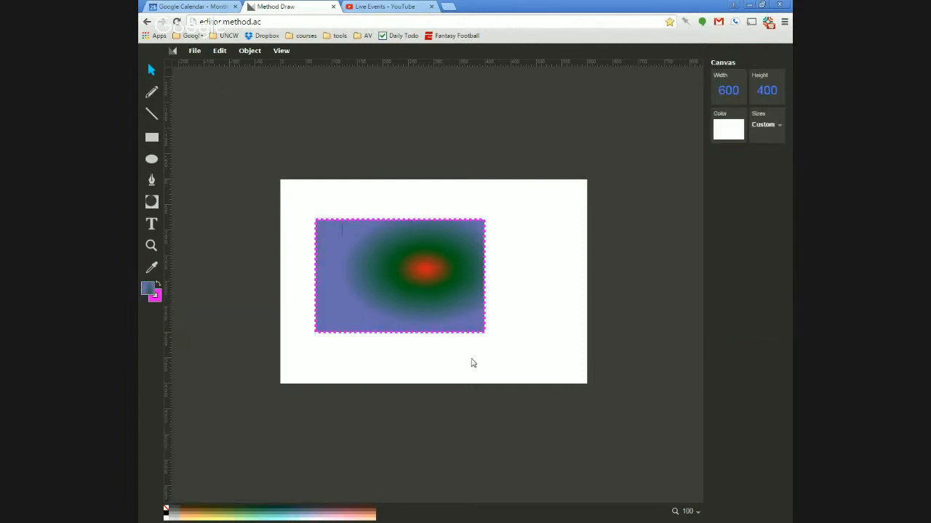
# Replace the rectangle's radial gradient fill with solid red ff0000.
pyautogui.click(417, 285)
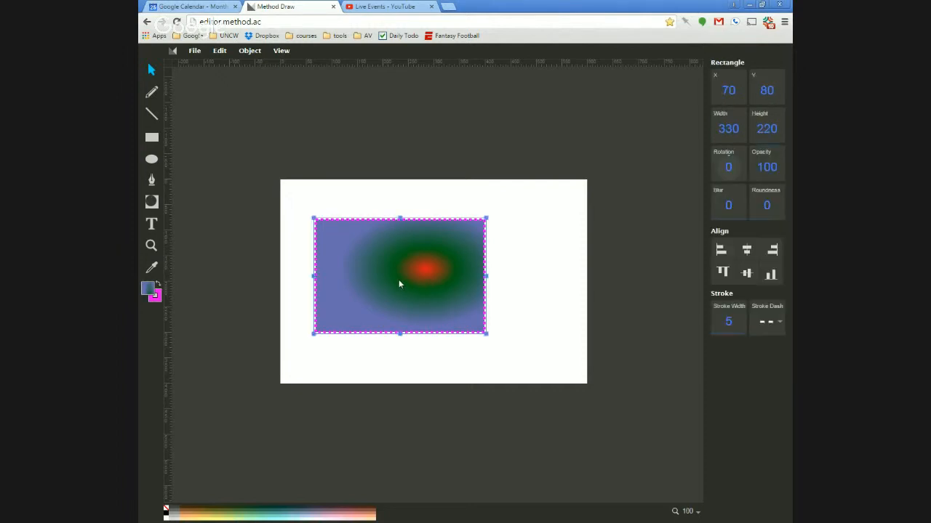
pyautogui.click(148, 292)
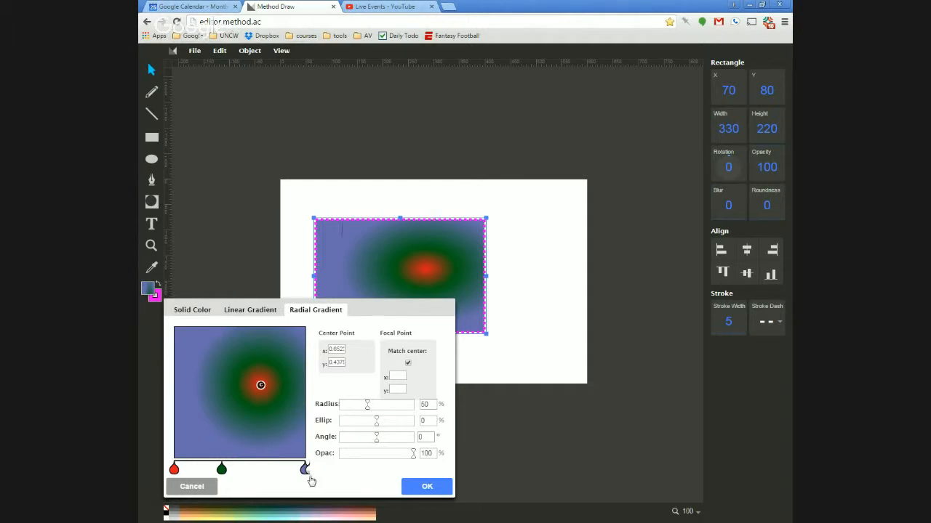
pyautogui.click(186, 313)
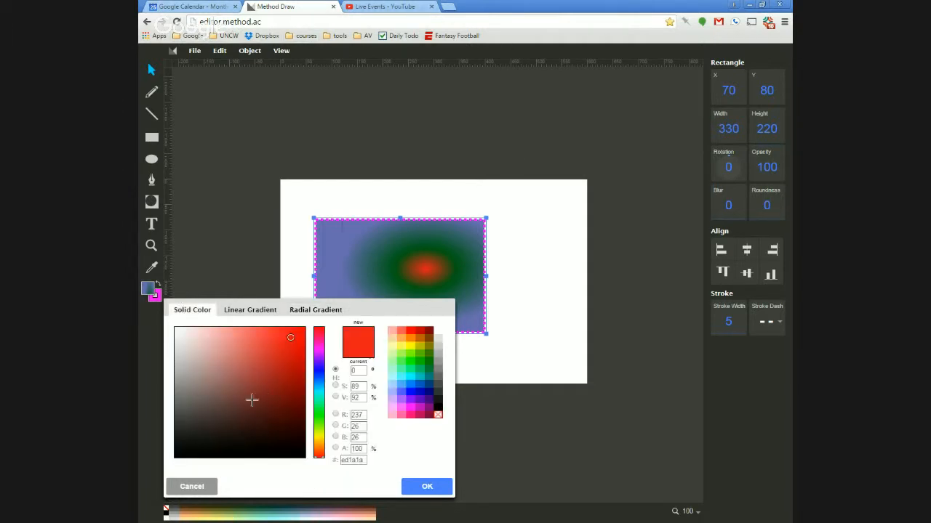
pyautogui.moveTo(268, 397); pyautogui.dragTo(311, 328)
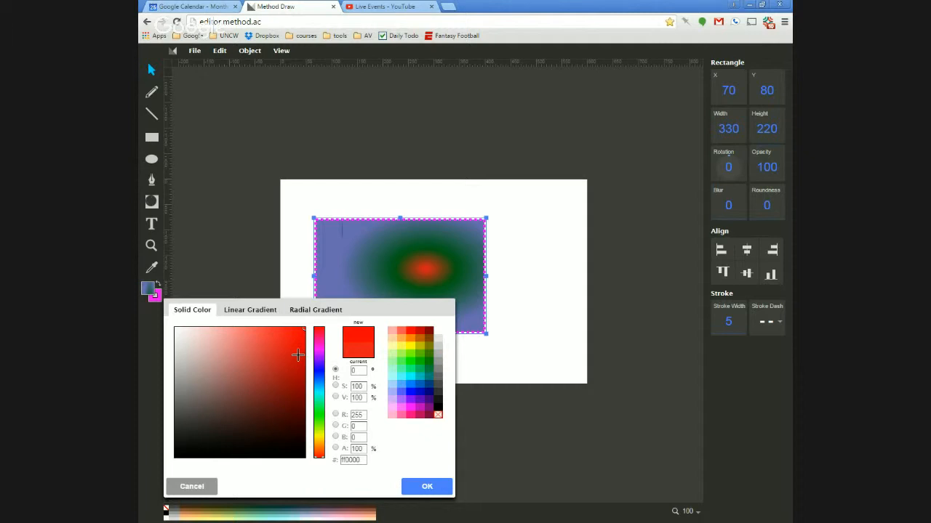
pyautogui.click(427, 486)
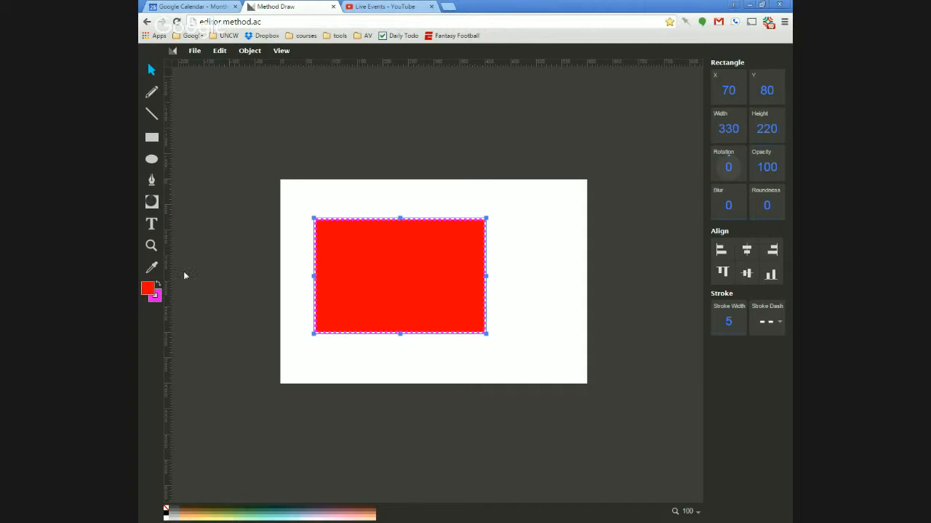
# Set the rectangle's fill to solid green 00ff00.
pyautogui.click(148, 287)
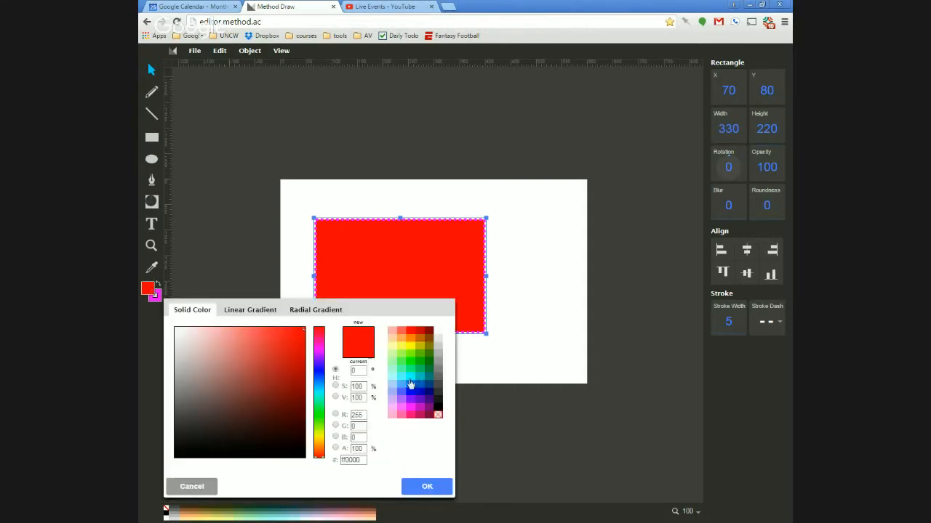
pyautogui.click(410, 368)
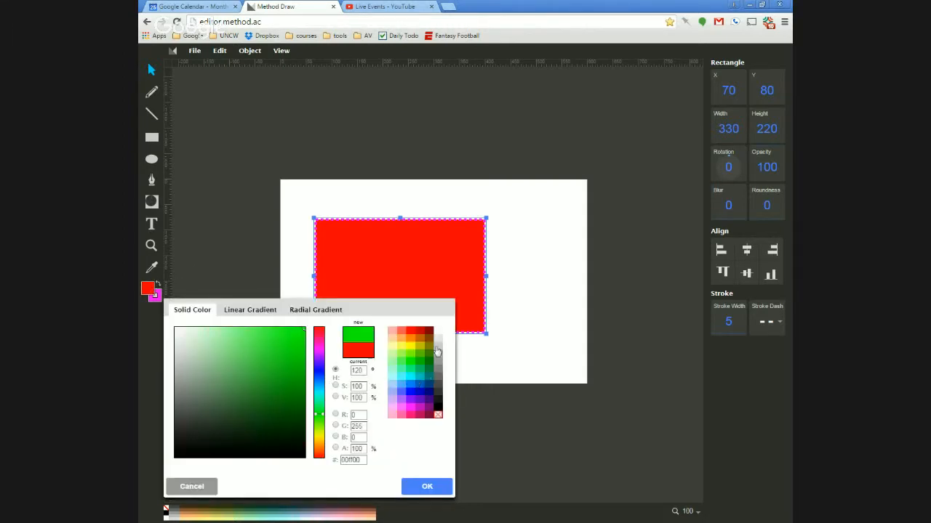
pyautogui.click(428, 488)
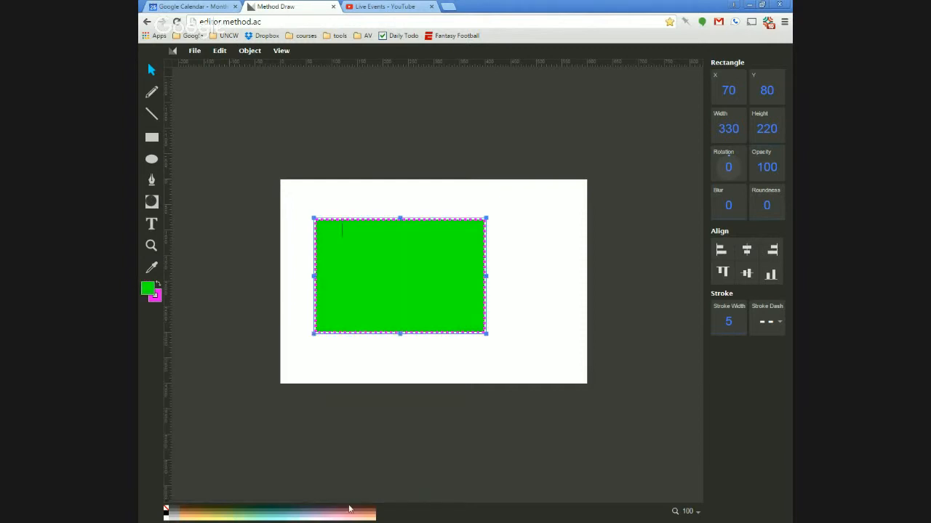
# Give the rectangle a dark brown fill from the colour palette and delete the rectangle.
pyautogui.click(193, 507)
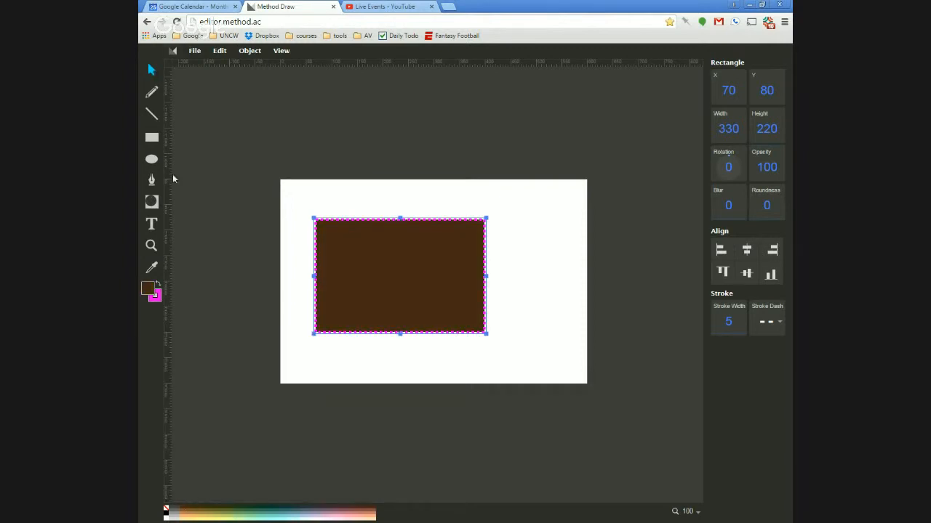
pyautogui.click(219, 203)
pyautogui.moveTo(380, 275)
pyautogui.mouseDown()
pyautogui.moveTo(361, 262)
pyautogui.moveTo(376, 292)
pyautogui.mouseUp()
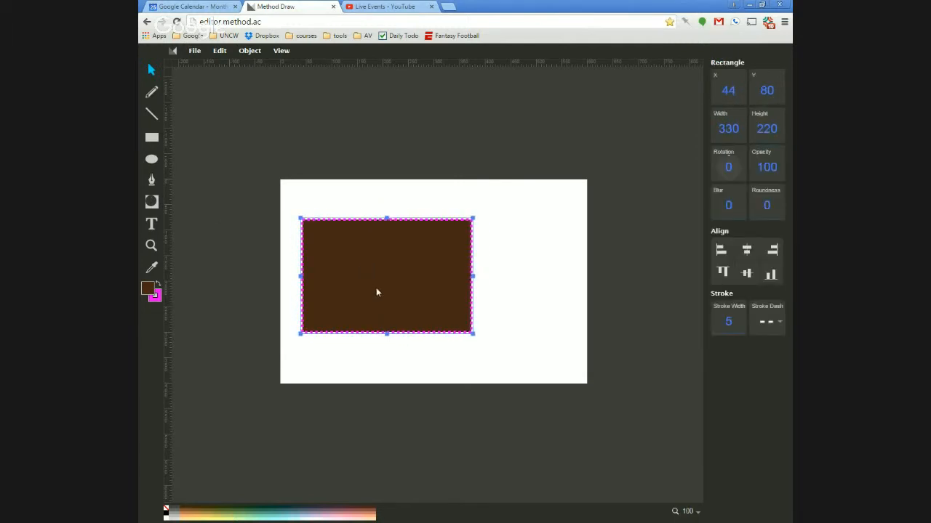
pyautogui.press('Delete')
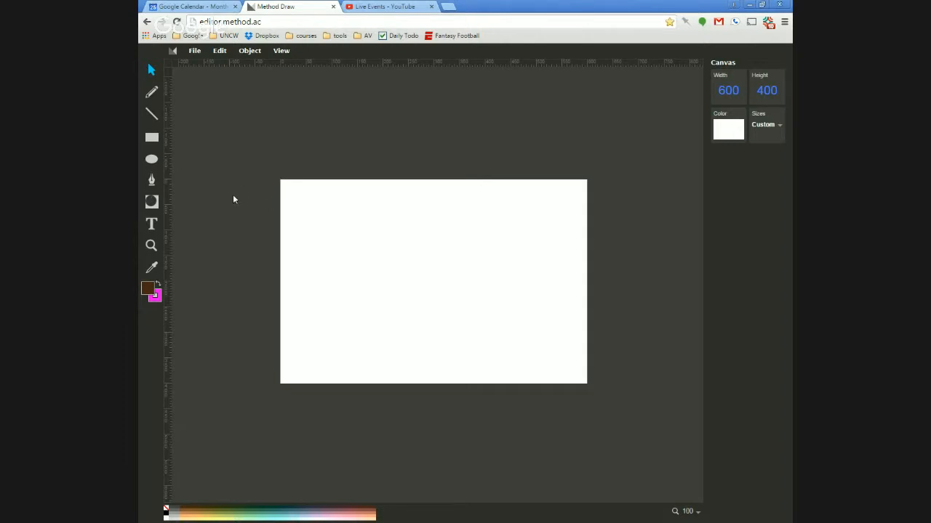
# Draw a new rectangle about 278 wide and 290 high and move it to about X 102, Y 49.
pyautogui.click(151, 137)
pyautogui.moveTo(325, 232); pyautogui.dragTo(471, 379)
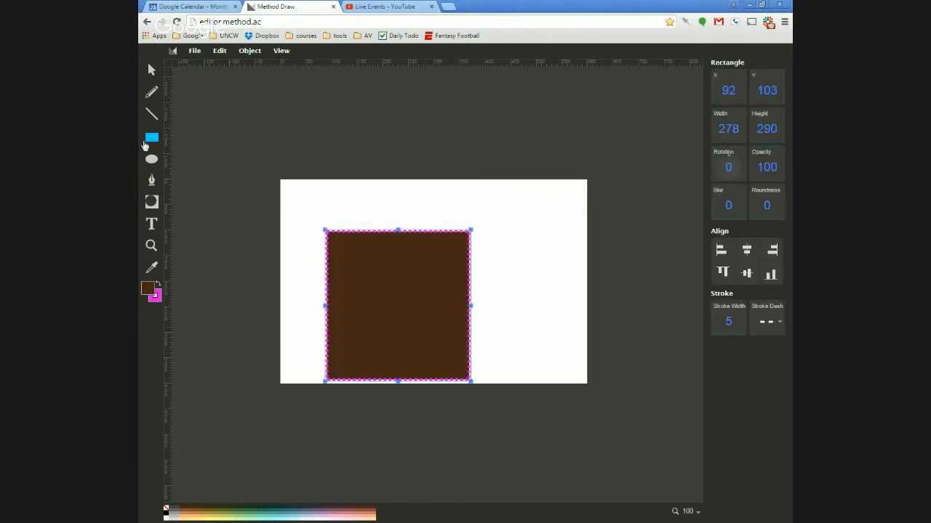
pyautogui.click(154, 78)
pyautogui.moveTo(390, 287); pyautogui.dragTo(396, 260)
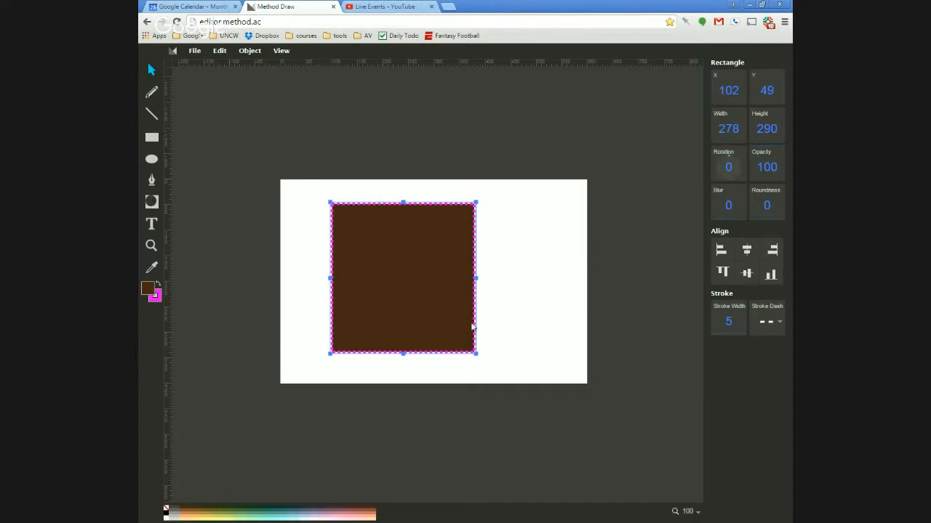
# Remove the stroke from the brown rectangle.
pyautogui.click(311, 249)
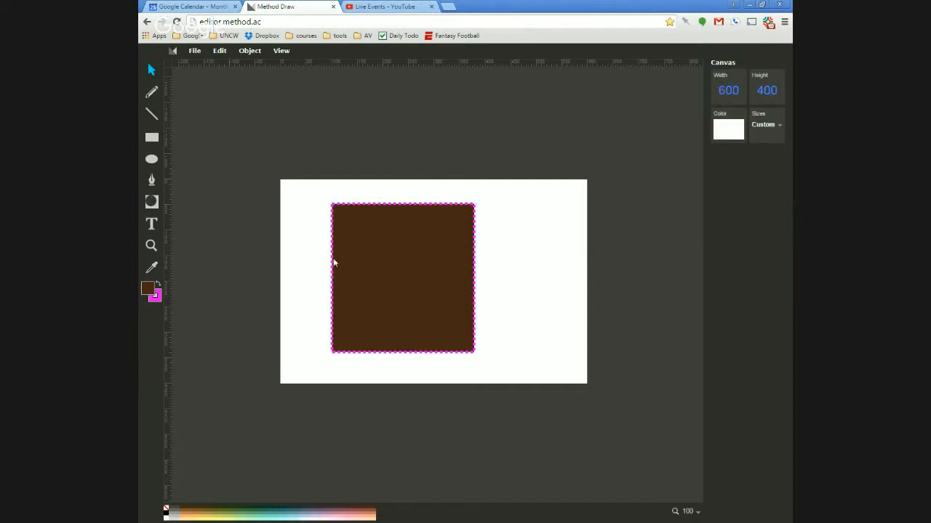
pyautogui.click(332, 261)
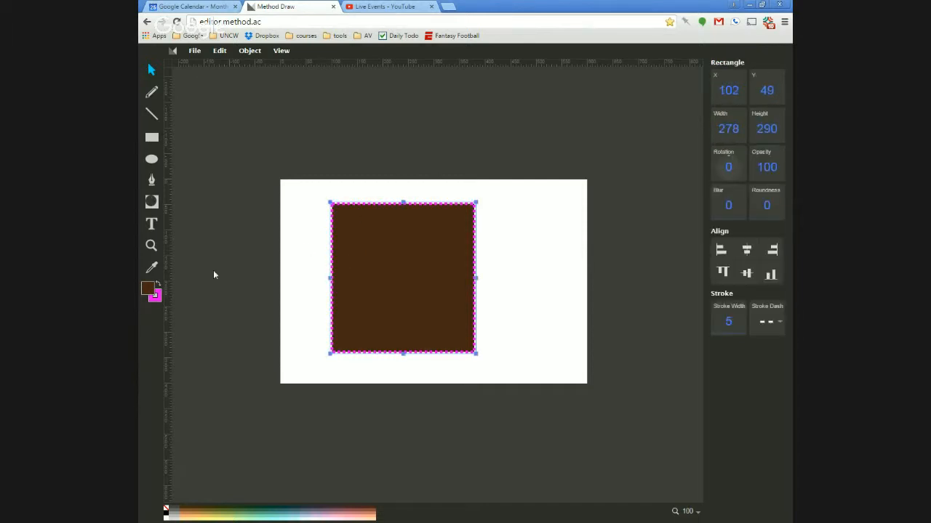
pyautogui.click(155, 298)
pyautogui.keyDown('shift'); pyautogui.click(167, 509); pyautogui.keyUp('shift')
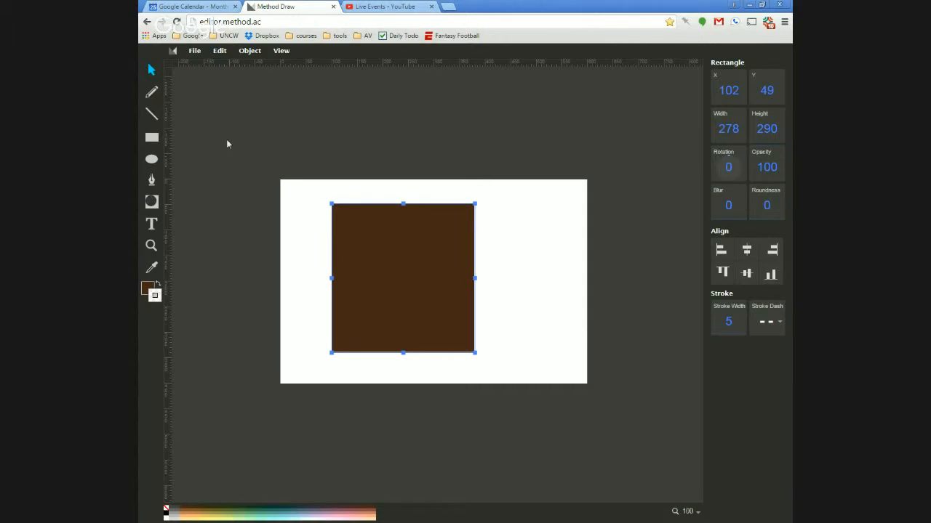
# Move the brown rectangle to about X 136, Y 75.
pyautogui.click(301, 244)
pyautogui.click(397, 262)
pyautogui.moveTo(367, 309); pyautogui.dragTo(371, 318)
pyautogui.click(331, 329)
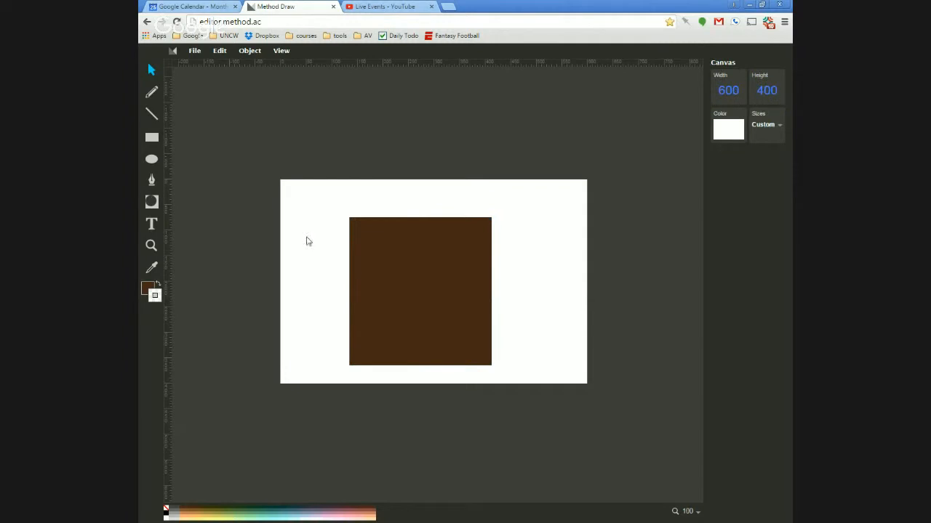
# Draw a narrow rectangle about 118 wide and 378 high that overlaps the brown rectangle's left edge.
pyautogui.click(151, 137)
pyautogui.moveTo(295, 226); pyautogui.dragTo(357, 421)
pyautogui.click(151, 70)
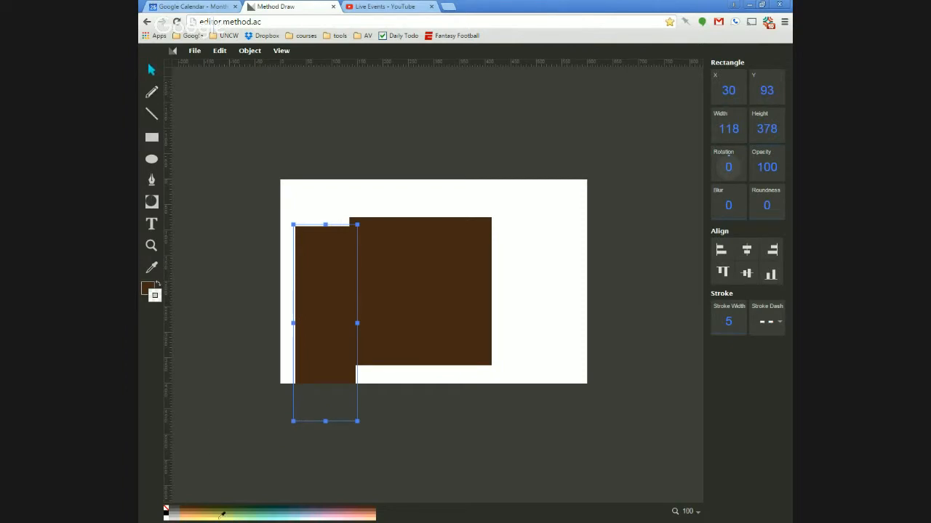
# Move the narrow rectangle to about X 32, Y 29 and give it a white fill with no stroke.
pyautogui.keyDown('shift'); pyautogui.click(168, 512); pyautogui.keyUp('shift')
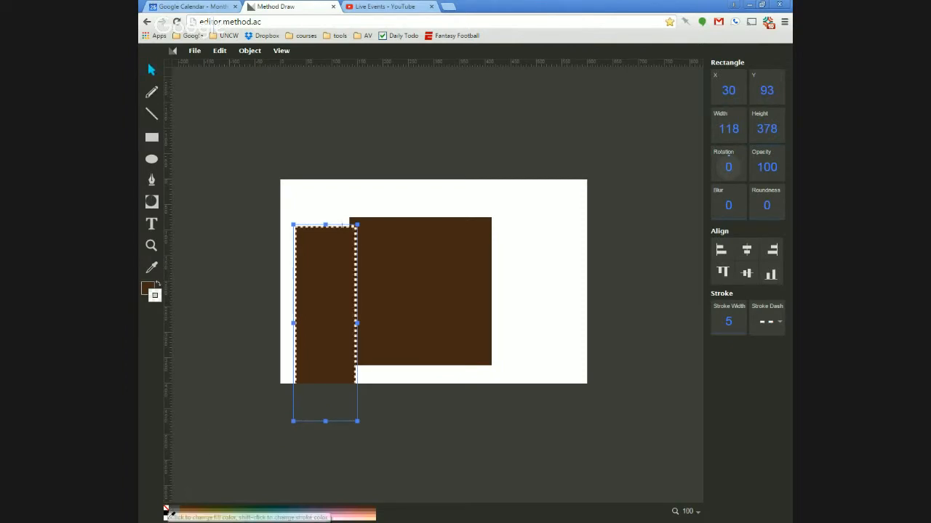
pyautogui.moveTo(315, 370); pyautogui.dragTo(317, 338)
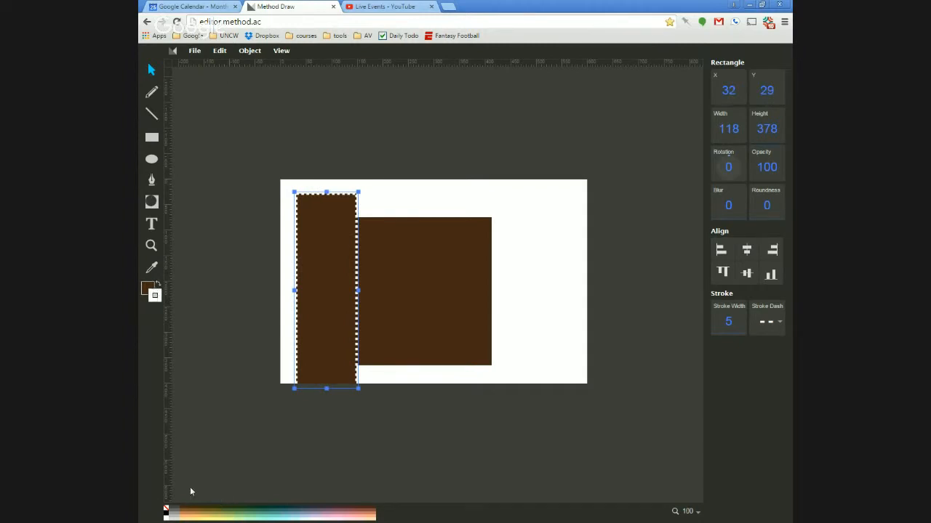
pyautogui.keyDown('shift'); pyautogui.click(166, 508); pyautogui.keyUp('shift')
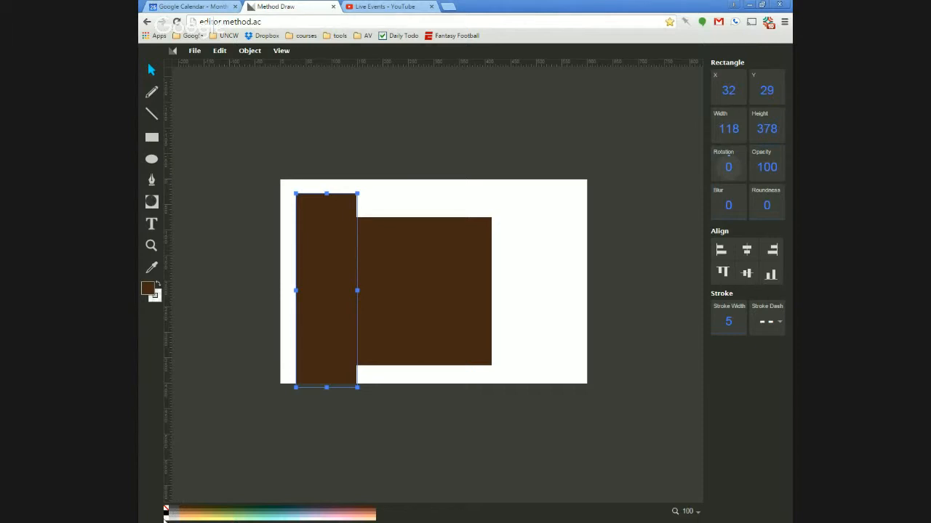
pyautogui.click(169, 512)
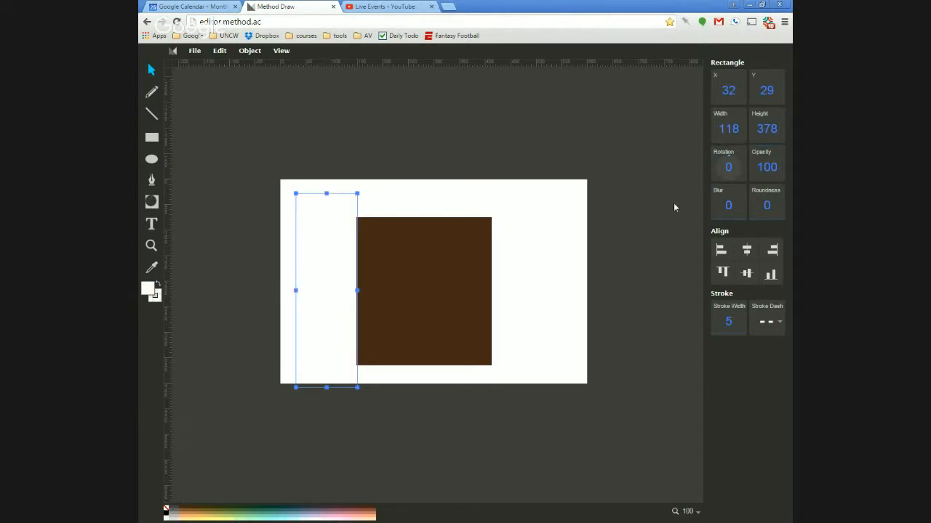
# Rotate the narrow white rectangle 5° and place it at about X 38, Y 23 so it trims the brown shape's left side at a slant.
pyautogui.click(728, 163)
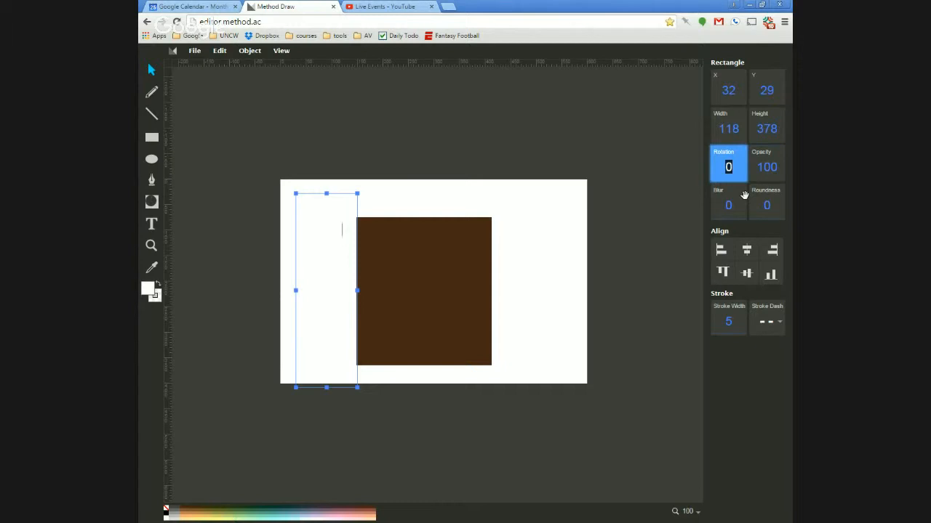
pyautogui.write('5')
pyautogui.press('Return')
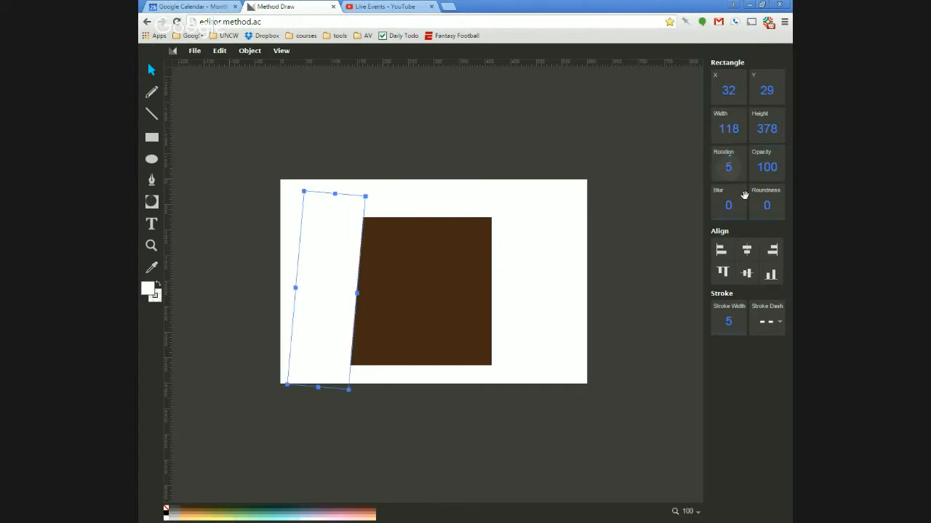
pyautogui.moveTo(328, 233)
pyautogui.mouseDown()
pyautogui.moveTo(284, 241)
pyautogui.moveTo(324, 231)
pyautogui.mouseUp()
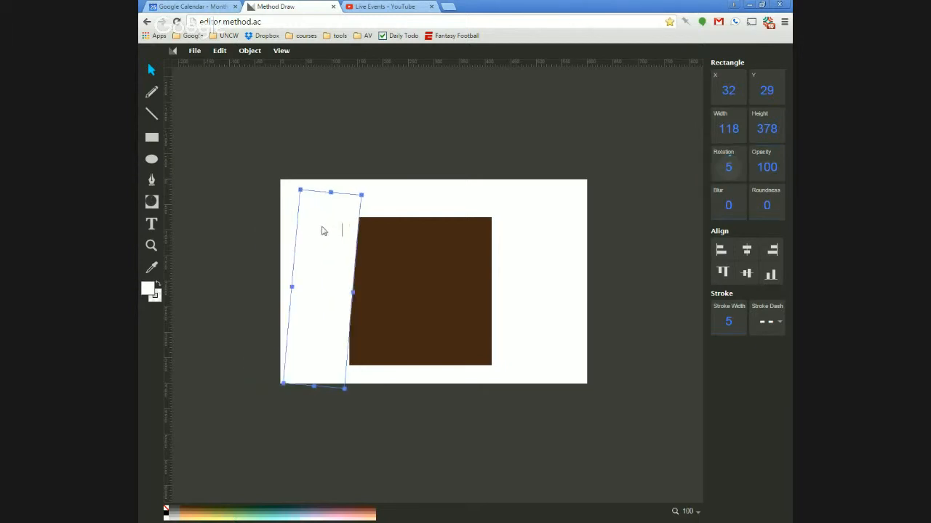
pyautogui.click(557, 238)
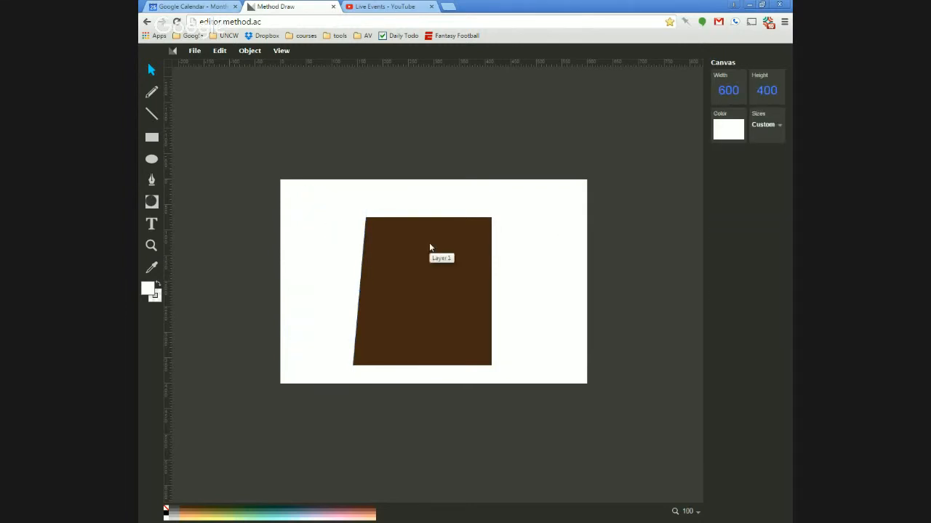
# Duplicate the tilted white rectangle and place the copy over the brown shape's right part at about X 280, Y 19.
pyautogui.click(335, 266)
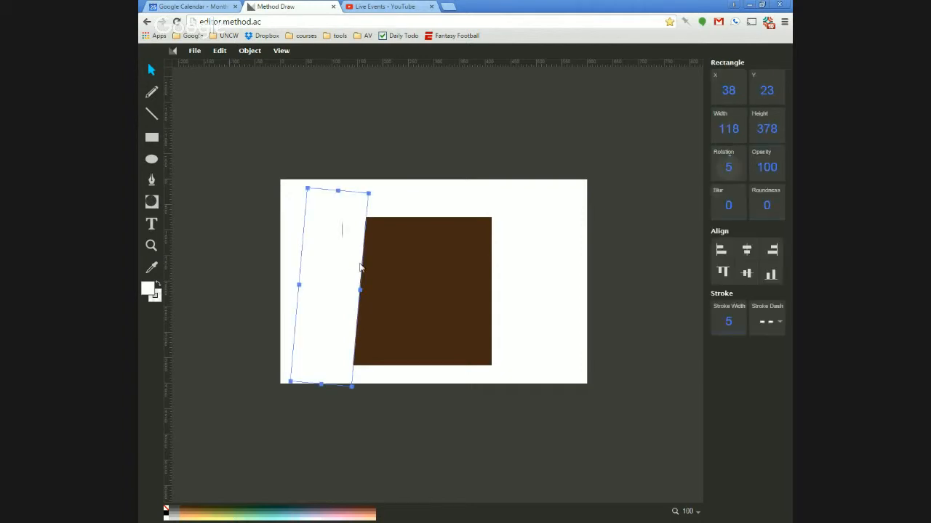
pyautogui.hotkey('ctrl', 'c')
pyautogui.hotkey('ctrl', 'v')
pyautogui.moveTo(355, 255); pyautogui.dragTo(483, 255)
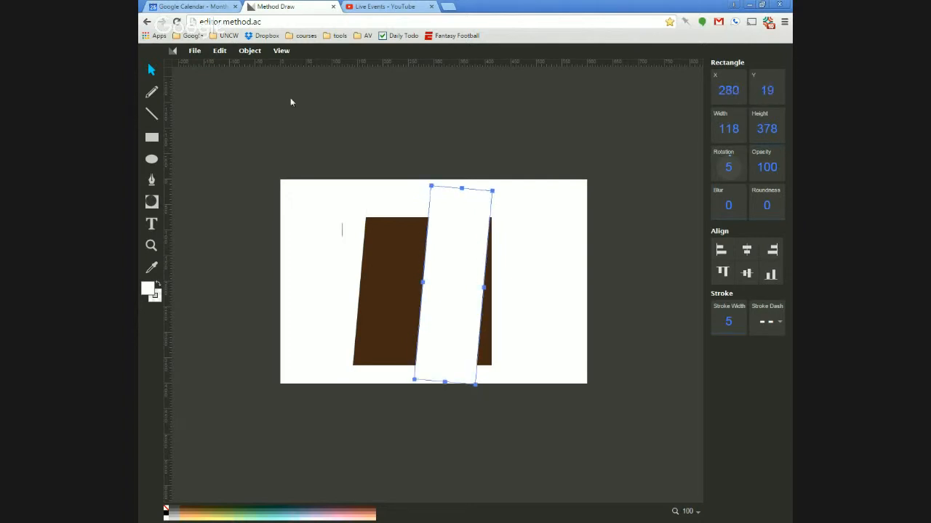
pyautogui.click(249, 52)
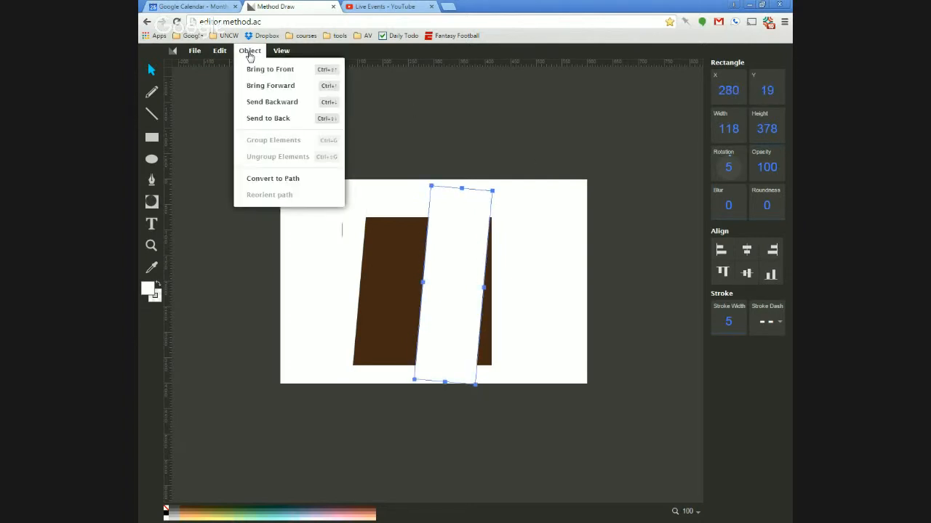
pyautogui.moveTo(269, 58)
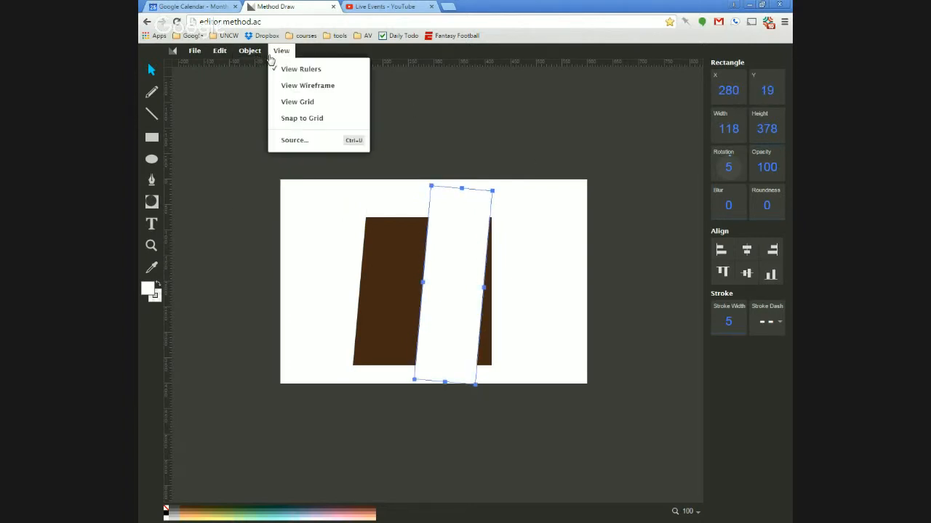
pyautogui.click(562, 317)
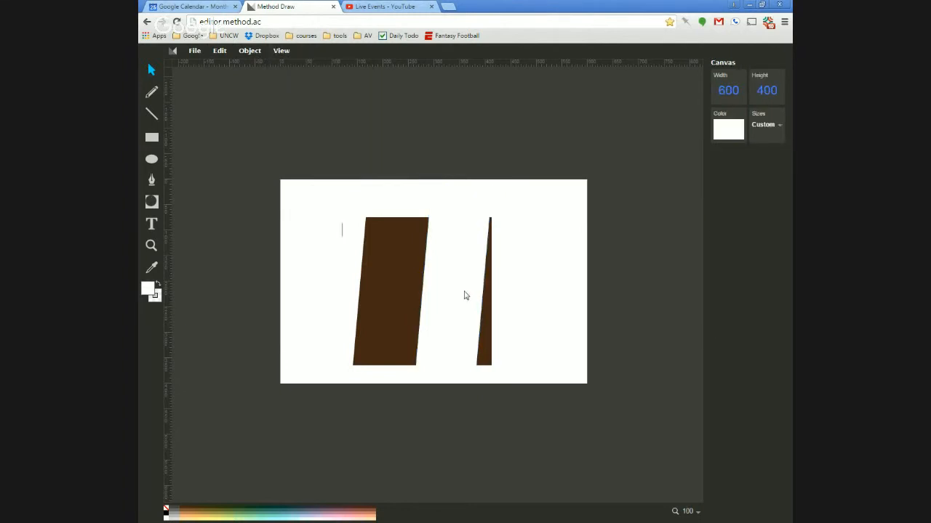
# Rotate the white copy to -5° and move it to about X 392, Y 15 so it trims the brown shape's right side.
pyautogui.click(466, 296)
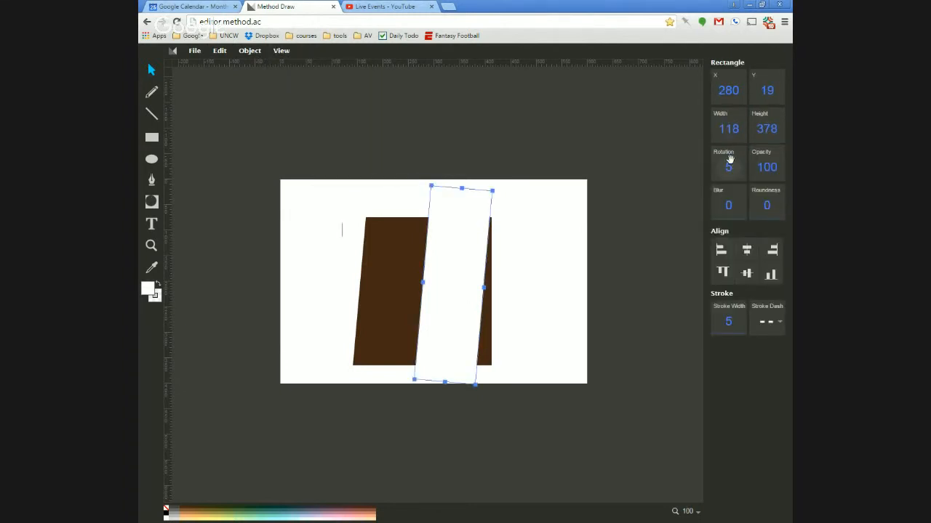
pyautogui.moveTo(729, 159); pyautogui.dragTo(725, 155)
pyautogui.moveTo(465, 259); pyautogui.dragTo(522, 257)
pyautogui.click(570, 261)
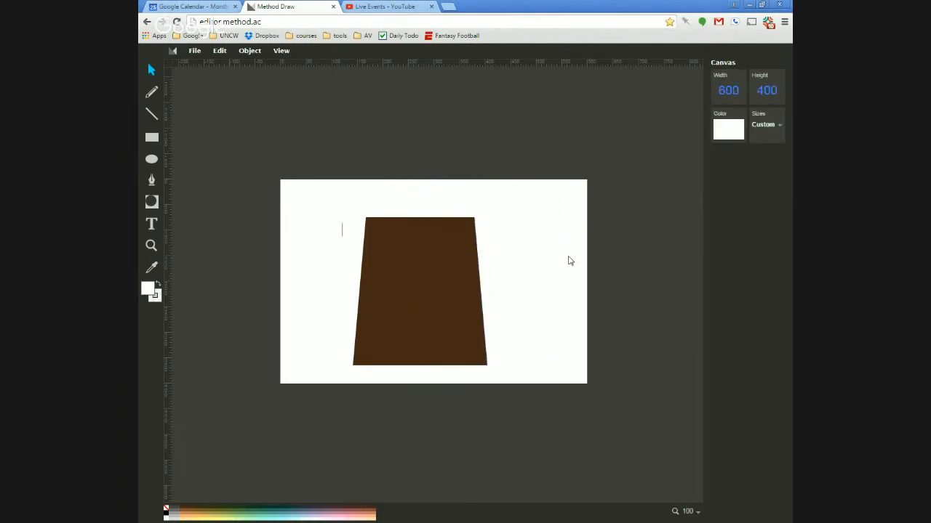
pyautogui.click(414, 300)
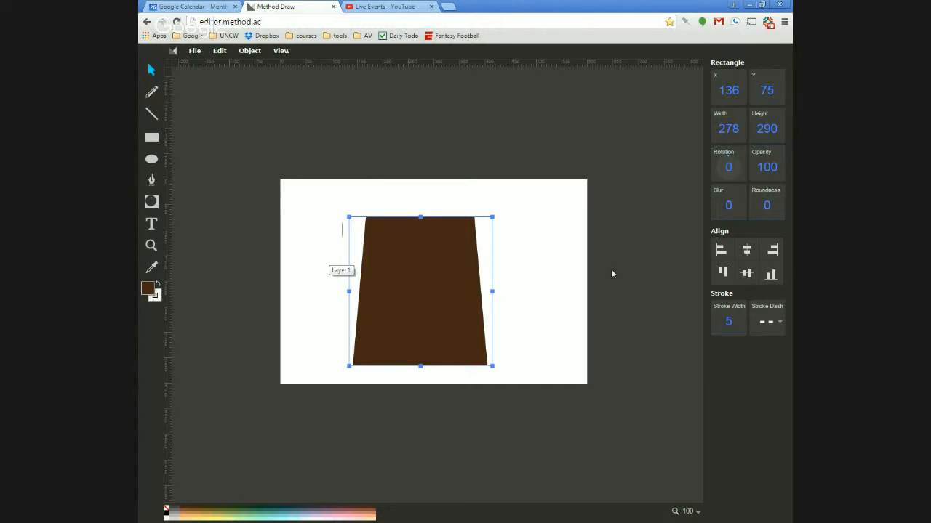
pyautogui.click(547, 382)
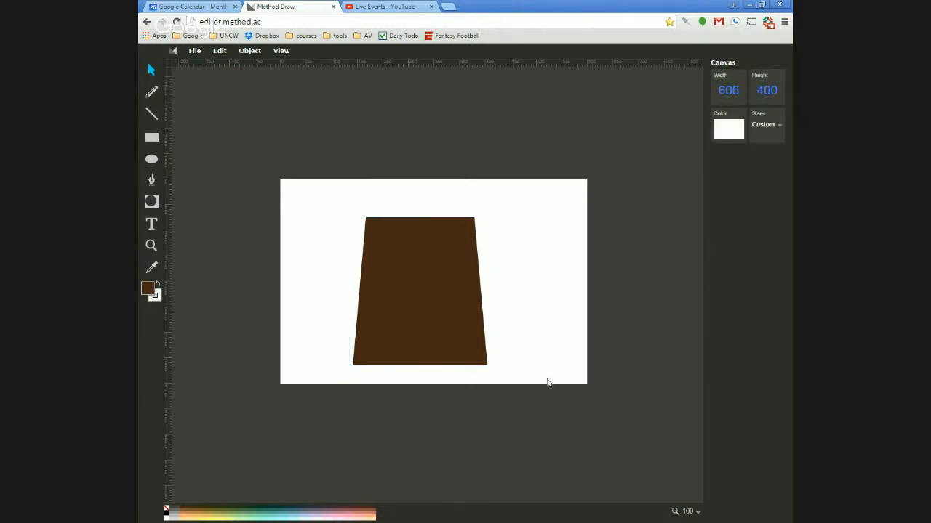
# Try to set the rotation of the white rectangle on the brown shape's left side to 10°.
pyautogui.click(344, 285)
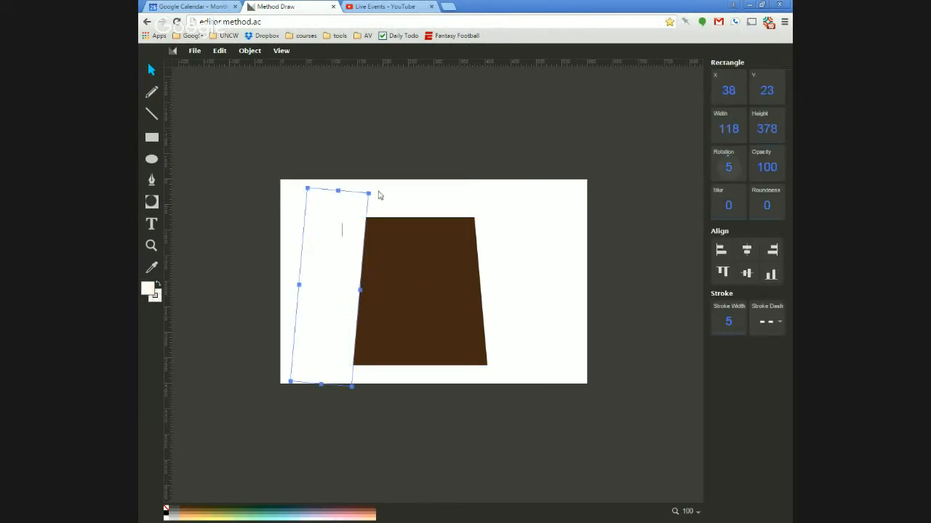
pyautogui.click(727, 167)
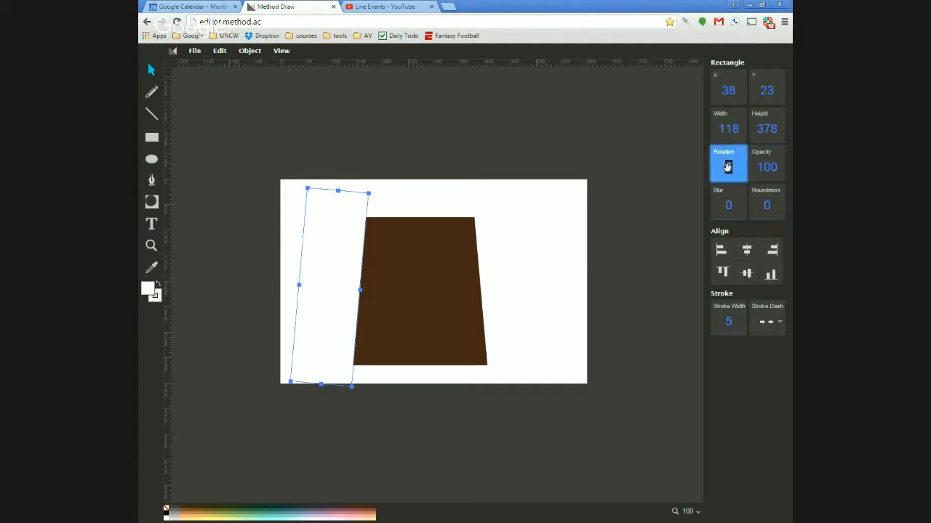
pyautogui.write('10')
pyautogui.press('Return')
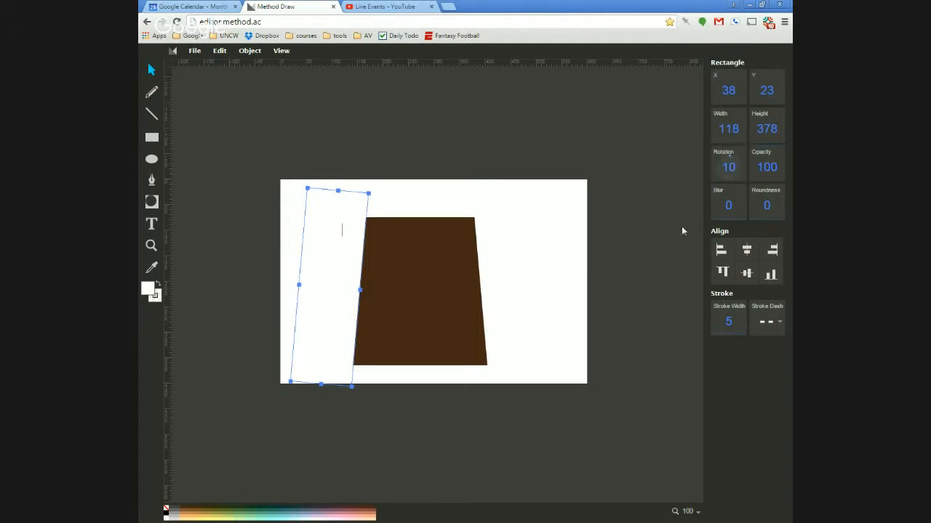
# Set the rotation of the white rectangle on the brown shape's right side to -10°.
pyautogui.click(491, 297)
pyautogui.click(730, 167)
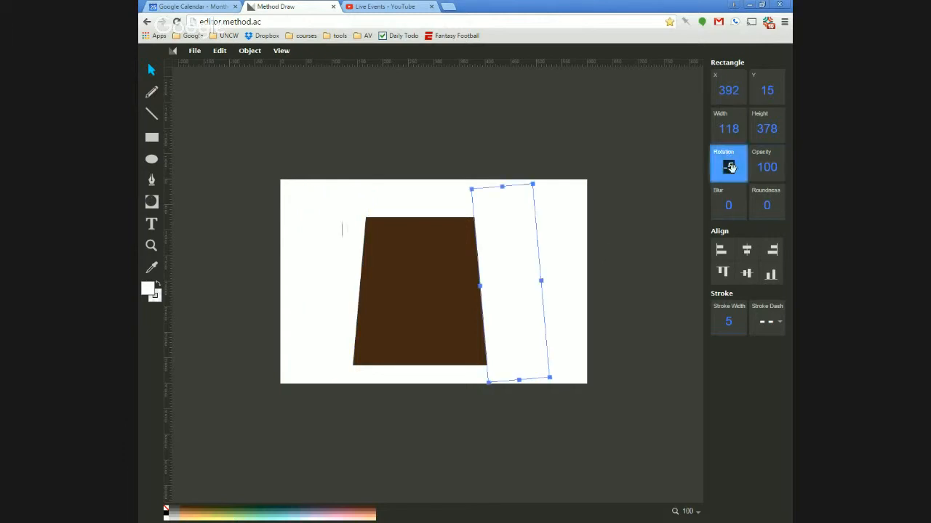
pyautogui.write('-10')
pyautogui.press('Return')
pyautogui.click(591, 236)
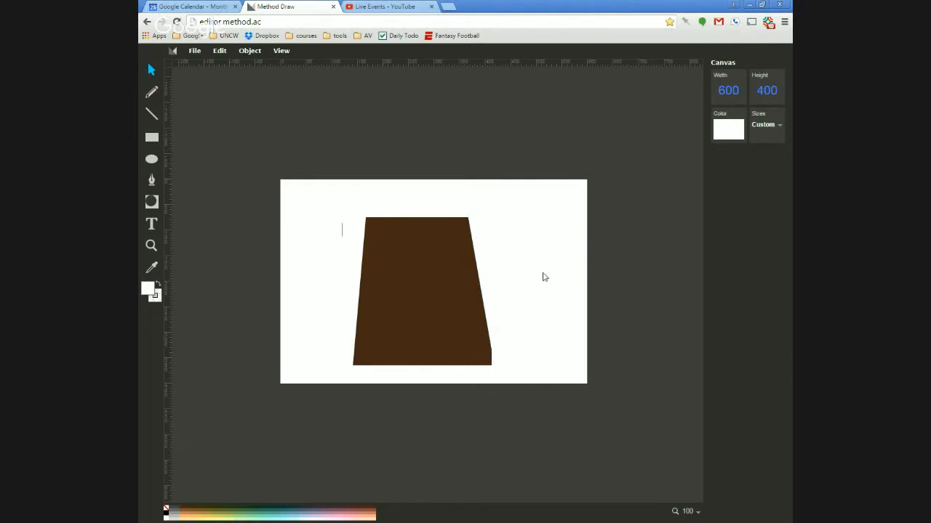
# Move the white rectangle on the brown shape's right side to about X 384, Y 19 so it trims the bottom corner.
pyautogui.click(536, 287)
pyautogui.moveTo(536, 286); pyautogui.dragTo(494, 262)
pyautogui.click(291, 253)
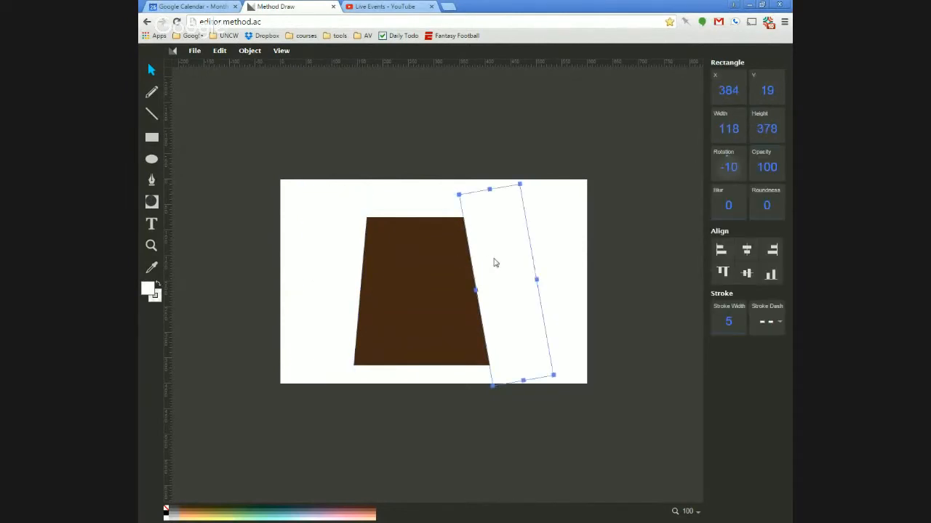
# Set the rotation of the white rectangle on the brown shape's left side to 10° and shift it slightly toward the shape.
pyautogui.click(729, 167)
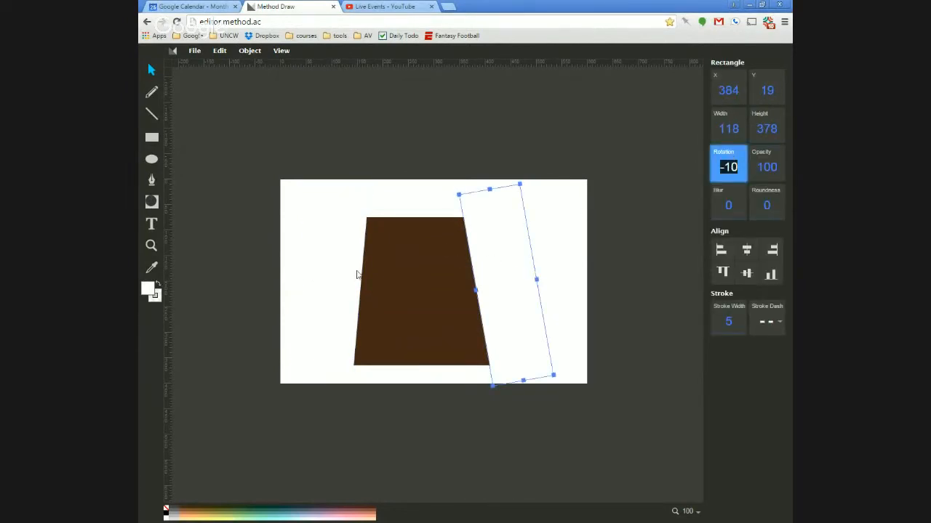
pyautogui.write('5')
pyautogui.press('Return')
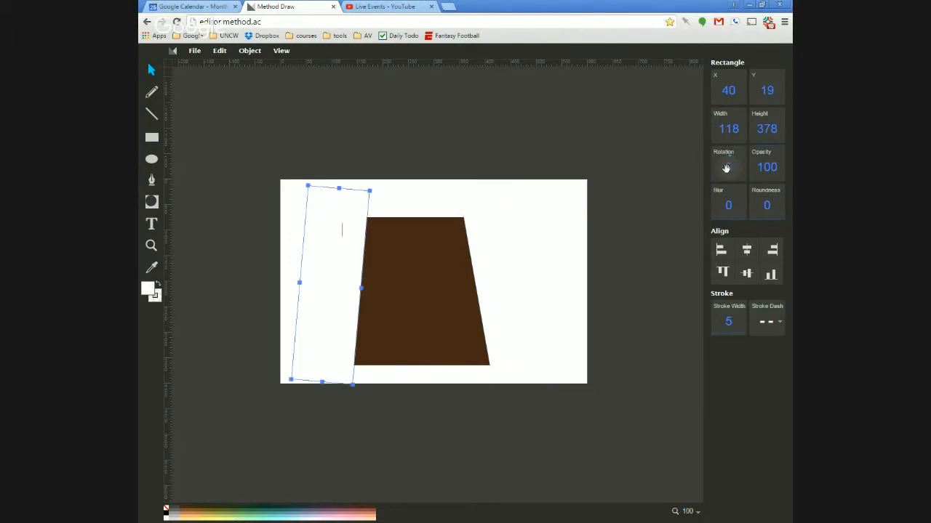
pyautogui.click(728, 167)
pyautogui.write('10')
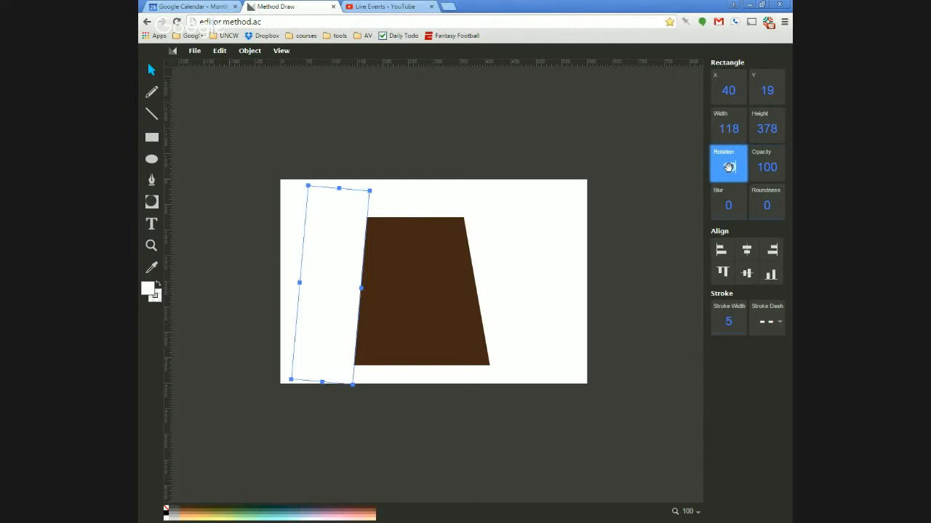
pyautogui.press('Return')
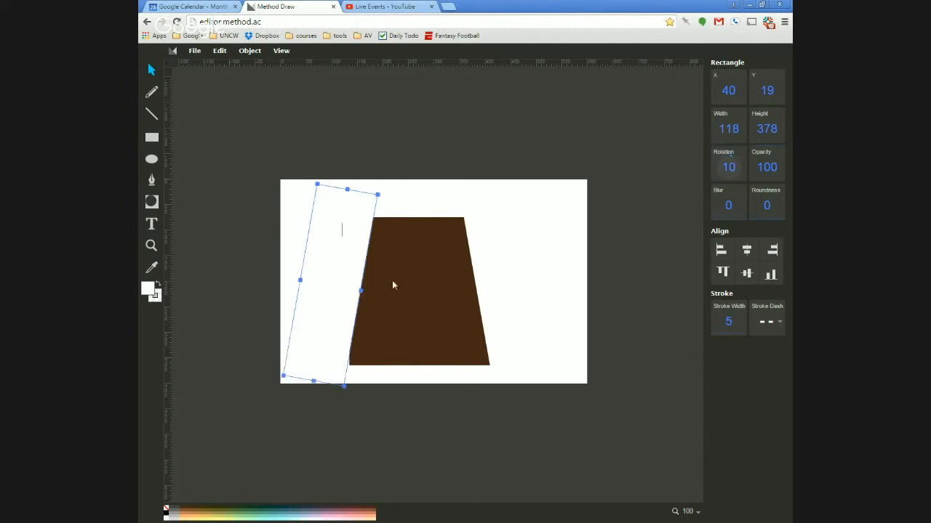
pyautogui.moveTo(347, 291); pyautogui.dragTo(337, 284)
pyautogui.click(299, 240)
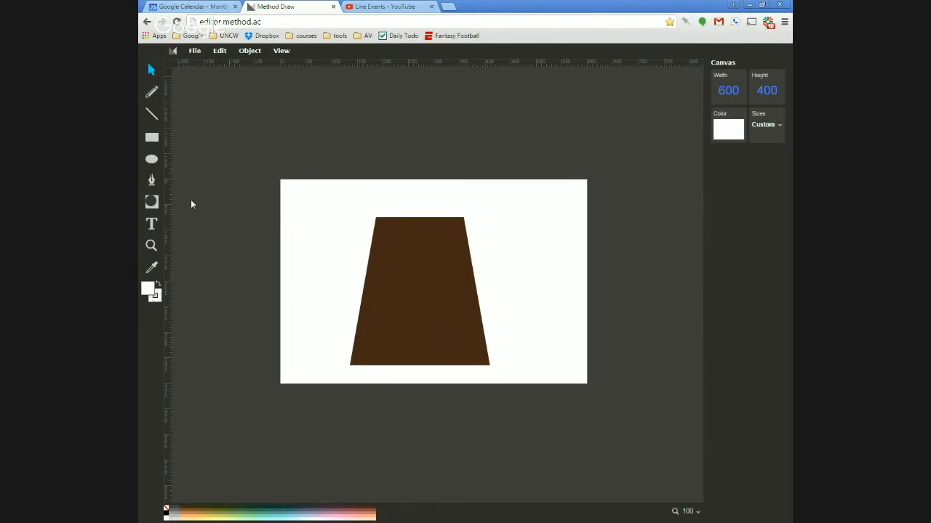
# Insert the tree from the Nature shapes over the brown trapezoid at about X 82, Y 110.
pyautogui.click(151, 201)
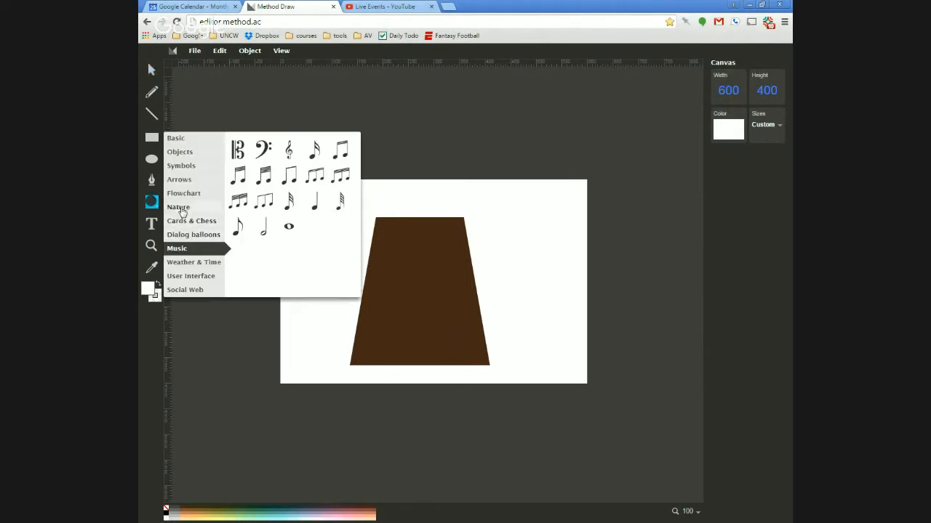
pyautogui.click(181, 208)
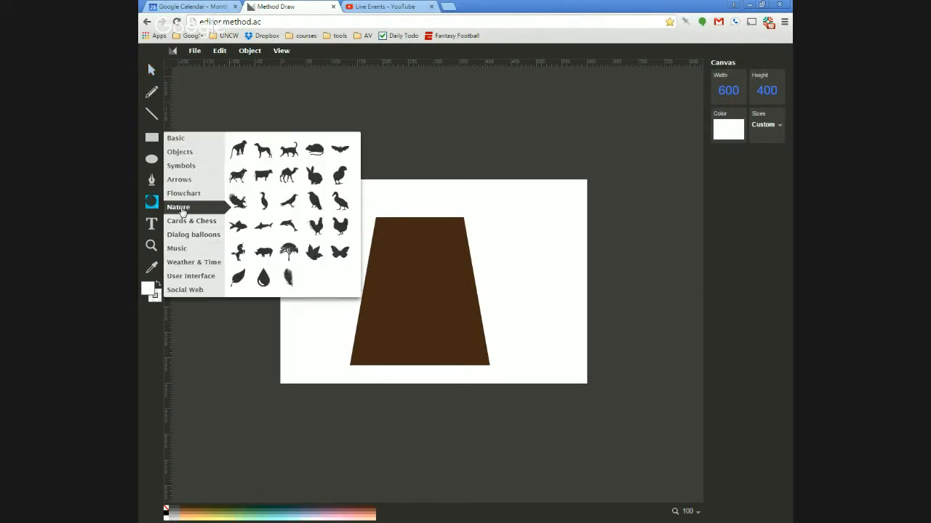
pyautogui.click(289, 252)
pyautogui.moveTo(362, 240); pyautogui.dragTo(465, 321)
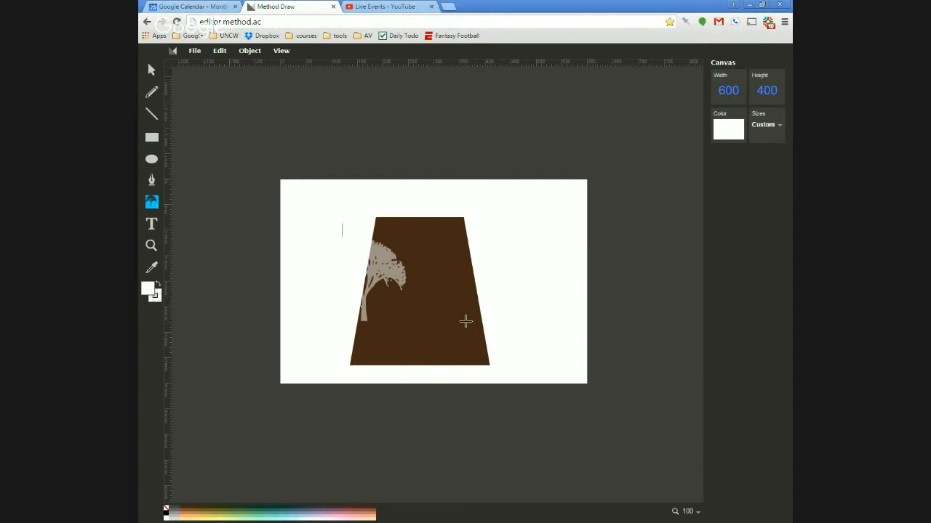
pyautogui.moveTo(465, 320); pyautogui.dragTo(499, 331)
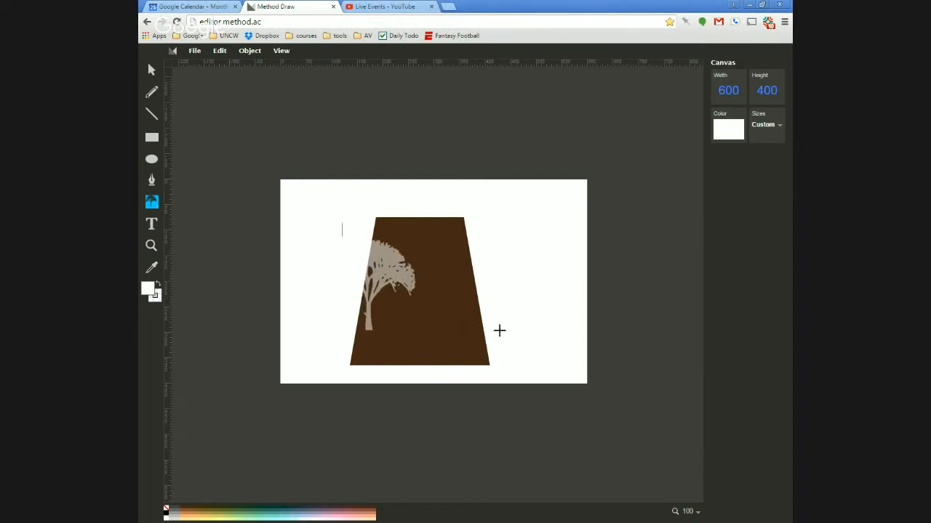
pyautogui.moveTo(499, 331); pyautogui.dragTo(584, 363)
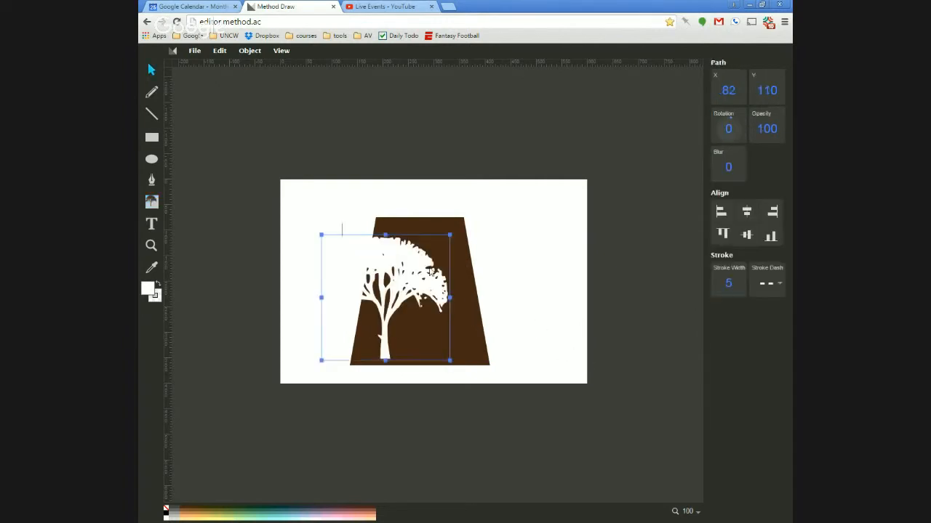
# Move the white tree to about X 153, Y 123 so it sits centred on the brown trapezoid.
pyautogui.moveTo(390, 258); pyautogui.dragTo(437, 264)
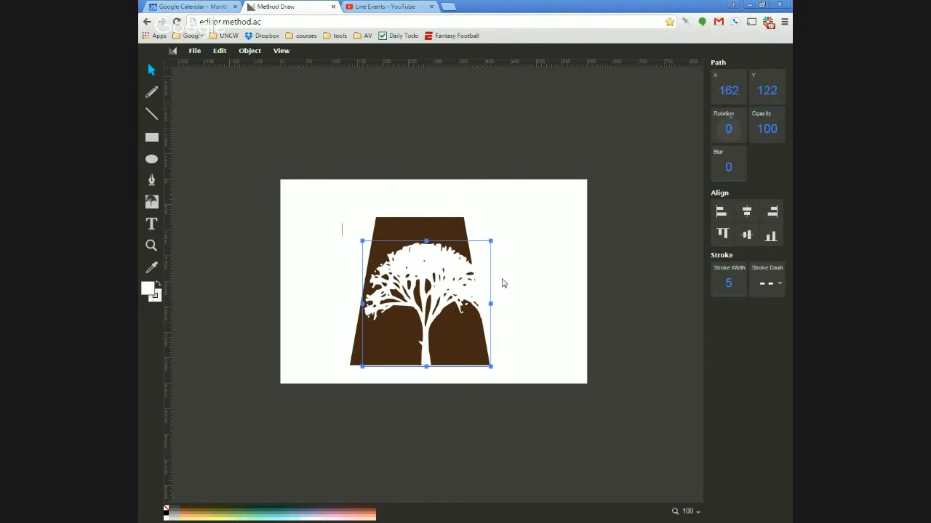
pyautogui.click(506, 283)
pyautogui.click(574, 295)
pyautogui.click(434, 291)
pyautogui.click(293, 268)
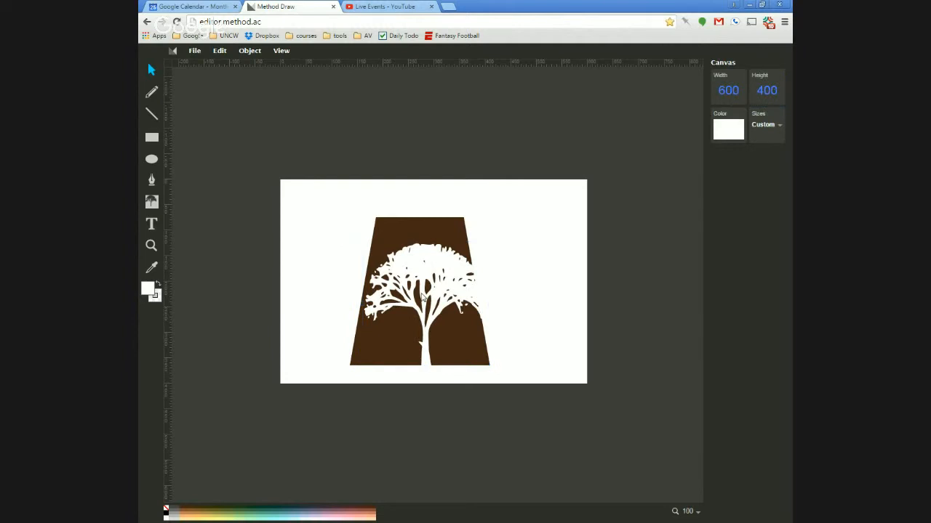
pyautogui.moveTo(426, 270); pyautogui.dragTo(423, 269)
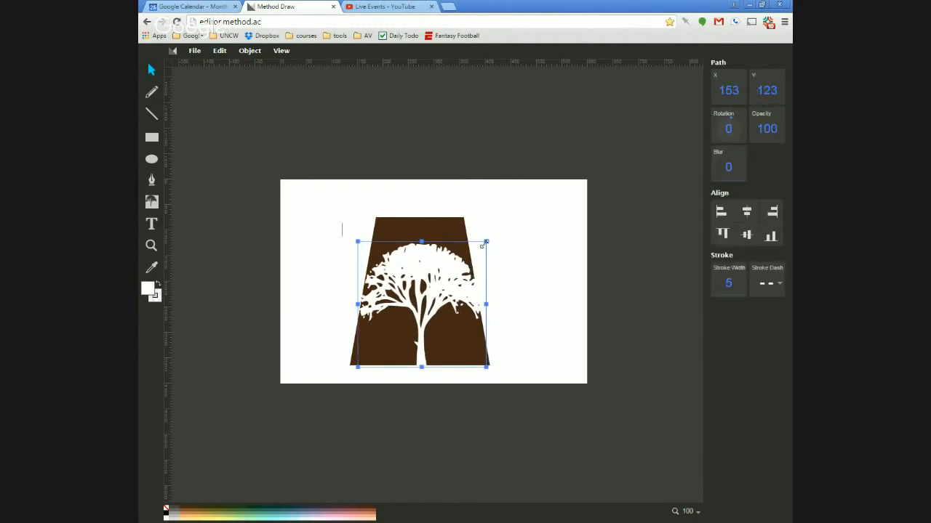
# Scale the tree down slightly from its upper-right corner so its crown fits the trapezoid's width.
pyautogui.moveTo(482, 245); pyautogui.dragTo(476, 250)
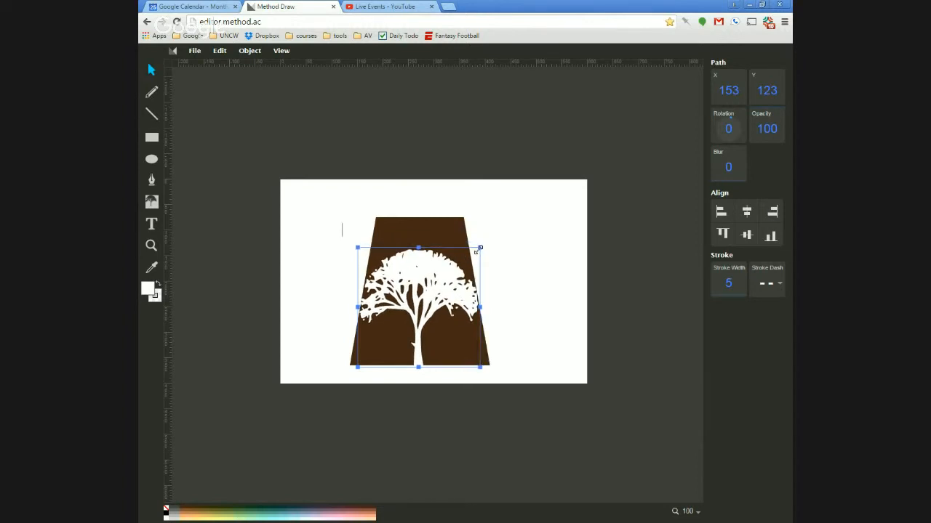
pyautogui.moveTo(476, 250); pyautogui.dragTo(481, 245)
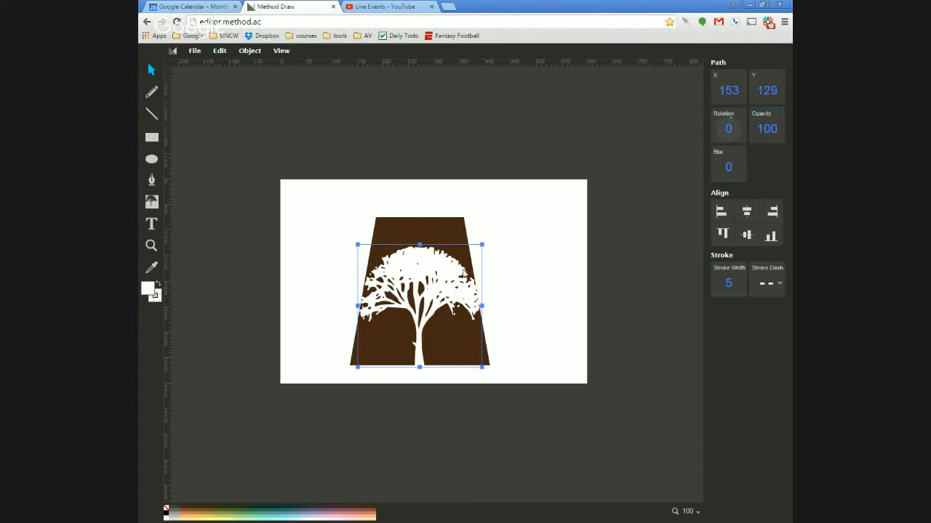
pyautogui.click(538, 250)
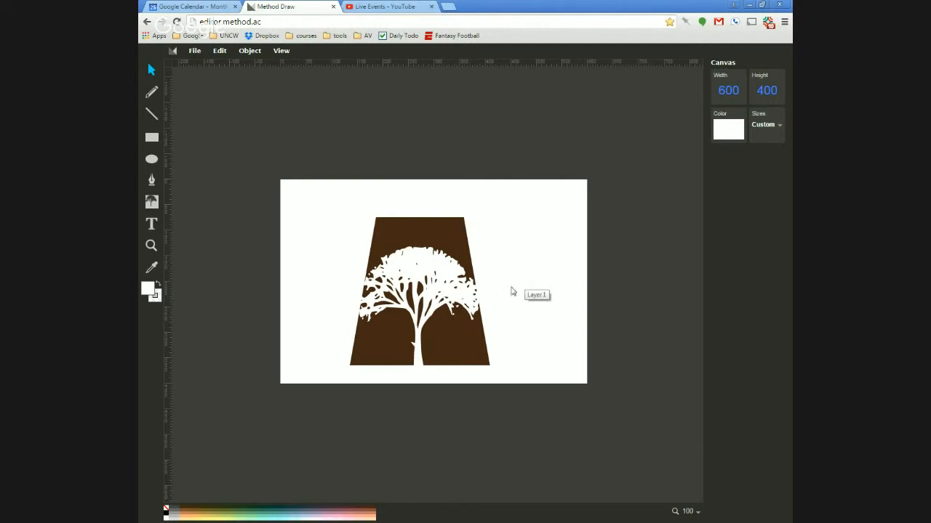
# Remove the tree's stroke and fill the tree with a golden tan colour.
pyautogui.click(418, 271)
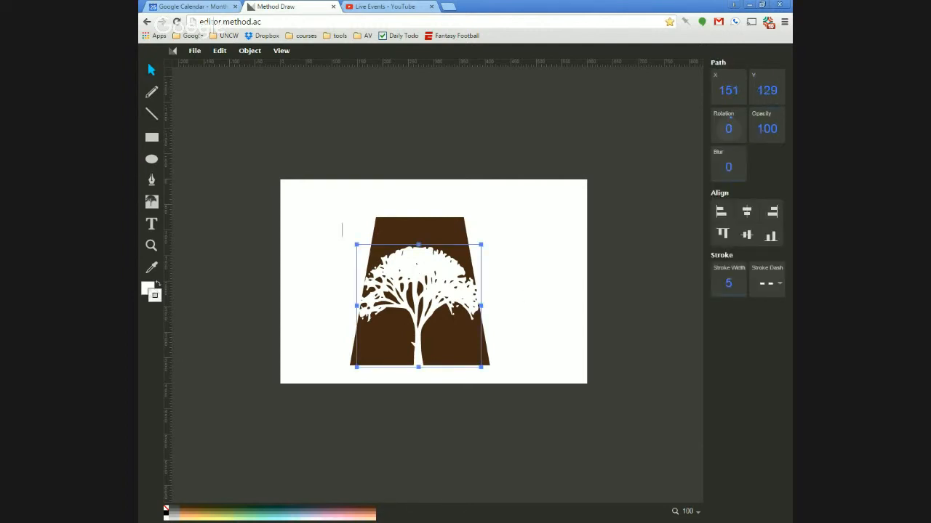
pyautogui.click(166, 508)
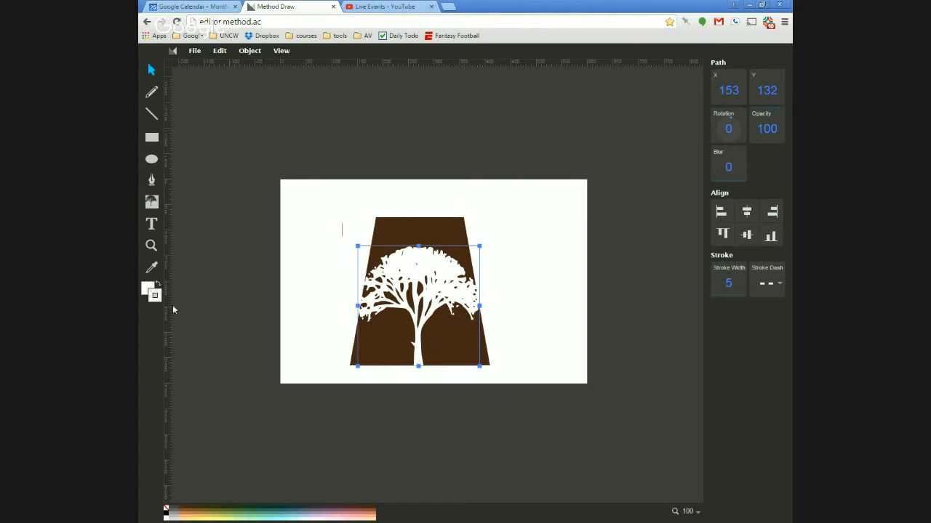
pyautogui.click(200, 507)
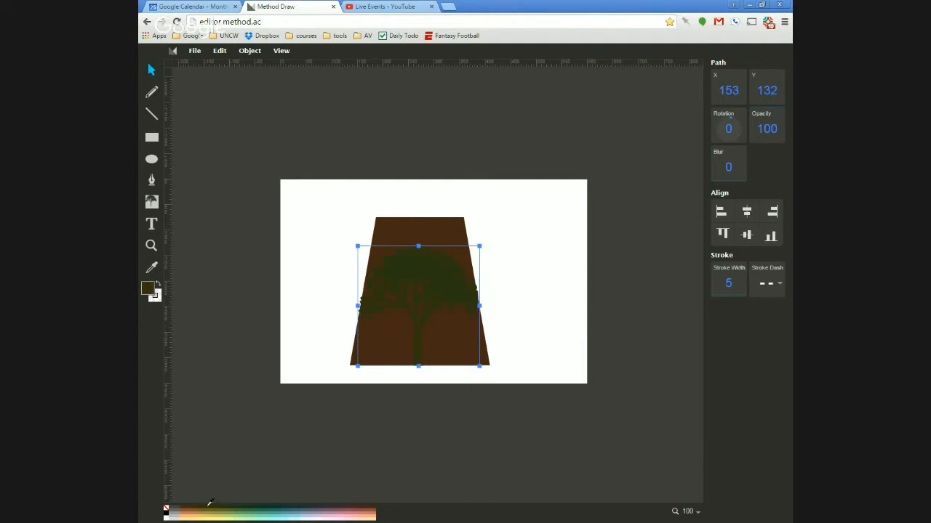
pyautogui.click(209, 508)
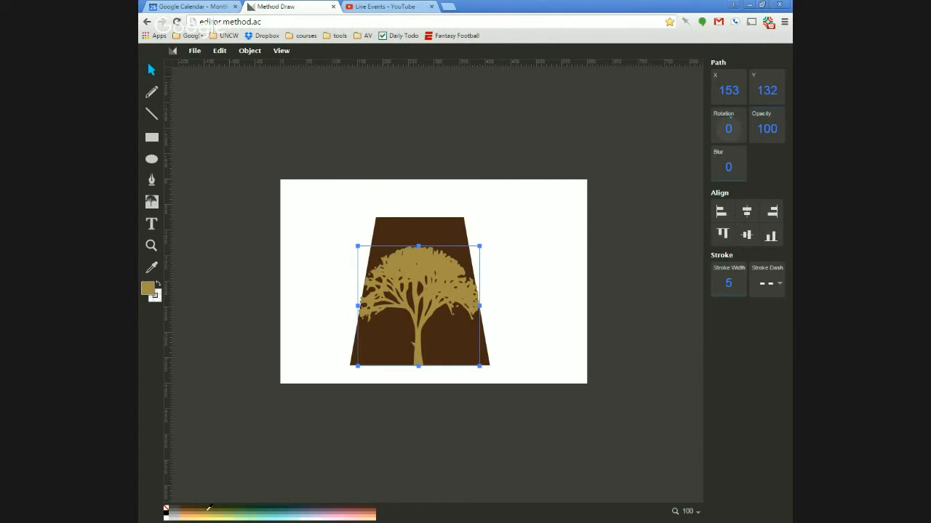
pyautogui.click(267, 335)
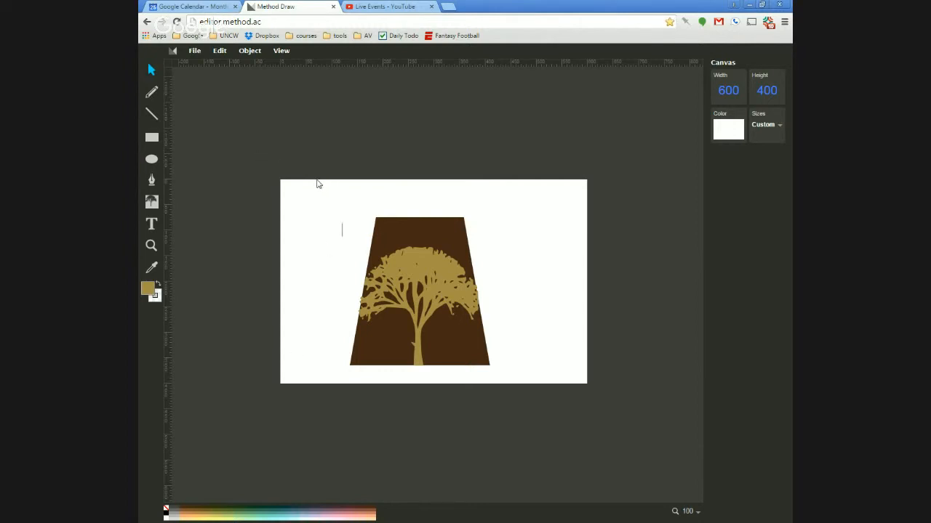
# Select the trapezoid, tree and both white rectangles and move them up together by about 43 units.
pyautogui.moveTo(291, 197); pyautogui.dragTo(621, 385)
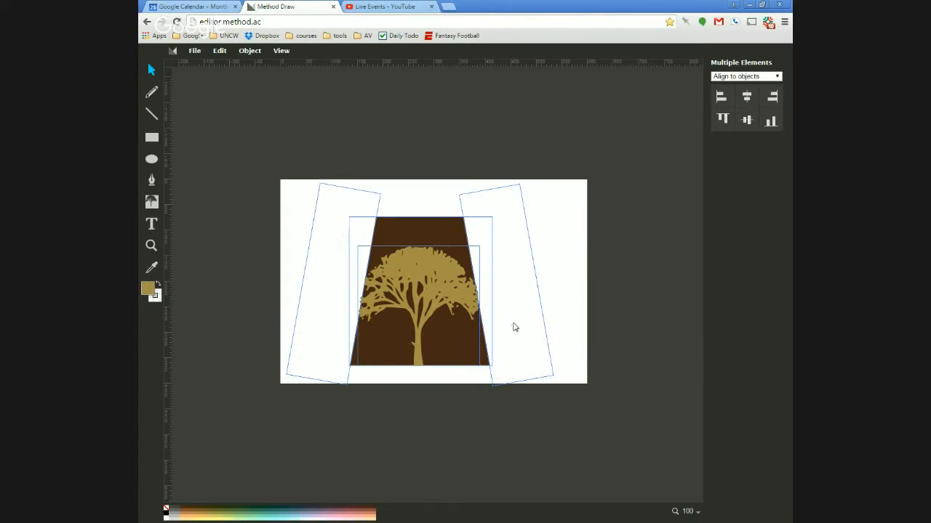
pyautogui.press('Up')
pyautogui.press('Up')
pyautogui.press('Up')
pyautogui.press('Up')
pyautogui.press('Up')
pyautogui.press('Up')
pyautogui.press('Up')
pyautogui.press('Up')
pyautogui.press('Up')
pyautogui.press('Up')
pyautogui.press('Up')
pyautogui.press('Up')
pyautogui.press('Up')
pyautogui.press('Up')
pyautogui.press('Up')
pyautogui.press('Up')
pyautogui.press('Up')
pyautogui.press('Up')
pyautogui.press('Up')
pyautogui.press('Up')
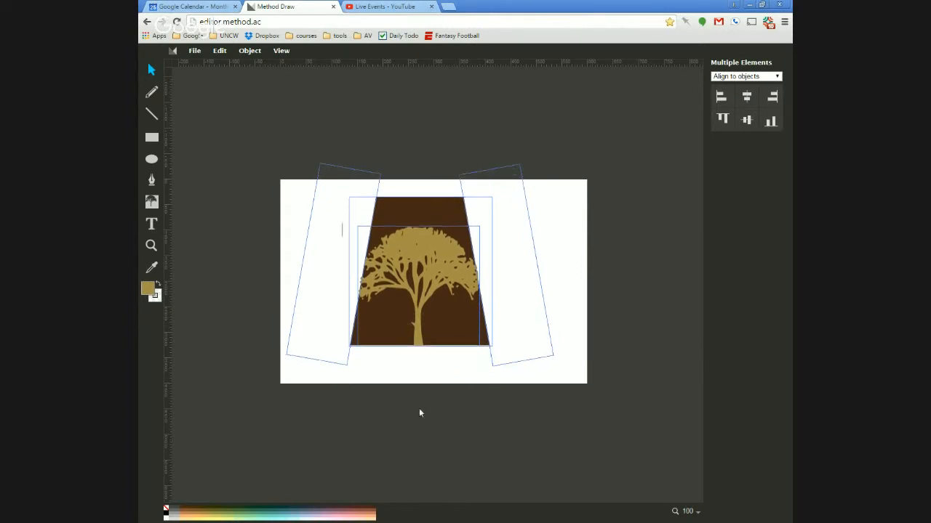
pyautogui.press('Up')
pyautogui.press('Up')
pyautogui.press('Up')
pyautogui.click(419, 411)
# Add the text ALLBASE below the trapezoid at about X 160, Y 373.
pyautogui.click(160, 226)
pyautogui.click(341, 230)
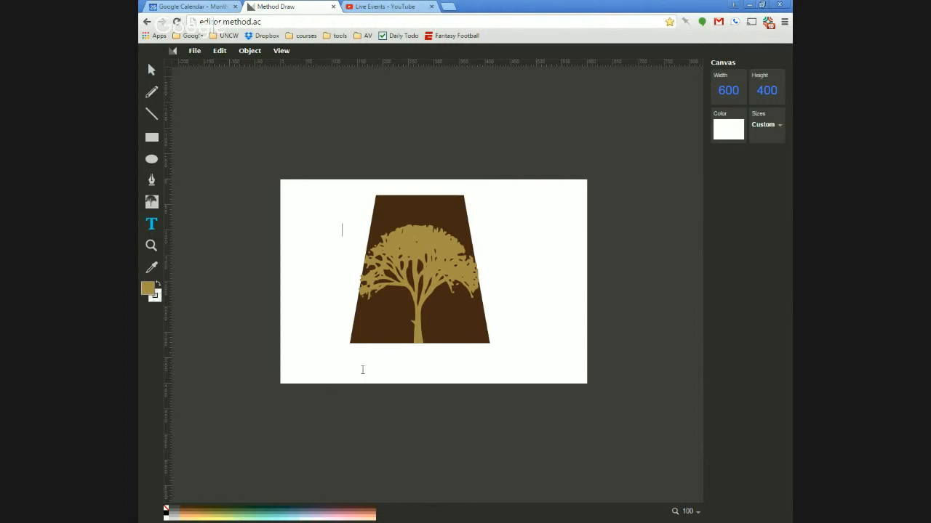
pyautogui.click(362, 370)
pyautogui.write('ALLBASE')
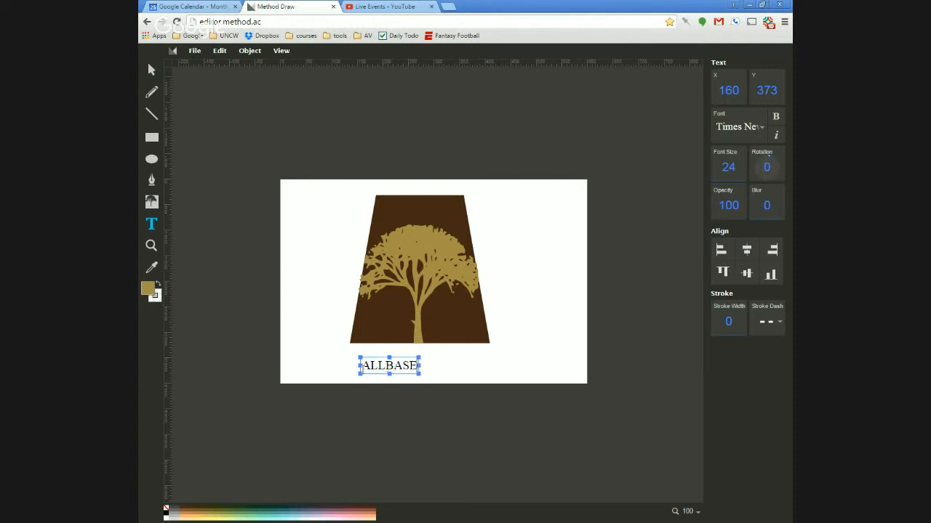
# Set the ALLBASE text to the Helvetica font in bold.
pyautogui.click(151, 70)
pyautogui.click(759, 136)
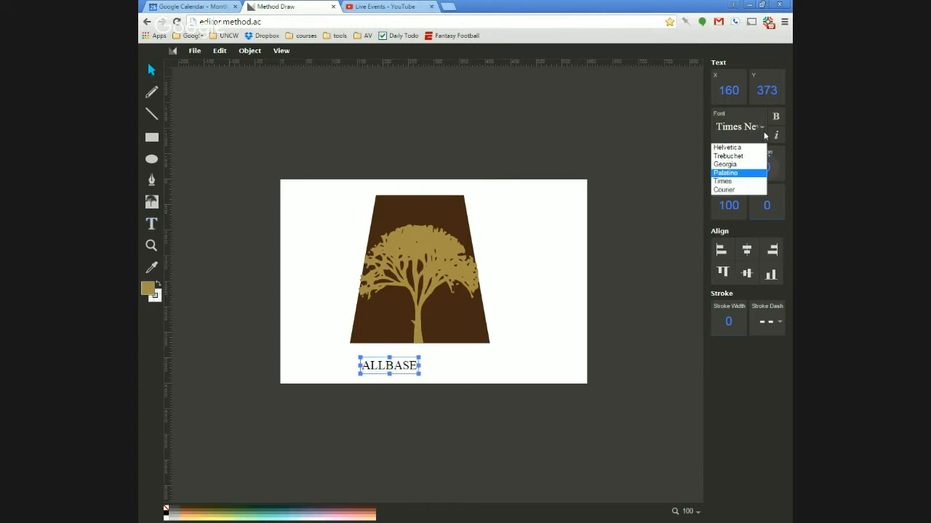
pyautogui.click(748, 148)
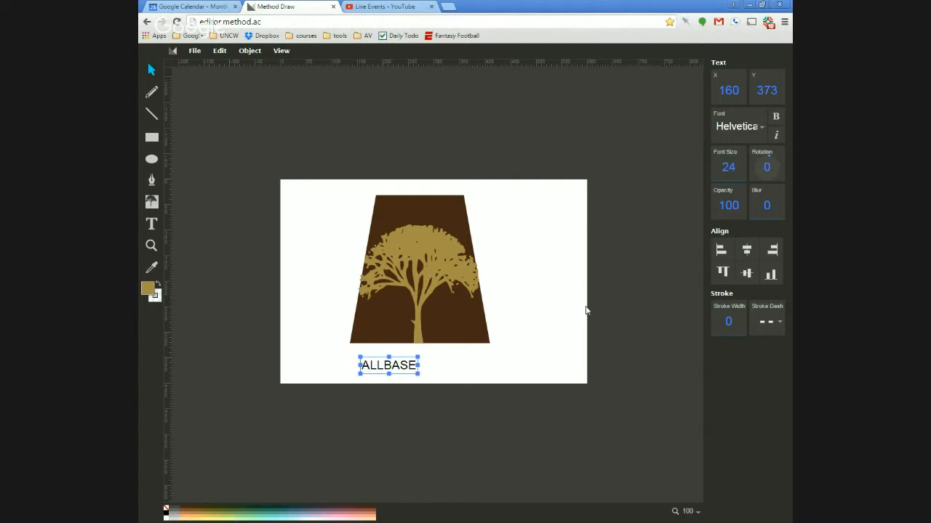
pyautogui.click(776, 118)
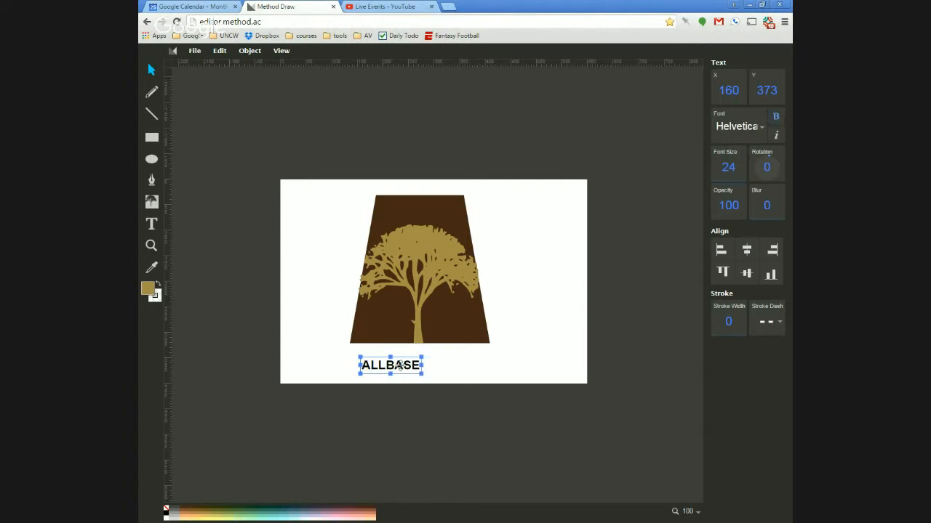
# Move the ALLBASE text to about X 138, Y 343 and enlarge it to match the trapezoid's base width.
pyautogui.moveTo(399, 367); pyautogui.dragTo(391, 351)
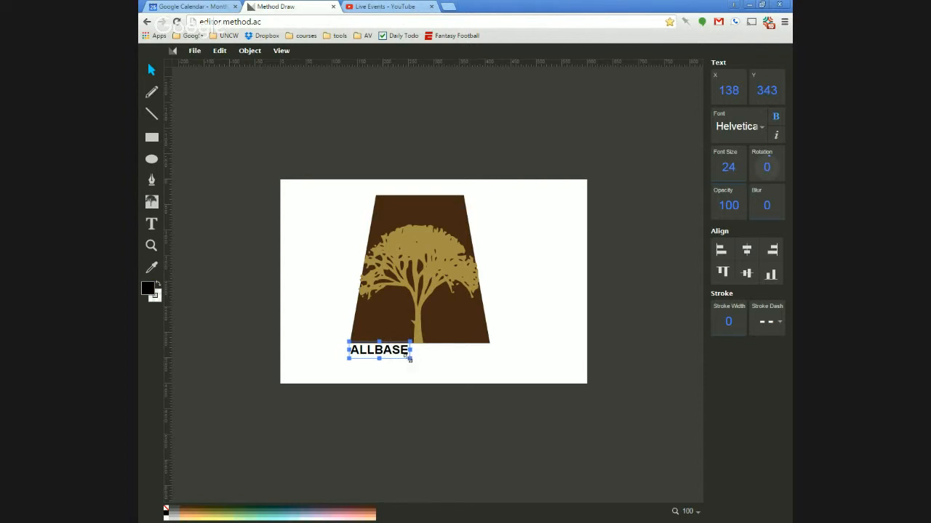
pyautogui.moveTo(410, 356); pyautogui.dragTo(442, 362)
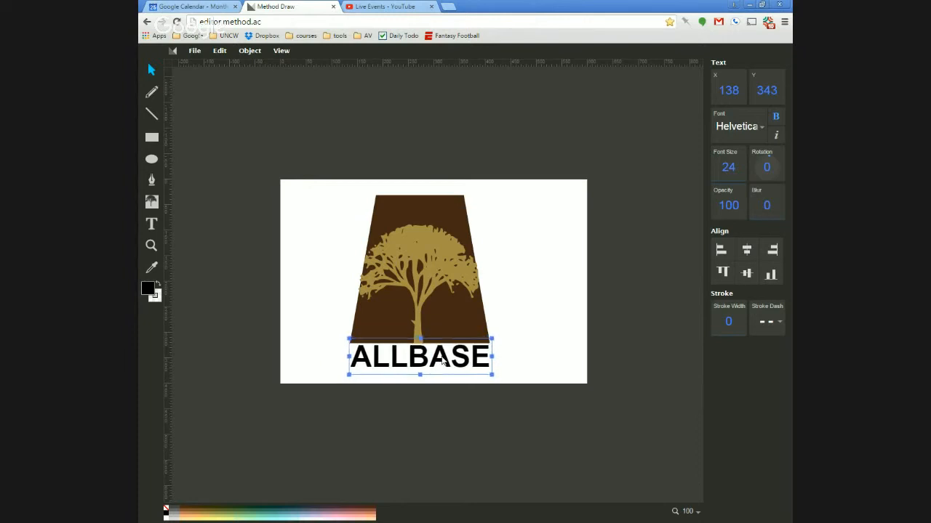
pyautogui.click(298, 374)
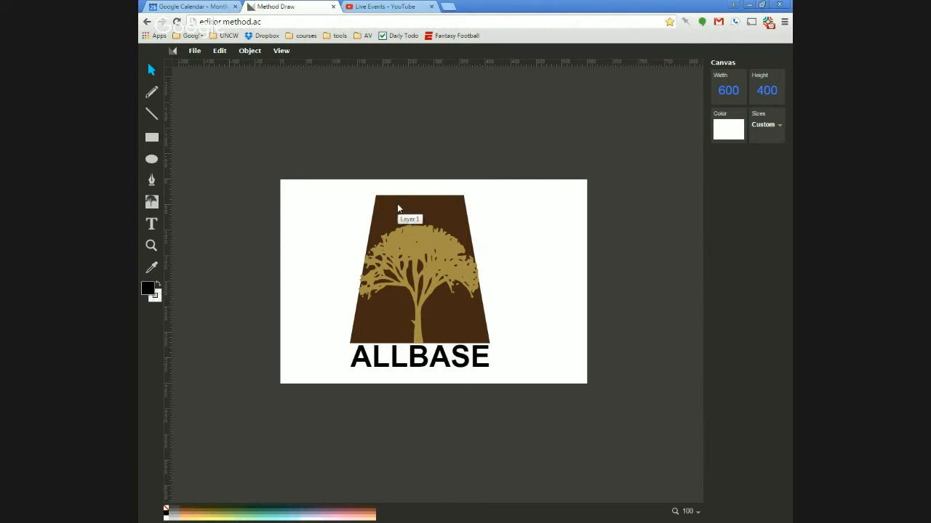
# Examine the outline of the white rectangle that masks the trapezoid's right side.
pyautogui.click(148, 114)
pyautogui.click(539, 299)
pyautogui.click(531, 329)
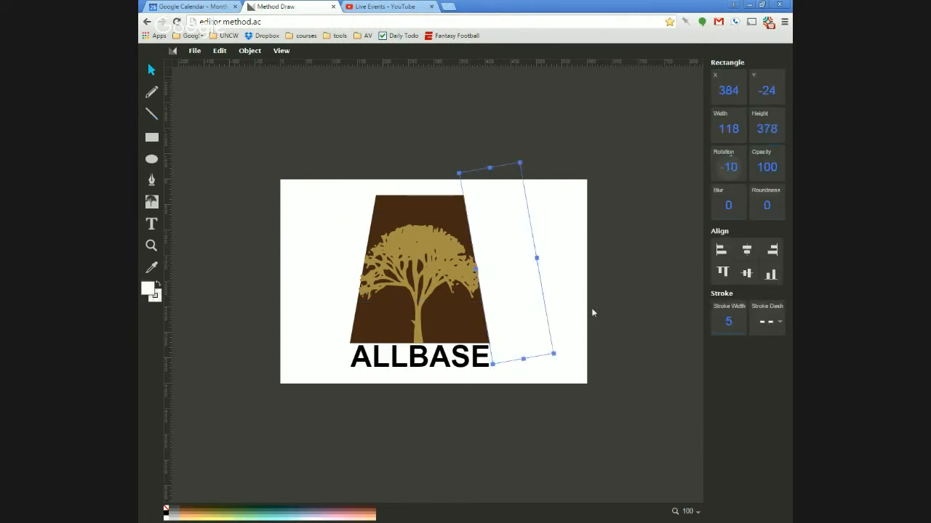
pyautogui.click(579, 284)
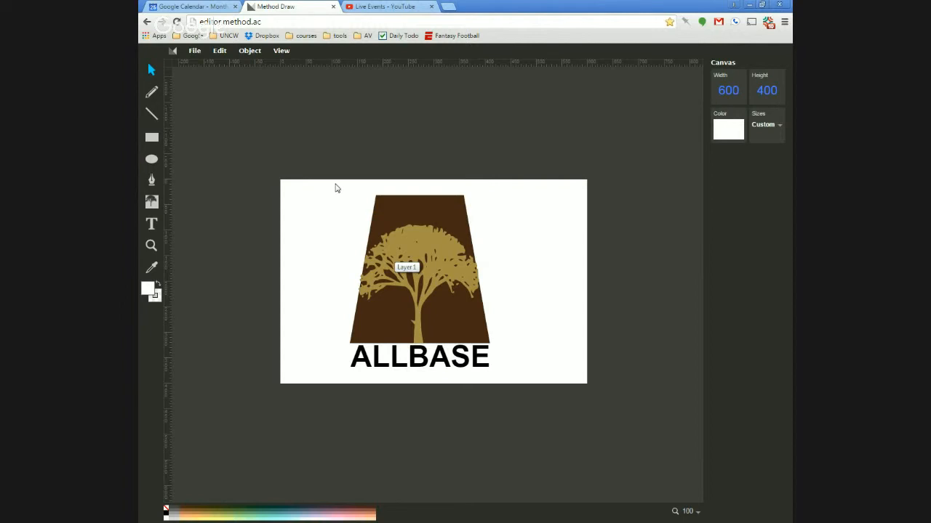
# Output the ALLBASE logo as an SVG image in its own browser page and inspect that page's source code.
pyautogui.click(194, 51)
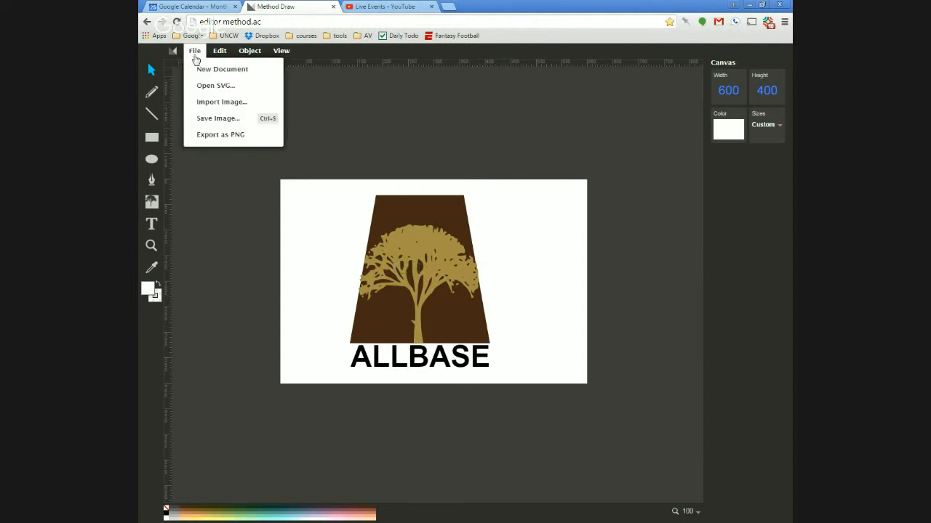
pyautogui.click(226, 118)
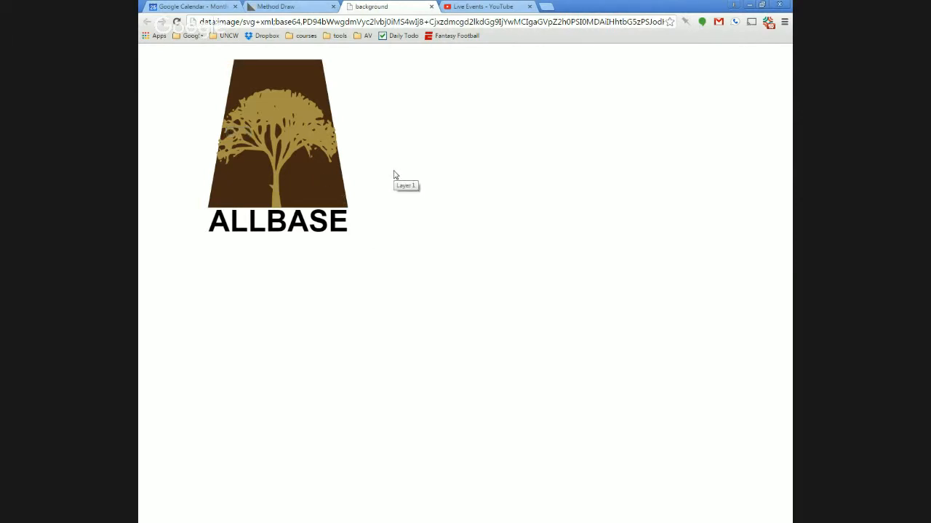
pyautogui.rightClick(427, 266)
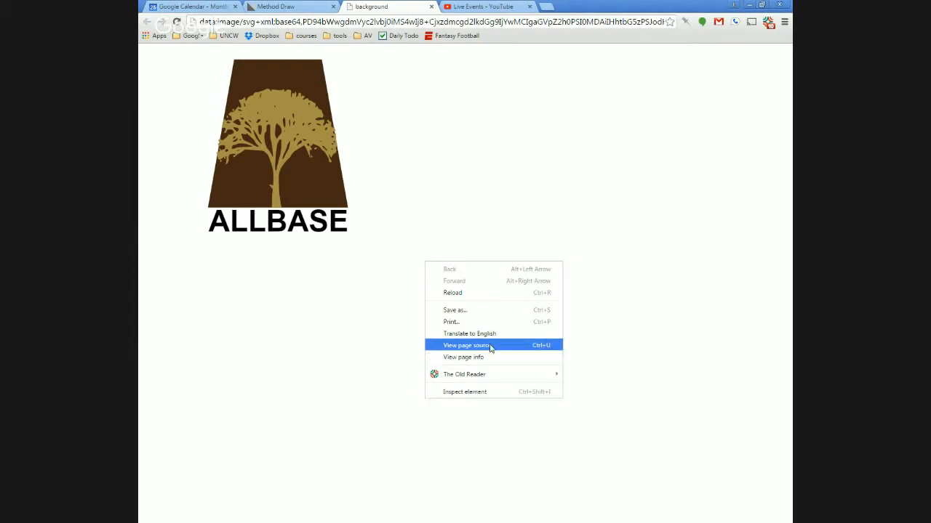
pyautogui.click(491, 348)
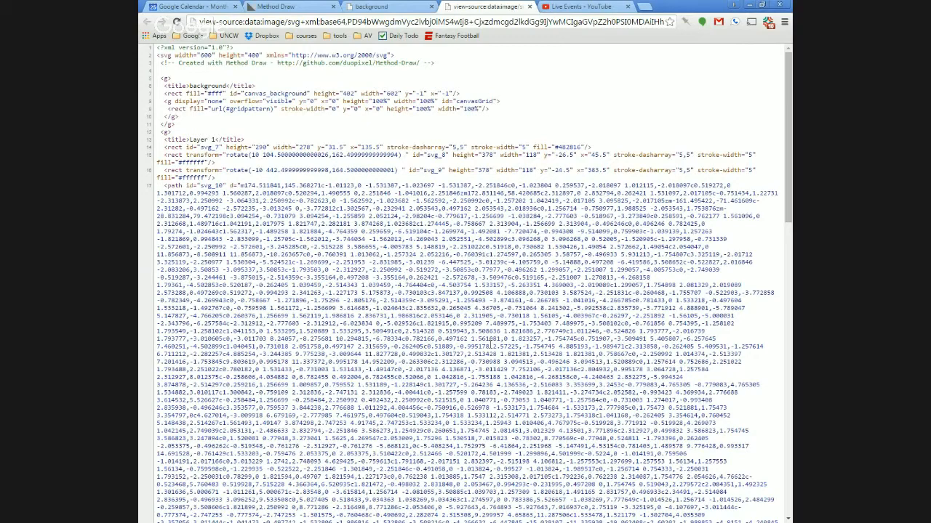
pyautogui.moveTo(783, 145); pyautogui.dragTo(785, 174)
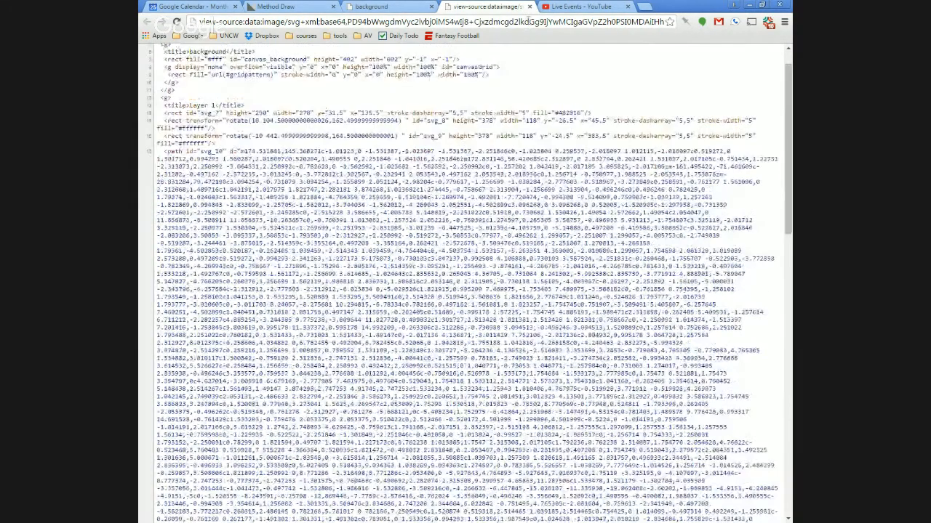
pyautogui.click(530, 7)
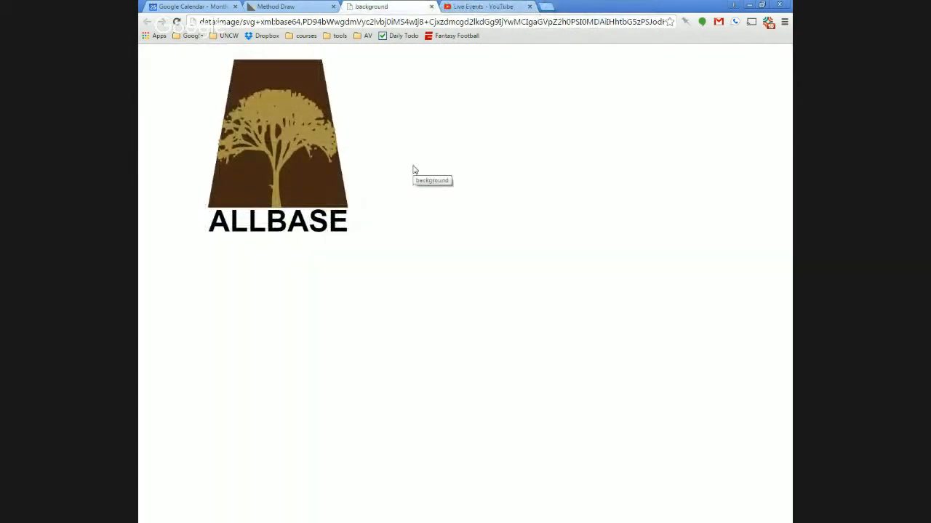
# Save the SVG page to the Desktop as download.svg with the scalable vector graphics file type.
pyautogui.hotkey('ctrl', 's')
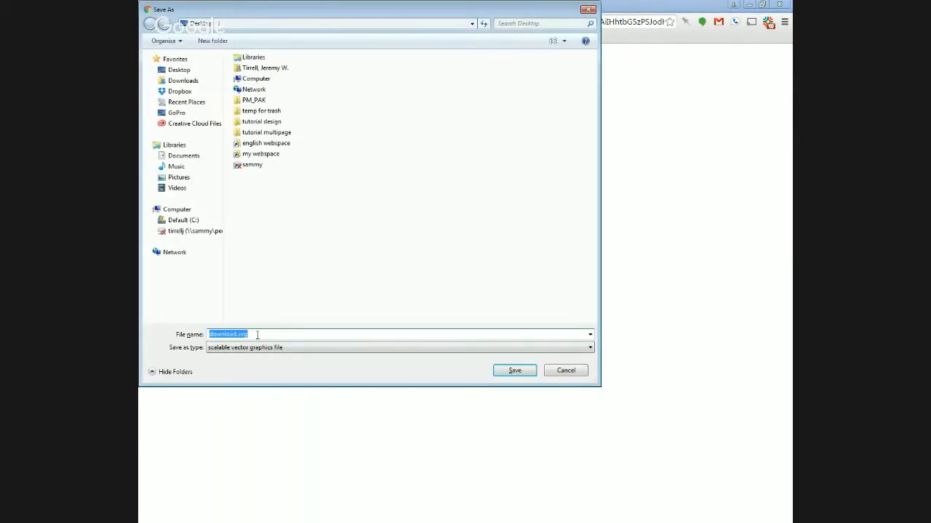
pyautogui.click(261, 335)
pyautogui.click(283, 347)
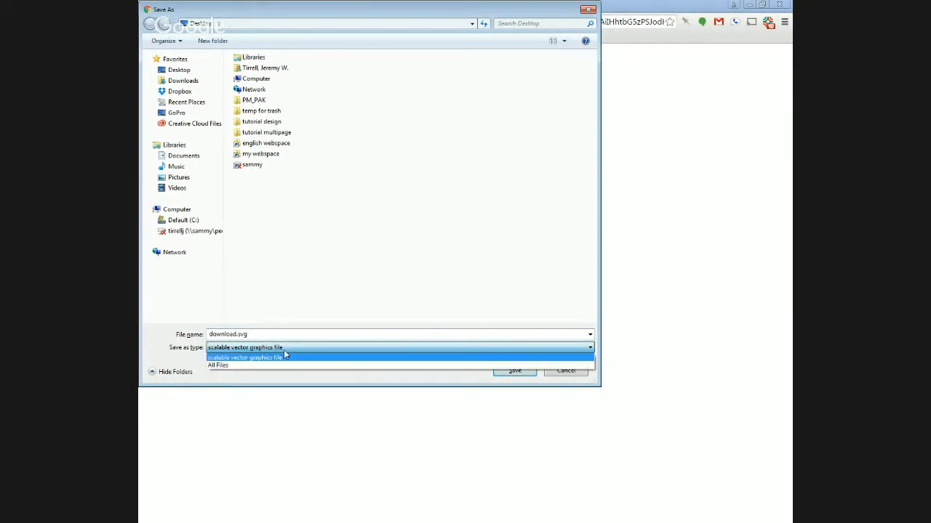
pyautogui.click(231, 358)
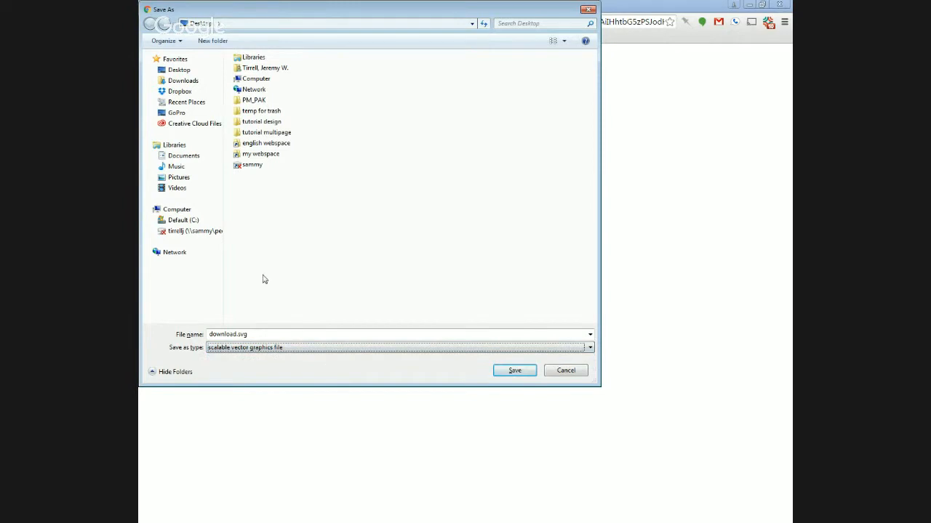
pyautogui.click(178, 71)
pyautogui.click(513, 373)
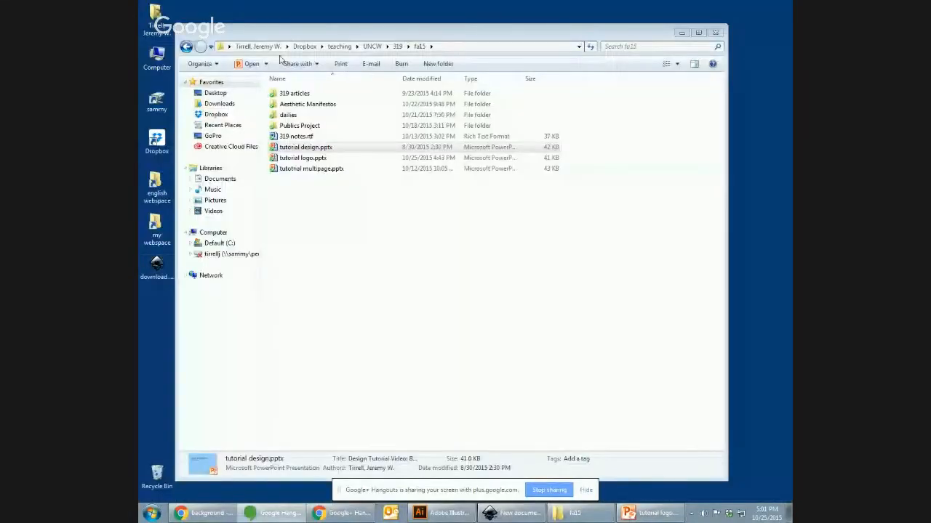
# Move the fa15 folder window away from the desktop icons and open Method Draw from the syllabus's Required Materials section.
pyautogui.moveTo(277, 36); pyautogui.dragTo(345, 29)
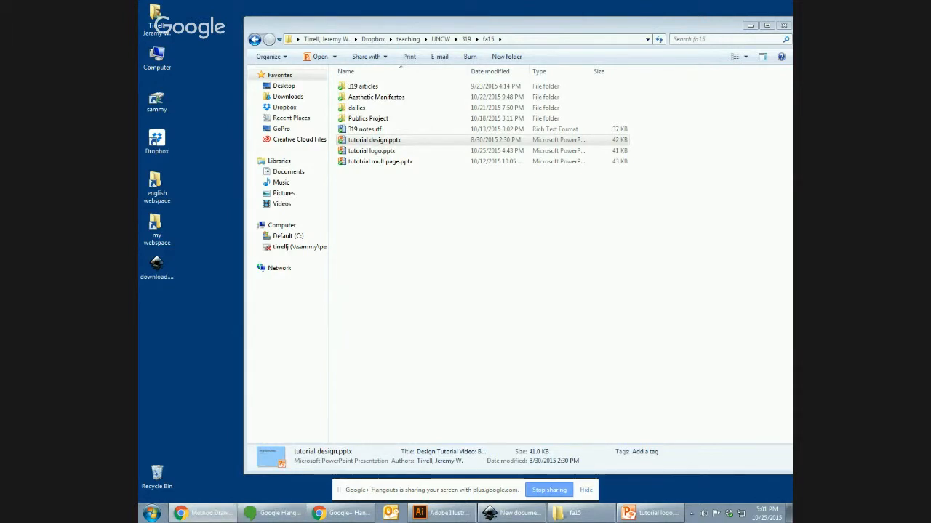
pyautogui.moveTo(791, 29); pyautogui.dragTo(347, 1)
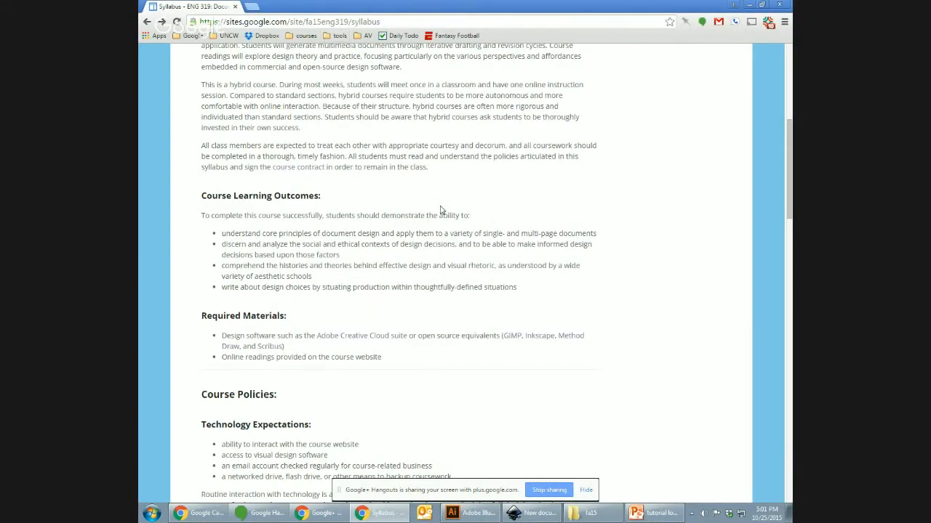
pyautogui.scroll(3, 440, 211)
pyautogui.click(585, 491)
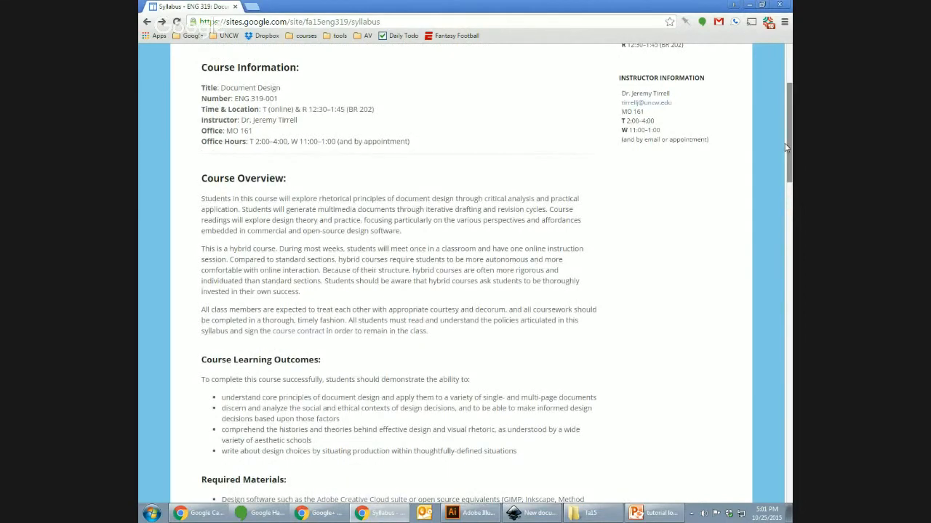
pyautogui.scroll(-5, 353, 240)
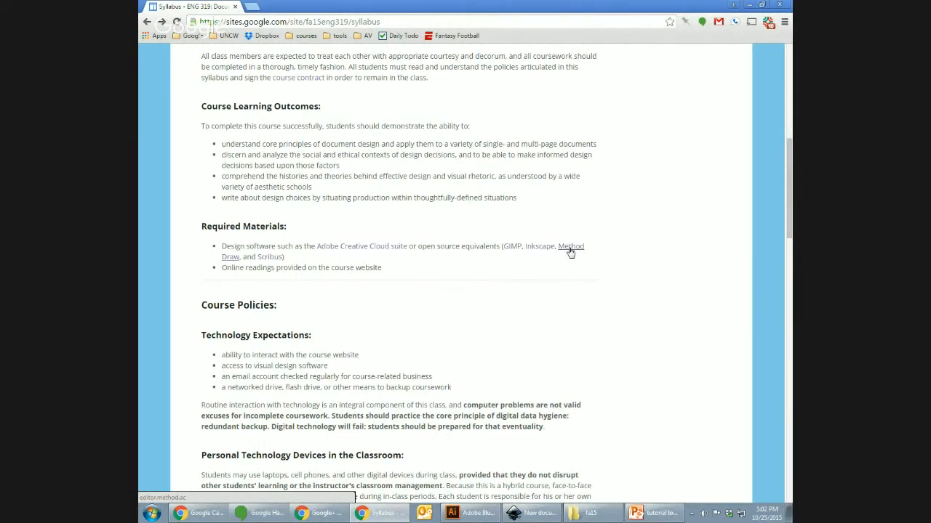
pyautogui.click(571, 251)
# Draw a looping freehand path at about X 103, Y 89 with the Pencil tool and rotate it to -50 degrees.
pyautogui.click(152, 91)
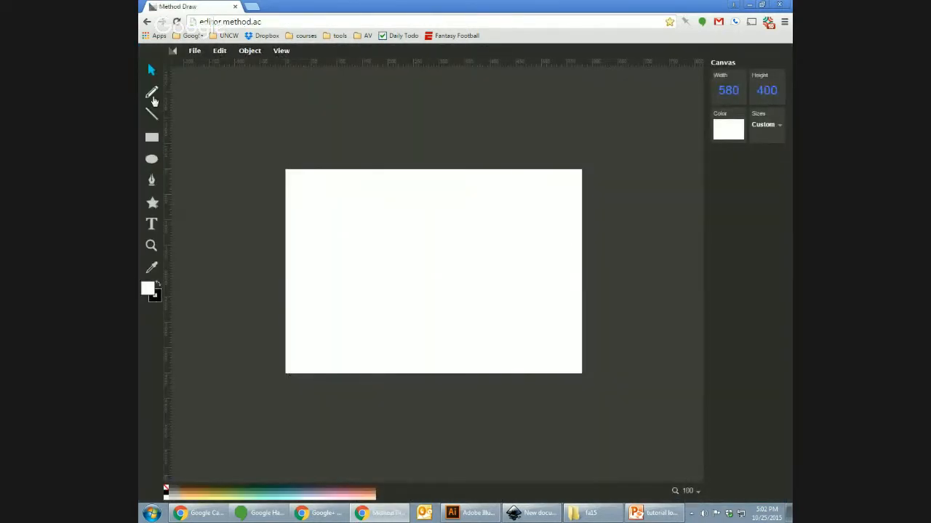
pyautogui.moveTo(393, 216)
pyautogui.mouseDown()
pyautogui.moveTo(341, 270)
pyautogui.moveTo(442, 269)
pyautogui.moveTo(477, 227)
pyautogui.moveTo(429, 232)
pyautogui.moveTo(522, 272)
pyautogui.moveTo(517, 321)
pyautogui.mouseUp()
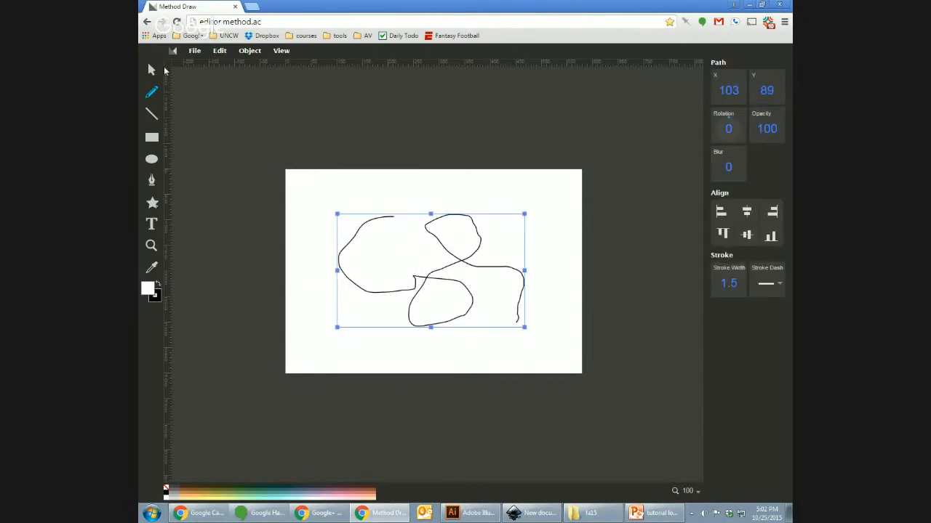
pyautogui.click(155, 71)
pyautogui.moveTo(716, 128); pyautogui.dragTo(717, 131)
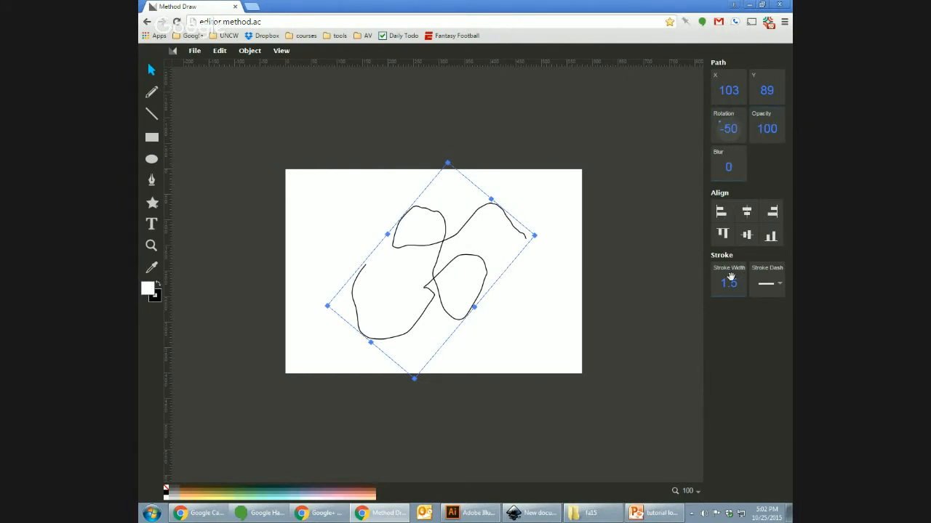
# Give the rotated freehand path a dashed stroke and set its stroke width to 6.
pyautogui.moveTo(731, 281); pyautogui.dragTo(732, 282)
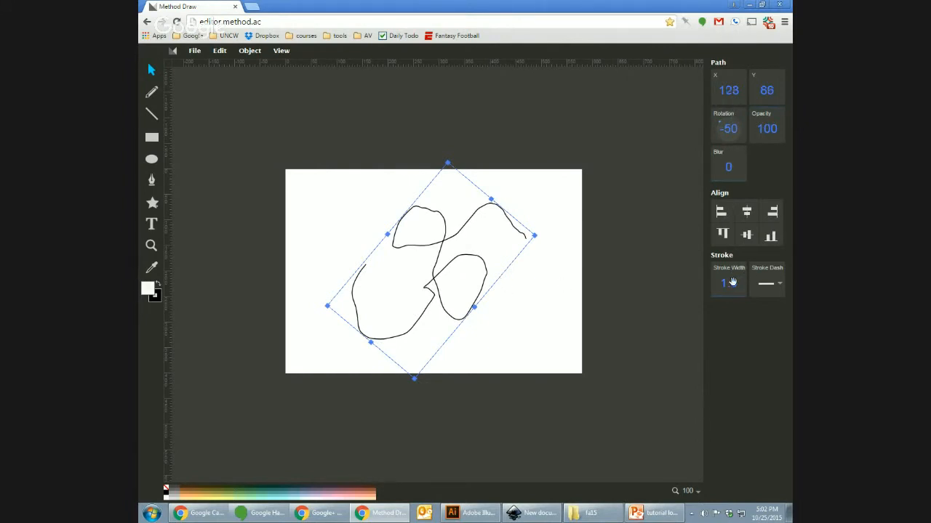
pyautogui.click(775, 287)
pyautogui.click(763, 323)
pyautogui.click(728, 284)
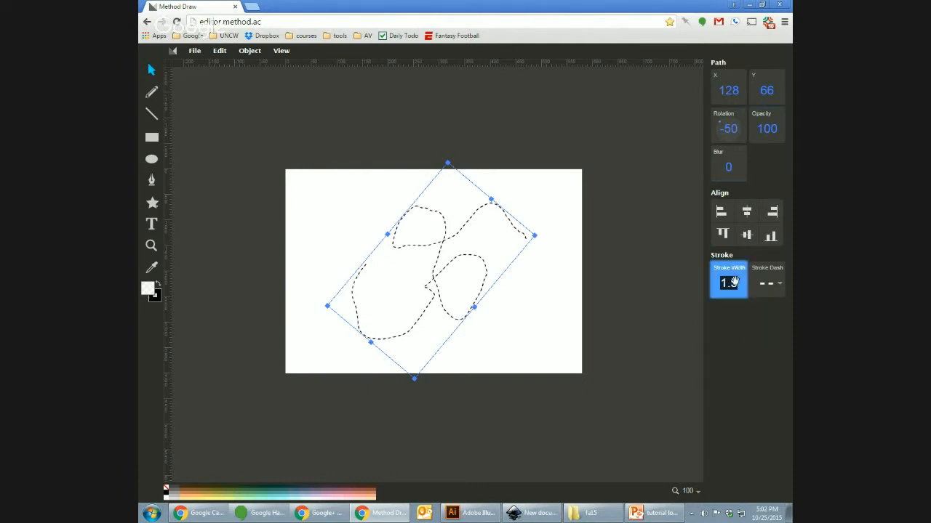
pyautogui.write('6')
pyautogui.press('Return')
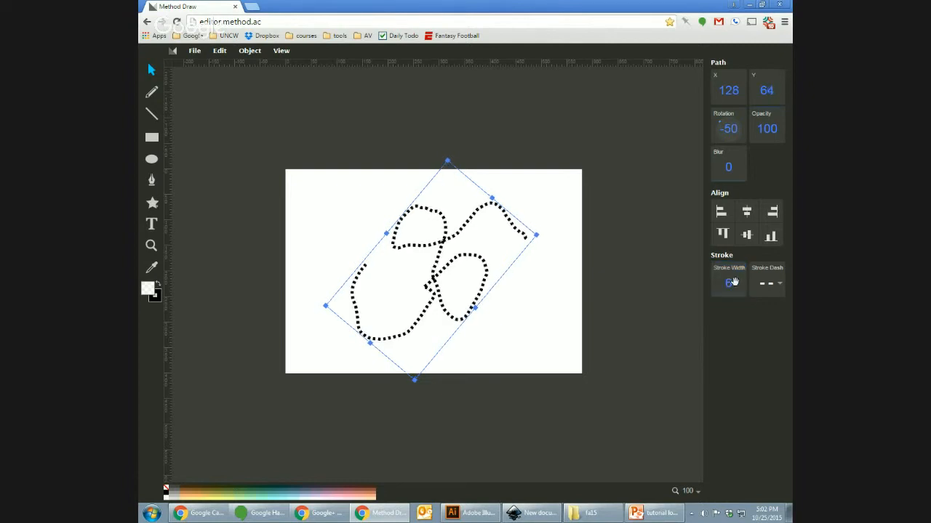
# Draw a line from about X 103, Y 66 to X 77, Y 178 plus another freehand curve, and close the Method Draw page.
pyautogui.click(152, 115)
pyautogui.moveTo(336, 206); pyautogui.dragTo(324, 260)
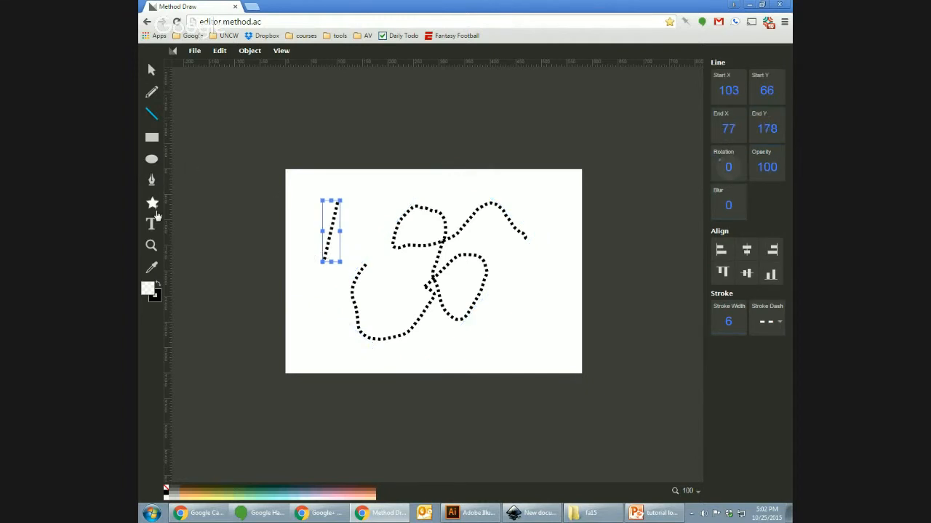
pyautogui.click(151, 92)
pyautogui.moveTo(371, 204)
pyautogui.mouseDown()
pyautogui.moveTo(351, 231)
pyautogui.moveTo(399, 232)
pyautogui.moveTo(360, 237)
pyautogui.moveTo(400, 329)
pyautogui.mouseUp()
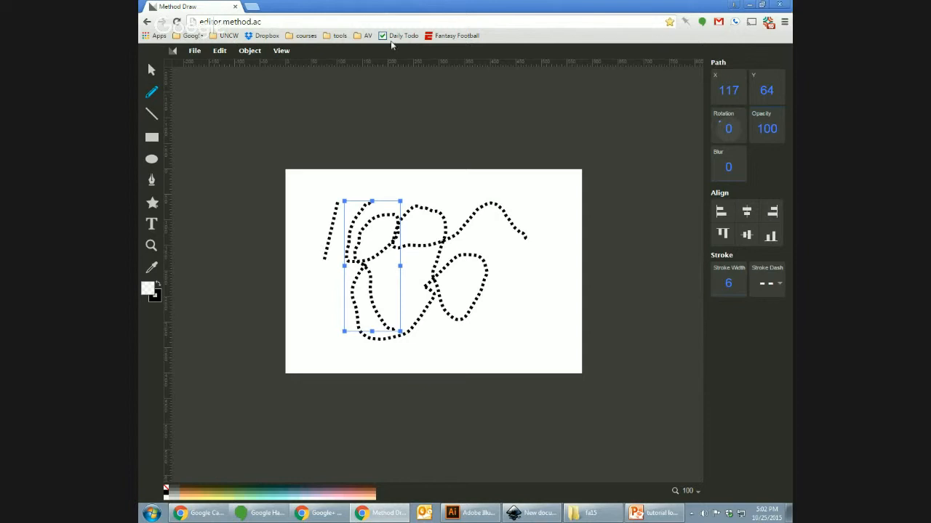
pyautogui.click(237, 7)
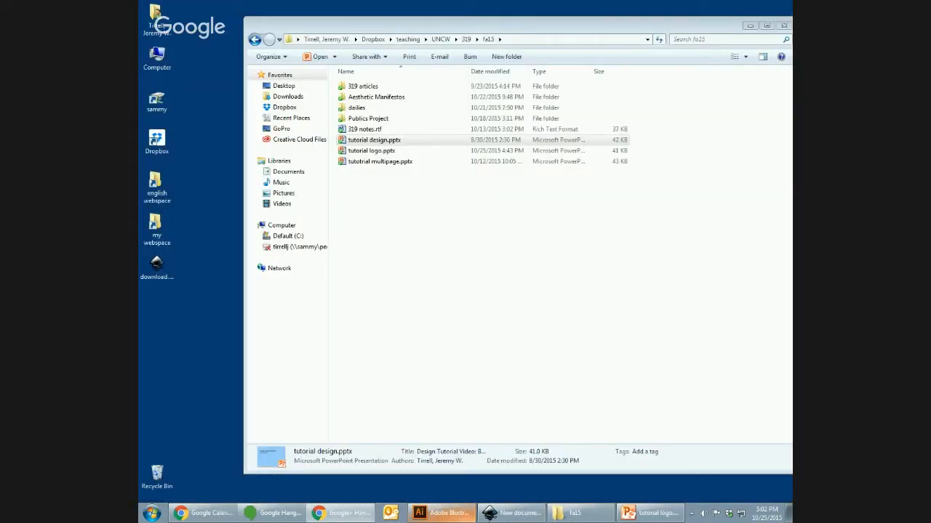
# Switch to Adobe Illustrator and start setting up a new document with the Print profile.
pyautogui.click(445, 517)
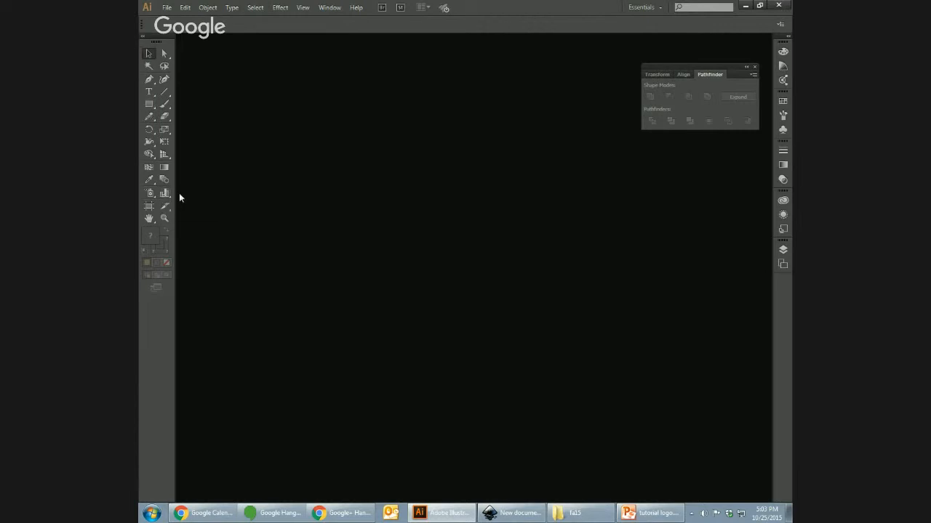
pyautogui.click(166, 7)
pyautogui.click(178, 18)
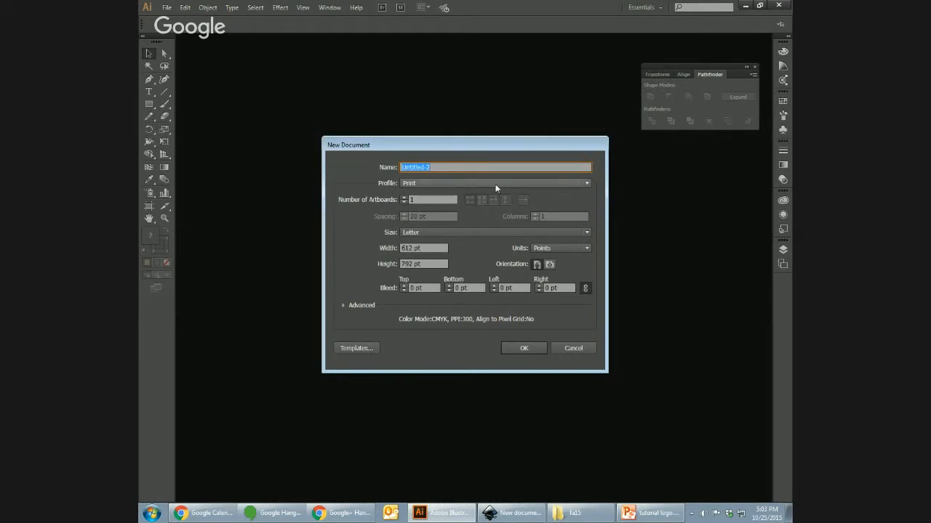
pyautogui.click(496, 186)
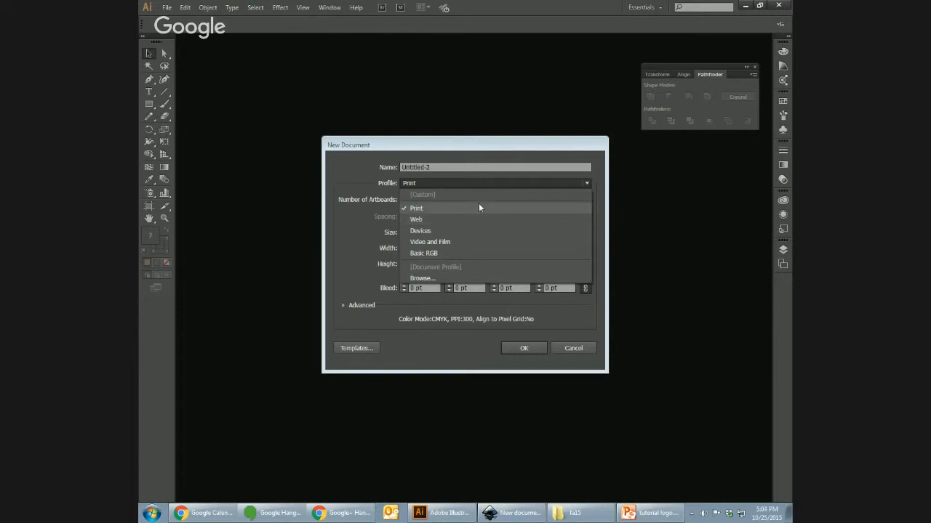
pyautogui.click(479, 208)
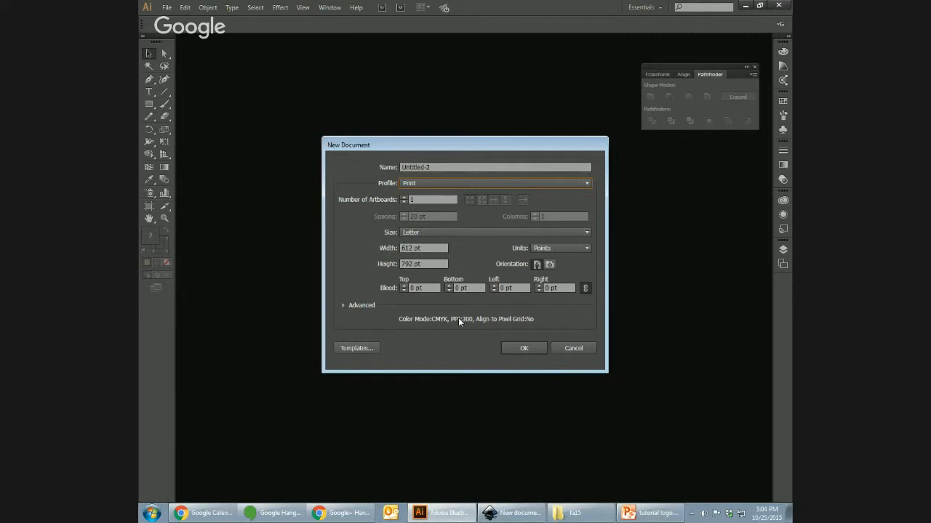
# Change the new document's profile to Web and return it to Print.
pyautogui.click(516, 183)
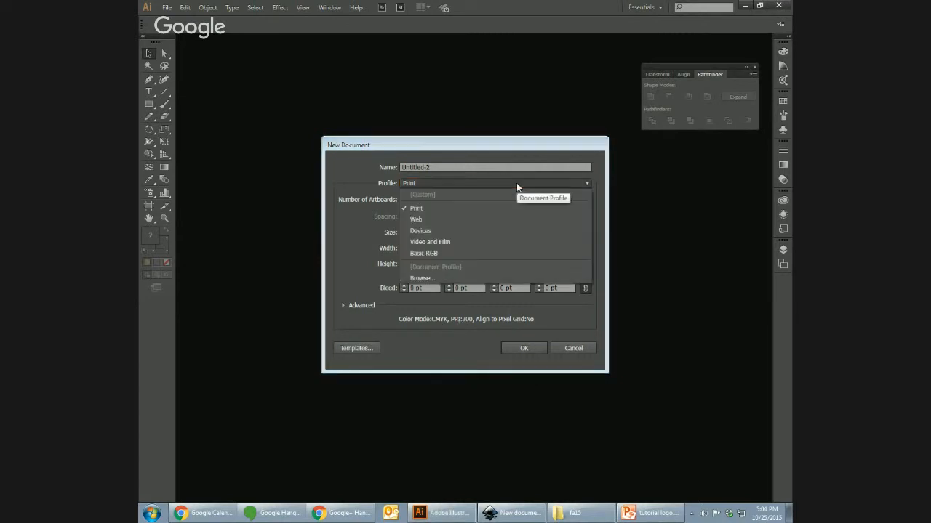
pyautogui.click(508, 221)
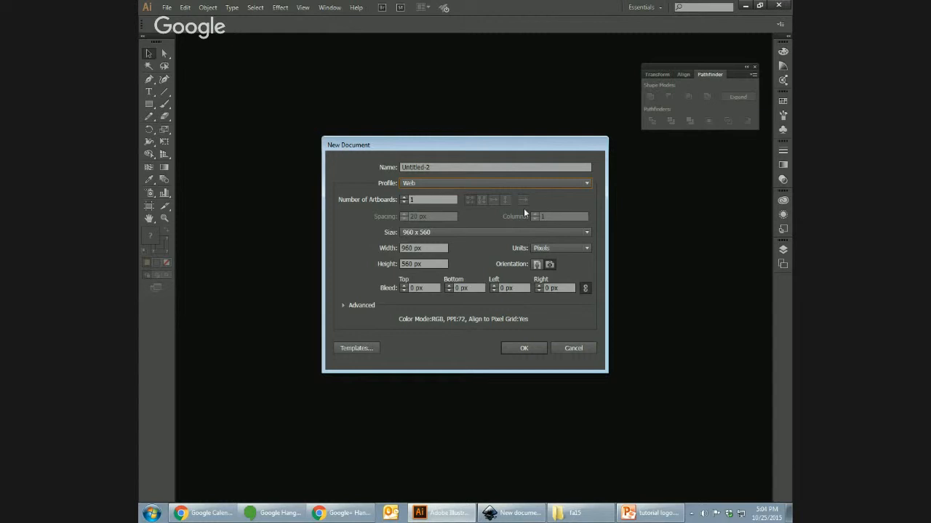
pyautogui.click(517, 184)
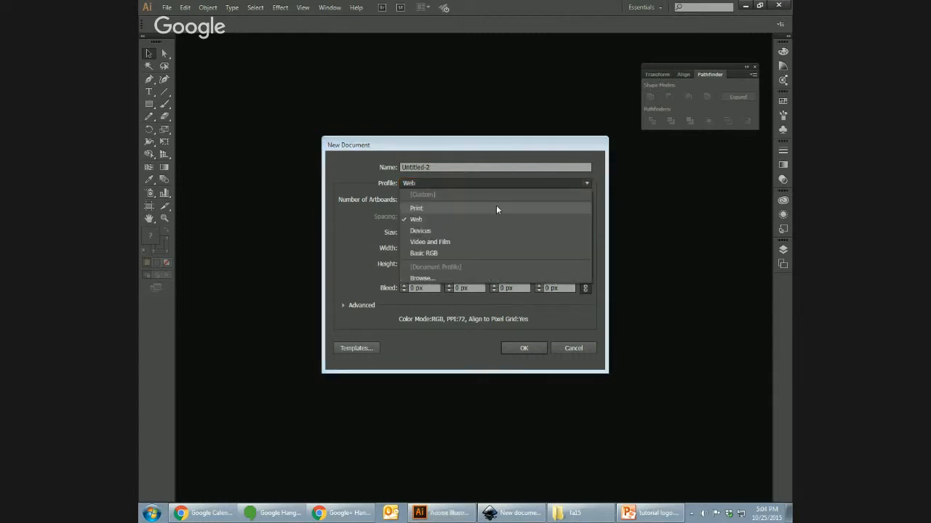
pyautogui.click(495, 209)
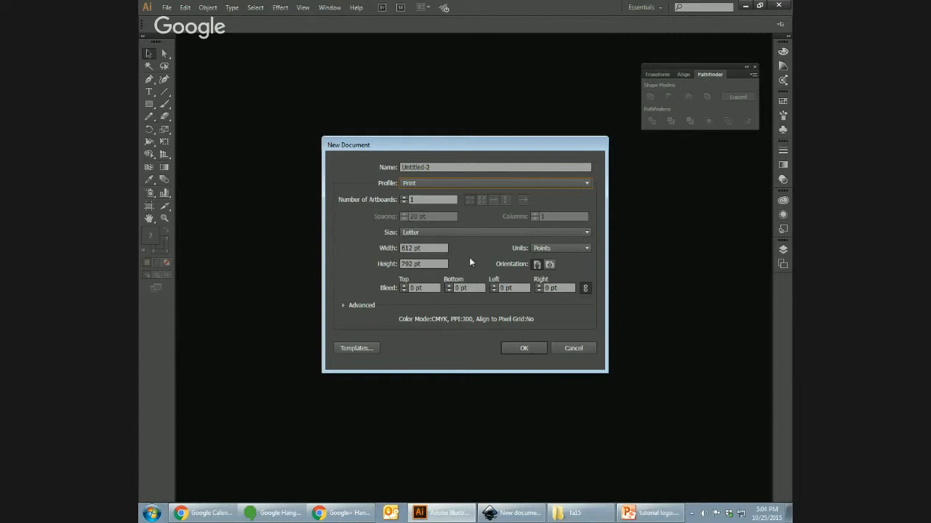
# Set the new document's units to inches.
pyautogui.click(554, 250)
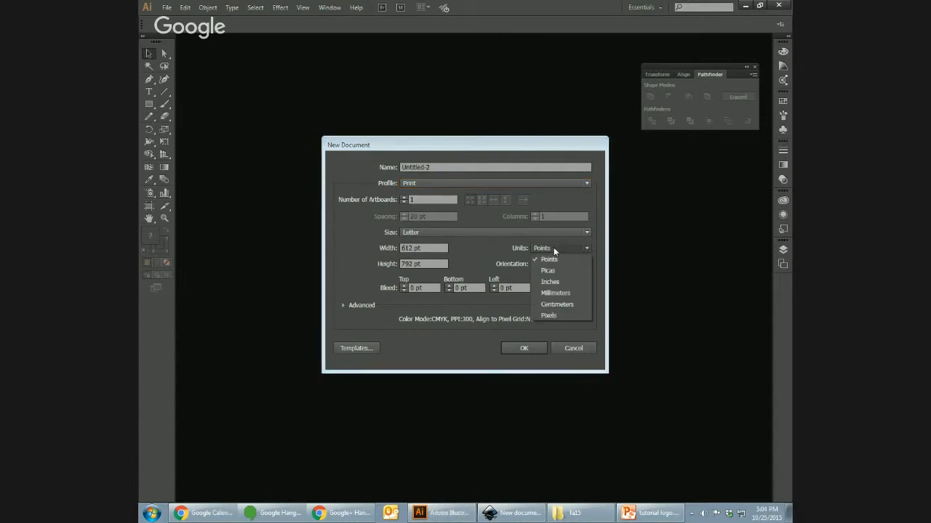
pyautogui.click(547, 282)
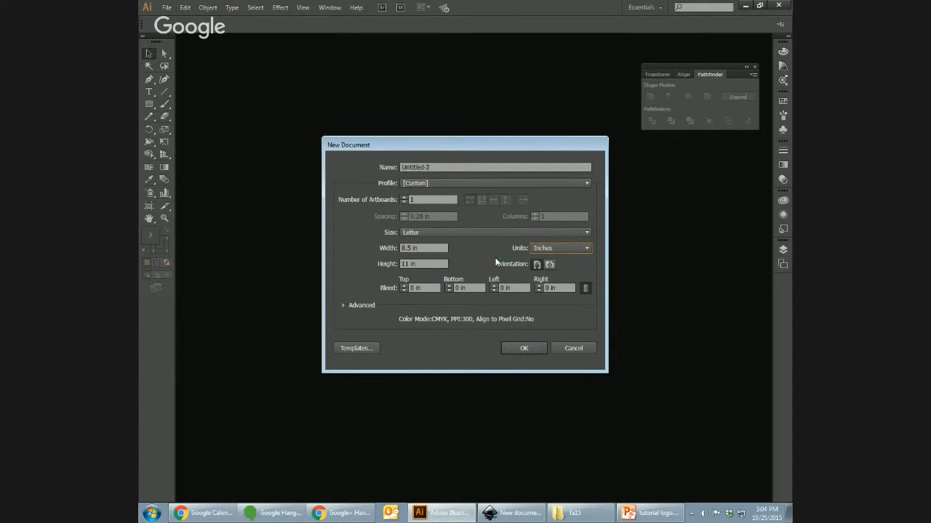
pyautogui.click(536, 248)
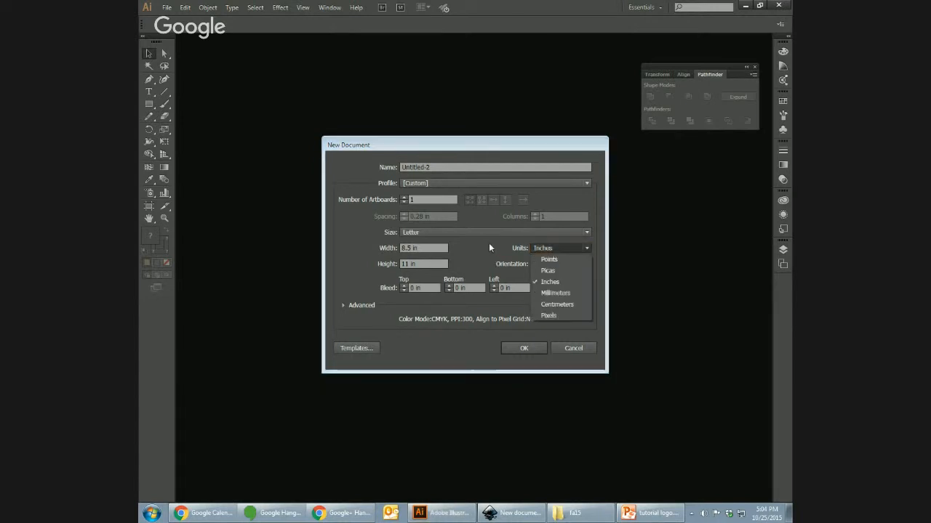
pyautogui.click(534, 249)
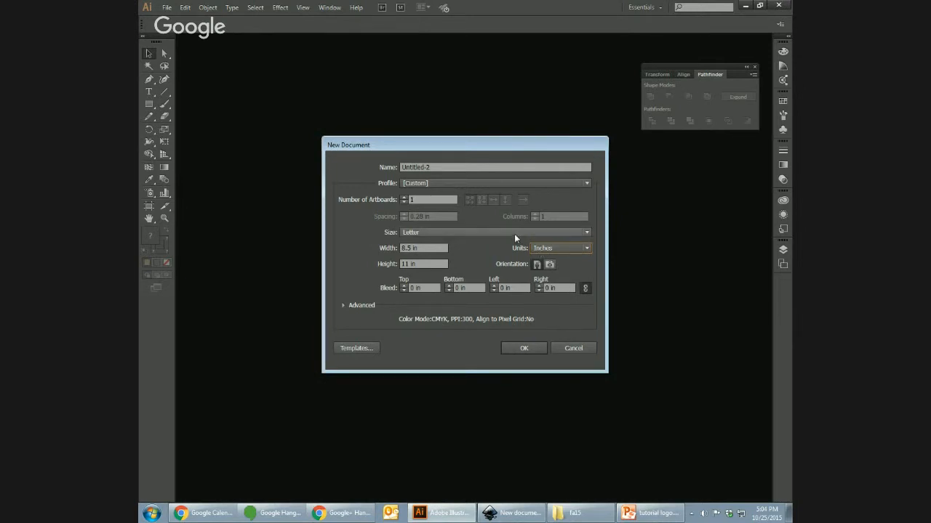
# Create the new document and draw an upright rectangle around the middle of the page.
pyautogui.click(523, 349)
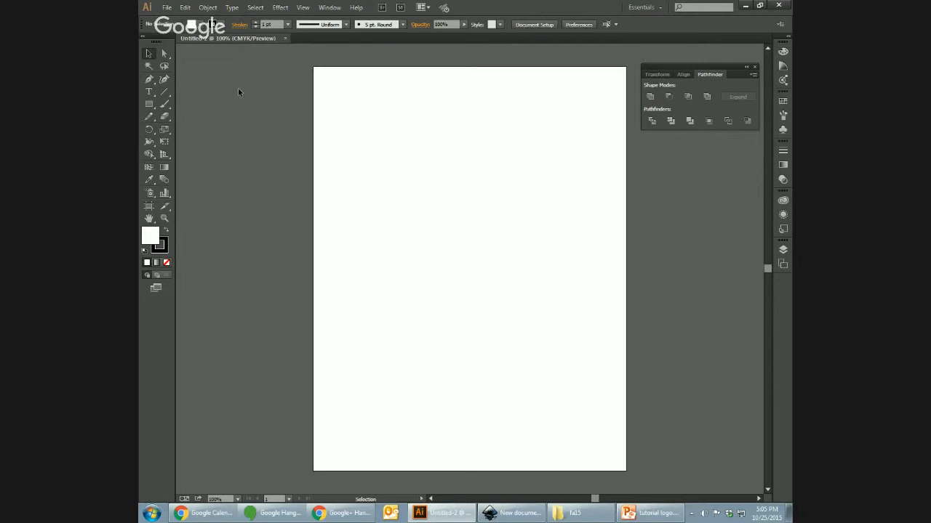
pyautogui.click(149, 104)
pyautogui.click(149, 105)
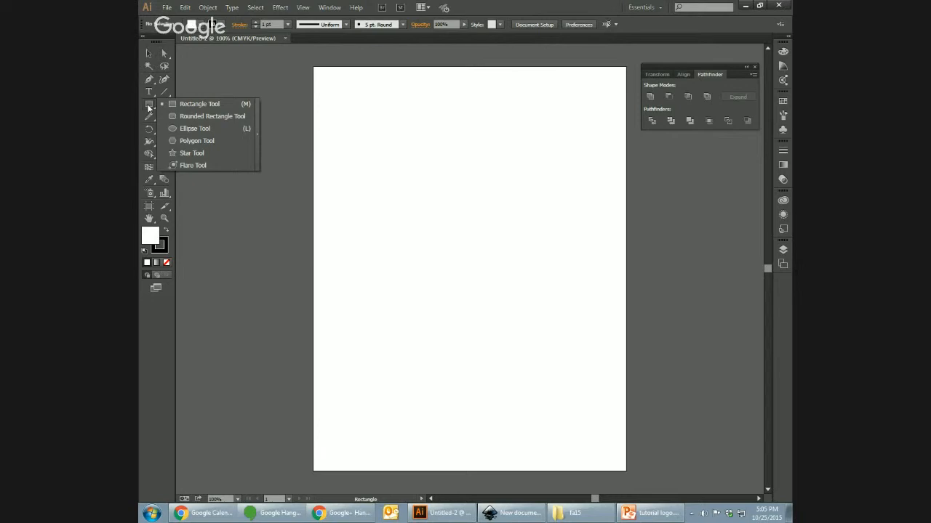
pyautogui.click(149, 107)
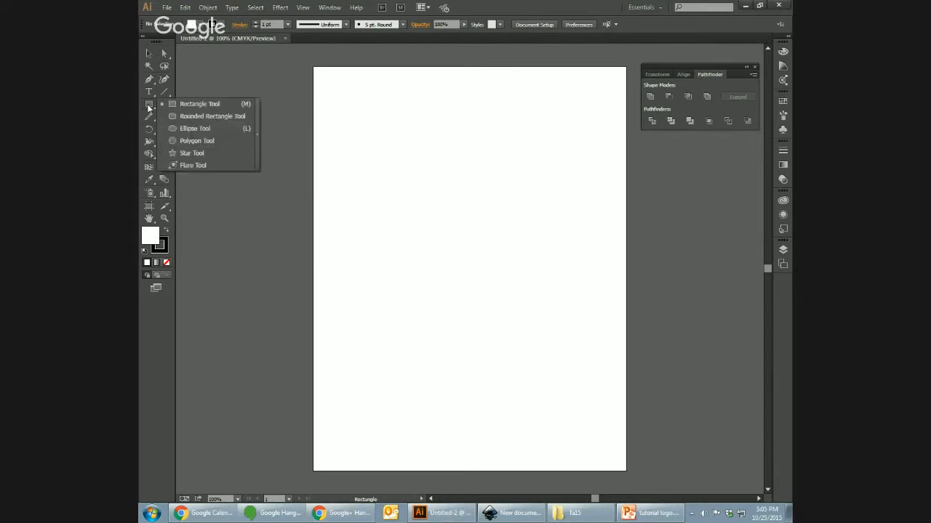
pyautogui.click(202, 107)
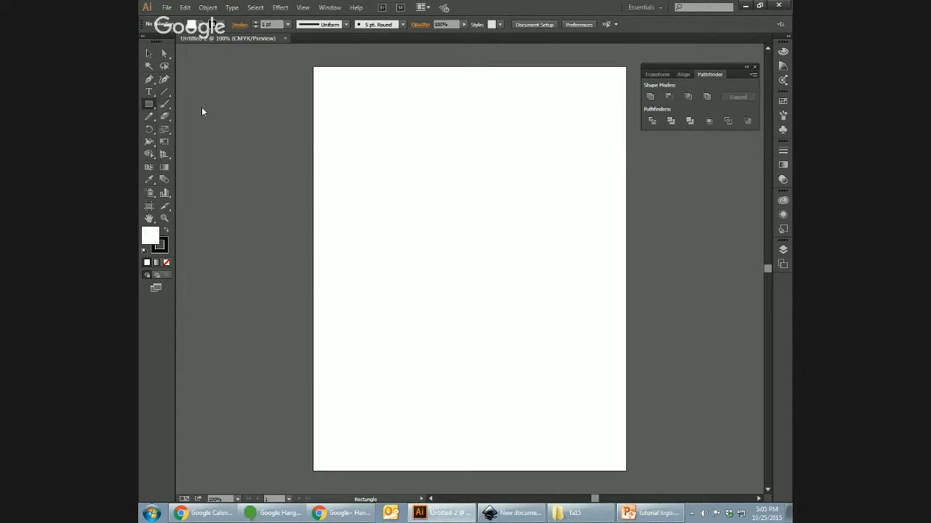
pyautogui.moveTo(403, 176)
pyautogui.mouseDown()
pyautogui.moveTo(432, 322)
pyautogui.moveTo(536, 317)
pyautogui.moveTo(537, 339)
pyautogui.mouseUp()
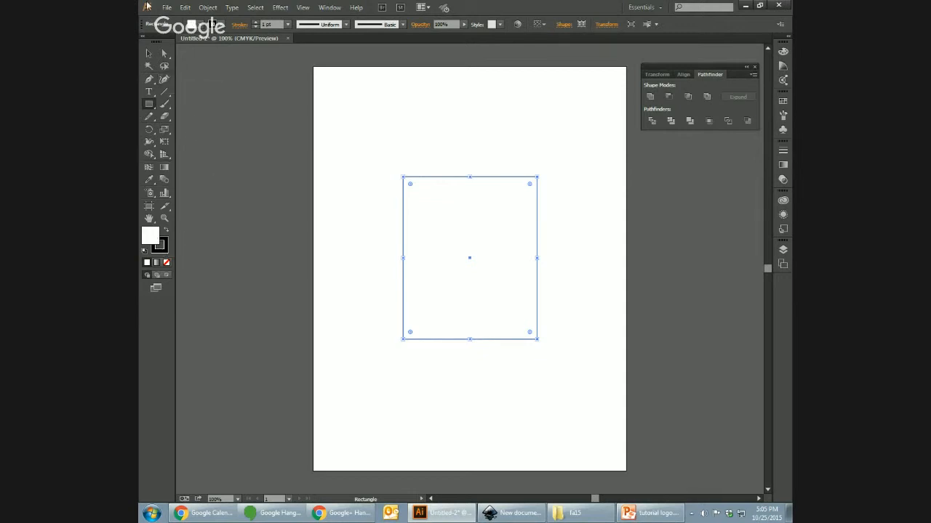
# Remove the stroke from the rectangle.
pyautogui.click(148, 53)
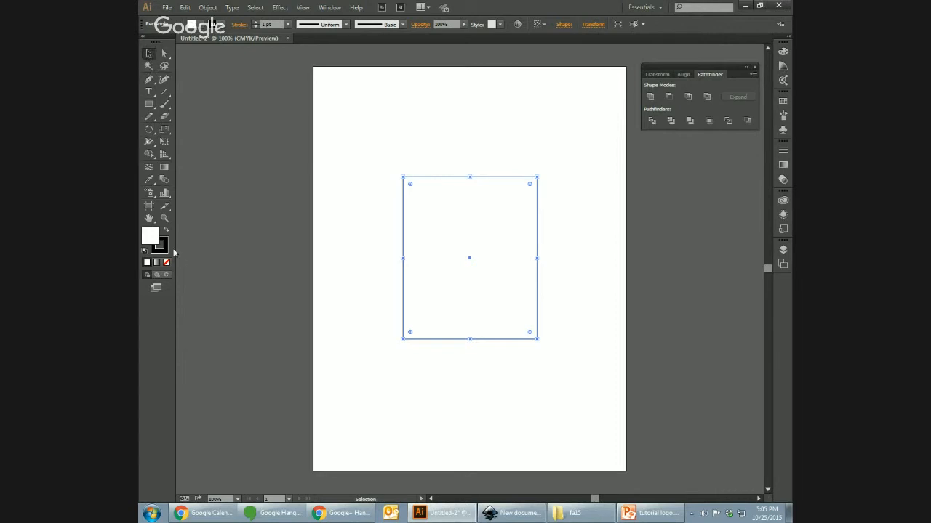
pyautogui.doubleClick(162, 247)
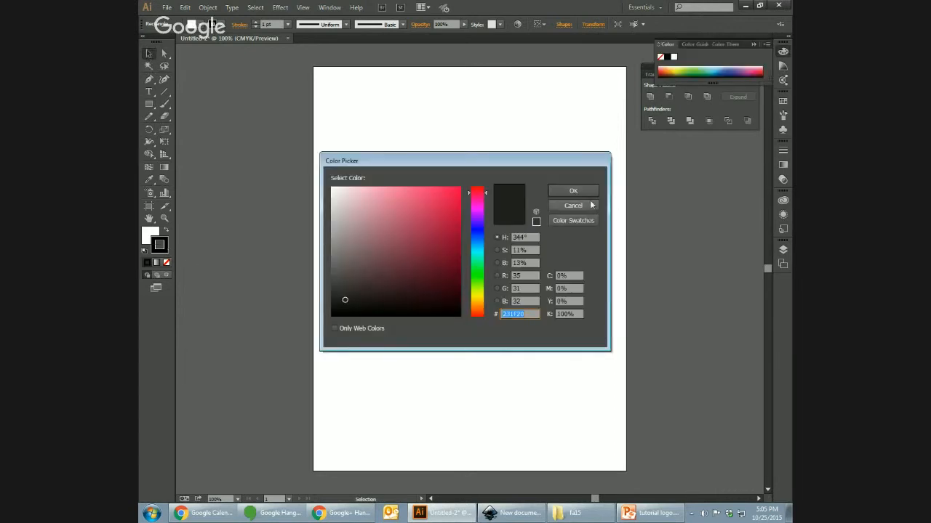
pyautogui.click(591, 205)
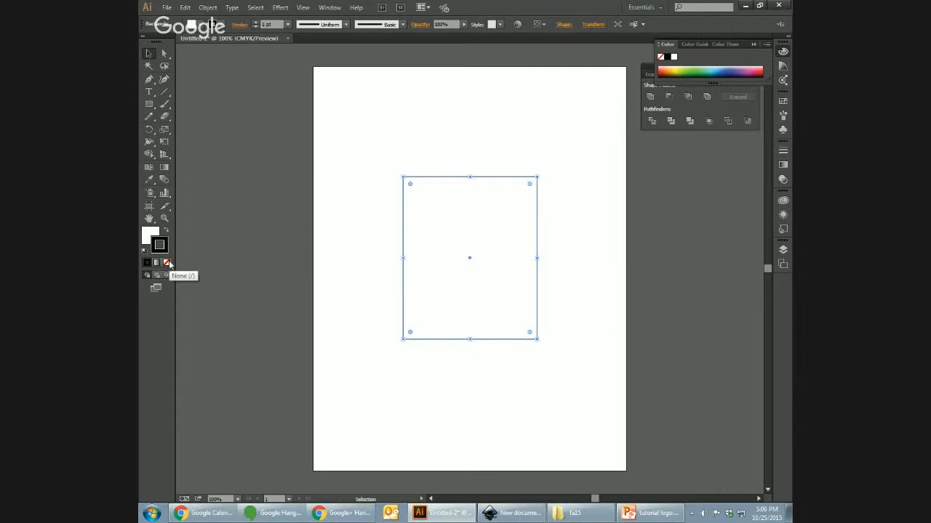
pyautogui.click(167, 263)
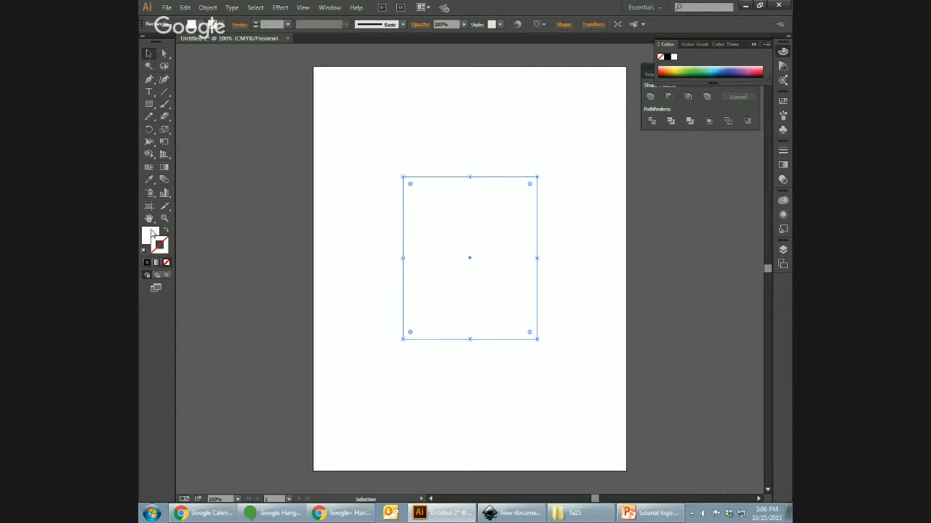
# Fill the rectangle with the dark brown swatch C=50 M=70 Y=80 K=70.
pyautogui.click(151, 233)
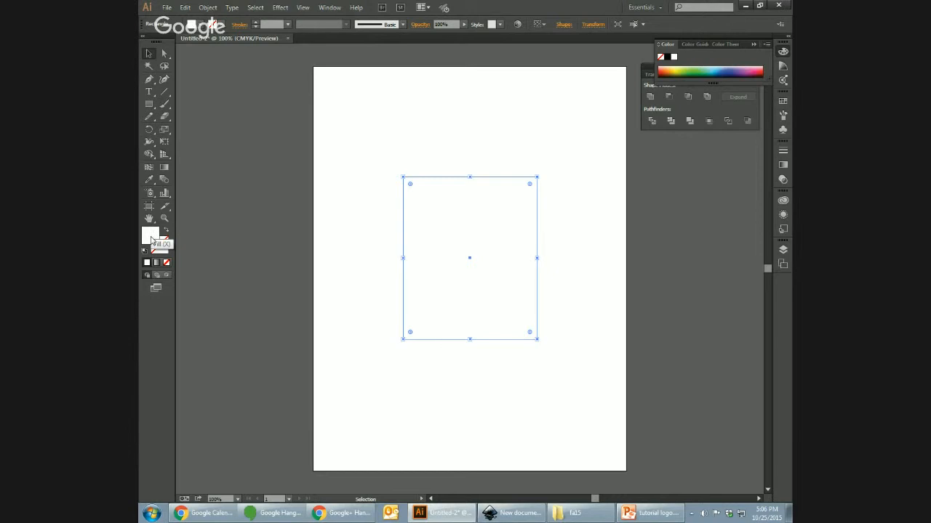
pyautogui.doubleClick(151, 238)
pyautogui.click(574, 219)
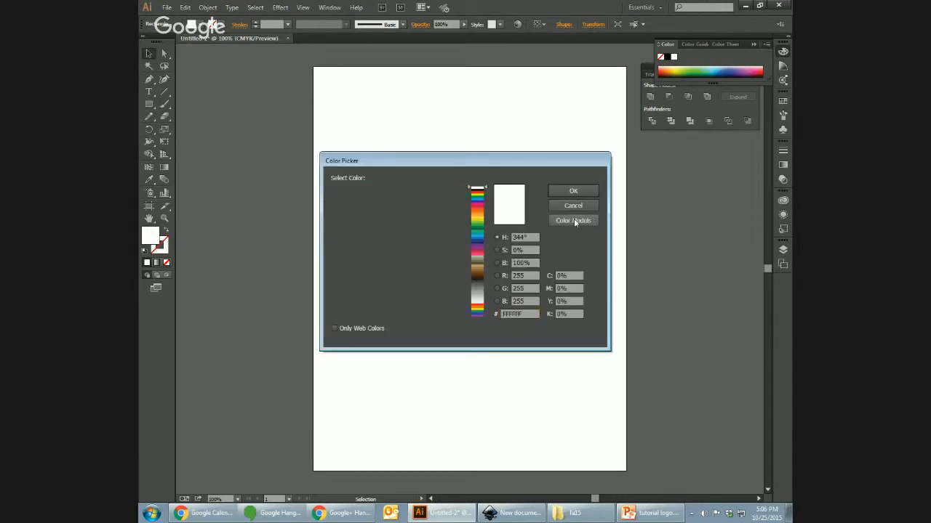
pyautogui.click(478, 275)
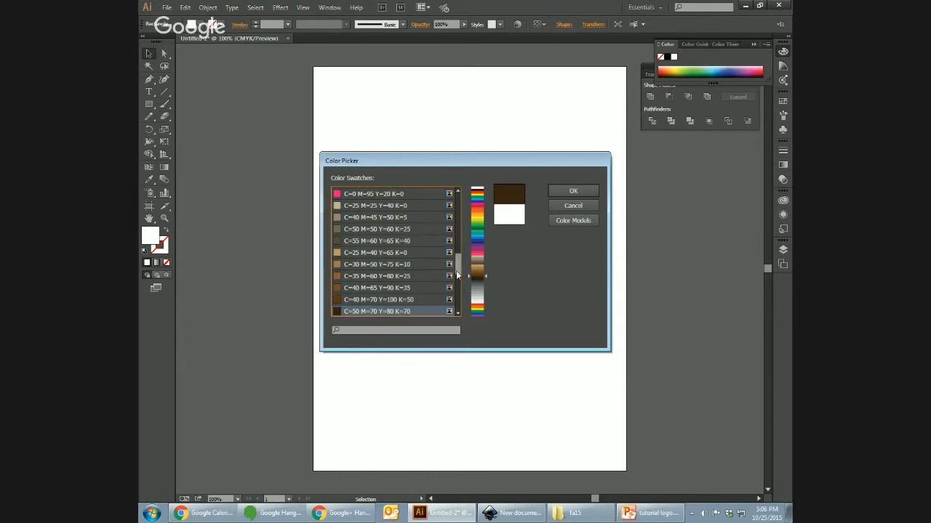
pyautogui.scroll(-1, 456, 270)
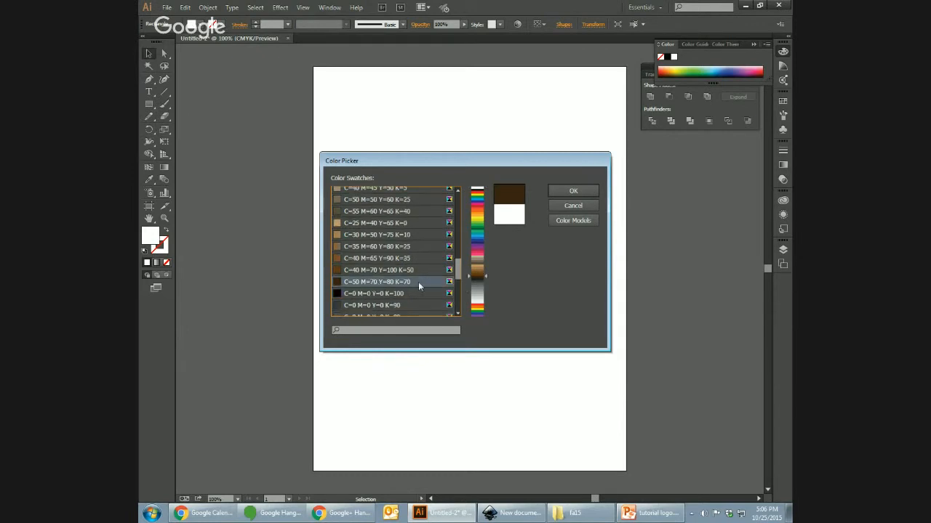
pyautogui.click(574, 192)
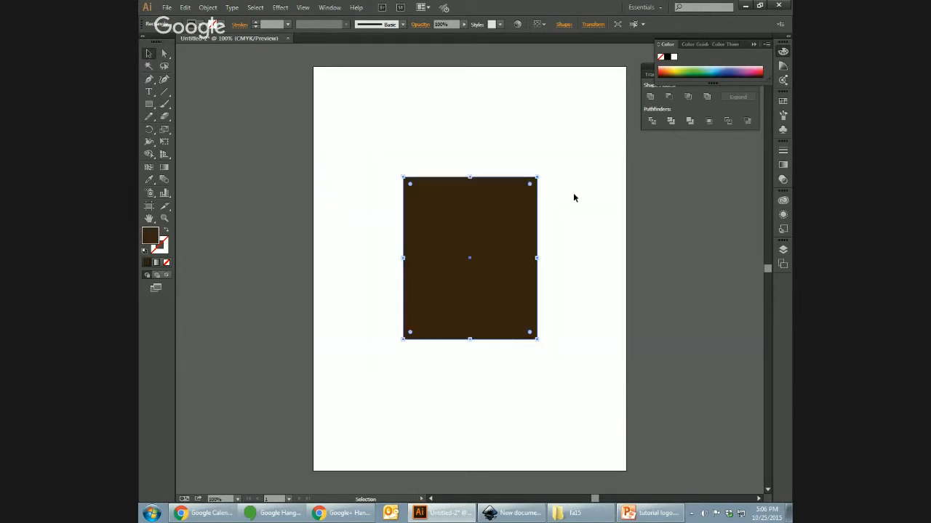
# Perspective-distort the brown rectangle with Free Transform, pulling its upper corners inward to form a trapezoid, and deselect it.
pyautogui.click(362, 205)
pyautogui.click(432, 231)
pyautogui.click(163, 143)
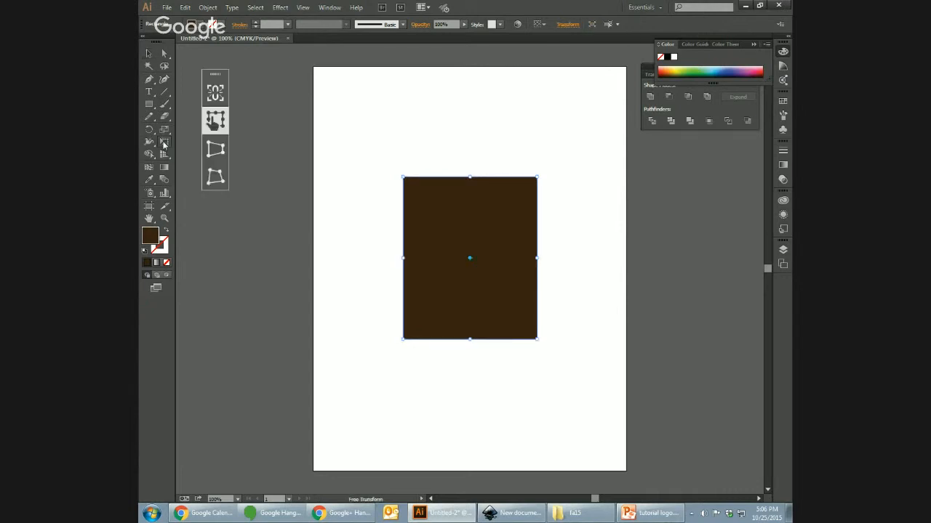
pyautogui.click(209, 150)
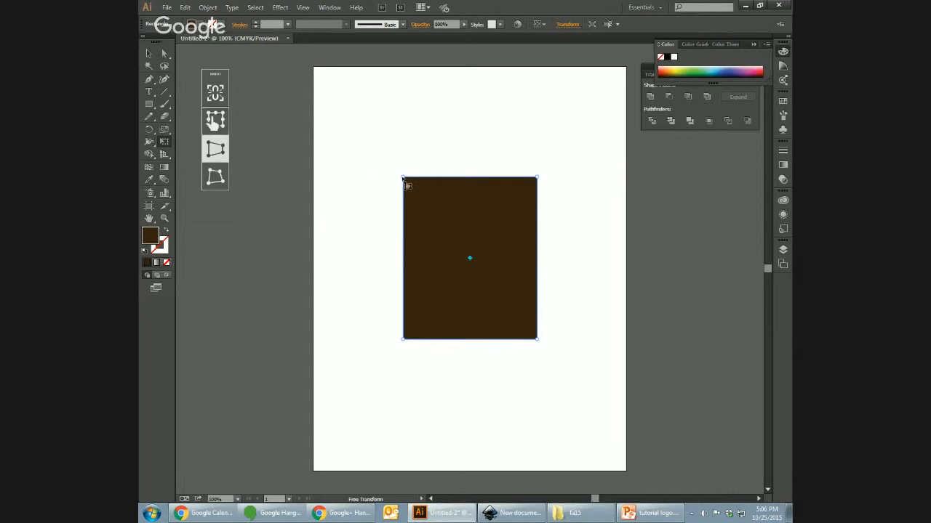
pyautogui.moveTo(403, 177); pyautogui.dragTo(434, 182)
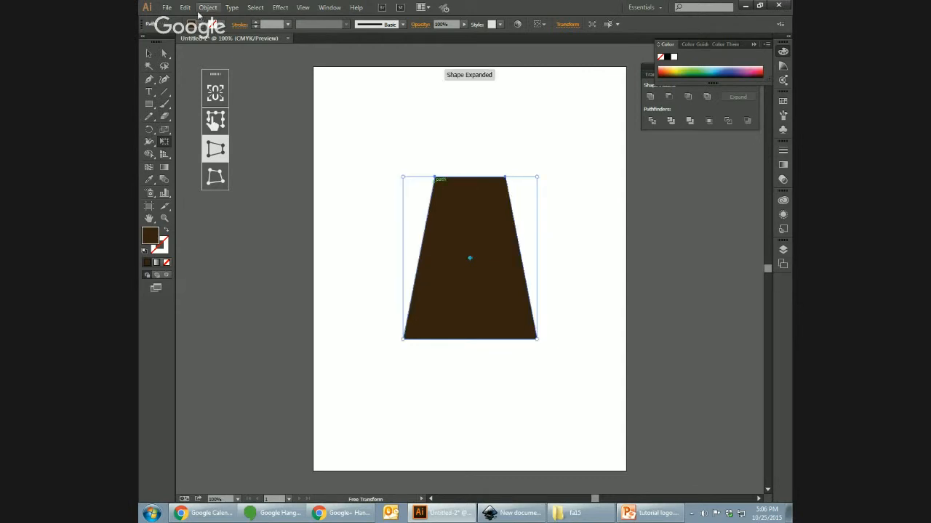
pyautogui.press('v')
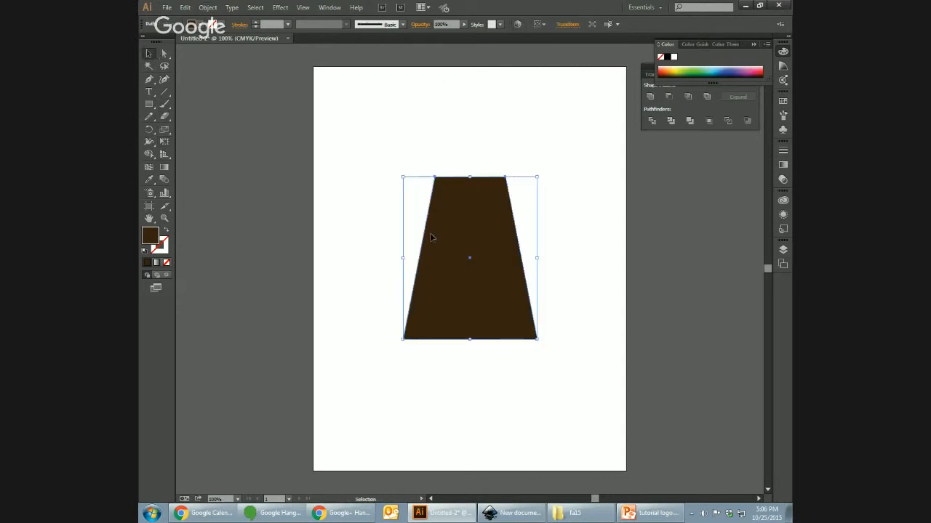
pyautogui.click(383, 243)
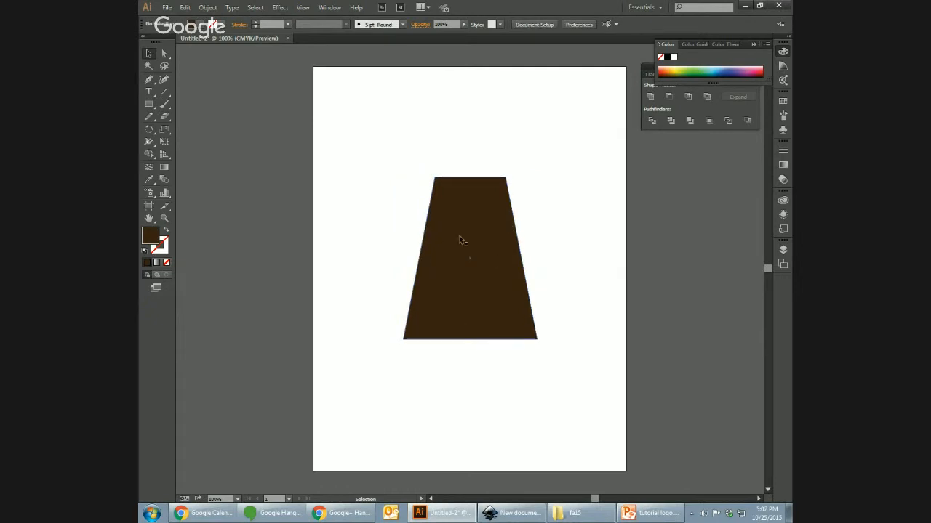
# Draw a thin horizontal bar across the upper part of the trapezoid, extending past both sides, and shift it slightly right.
pyautogui.click(150, 104)
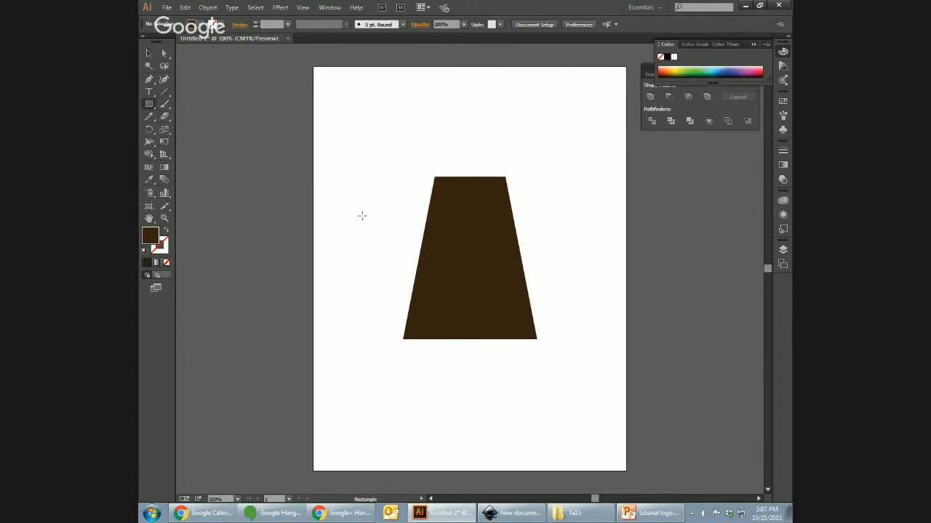
pyautogui.moveTo(362, 216); pyautogui.dragTo(567, 227)
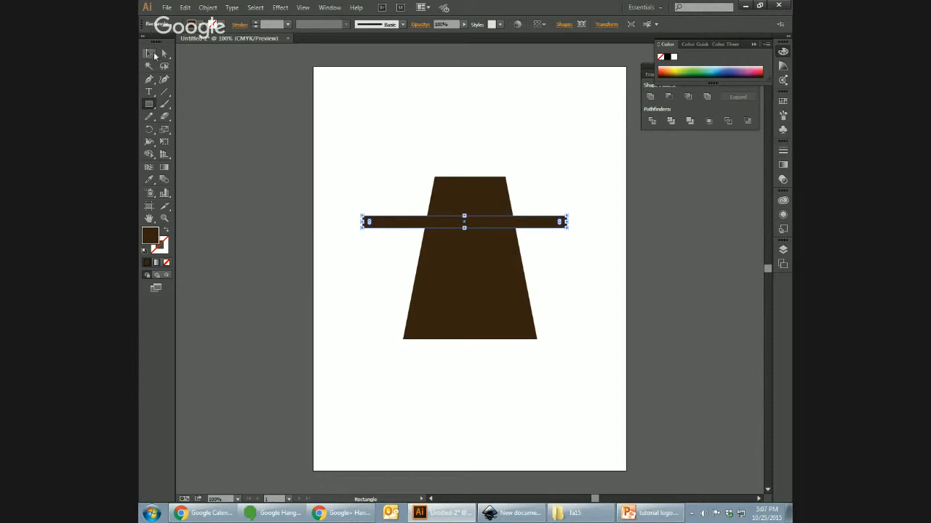
pyautogui.click(152, 54)
pyautogui.moveTo(388, 224); pyautogui.dragTo(401, 223)
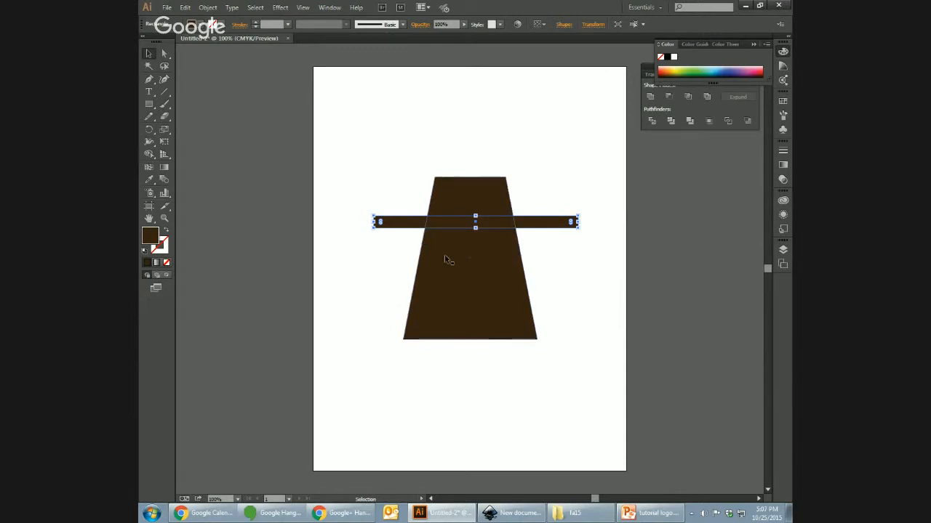
# Fill the horizontal bar with a blue colour and deselect it.
pyautogui.doubleClick(149, 243)
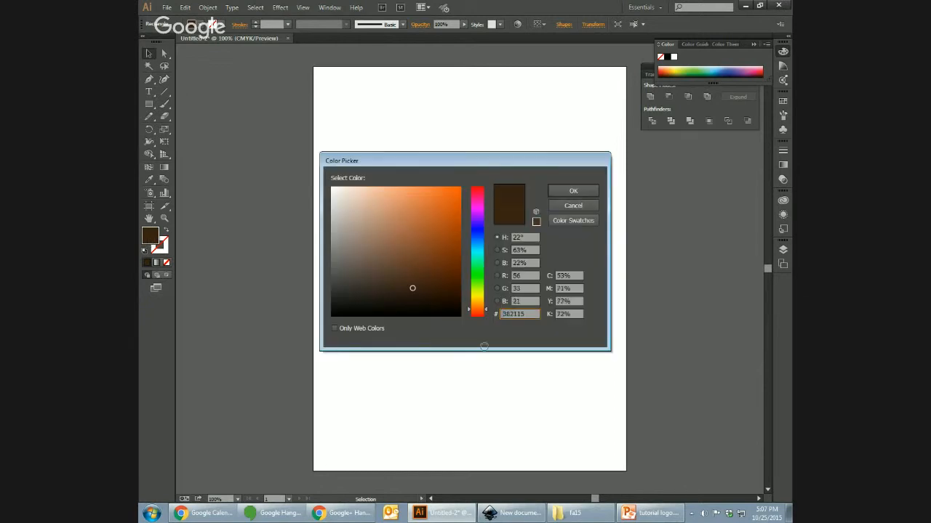
pyautogui.moveTo(436, 283)
pyautogui.mouseDown()
pyautogui.moveTo(328, 235)
pyautogui.moveTo(314, 184)
pyautogui.moveTo(328, 178)
pyautogui.moveTo(427, 246)
pyautogui.mouseUp()
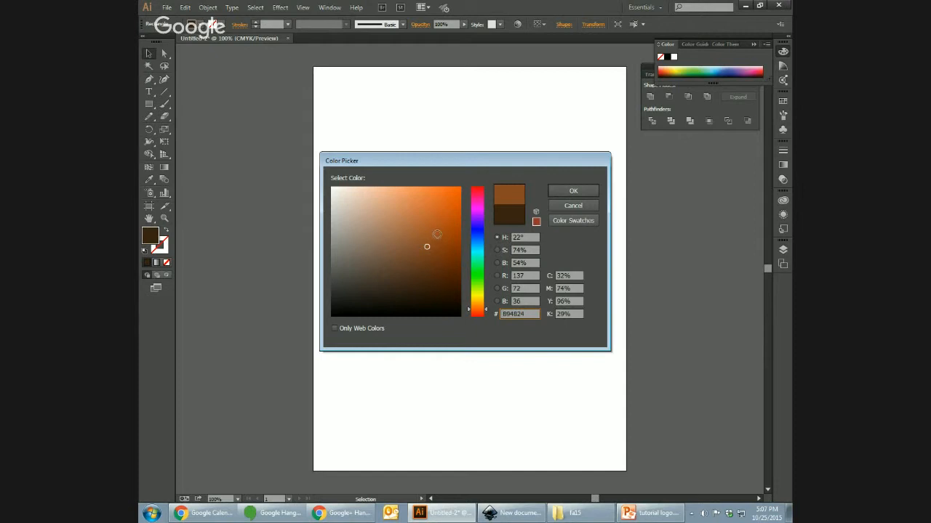
pyautogui.moveTo(435, 236)
pyautogui.mouseDown()
pyautogui.moveTo(444, 233)
pyautogui.moveTo(392, 223)
pyautogui.moveTo(455, 231)
pyautogui.mouseUp()
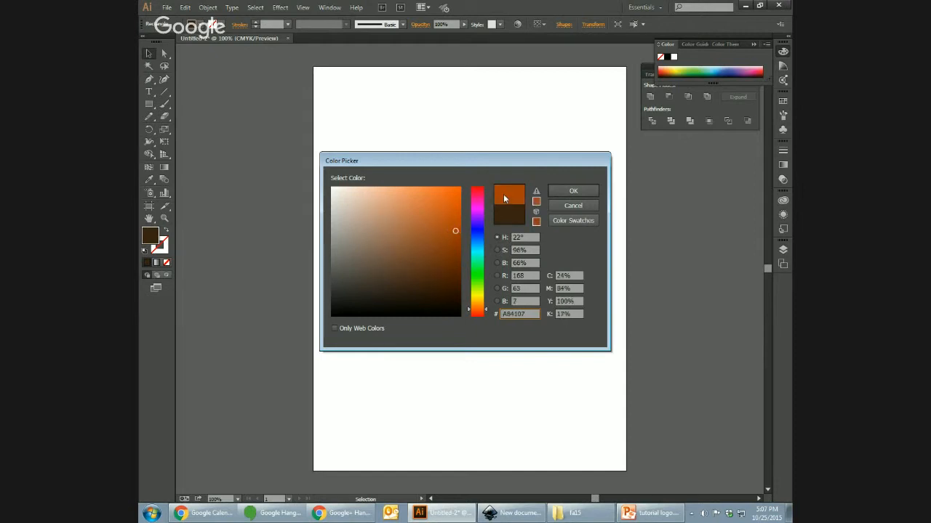
pyautogui.click(480, 230)
pyautogui.click(573, 194)
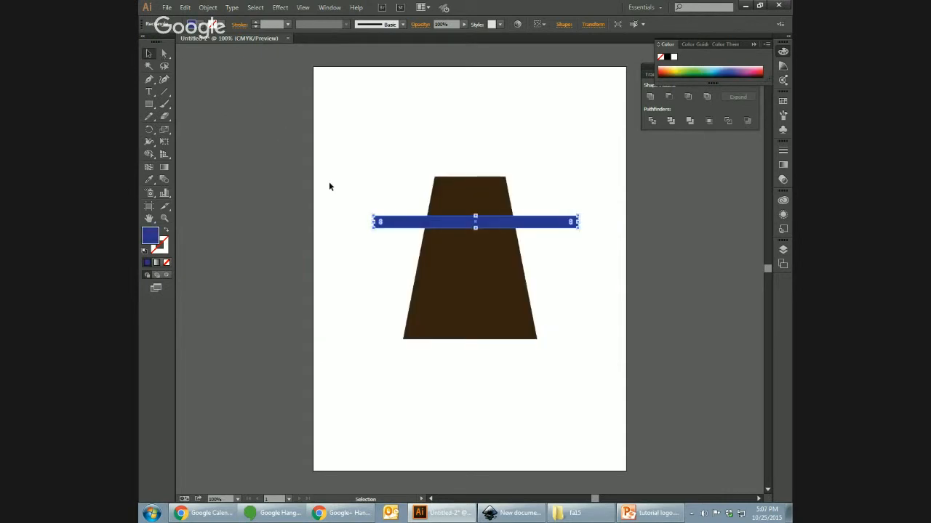
pyautogui.click(366, 225)
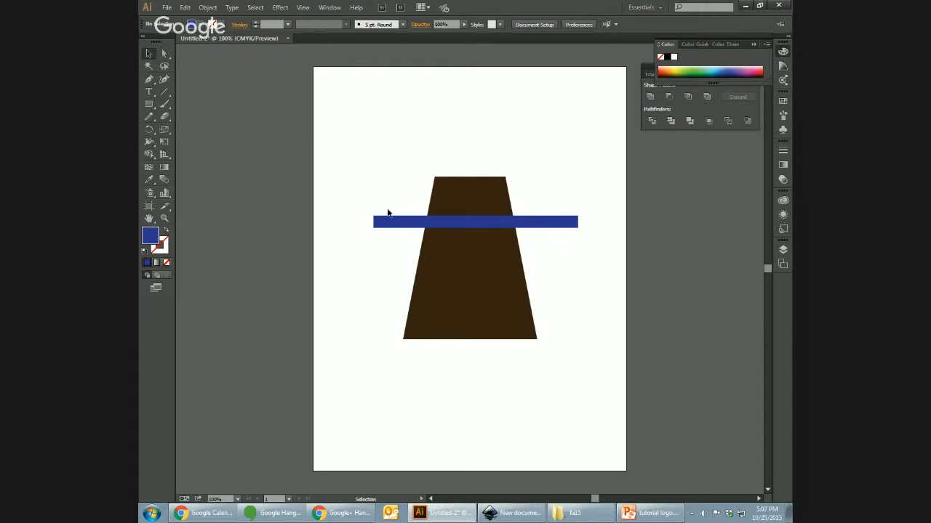
# Duplicate the blue bar twice down the trapezoid, spacing the three bars about evenly.
pyautogui.click(390, 223)
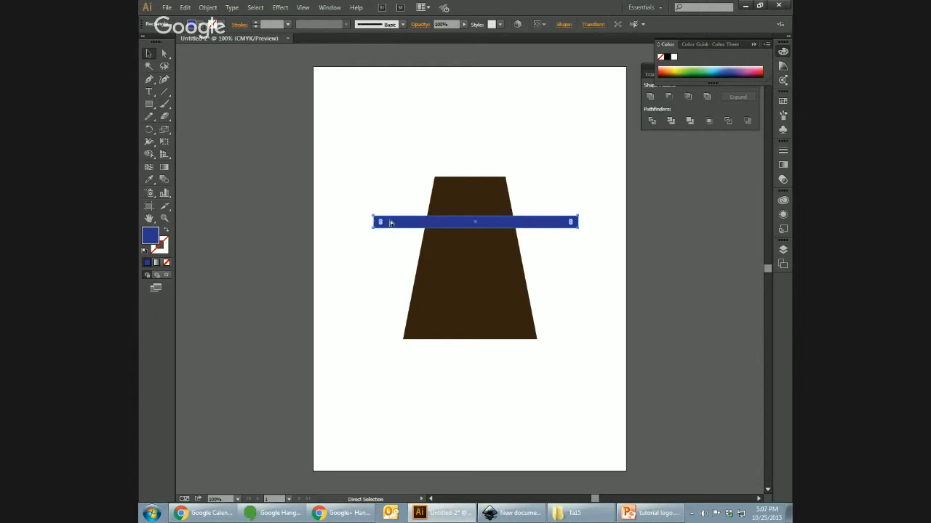
pyautogui.moveTo(458, 222); pyautogui.dragTo(452, 267)
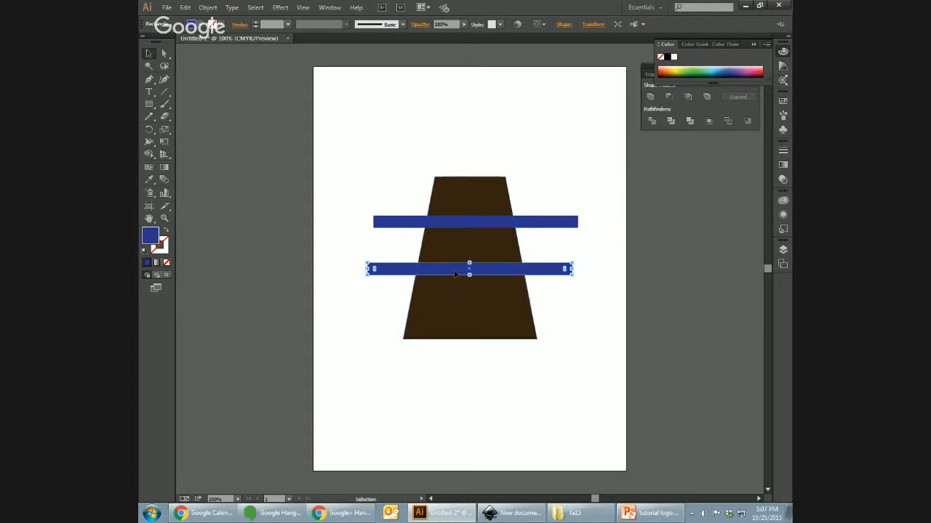
pyautogui.moveTo(395, 274); pyautogui.dragTo(390, 325)
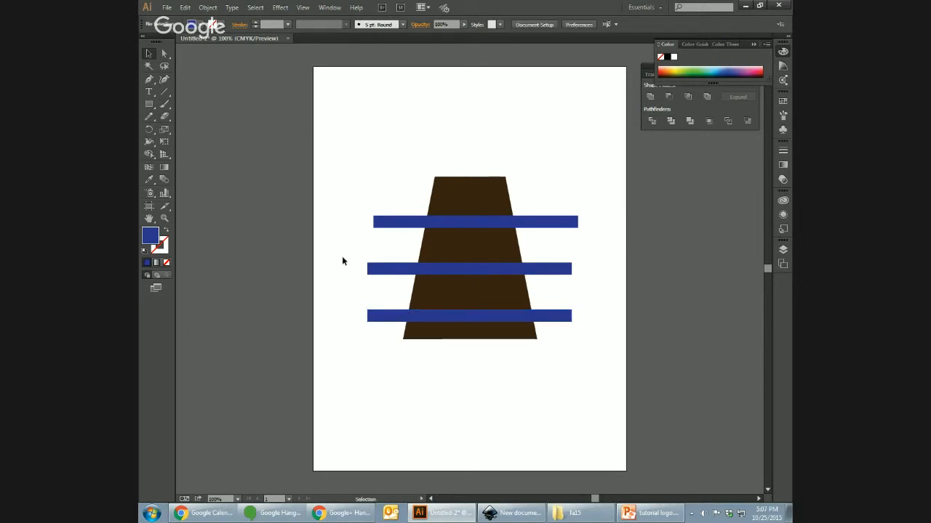
# Select the three blue bars together and shift them up slightly across the brown trapezoid.
pyautogui.moveTo(339, 177); pyautogui.dragTo(388, 354)
pyautogui.press('Up')
pyautogui.press('Up')
pyautogui.press('Up')
pyautogui.press('Up')
pyautogui.press('Up')
pyautogui.press('Up')
pyautogui.press('Up')
pyautogui.press('Up')
pyautogui.press('Up')
pyautogui.press('Up')
pyautogui.press('Up')
pyautogui.press('Up')
pyautogui.press('Up')
pyautogui.press('Up')
pyautogui.press('Up')
pyautogui.press('Up')
pyautogui.press('Up')
pyautogui.press('Up')
pyautogui.press('Up')
pyautogui.press('Up')
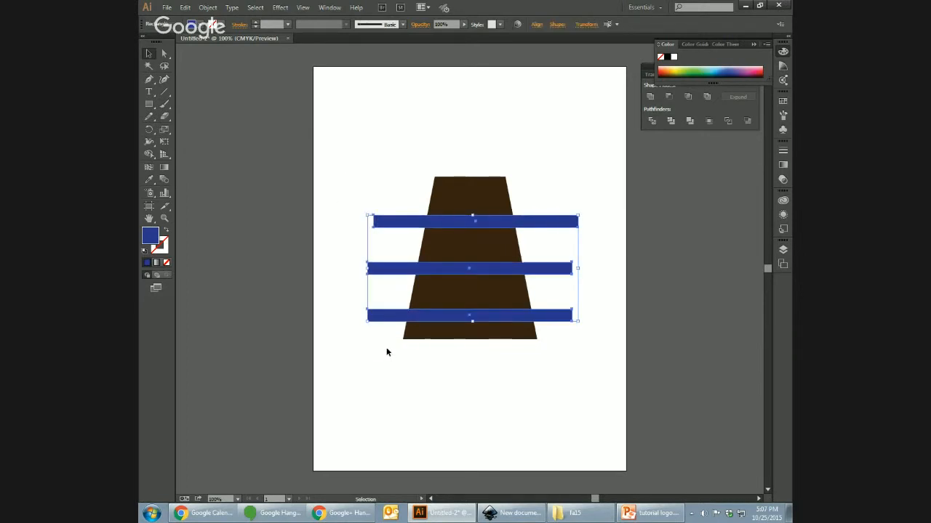
pyautogui.press('Down')
pyautogui.press('Down')
pyautogui.press('Down')
pyautogui.press('Down')
pyautogui.press('Down')
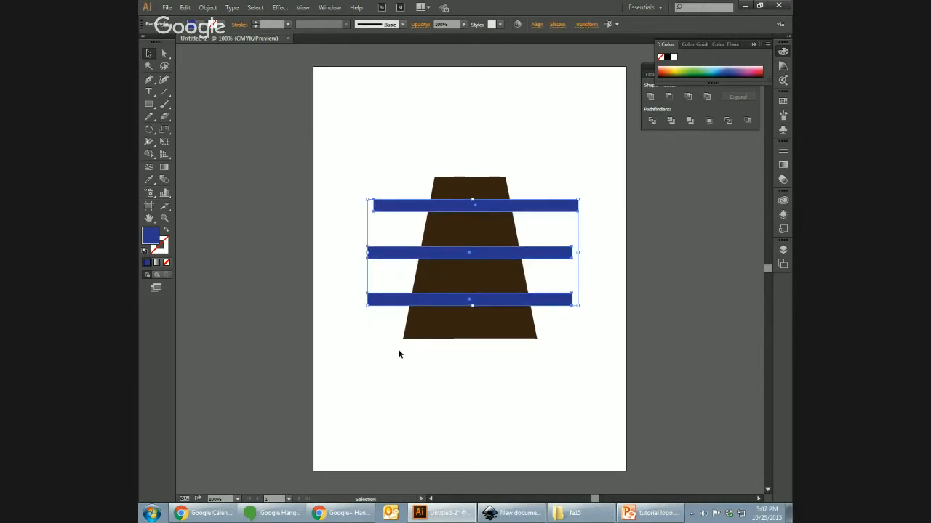
pyautogui.click(493, 362)
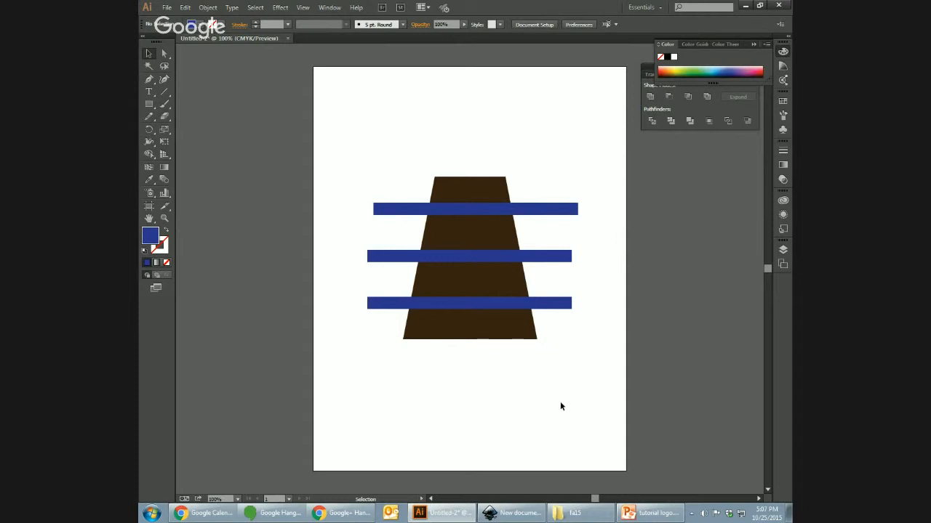
pyautogui.moveTo(476, 194); pyautogui.dragTo(497, 154)
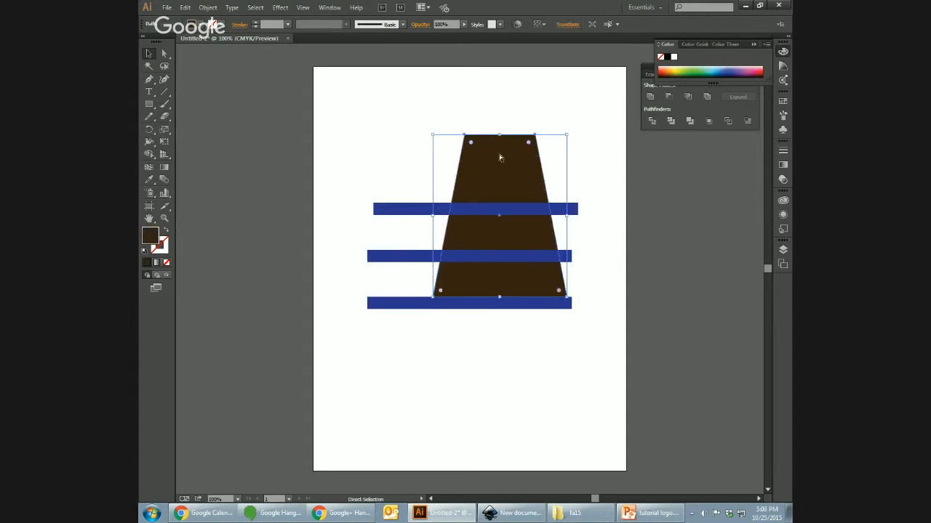
pyautogui.hotkey('ctrl', 'z')
pyautogui.hotkey('ctrl', 'z')
pyautogui.click(574, 335)
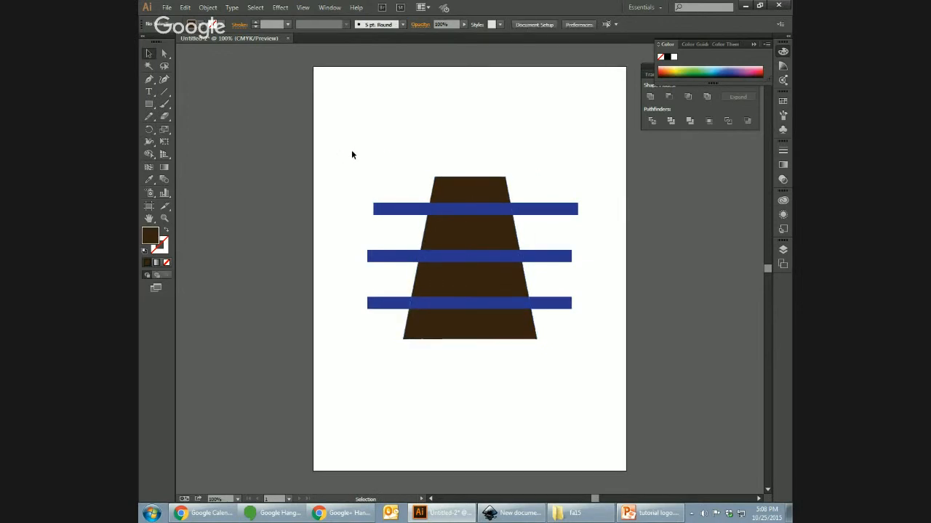
# Cut the brown trapezoid with the three overlapping blue bars using the Pathfinder Trim operation.
pyautogui.moveTo(352, 152); pyautogui.dragTo(614, 330)
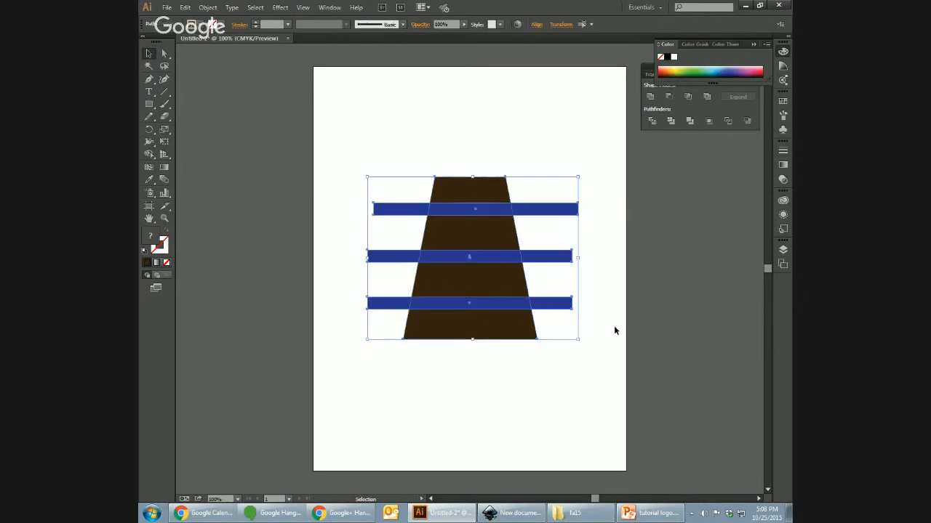
pyautogui.click(642, 102)
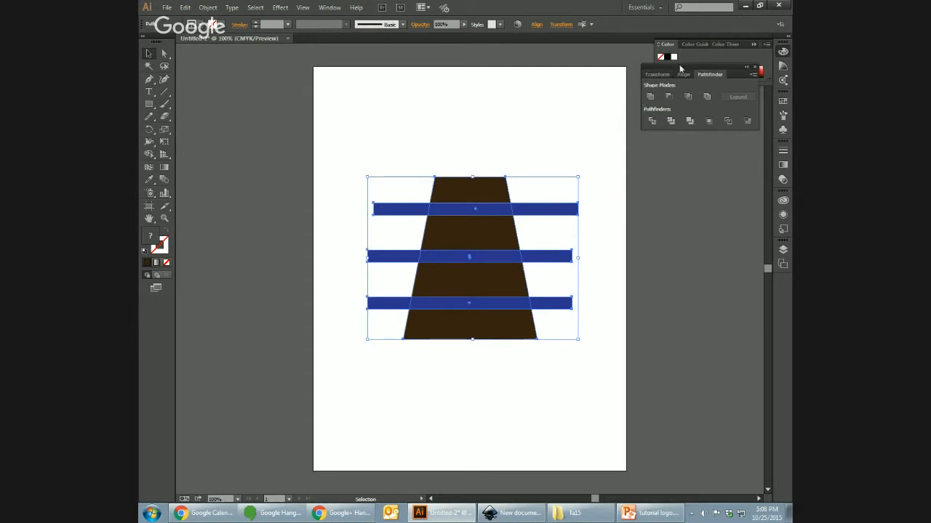
pyautogui.moveTo(678, 67); pyautogui.dragTo(679, 110)
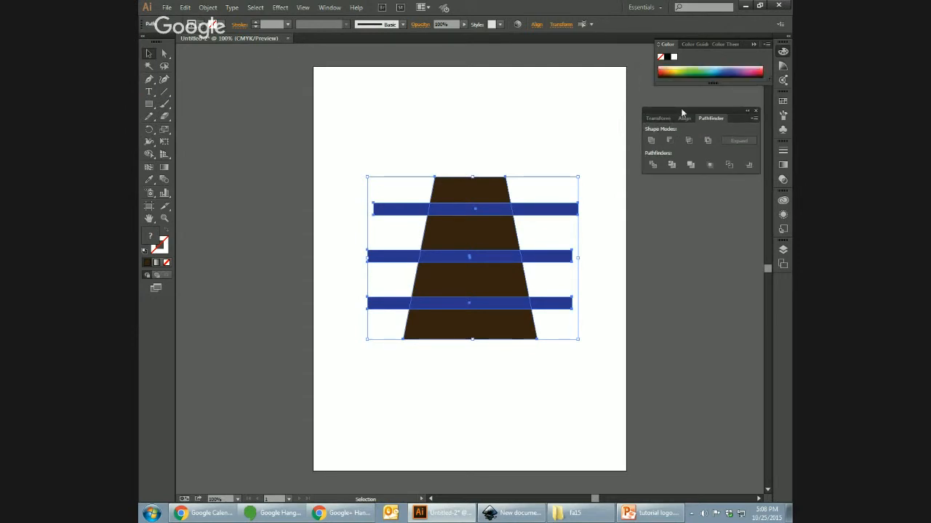
pyautogui.click(651, 166)
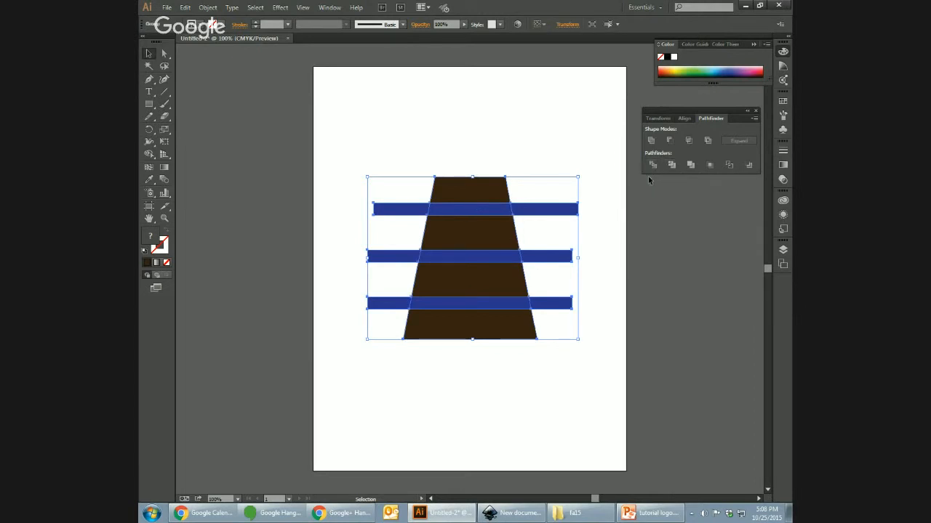
pyautogui.click(669, 168)
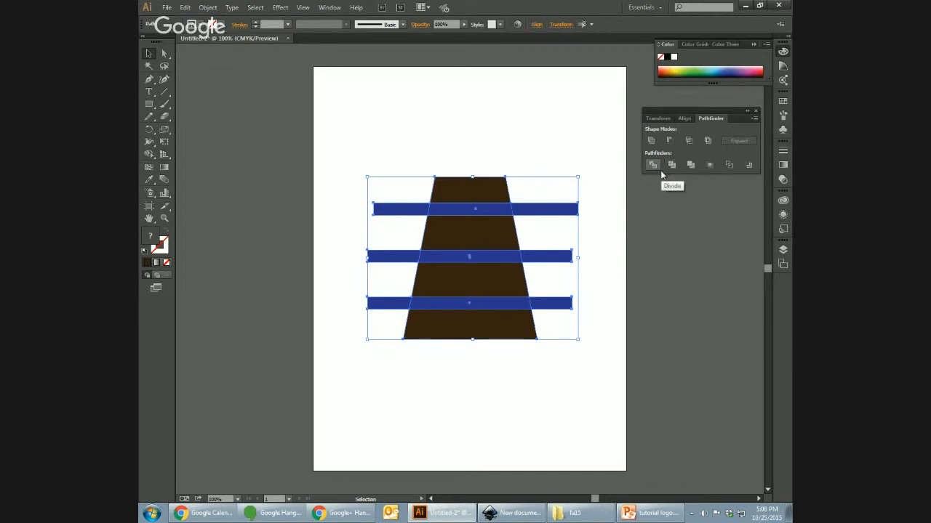
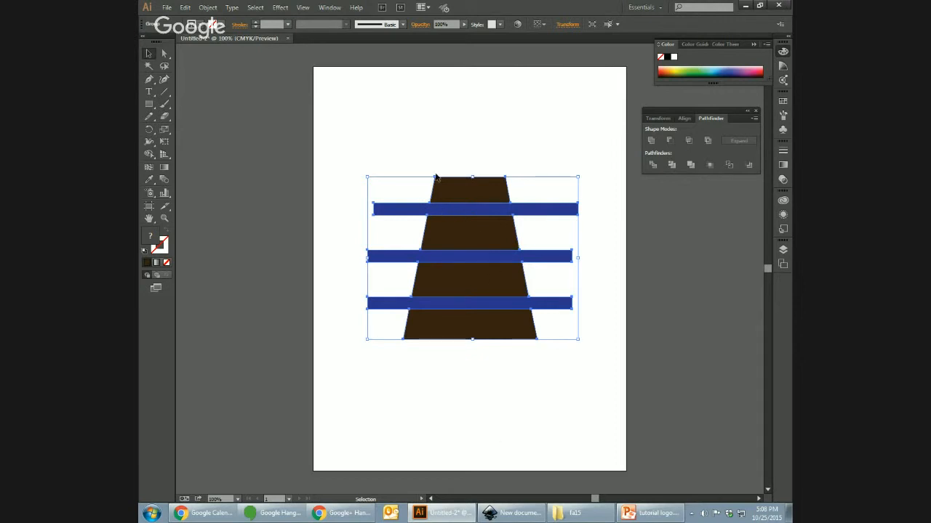
# Shift the trimmed artwork slightly downward and ungroup it into separate pieces.
pyautogui.moveTo(474, 195)
pyautogui.mouseDown()
pyautogui.moveTo(479, 157)
pyautogui.moveTo(476, 200)
pyautogui.mouseUp()
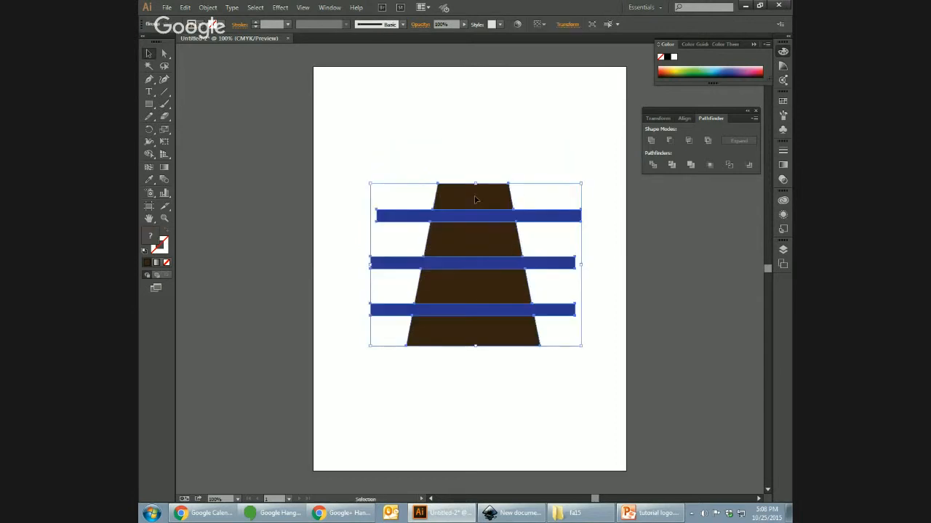
pyautogui.click(477, 162)
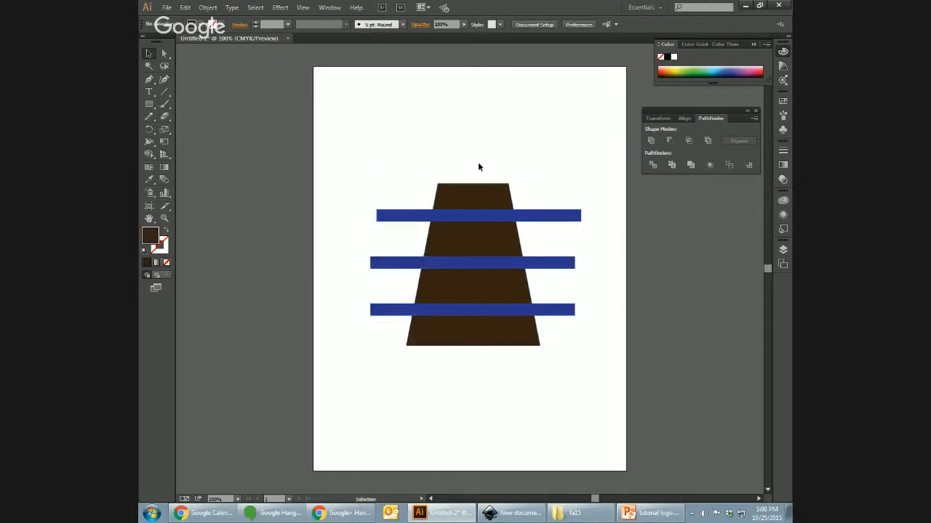
pyautogui.click(449, 203)
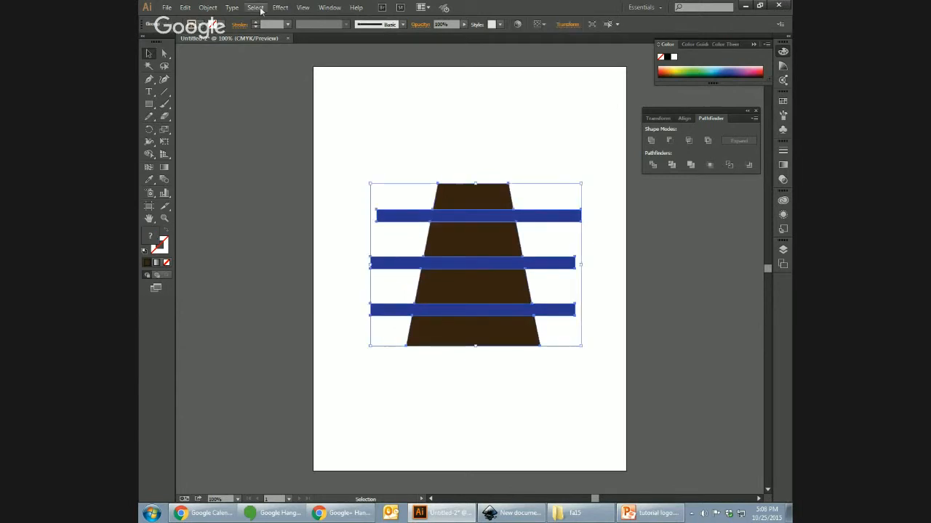
pyautogui.click(207, 7)
pyautogui.click(227, 62)
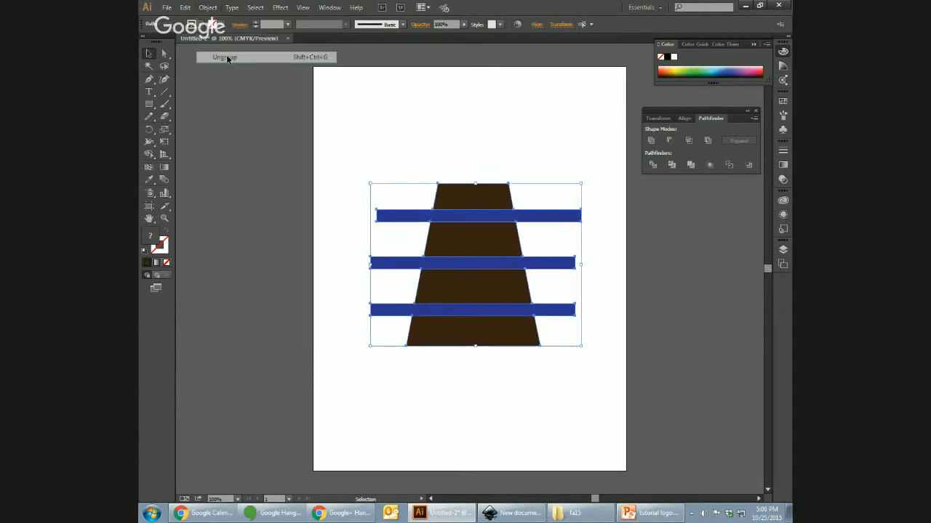
pyautogui.click(349, 143)
# Delete the three blue bars, leaving gaps between the brown trapezoid pieces.
pyautogui.click(449, 218)
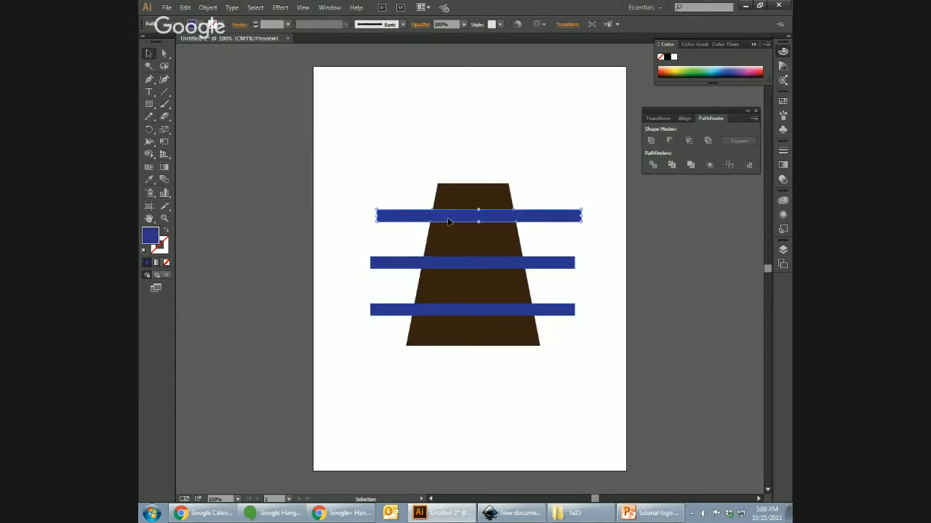
pyautogui.press('Delete')
pyautogui.click(472, 262)
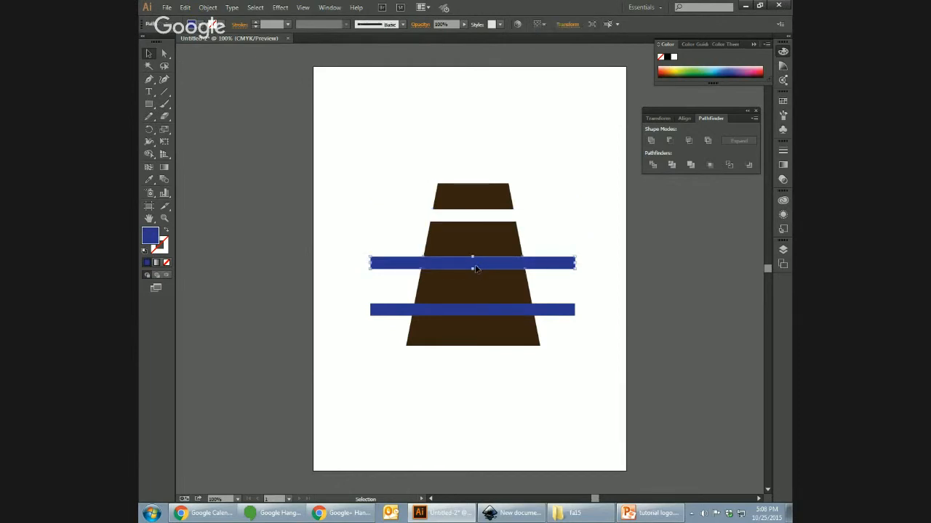
pyautogui.press('Delete')
pyautogui.click(477, 307)
pyautogui.press('Delete')
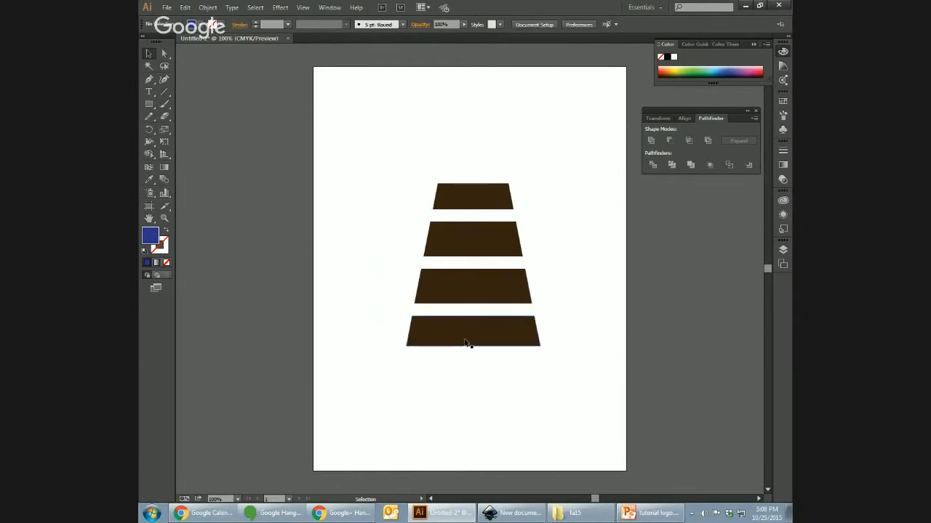
pyautogui.click(469, 332)
pyautogui.click(469, 288)
pyautogui.click(473, 229)
pyautogui.click(445, 194)
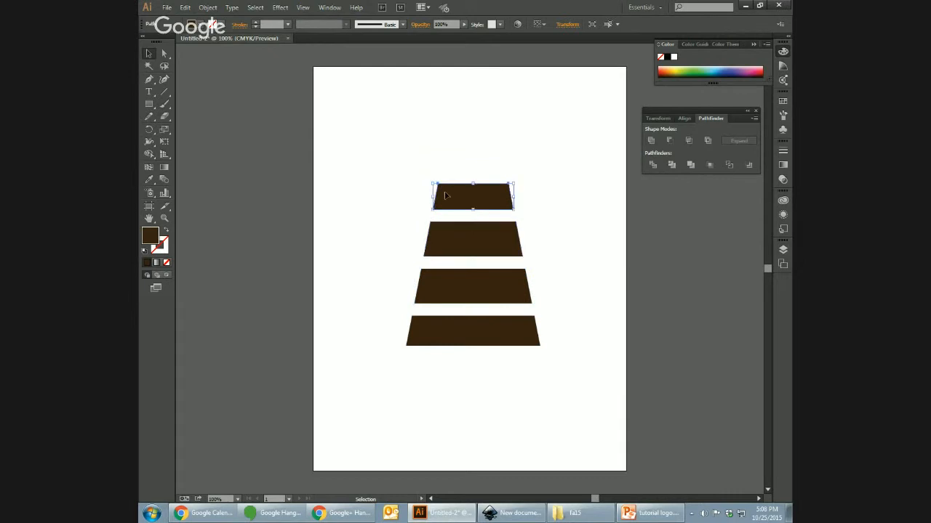
pyautogui.click(621, 157)
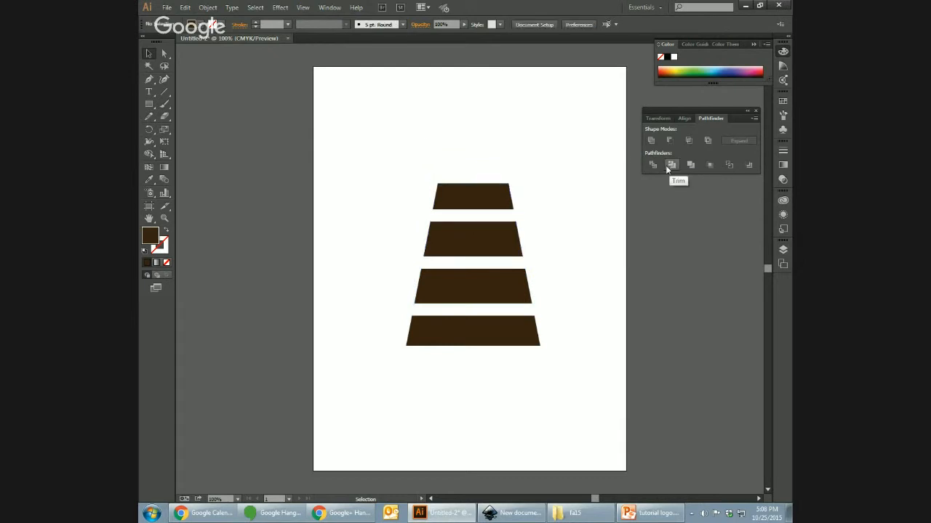
pyautogui.click(331, 8)
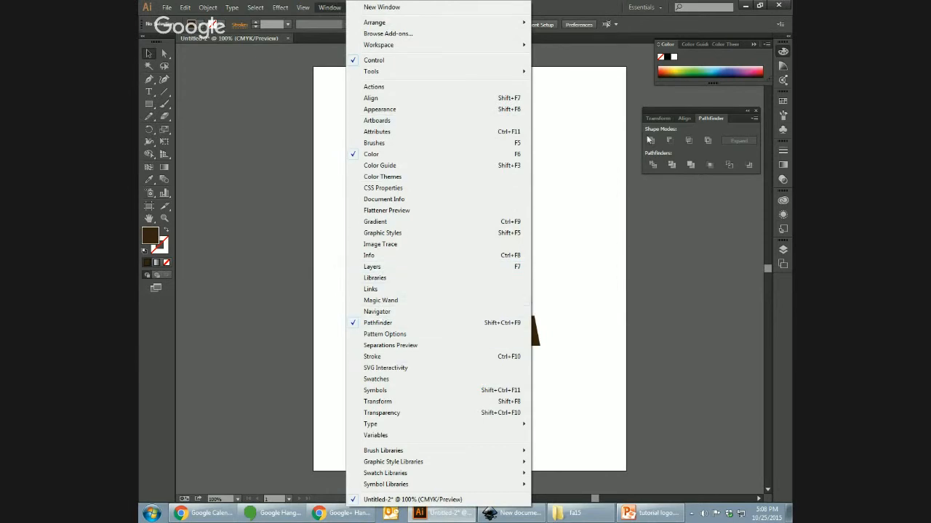
pyautogui.click(693, 111)
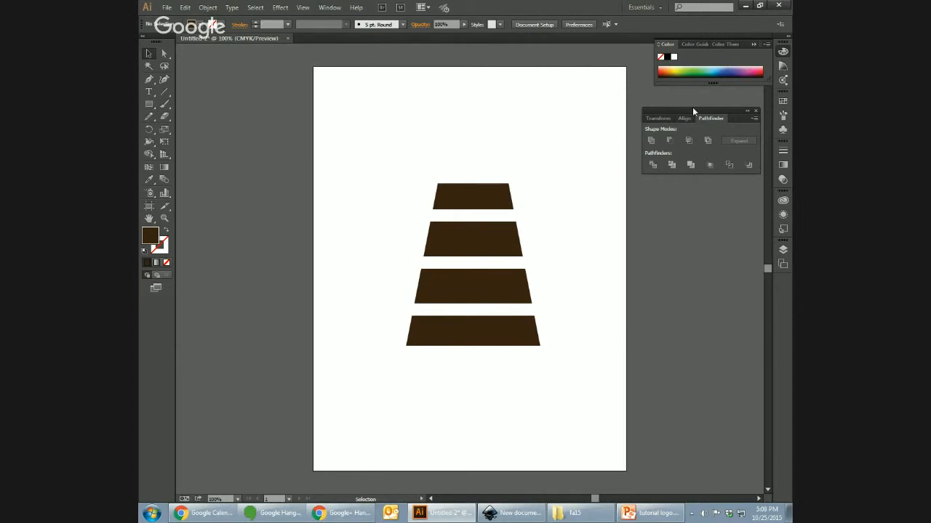
# Fill the third brown piece from the top with the color swatch C=40 M=70 Y=100 K=50.
pyautogui.click(456, 196)
pyautogui.click(463, 236)
pyautogui.click(469, 289)
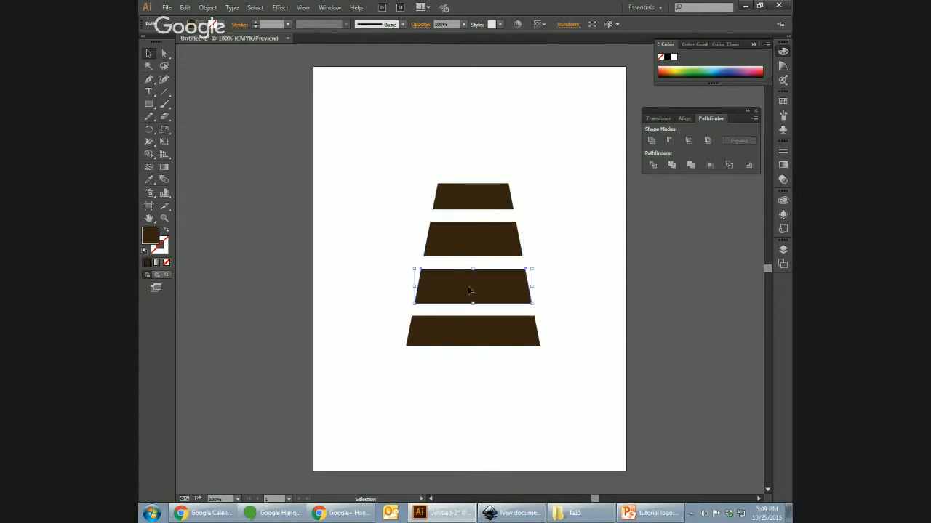
pyautogui.doubleClick(151, 236)
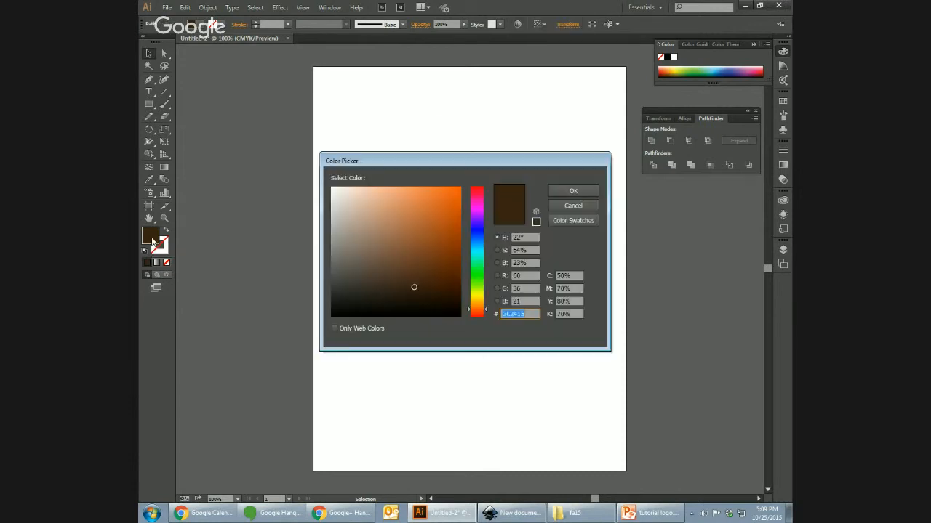
pyautogui.click(565, 221)
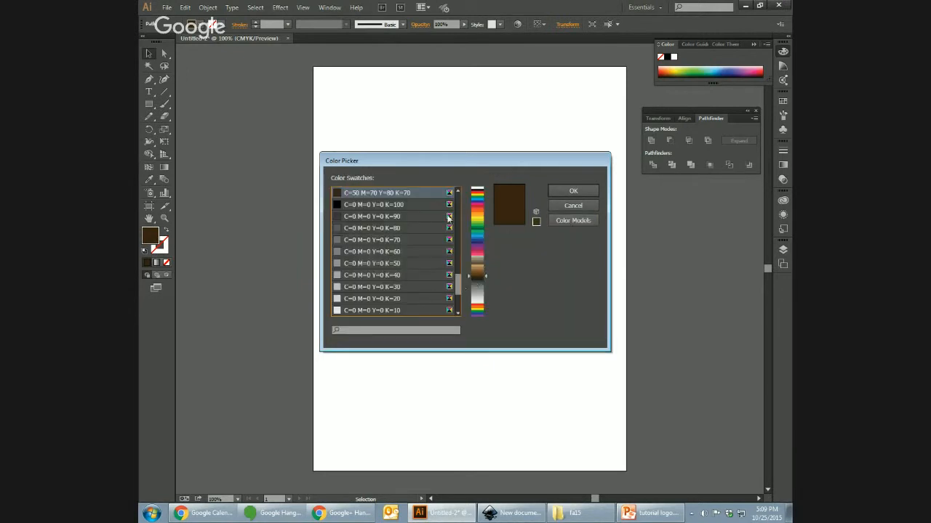
pyautogui.scroll(5, 389, 240)
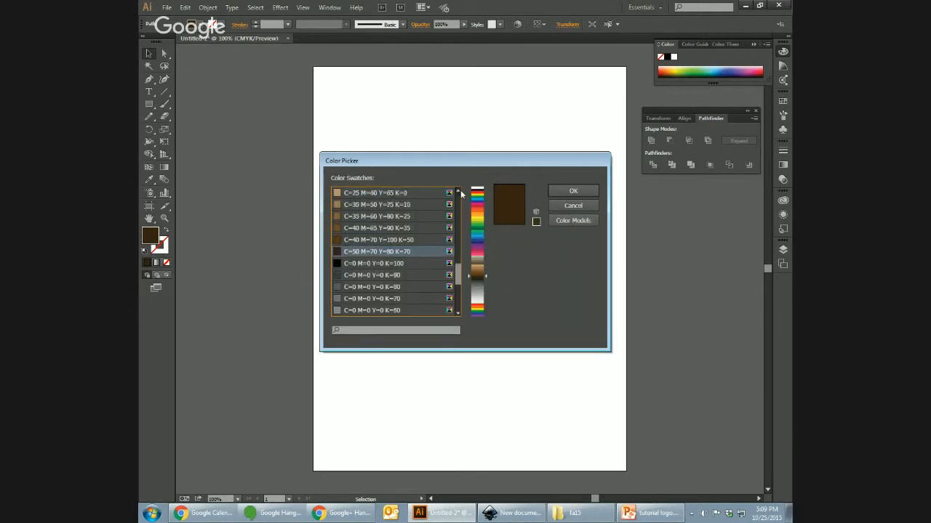
pyautogui.click(386, 275)
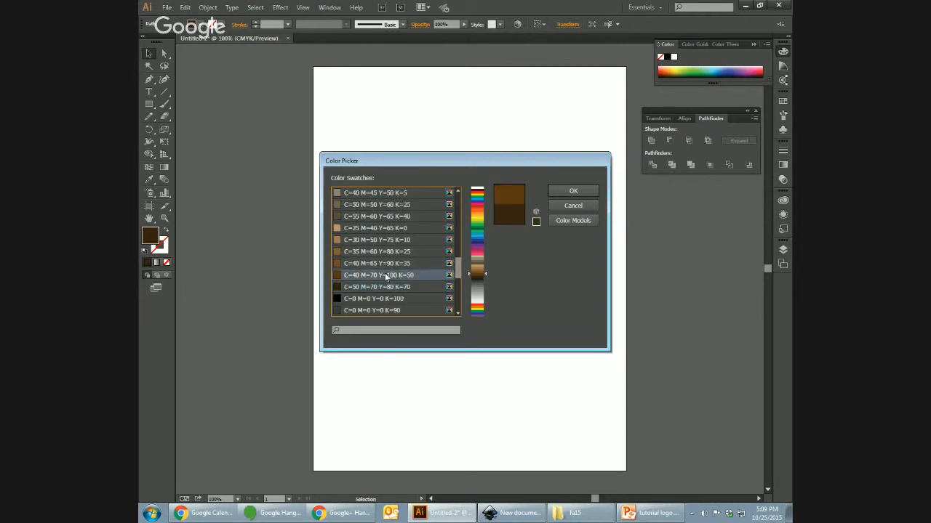
pyautogui.click(573, 192)
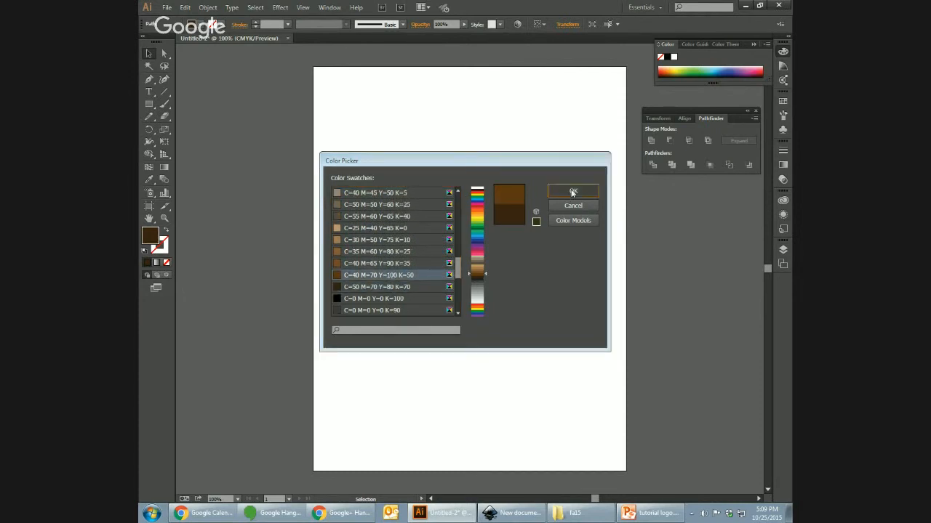
# Fill the second piece from the top with the color swatch C=40 M=65 Y=90 K=35 and leave isolation mode.
pyautogui.click(500, 246)
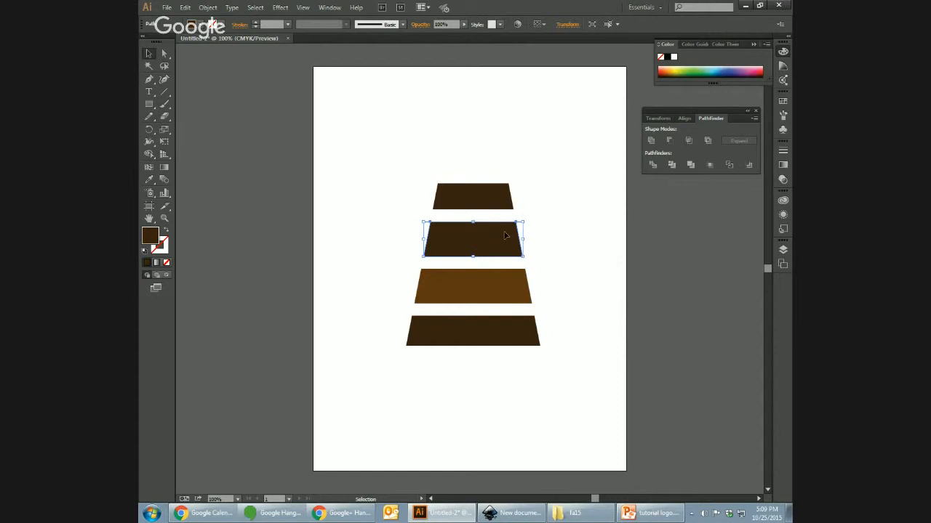
pyautogui.doubleClick(505, 235)
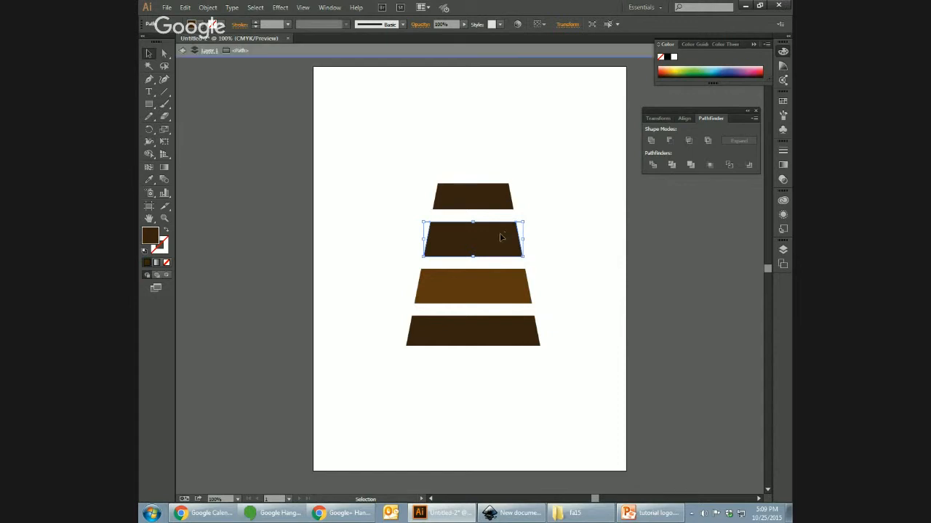
pyautogui.doubleClick(150, 247)
pyautogui.click(569, 224)
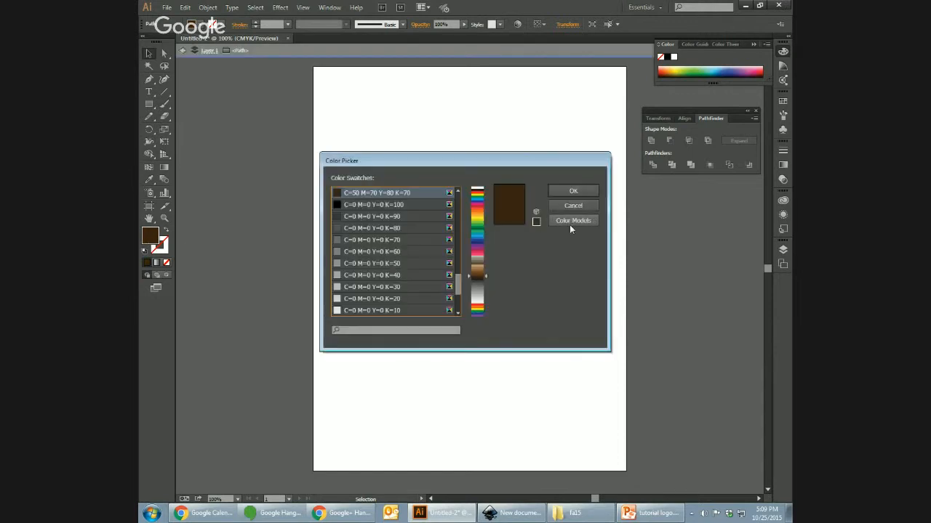
pyautogui.click(457, 191)
pyautogui.click(457, 191)
pyautogui.click(457, 191)
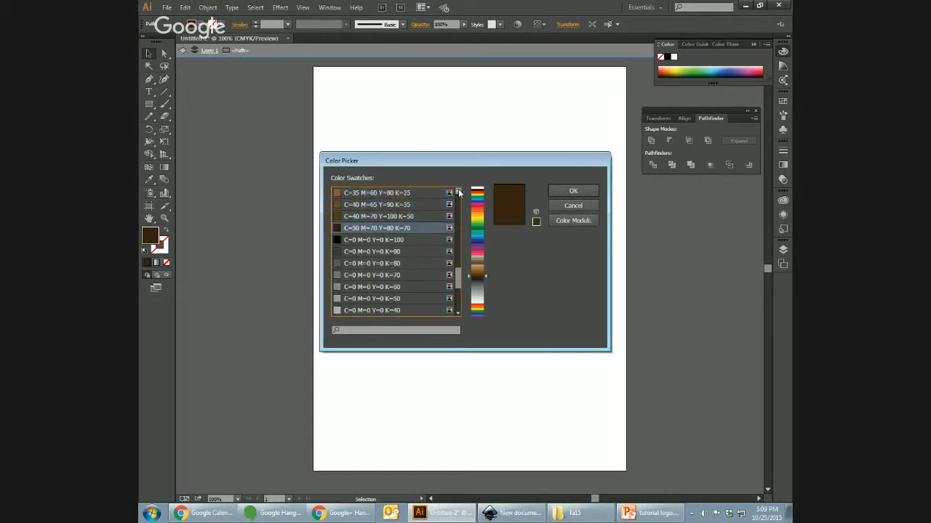
pyautogui.click(458, 191)
pyautogui.click(382, 251)
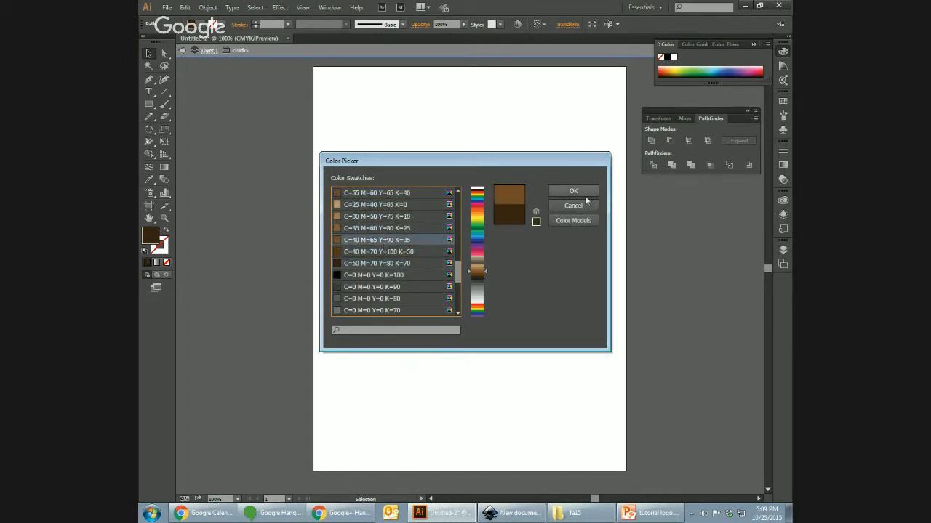
pyautogui.click(583, 193)
pyautogui.click(479, 196)
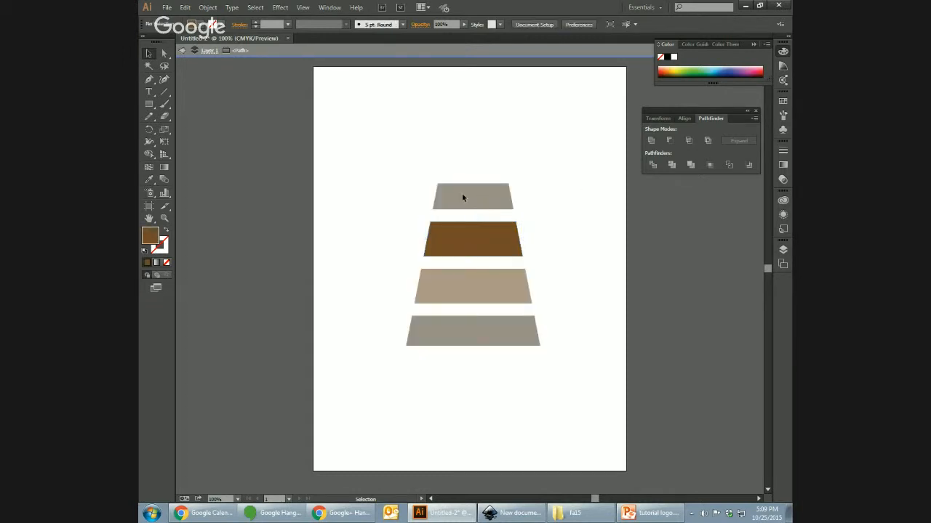
pyautogui.doubleClick(555, 202)
# Fill the top piece with the color swatch C=35 M=60 Y=80 K=25.
pyautogui.click(479, 198)
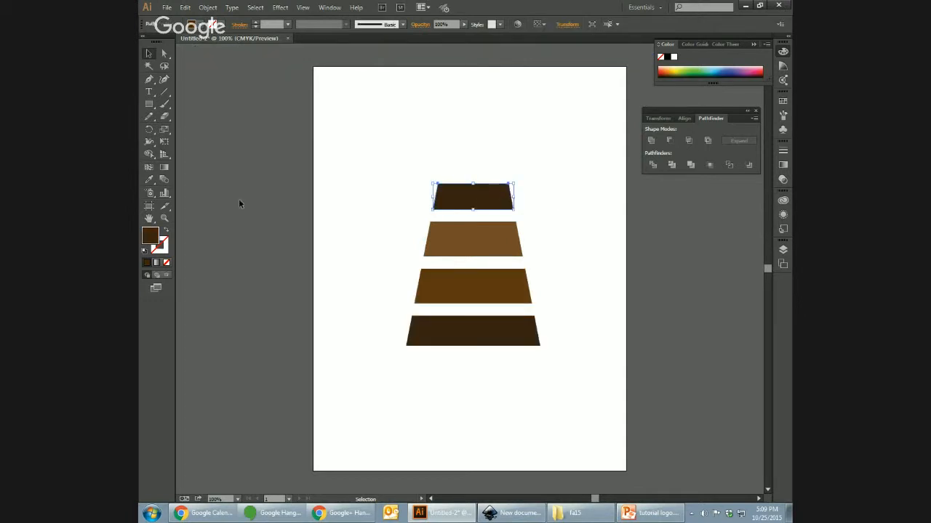
pyautogui.doubleClick(150, 236)
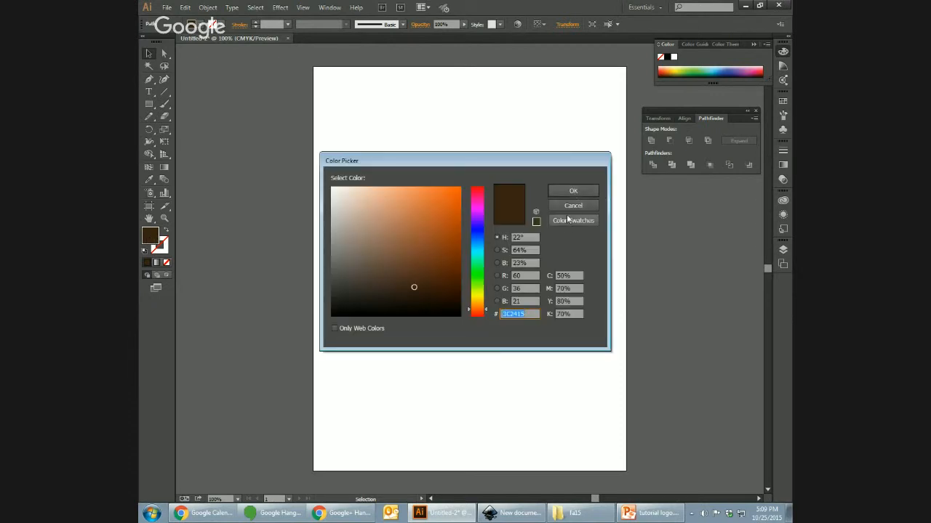
pyautogui.click(569, 221)
pyautogui.scroll(5, 458, 211)
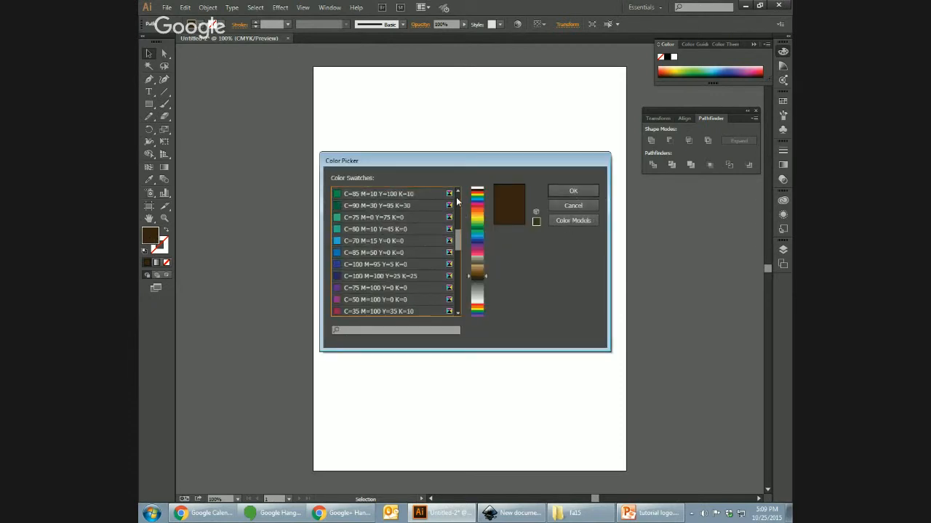
pyautogui.scroll(-5, 458, 278)
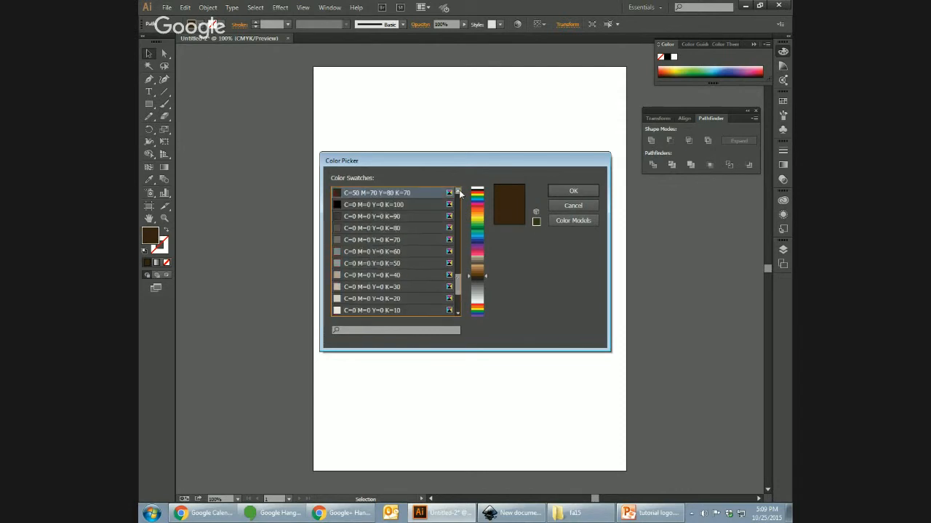
pyautogui.click(458, 191)
pyautogui.click(458, 192)
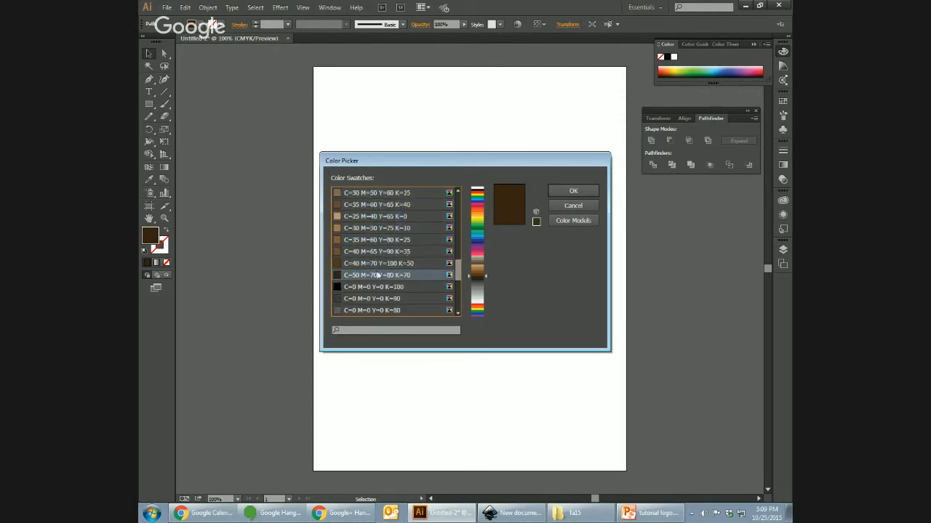
pyautogui.click(400, 239)
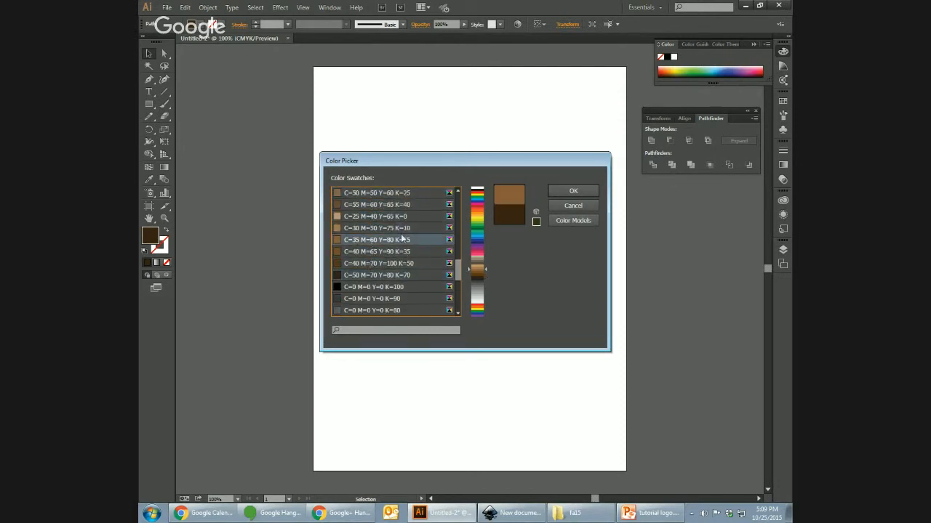
pyautogui.click(573, 191)
pyautogui.click(586, 248)
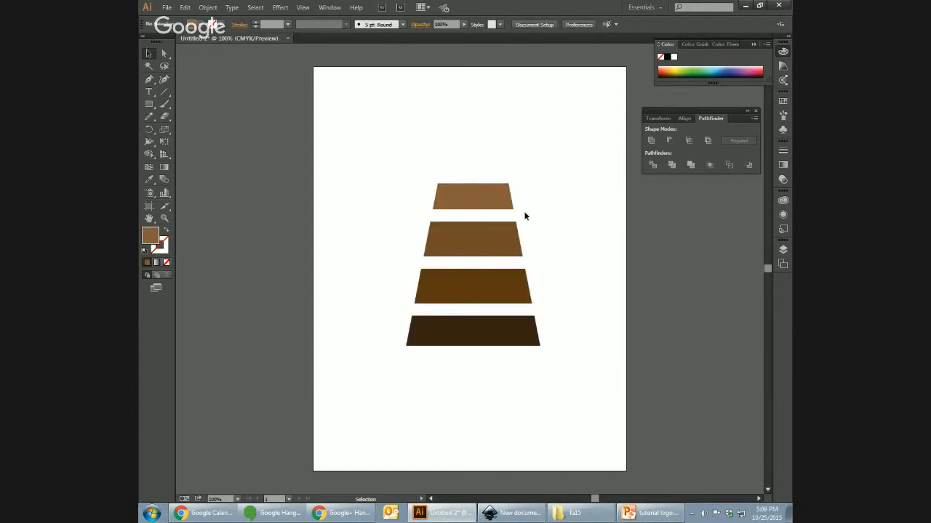
# Fill the top piece with the color swatch C=30 M=50 Y=75 K=10.
pyautogui.click(485, 202)
pyautogui.doubleClick(150, 236)
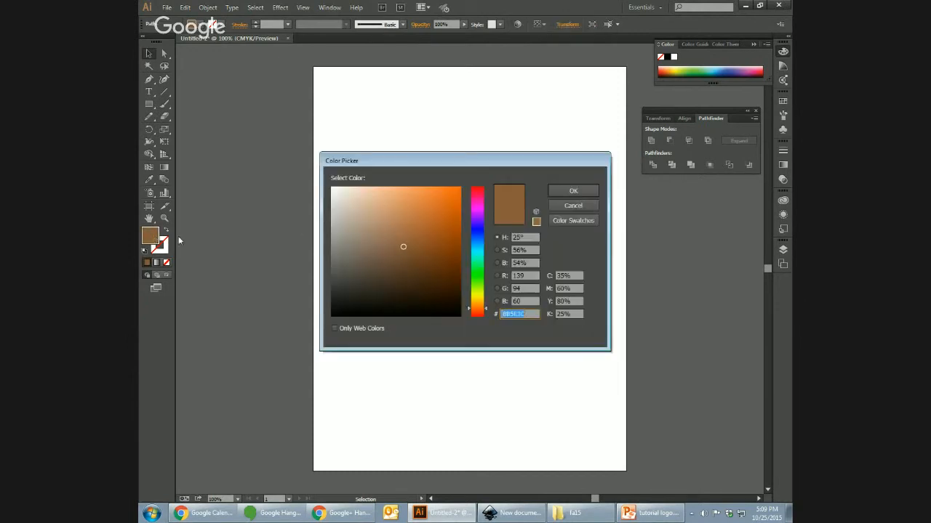
pyautogui.click(572, 221)
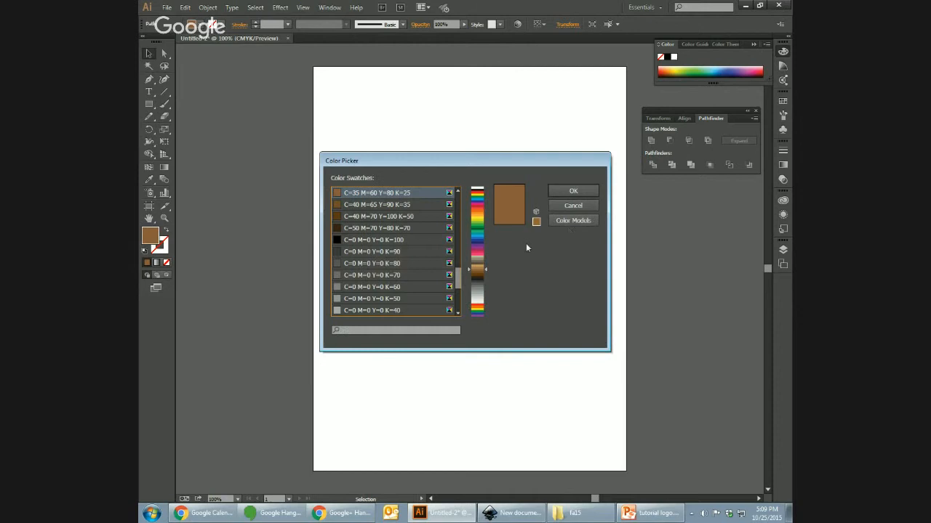
pyautogui.click(457, 192)
pyautogui.click(457, 193)
pyautogui.click(397, 217)
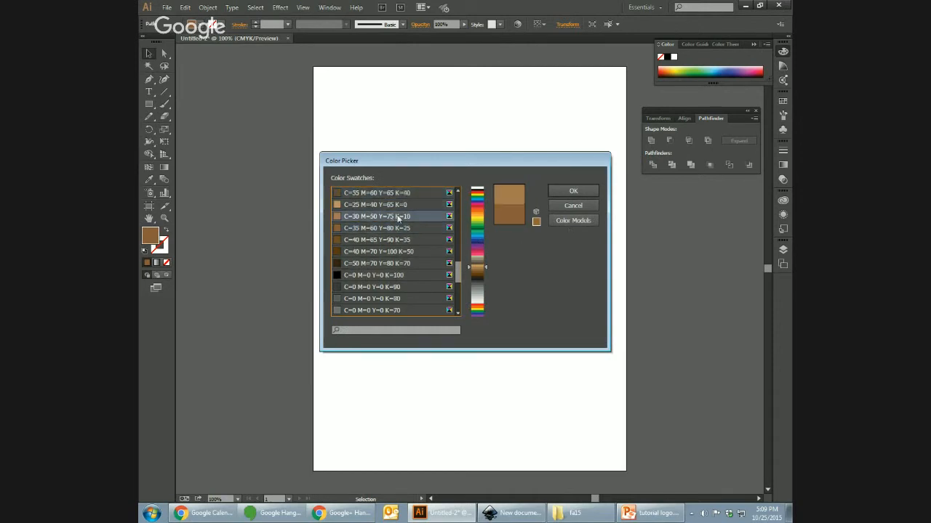
pyautogui.click(557, 194)
pyautogui.click(581, 298)
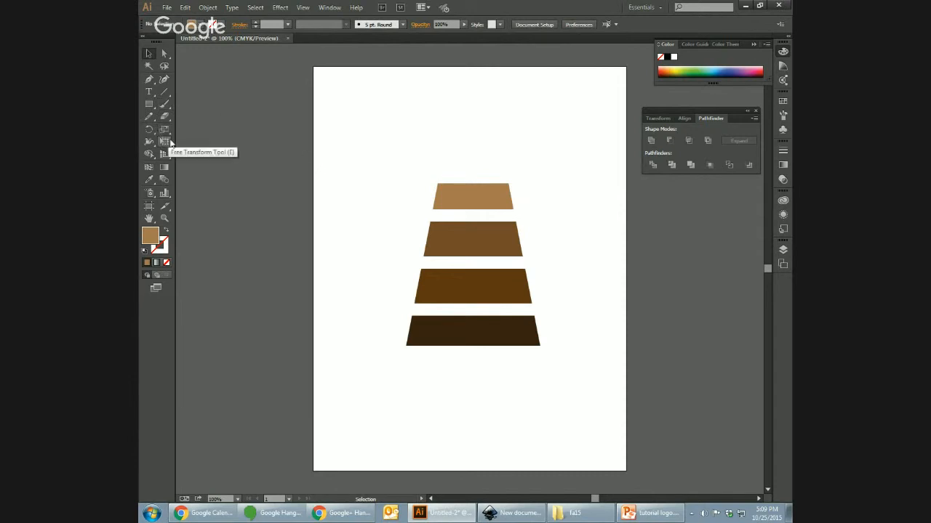
# Draw a narrow vertical rectangle centered over the two lowest bands and extend its upper end slightly above the third band.
pyautogui.click(149, 104)
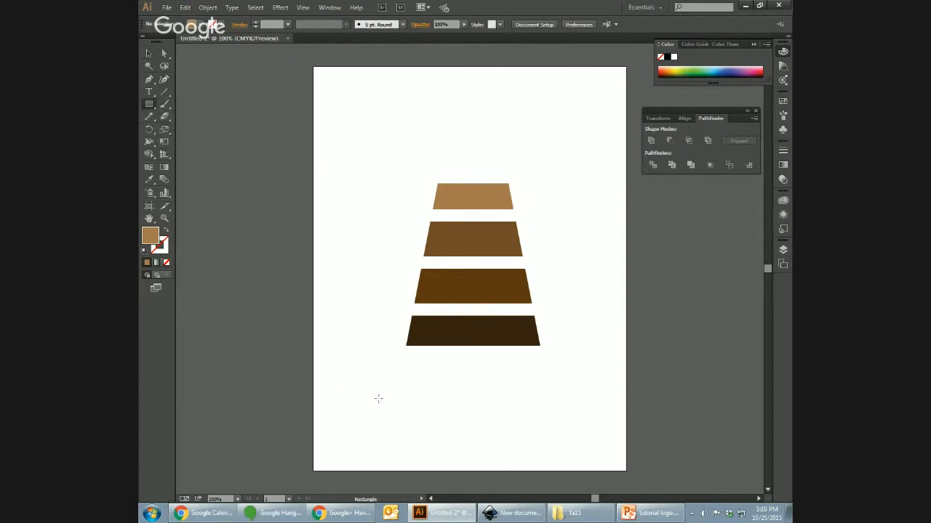
pyautogui.moveTo(365, 341)
pyautogui.mouseDown()
pyautogui.moveTo(391, 427)
pyautogui.moveTo(384, 422)
pyautogui.moveTo(488, 367)
pyautogui.moveTo(467, 351)
pyautogui.moveTo(472, 338)
pyautogui.mouseUp()
pyautogui.click(148, 54)
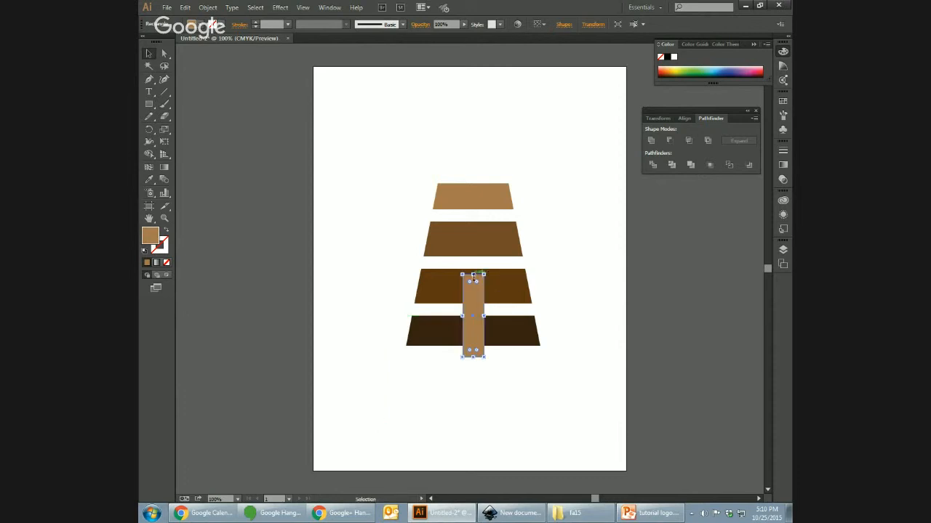
pyautogui.moveTo(473, 274); pyautogui.dragTo(474, 267)
pyautogui.click(484, 386)
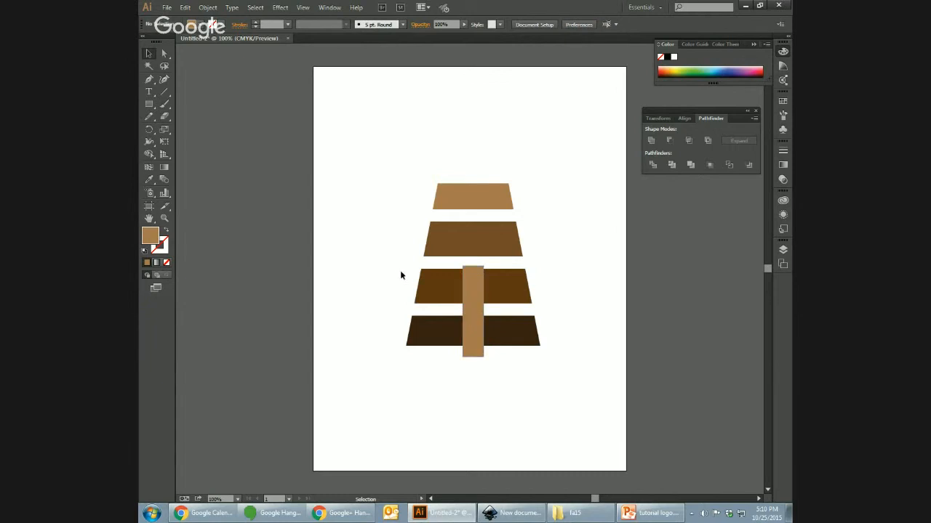
# Cut the two lowest bands with the overlapping vertical bar using Pathfinder and ungroup the result.
pyautogui.moveTo(412, 269); pyautogui.dragTo(557, 368)
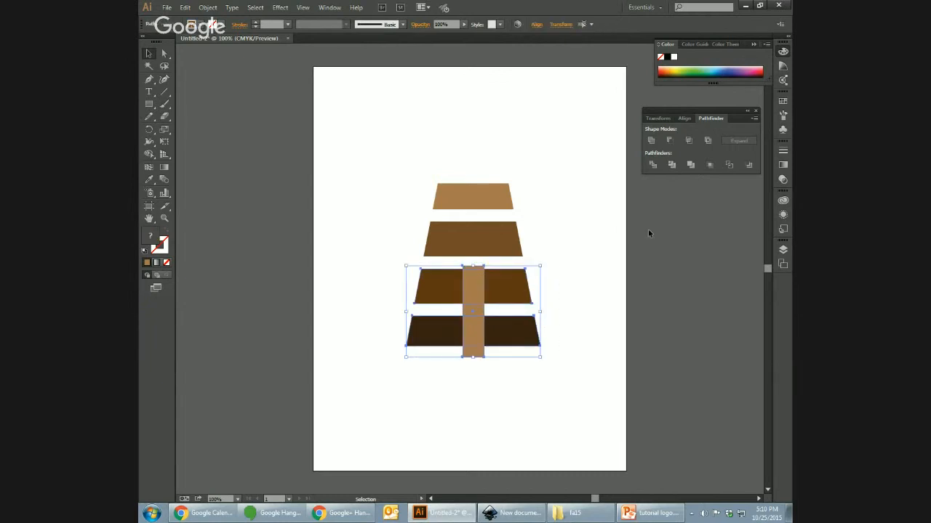
pyautogui.click(497, 381)
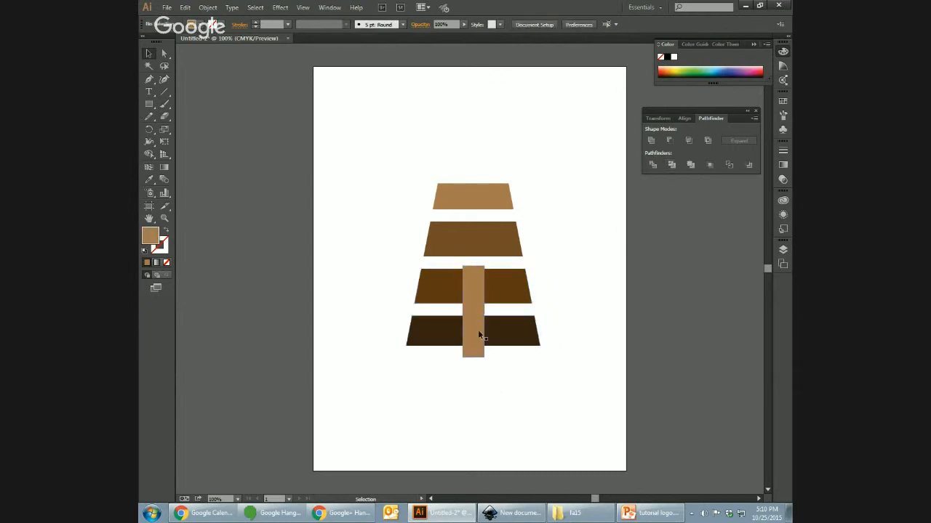
pyautogui.click(478, 335)
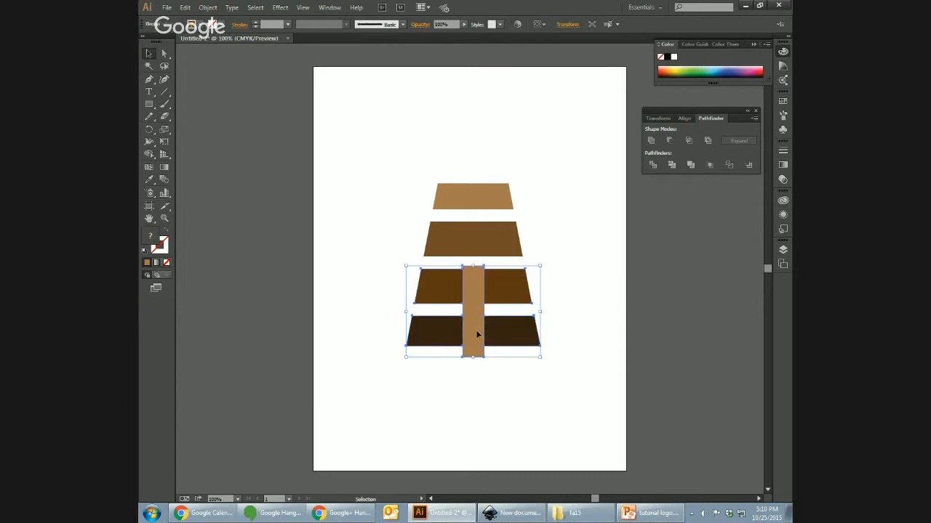
pyautogui.click(208, 7)
pyautogui.click(219, 56)
pyautogui.click(474, 405)
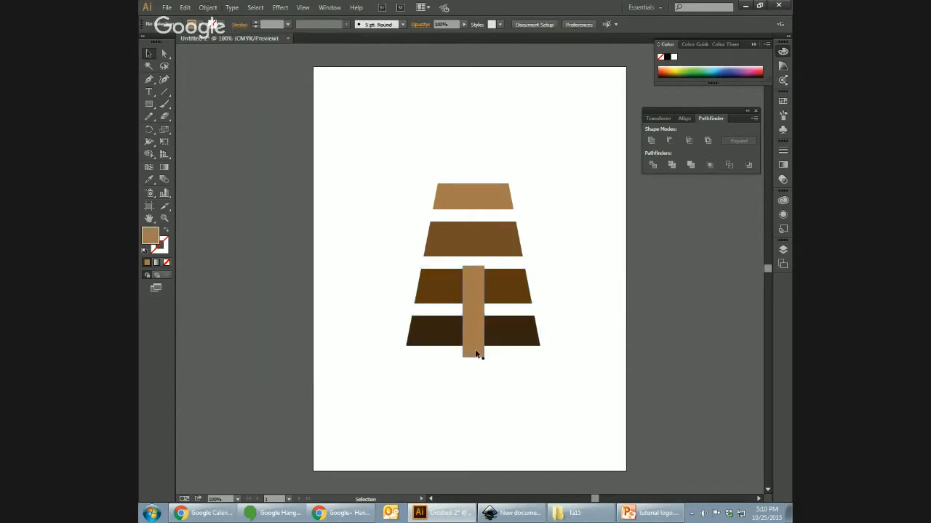
# Delete the vertical bar from the middle of the two lowest bands.
pyautogui.click(472, 332)
pyautogui.press('Delete')
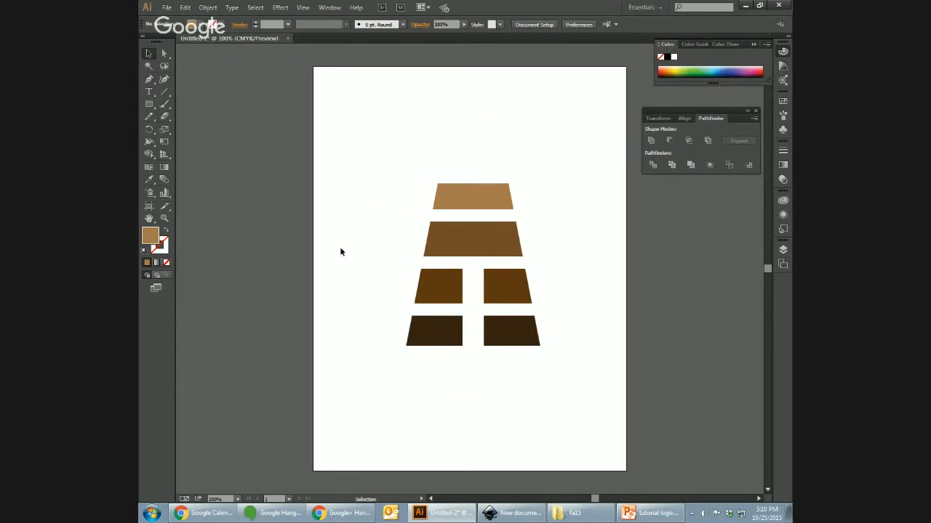
pyautogui.click(425, 294)
pyautogui.click(490, 286)
pyautogui.click(440, 388)
# Add the text ALLBASE and place it just under the lower-left corner of the logo shape.
pyautogui.click(149, 93)
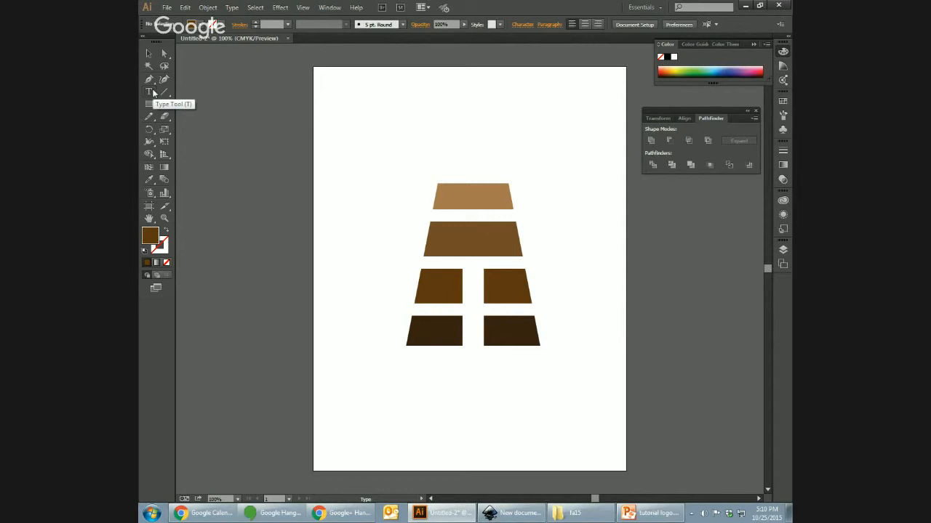
pyautogui.click(389, 392)
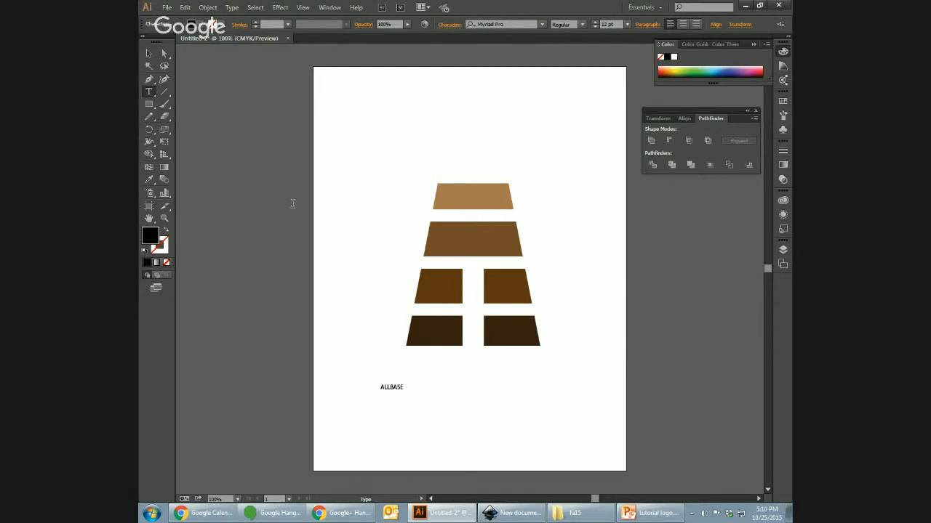
pyautogui.click(149, 54)
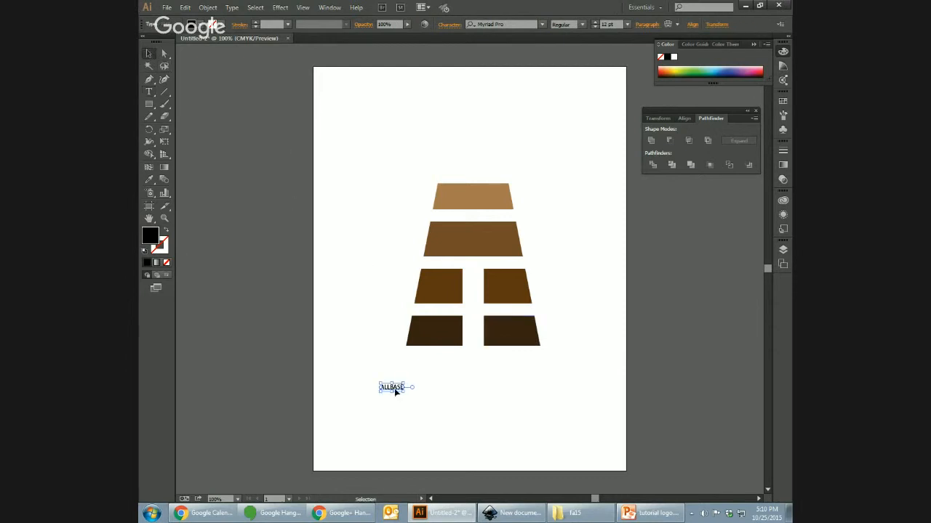
pyautogui.moveTo(394, 388); pyautogui.dragTo(419, 356)
pyautogui.click(542, 24)
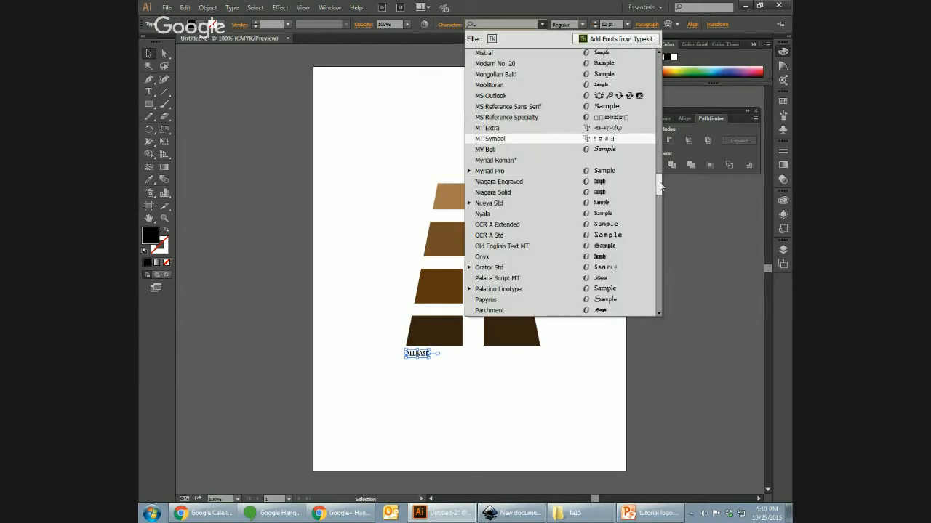
pyautogui.moveTo(657, 183); pyautogui.dragTo(654, 247)
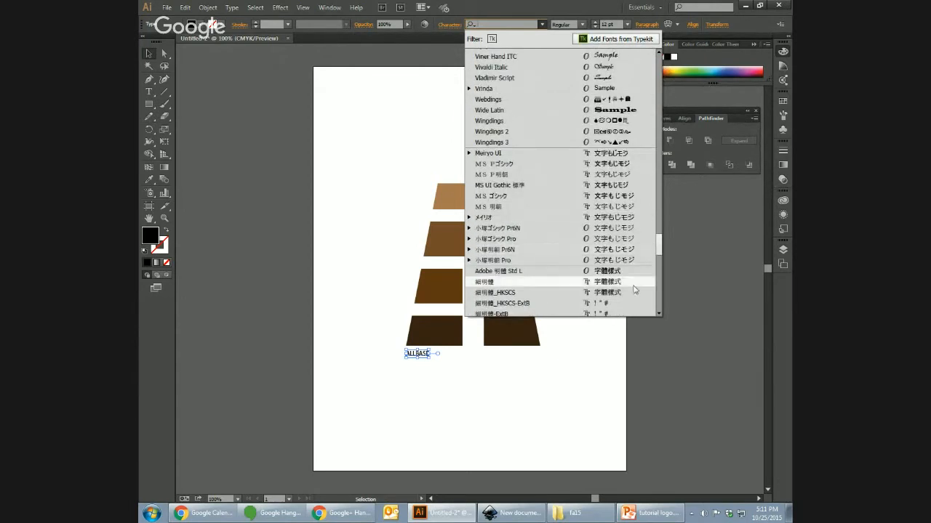
pyautogui.click(524, 387)
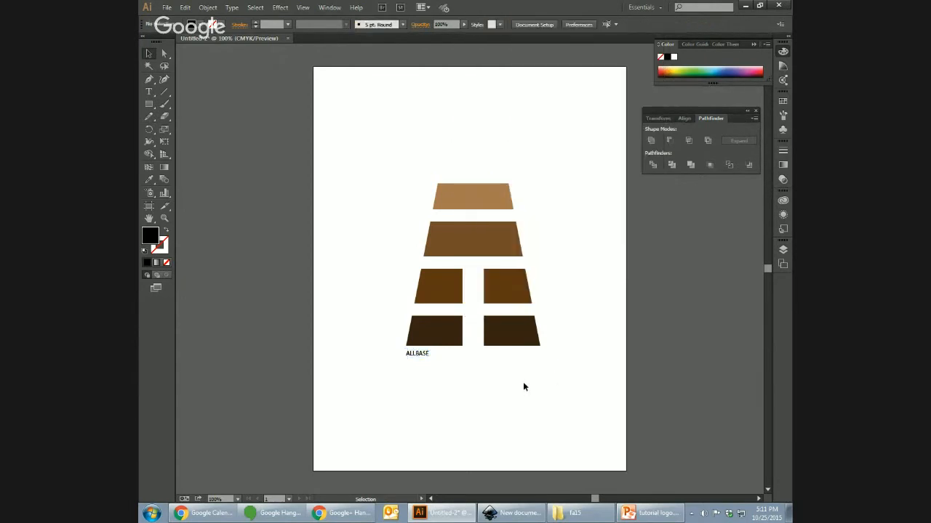
# Set the size of the ALLBASE text to 72 pt.
pyautogui.click(422, 356)
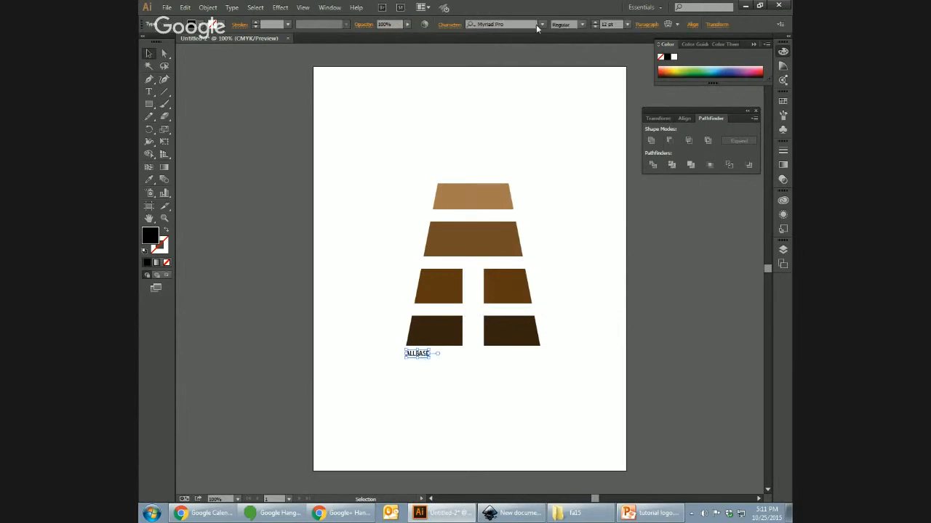
pyautogui.click(627, 24)
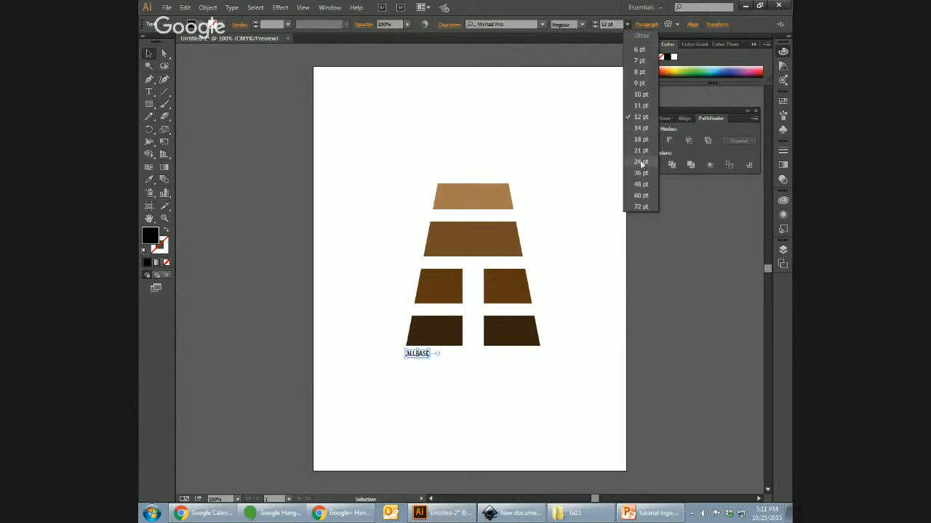
pyautogui.click(640, 206)
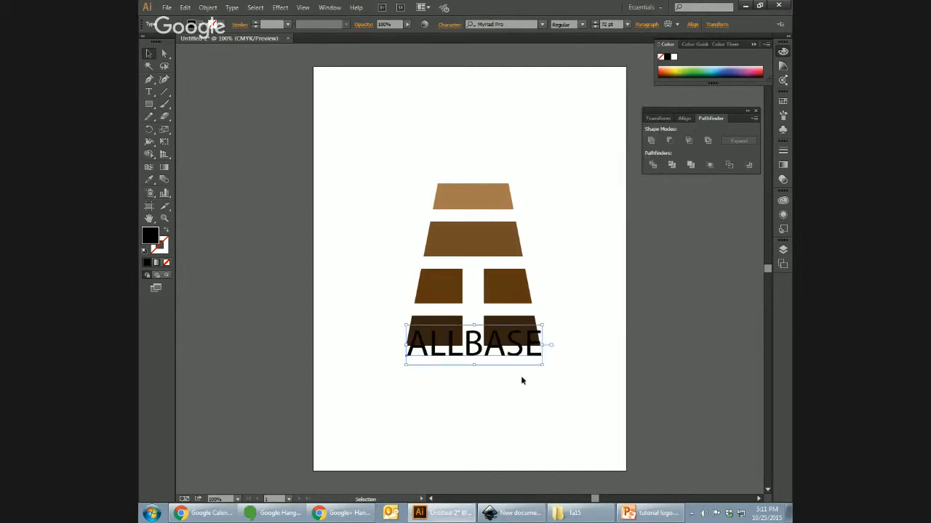
# Move the ALLBASE text beneath the logo shape and scale it to match the width of the base, about 71 pt.
pyautogui.moveTo(500, 343); pyautogui.dragTo(542, 404)
pyautogui.click(555, 424)
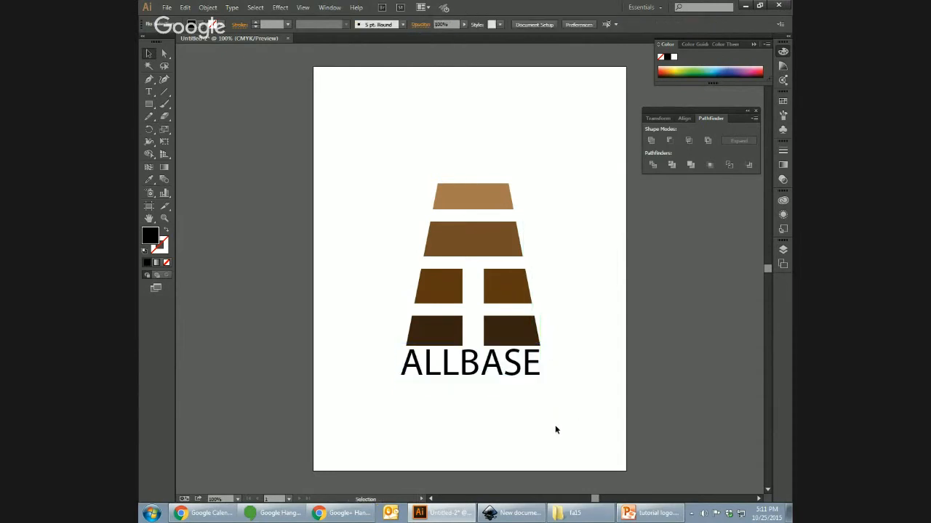
pyautogui.moveTo(498, 365); pyautogui.dragTo(541, 369)
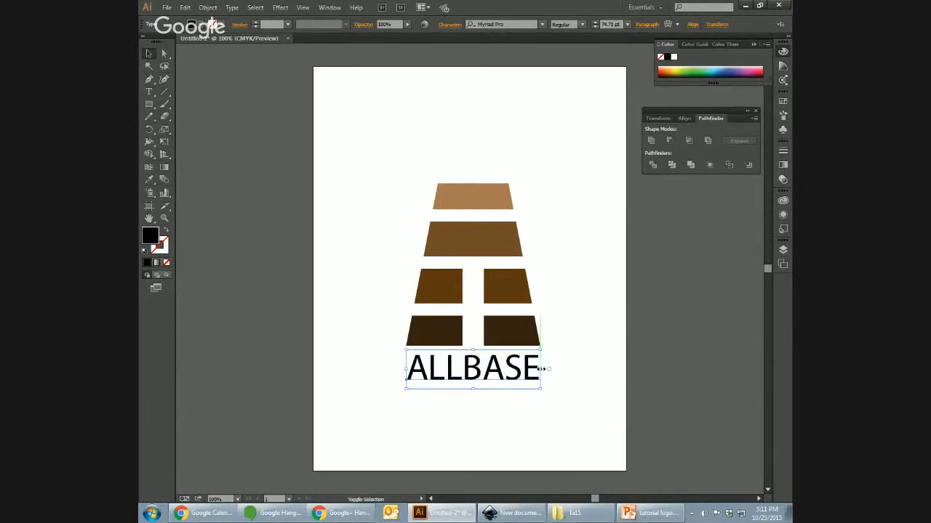
pyautogui.click(524, 430)
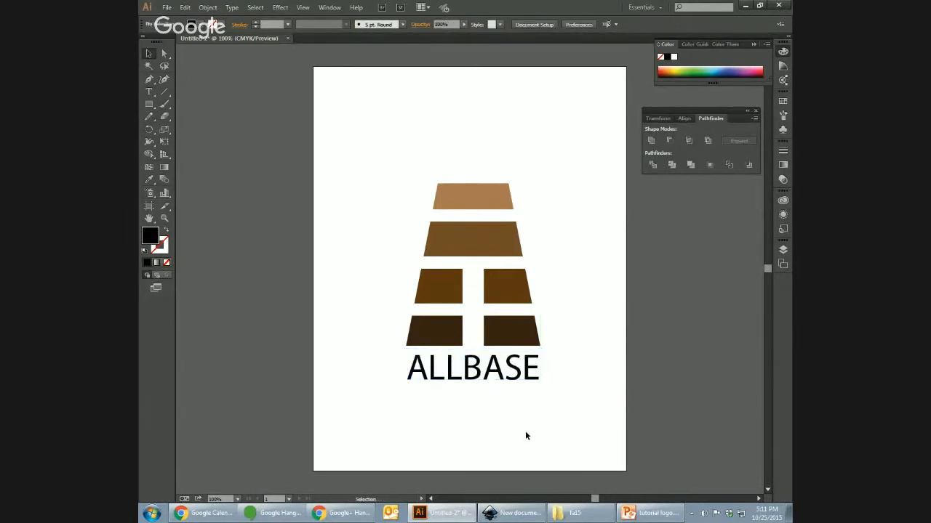
# Give the ALLBASE text a black stroke and set its weight to 5 pt.
pyautogui.click(496, 371)
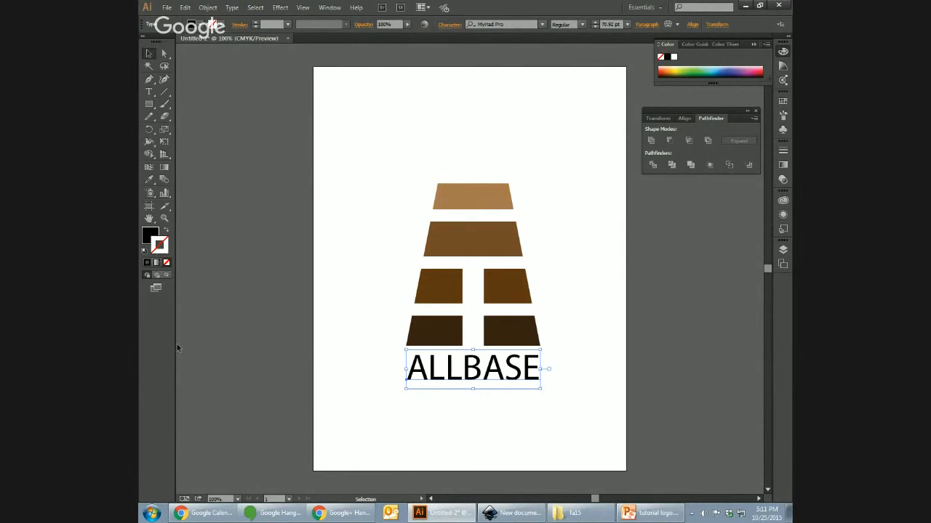
pyautogui.click(668, 58)
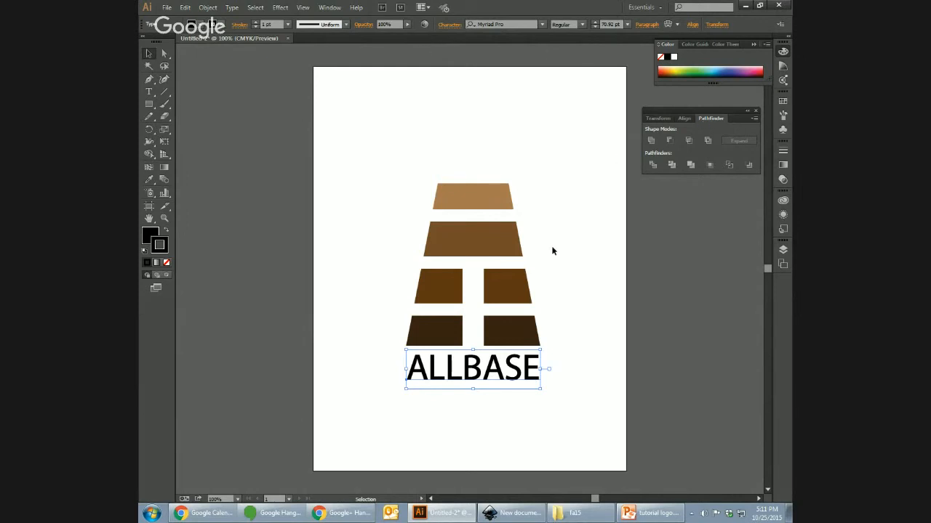
pyautogui.click(330, 7)
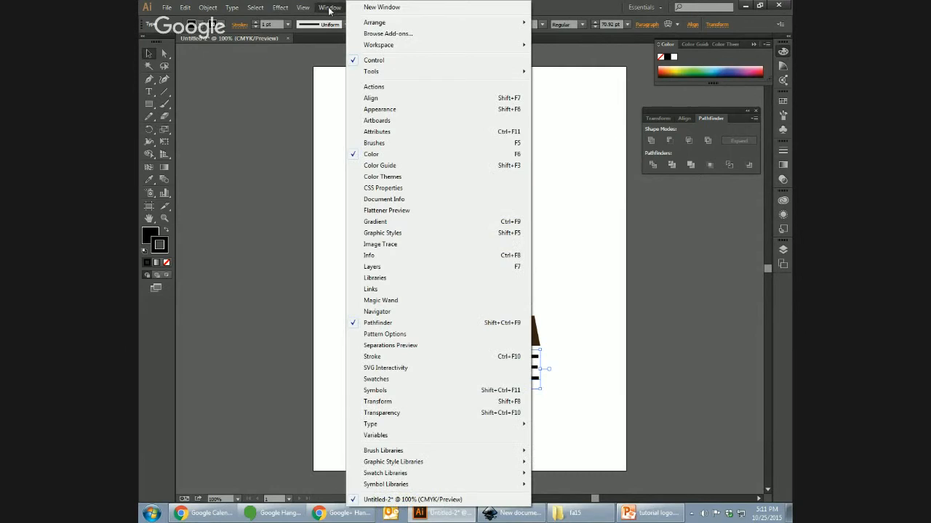
pyautogui.click(429, 357)
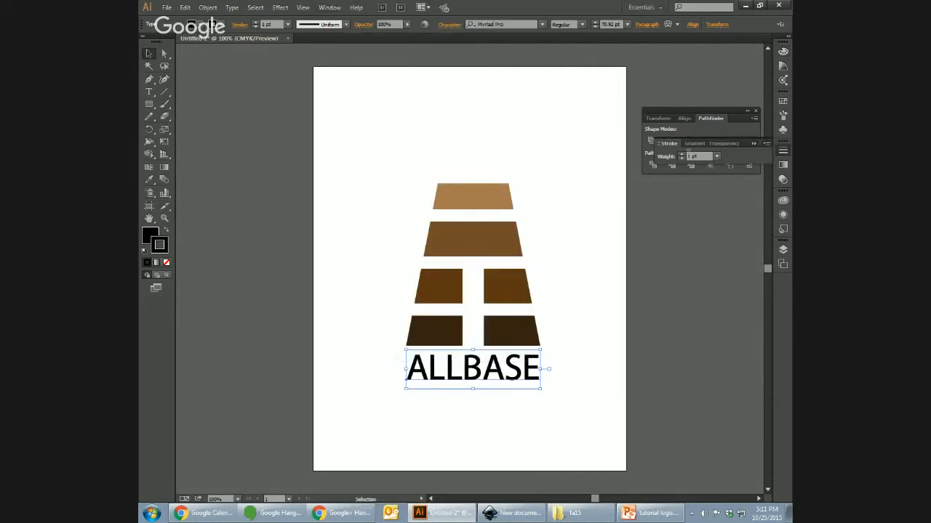
pyautogui.click(682, 155)
pyautogui.click(682, 155)
pyautogui.click(682, 155)
pyautogui.click(682, 155)
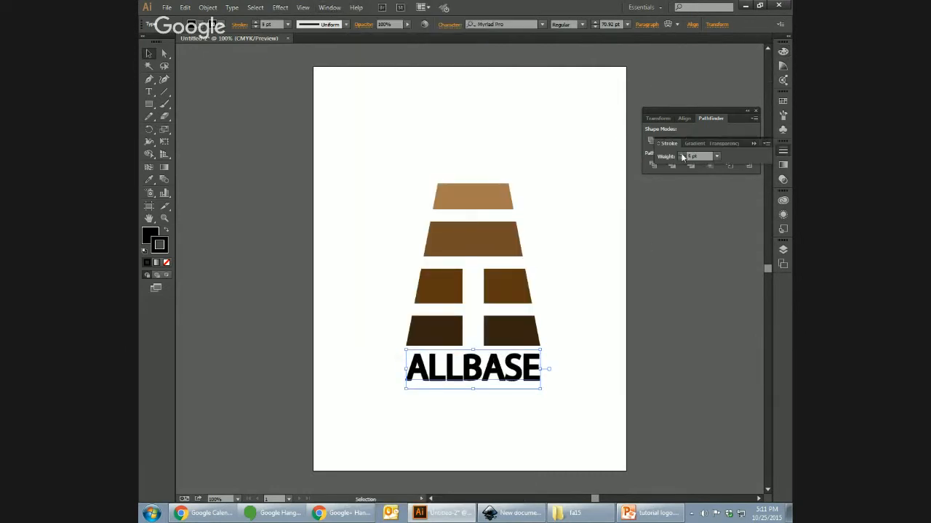
pyautogui.click(586, 393)
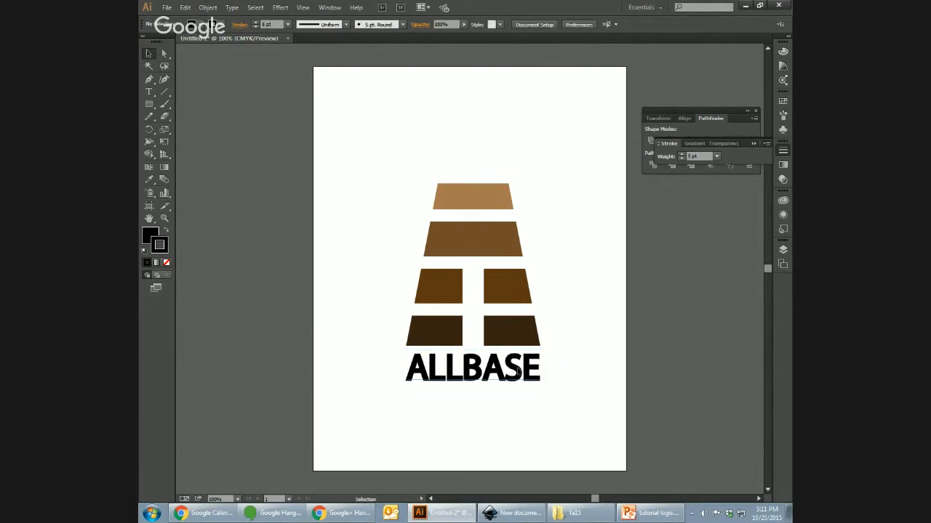
# Move the ALLBASE text up close to the logo's base, leaving a narrow gap beneath the lowest bands.
pyautogui.moveTo(520, 371); pyautogui.dragTo(517, 362)
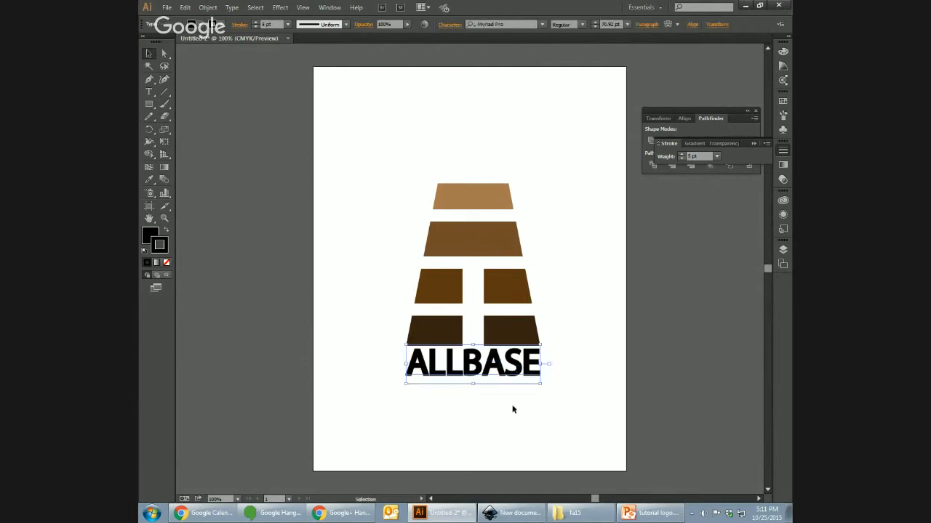
pyautogui.click(513, 410)
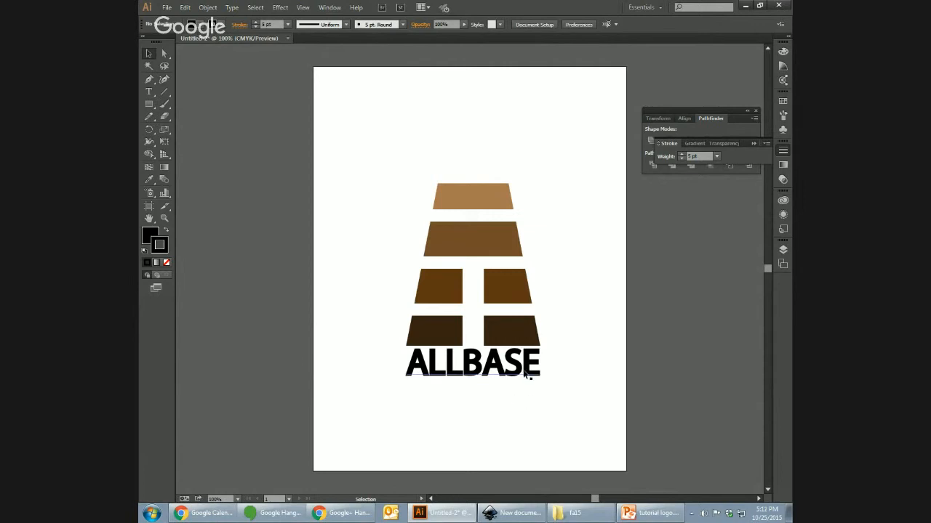
pyautogui.click(524, 371)
pyautogui.press('Down')
pyautogui.press('Down')
pyautogui.press('Down')
pyautogui.press('Down')
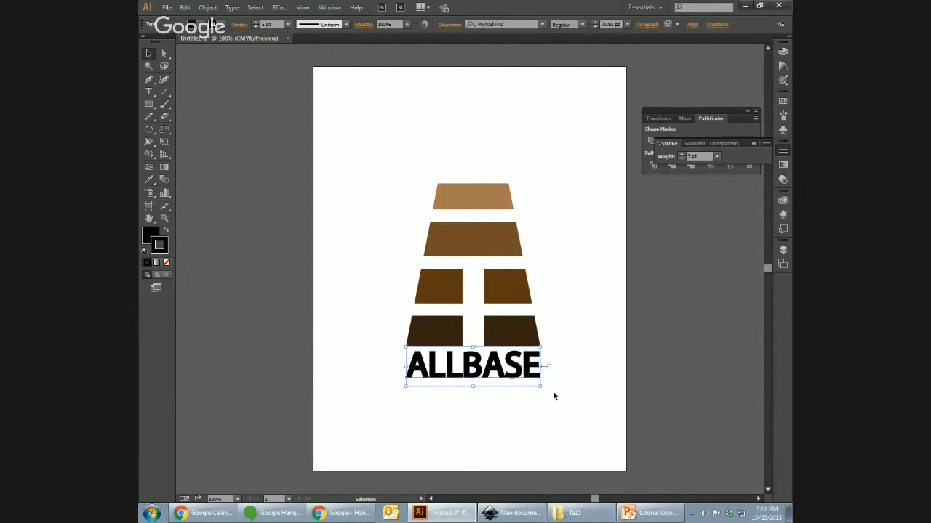
pyautogui.click(559, 420)
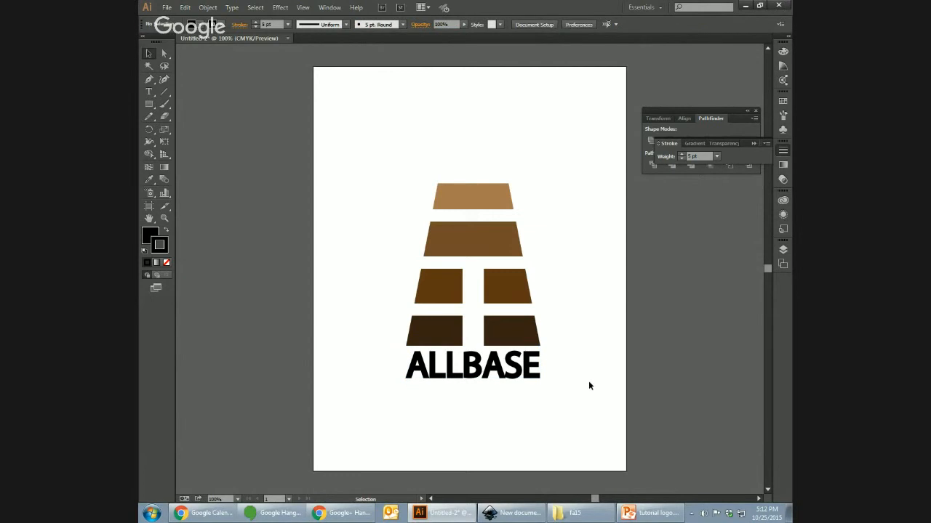
# Review the file formats offered for saving the logo, including SVG, without saving the document.
pyautogui.click(167, 8)
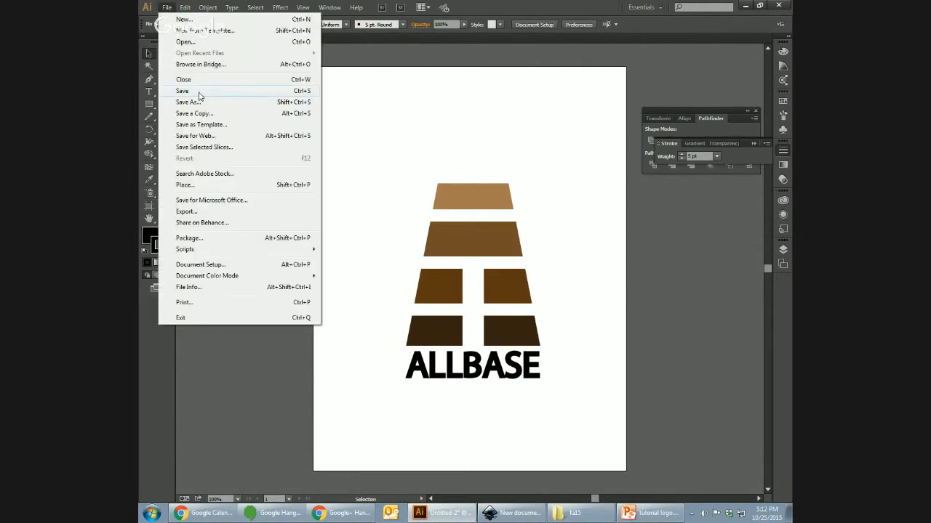
pyautogui.click(225, 103)
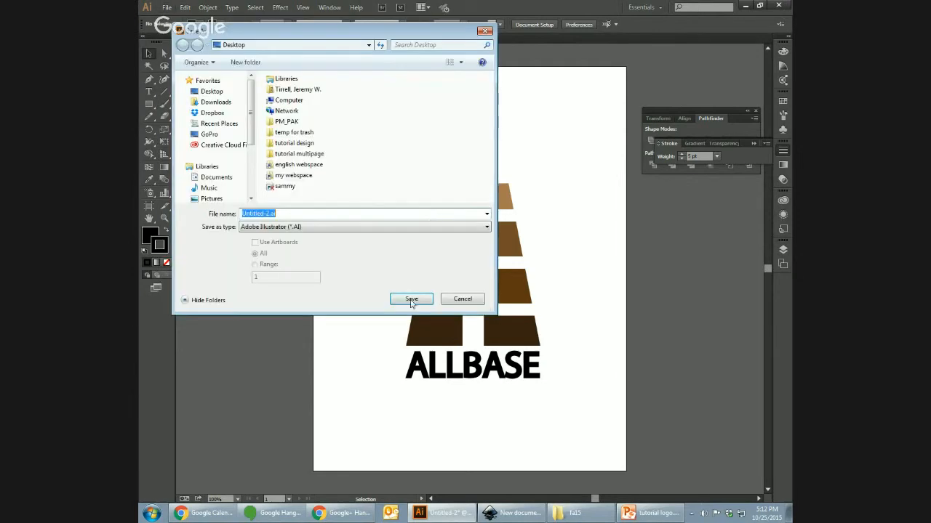
pyautogui.click(383, 226)
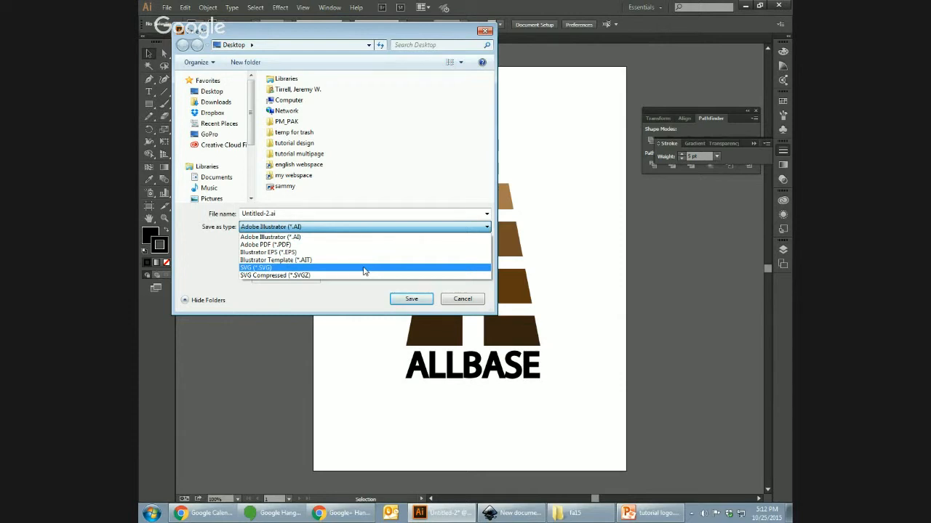
pyautogui.click(334, 300)
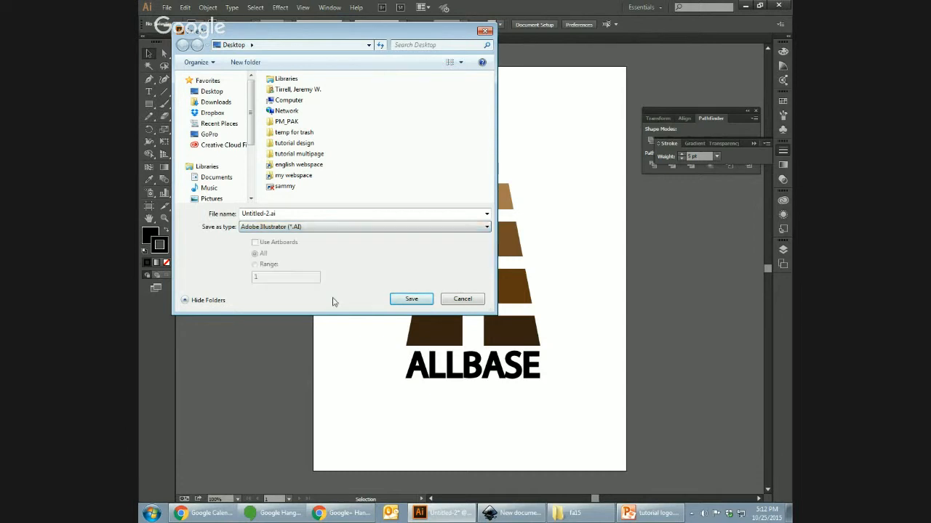
pyautogui.click(463, 299)
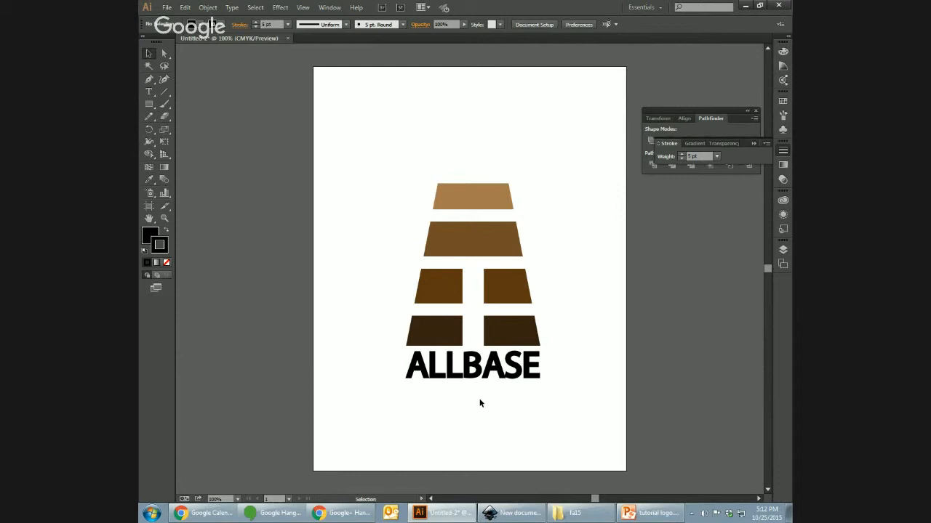
# Switch to Inkscape and draw a rectangle about 490 px wide and 637 px high in the middle of the page.
pyautogui.click(525, 516)
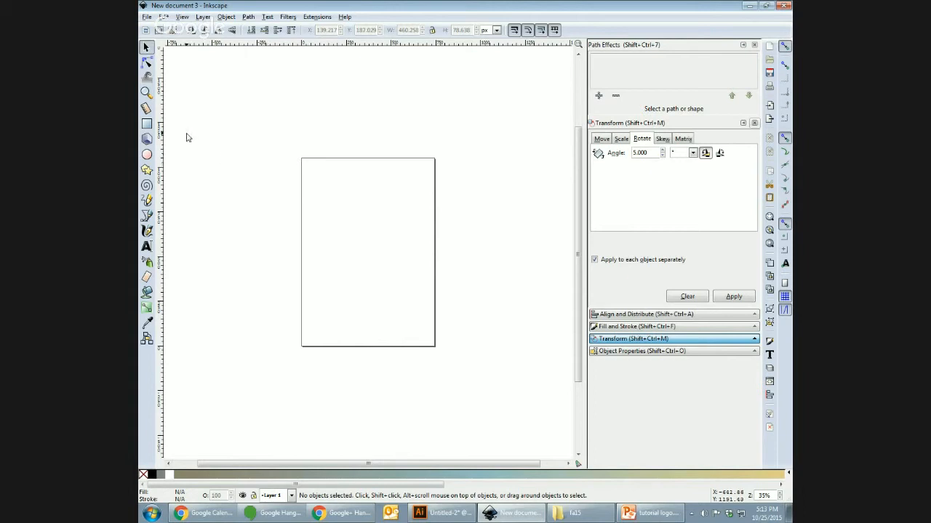
pyautogui.click(148, 171)
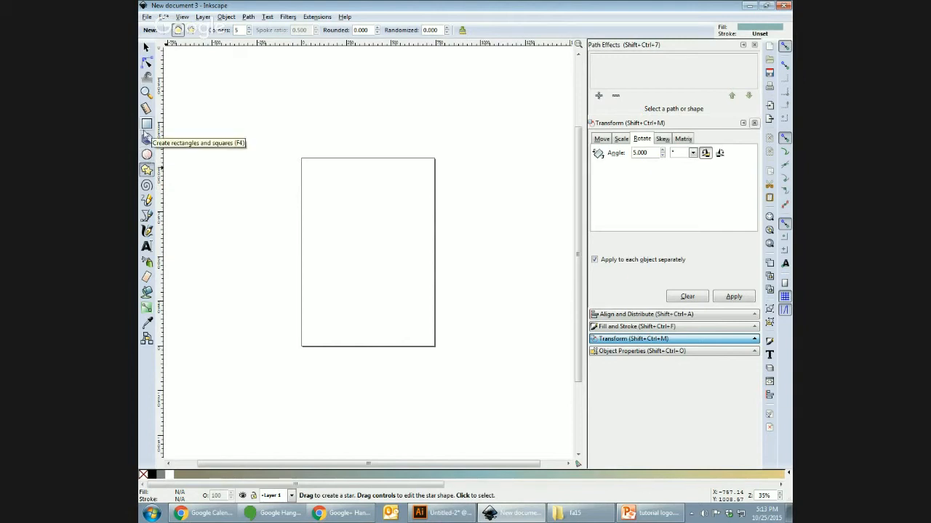
pyautogui.click(146, 125)
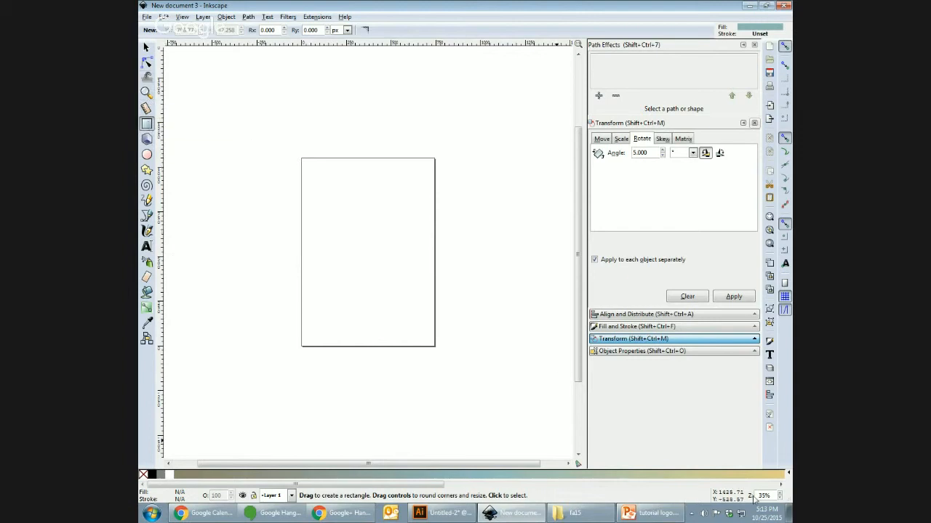
pyautogui.scroll(3, 781, 496)
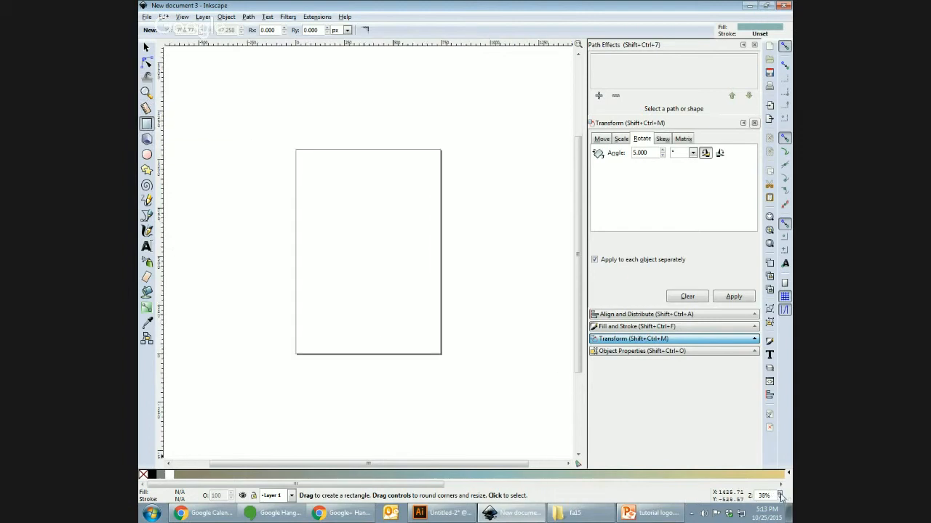
pyautogui.scroll(6, 781, 497)
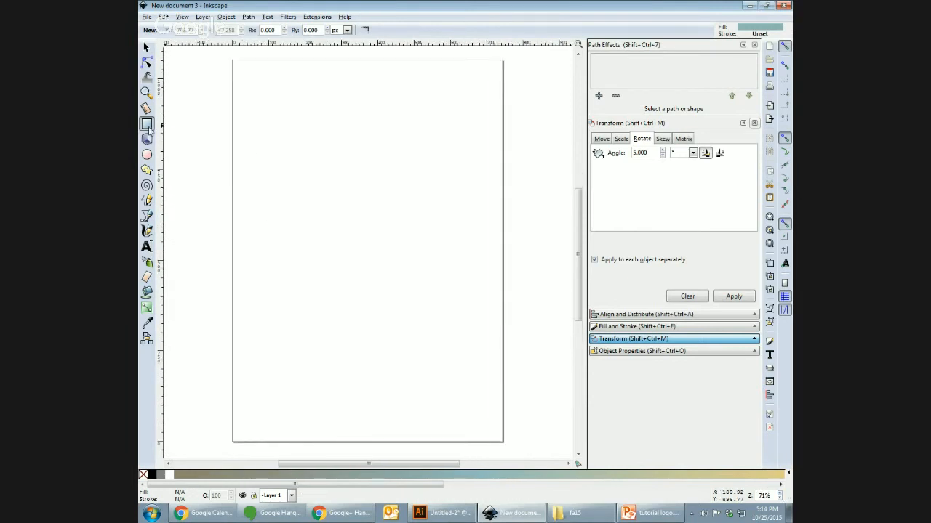
pyautogui.moveTo(269, 139); pyautogui.dragTo(447, 369)
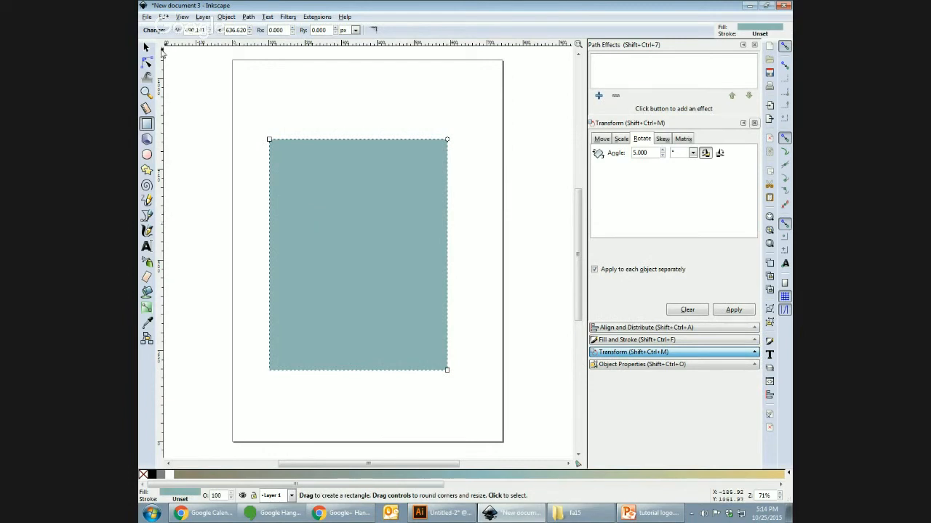
# Fill the rectangle with dark brown 552200 from the Inkscape default palette and shift it slightly toward the page's centre.
pyautogui.click(146, 48)
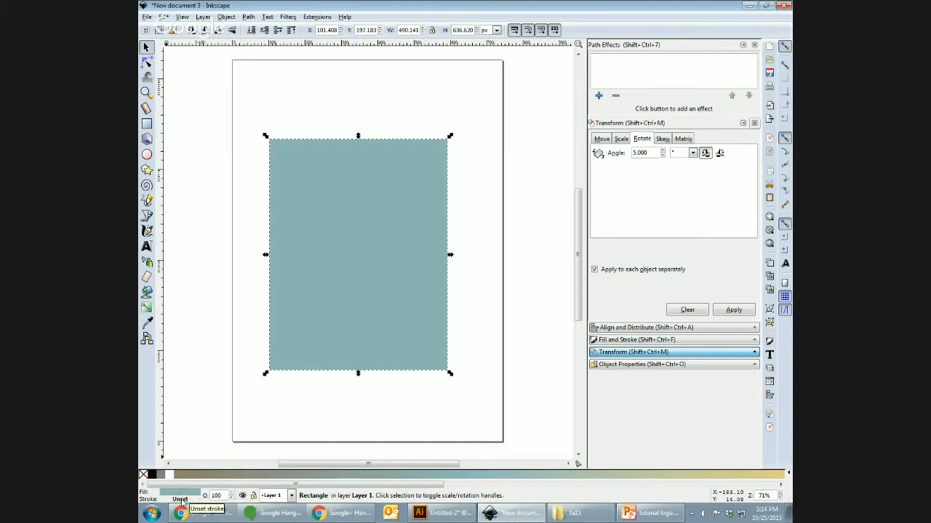
pyautogui.click(180, 499)
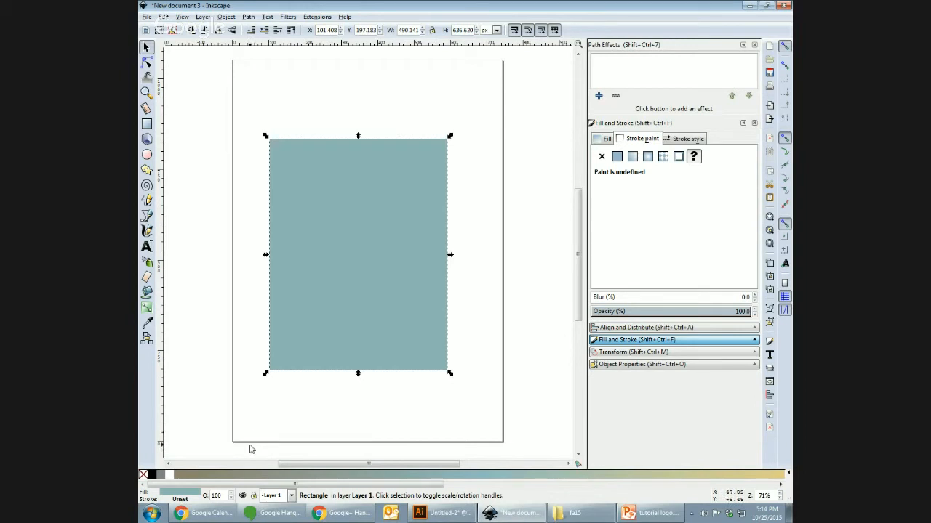
pyautogui.click(193, 496)
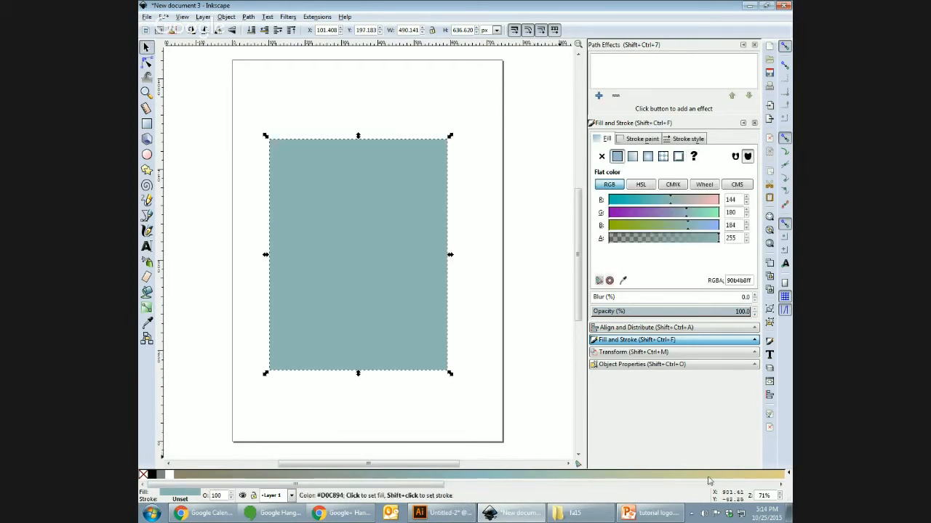
pyautogui.click(789, 473)
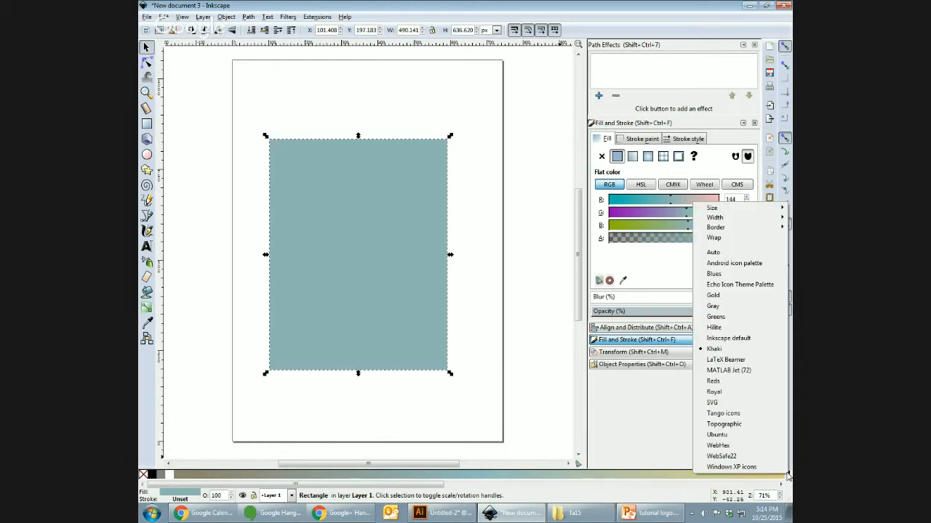
pyautogui.click(730, 339)
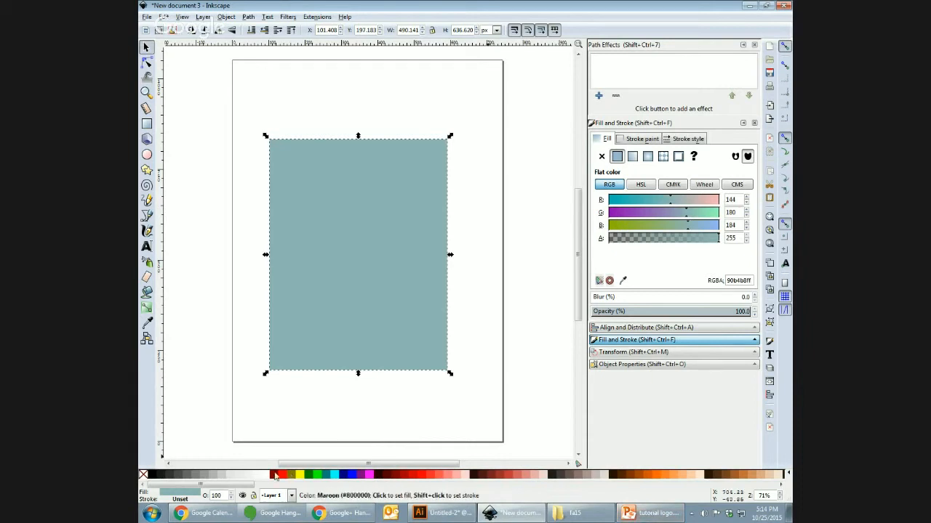
pyautogui.moveTo(247, 486); pyautogui.dragTo(293, 483)
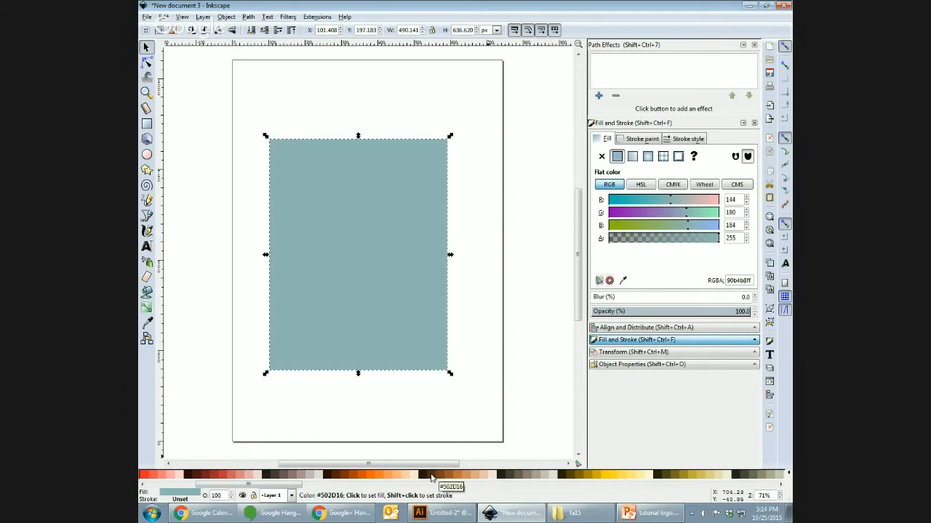
pyautogui.click(337, 478)
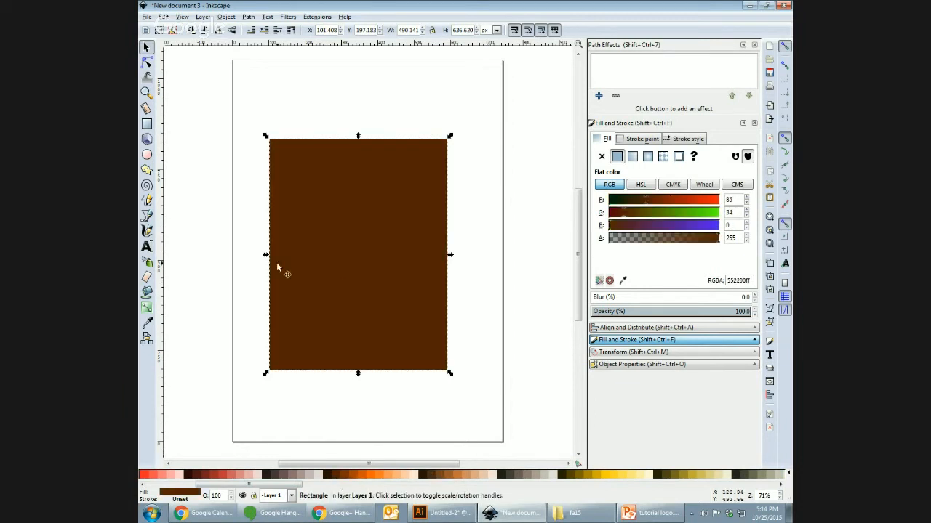
pyautogui.click(251, 283)
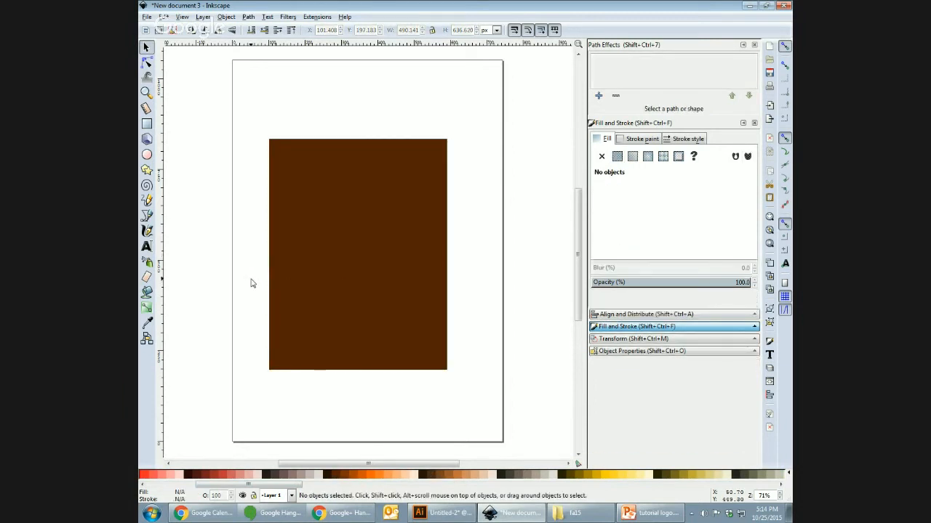
pyautogui.moveTo(352, 197)
pyautogui.mouseDown()
pyautogui.moveTo(372, 196)
pyautogui.moveTo(359, 193)
pyautogui.mouseUp()
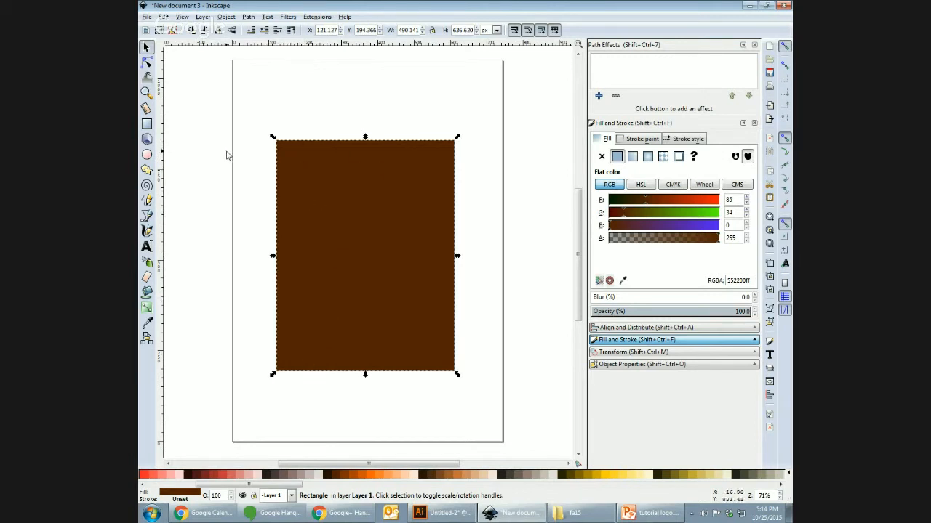
# Draw a tall rectangle about 369 by 856 px over the brown rectangle's left part and fill it with light grey e3dbdb.
pyautogui.press('Escape')
pyautogui.press('r')
pyautogui.moveTo(186, 129)
pyautogui.mouseDown()
pyautogui.moveTo(286, 429)
pyautogui.moveTo(320, 440)
pyautogui.mouseUp()
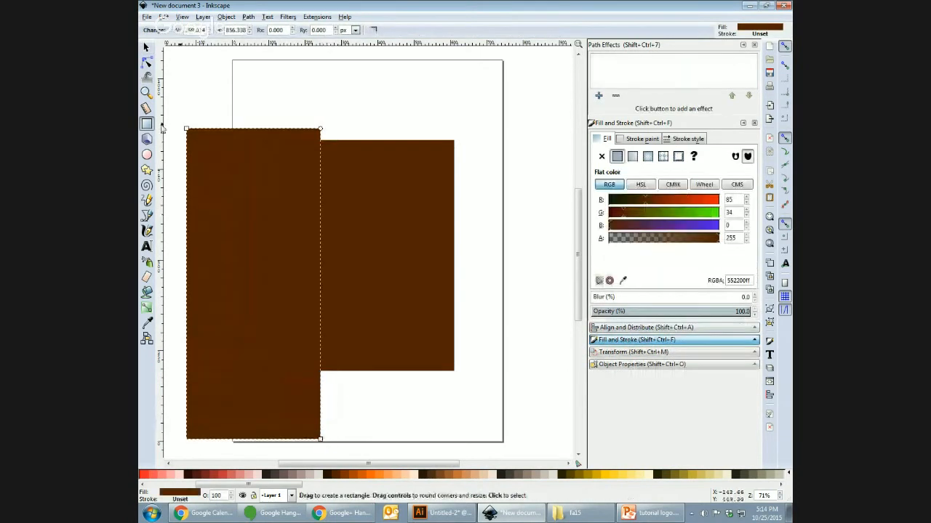
pyautogui.click(317, 478)
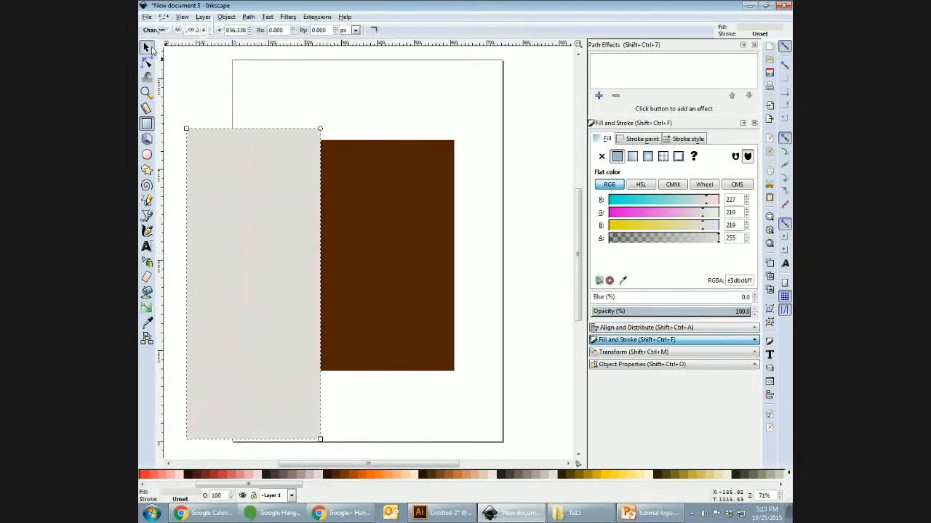
# Move the light grey rectangle outward over the brown rectangle's left edge and rotate it 5° counterclockwise.
pyautogui.click(146, 48)
pyautogui.moveTo(262, 286); pyautogui.dragTo(219, 239)
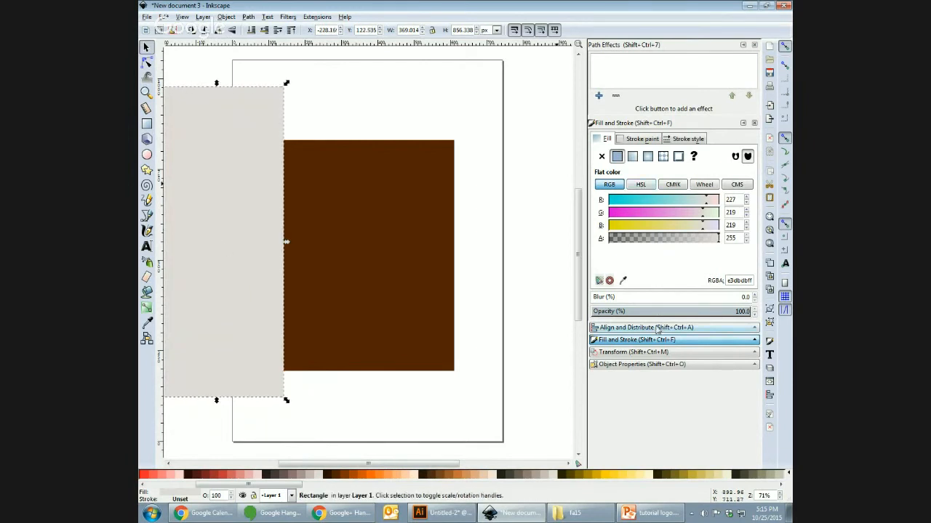
pyautogui.moveTo(454, 465); pyautogui.dragTo(436, 466)
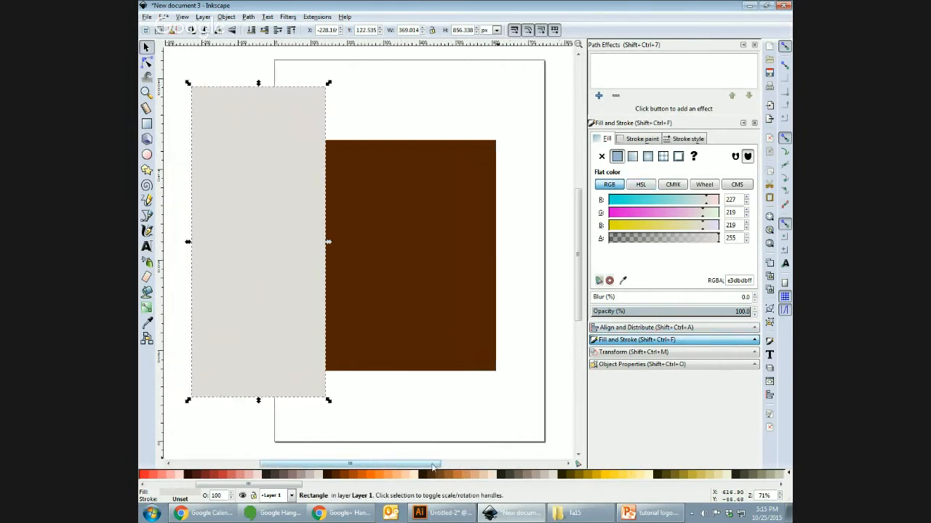
pyautogui.click(640, 352)
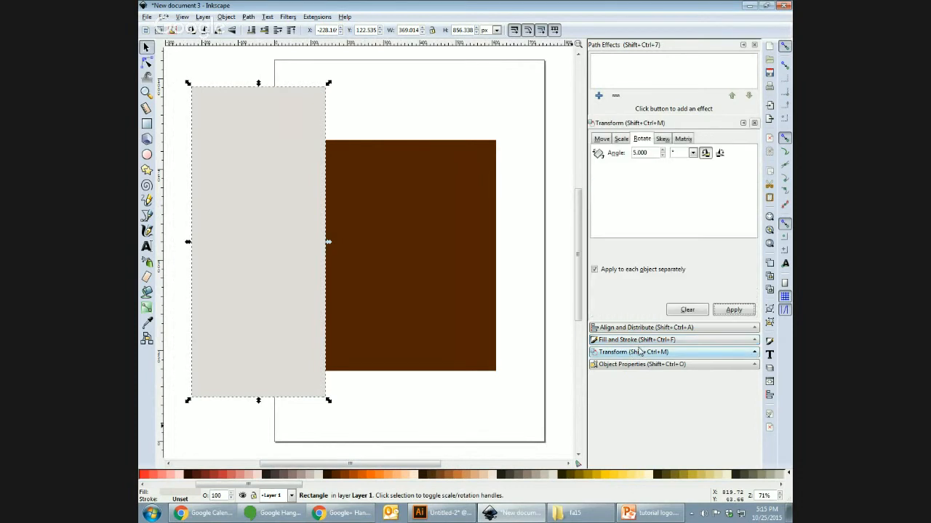
pyautogui.click(657, 154)
pyautogui.click(731, 311)
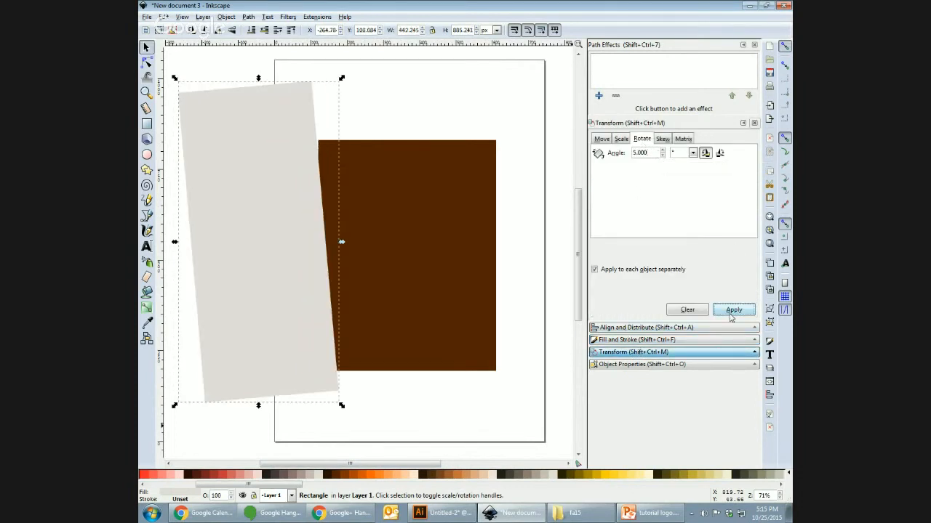
# Duplicate the tilted grey rectangle, placing one over the brown rectangle's right edge and a horizontally flipped one over its left edge.
pyautogui.moveTo(248, 197); pyautogui.dragTo(253, 219)
pyautogui.hotkey('ctrl', 'd')
pyautogui.click(226, 16)
pyautogui.click(267, 227)
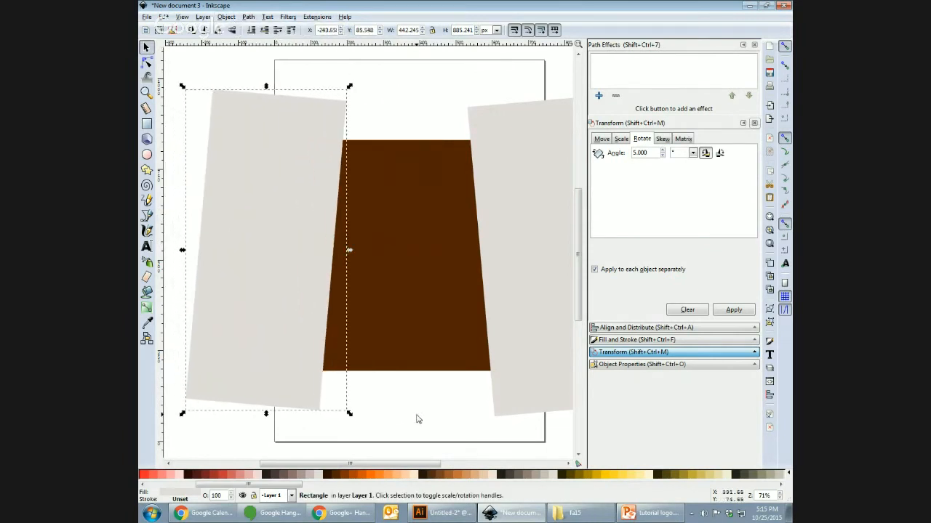
# Subtract the left grey rectangle from the brown rectangle with the Difference path operation.
pyautogui.keyDown('shift'); pyautogui.click(379, 262); pyautogui.keyUp('shift')
pyautogui.click(378, 118)
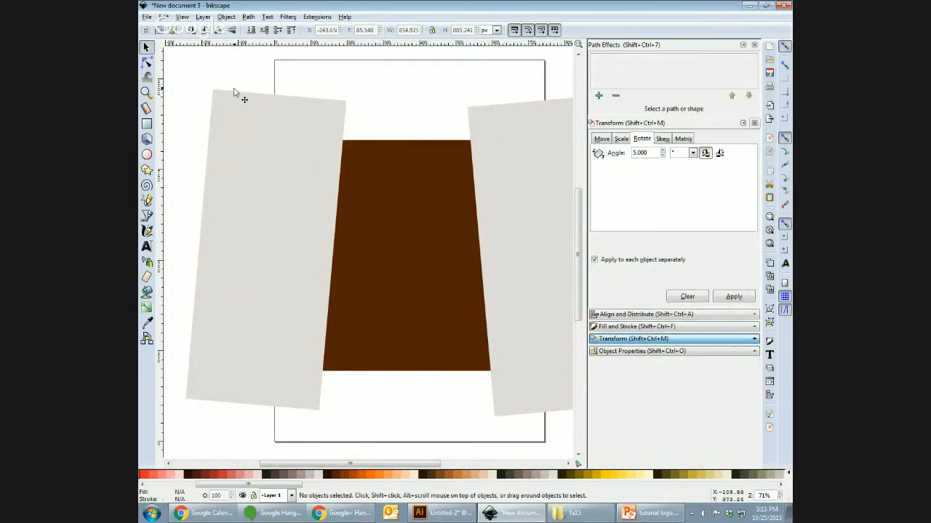
pyautogui.click(258, 116)
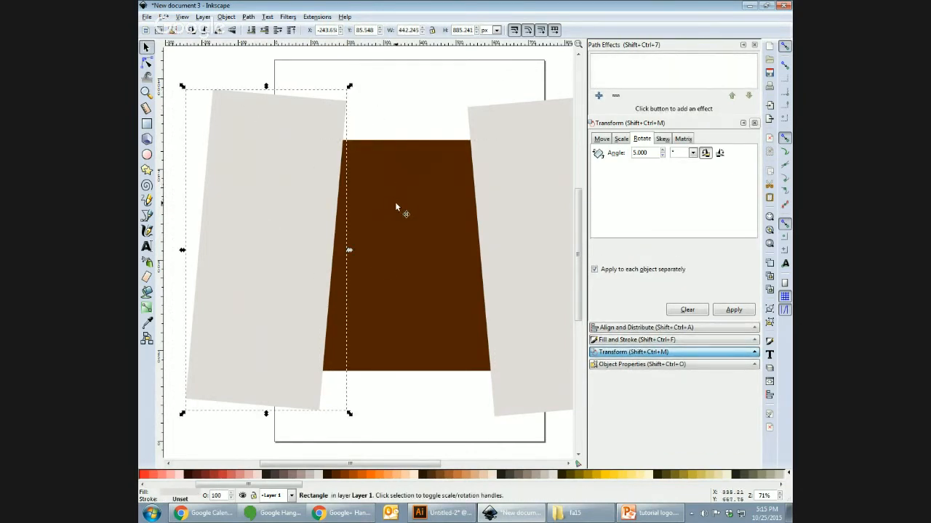
pyautogui.click(399, 104)
pyautogui.moveTo(181, 69); pyautogui.dragTo(432, 413)
pyautogui.click(429, 416)
pyautogui.click(385, 279)
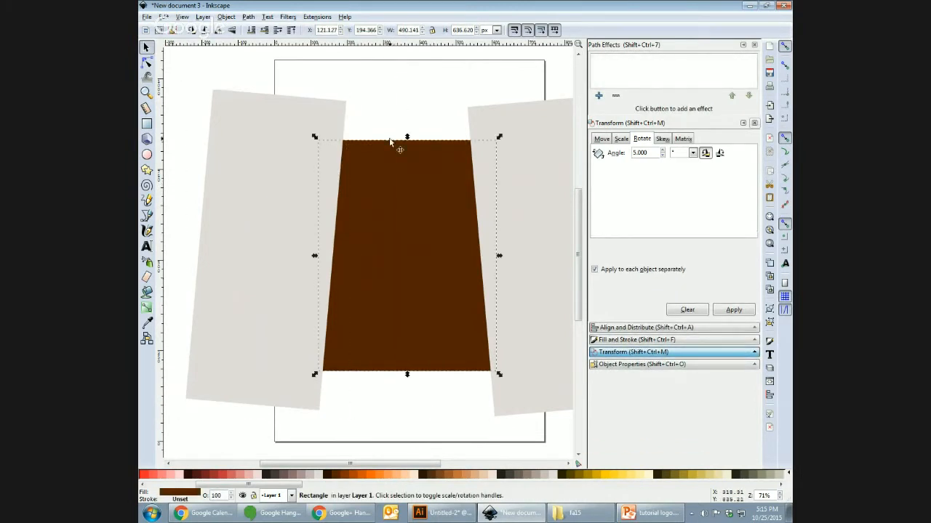
pyautogui.keyDown('shift'); pyautogui.click(247, 220); pyautogui.keyUp('shift')
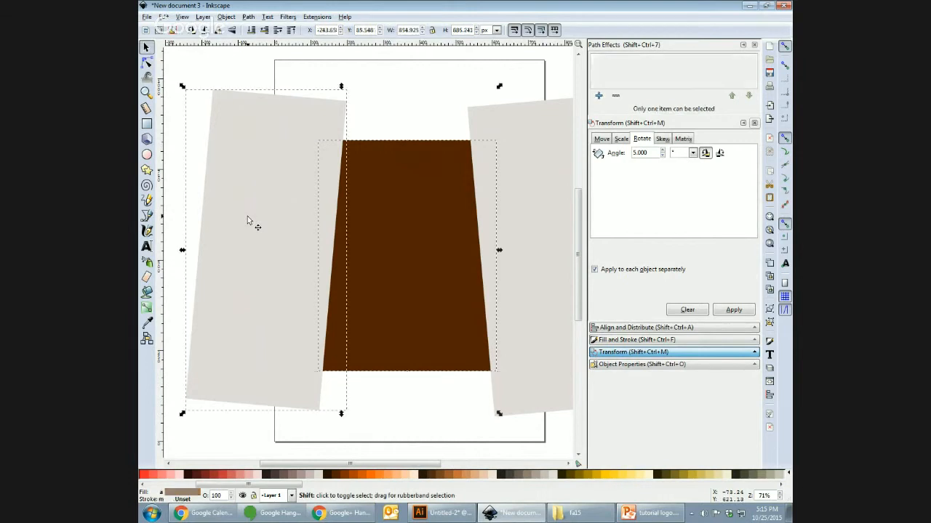
pyautogui.click(248, 16)
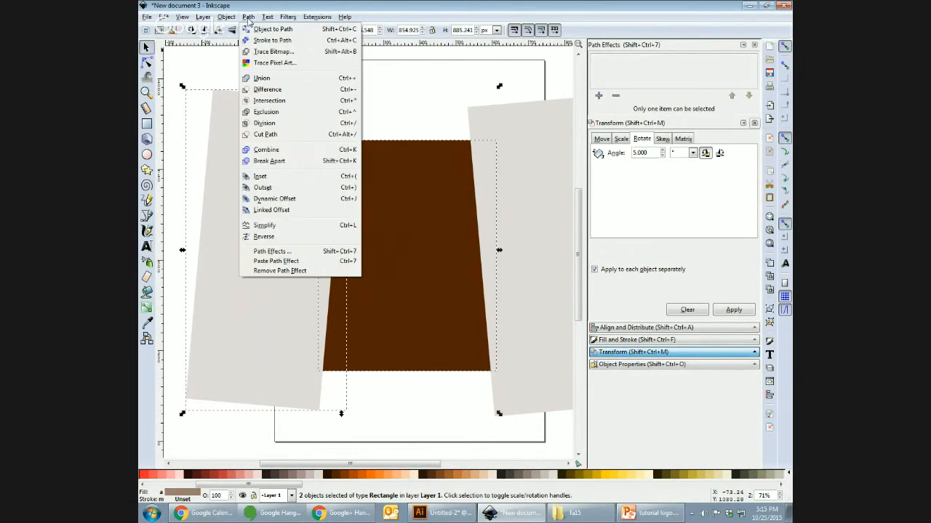
pyautogui.click(293, 91)
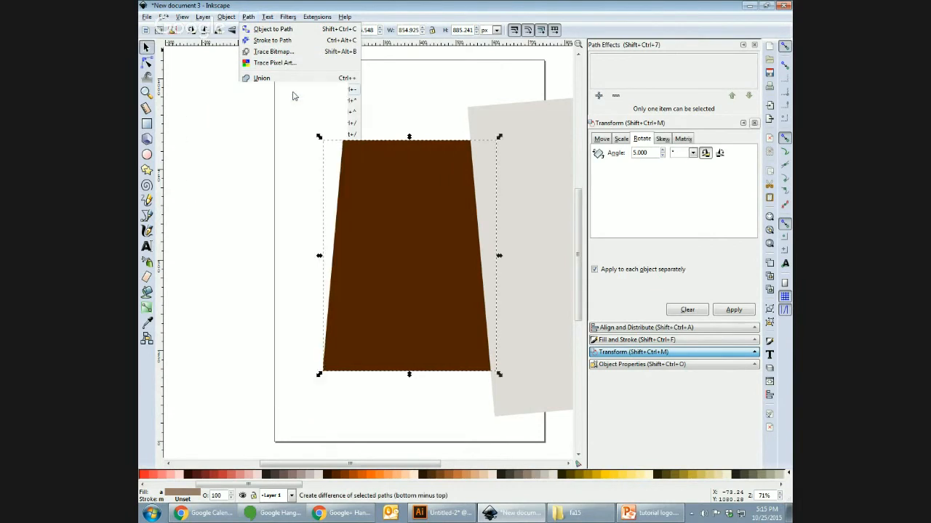
pyautogui.click(285, 194)
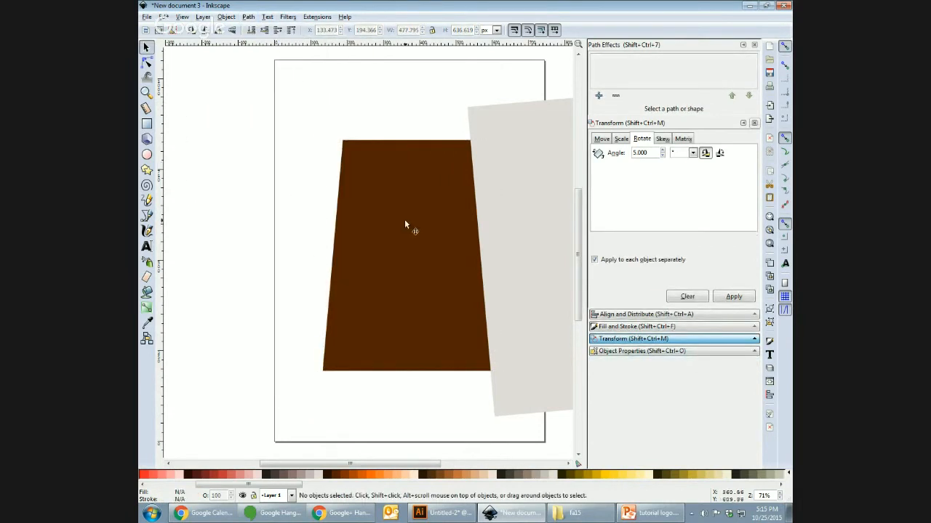
# Subtract the right grey rectangle from the brown shape with Difference to form a trapezoid.
pyautogui.click(401, 292)
pyautogui.click(266, 246)
pyautogui.click(435, 237)
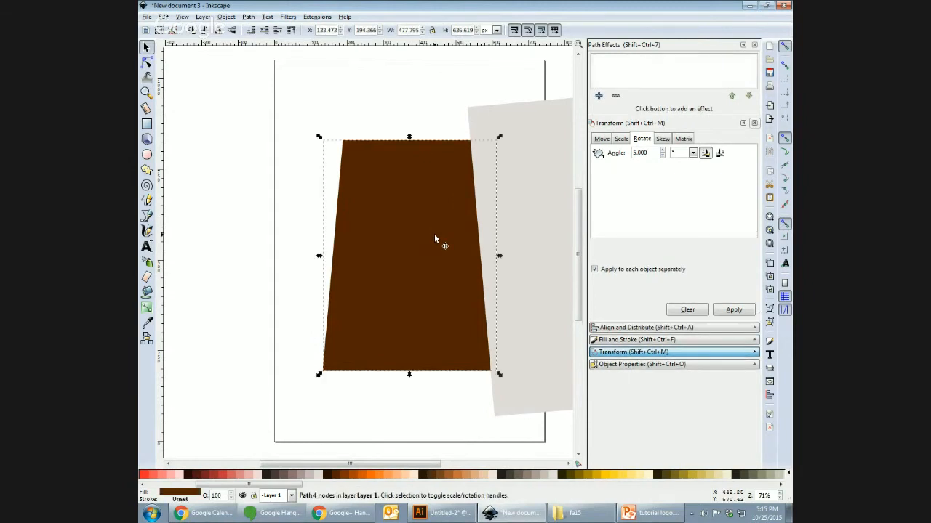
pyautogui.keyDown('shift'); pyautogui.click(528, 202); pyautogui.keyUp('shift')
pyautogui.click(415, 108)
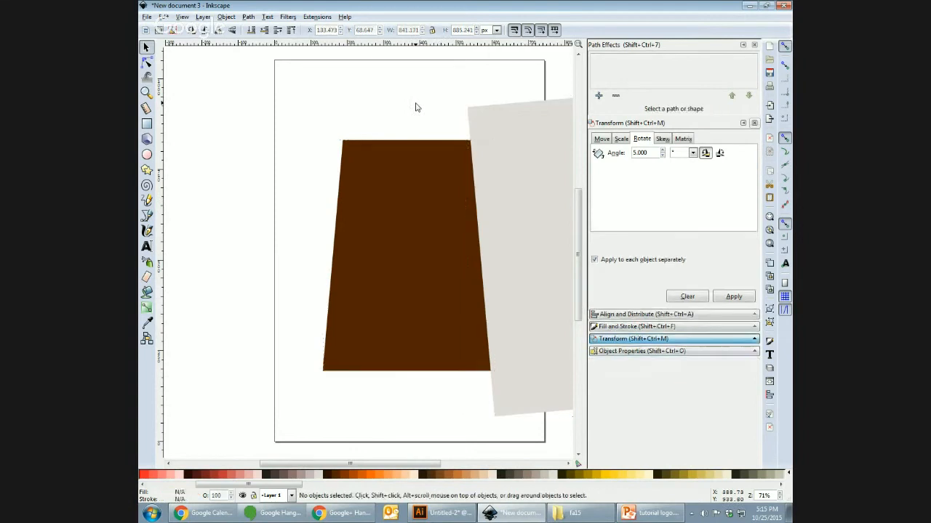
pyautogui.click(429, 245)
pyautogui.keyDown('shift'); pyautogui.click(531, 233); pyautogui.keyUp('shift')
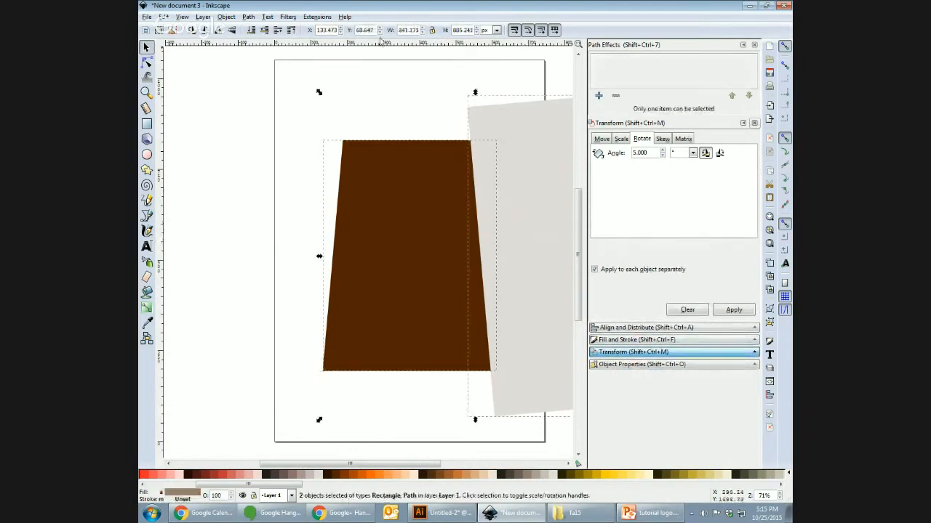
pyautogui.click(248, 17)
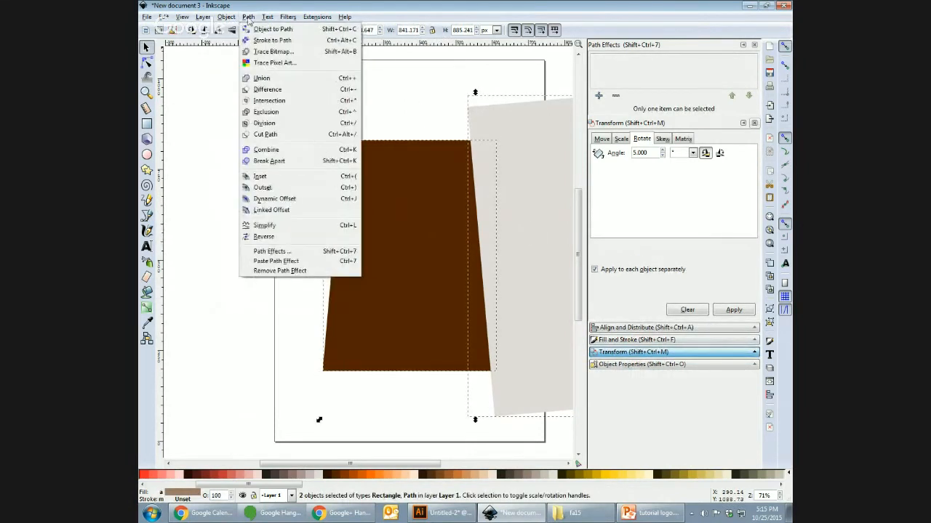
pyautogui.click(266, 91)
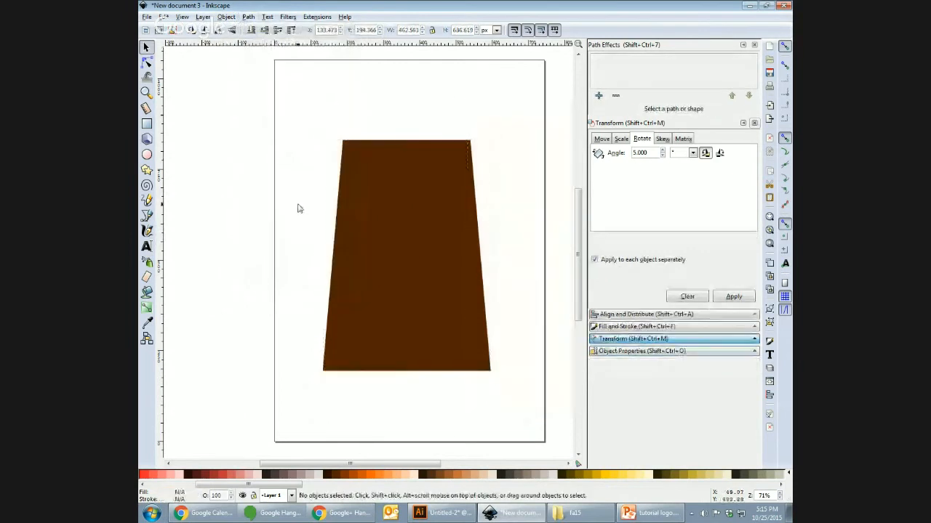
pyautogui.click(382, 247)
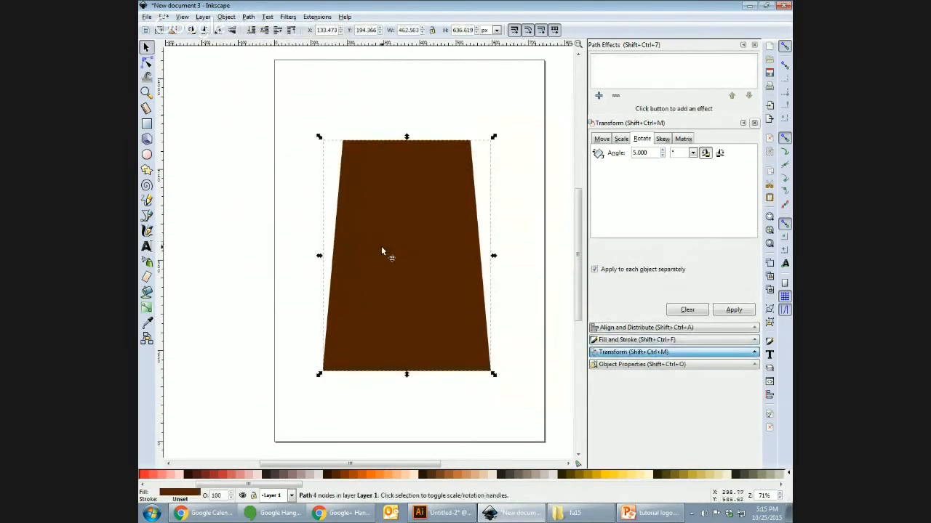
pyautogui.click(255, 261)
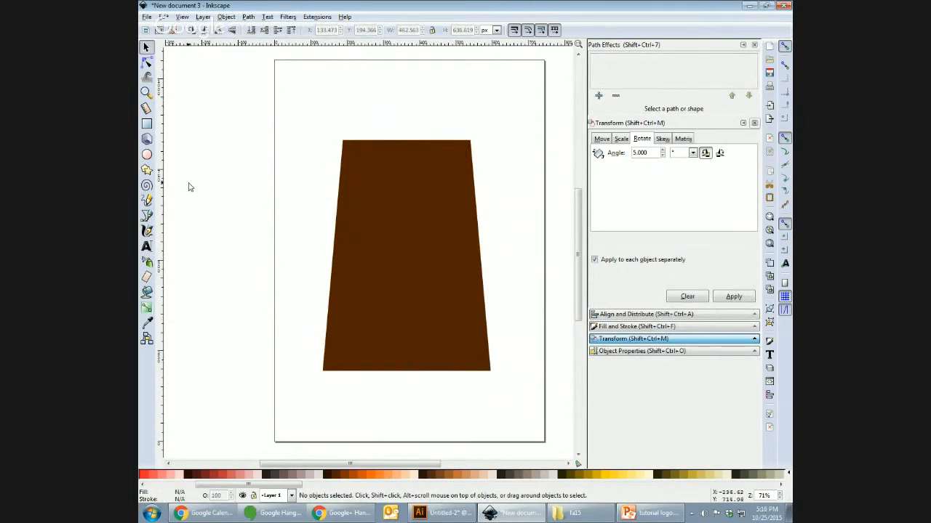
# Draw a horizontal grey bar about 746 px wide across the trapezoid's upper part and thin it to about 37 px high.
pyautogui.click(147, 123)
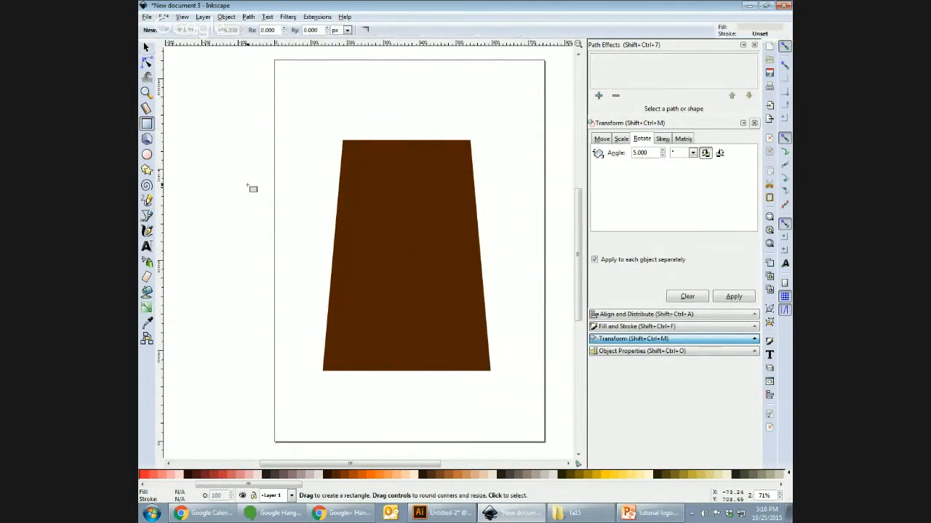
pyautogui.moveTo(247, 185); pyautogui.dragTo(519, 211)
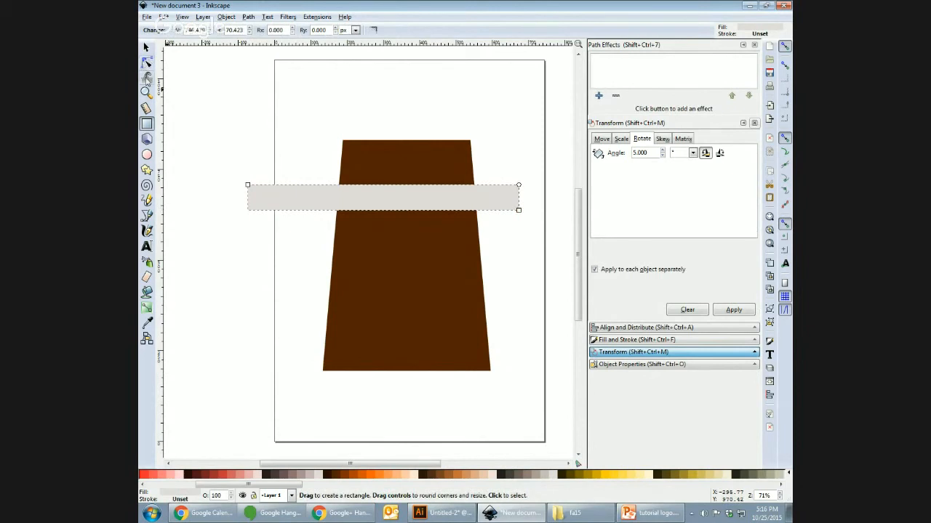
pyautogui.click(146, 48)
pyautogui.moveTo(382, 211); pyautogui.dragTo(389, 205)
# Copy the grey bar twice and space the copies across the middle and lower parts of the trapezoid.
pyautogui.moveTo(314, 200); pyautogui.dragTo(413, 306)
pyautogui.hotkey('ctrl', 'c')
pyautogui.hotkey('ctrl', 'v')
pyautogui.hotkey('ctrl', 'v')
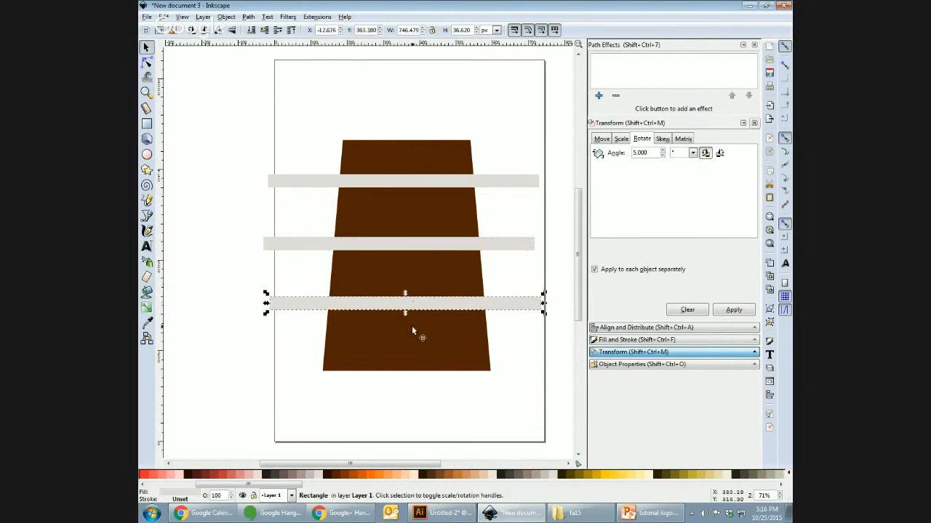
pyautogui.click(305, 154)
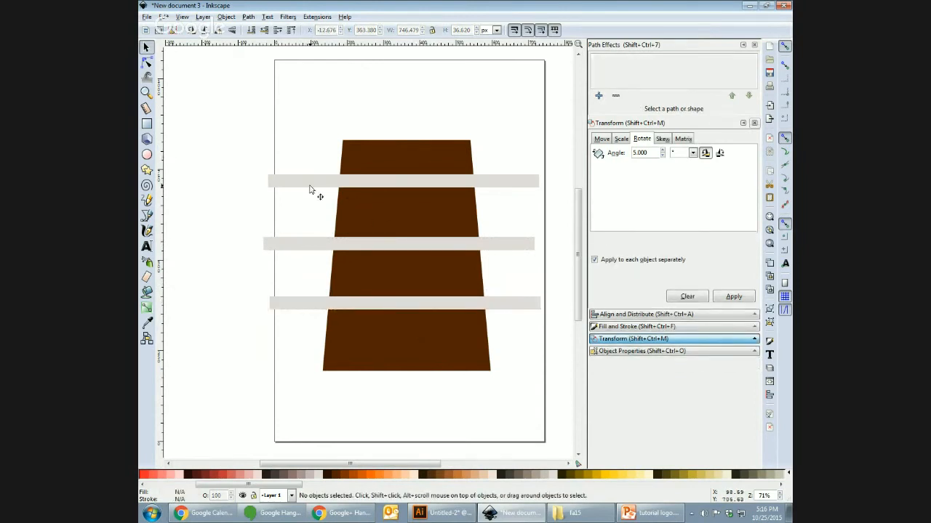
# Cut the top grey bar out of the brown trapezoid with Difference.
pyautogui.click(310, 181)
pyautogui.keyDown('shift'); pyautogui.click(385, 208); pyautogui.keyUp('shift')
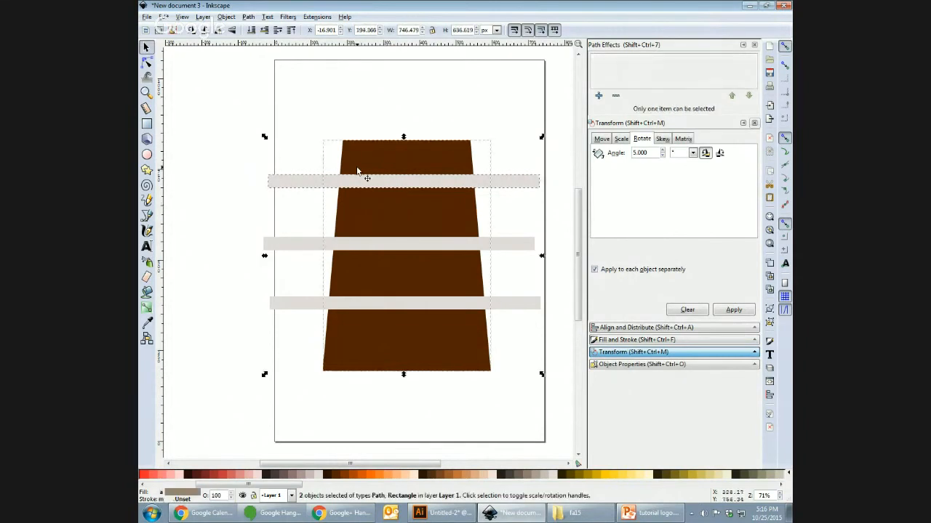
pyautogui.click(248, 17)
pyautogui.click(275, 92)
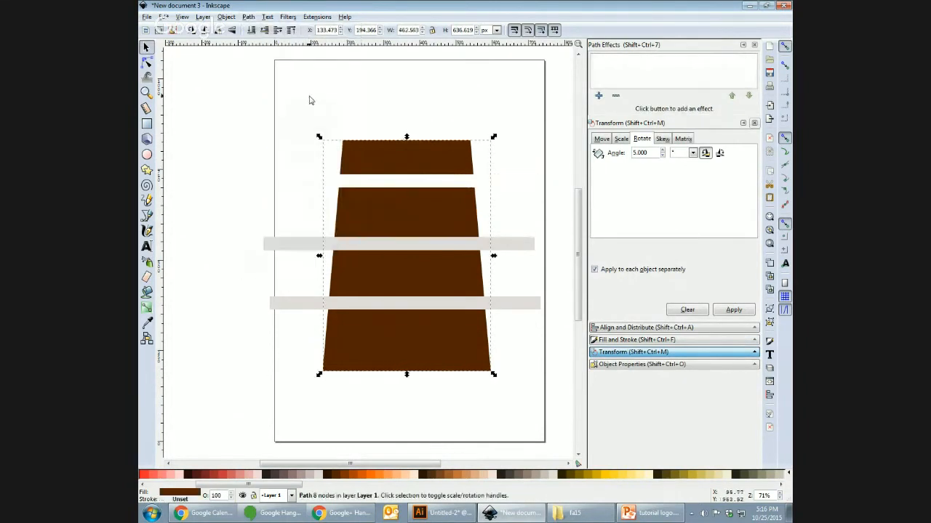
pyautogui.click(307, 97)
# Cut the middle grey bar out of the brown trapezoid with Difference.
pyautogui.click(362, 208)
pyautogui.keyDown('shift'); pyautogui.click(367, 247); pyautogui.keyUp('shift')
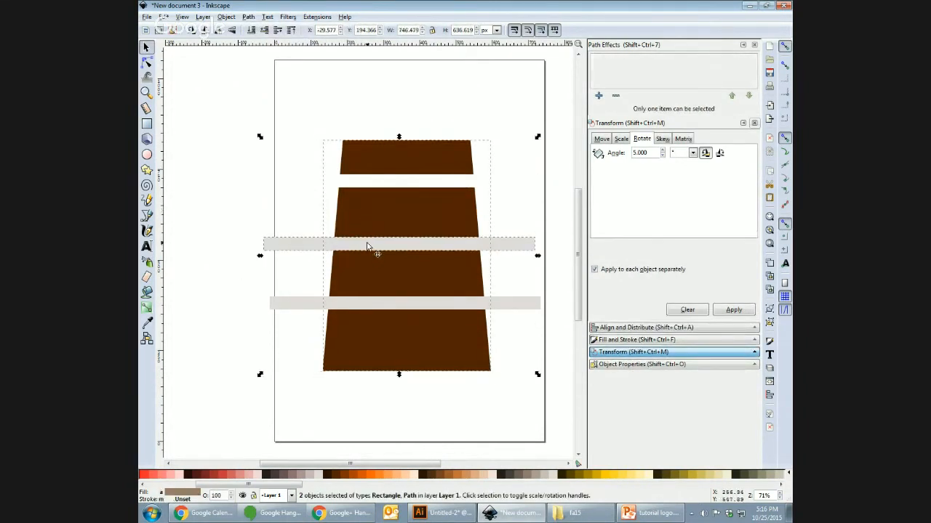
pyautogui.click(248, 17)
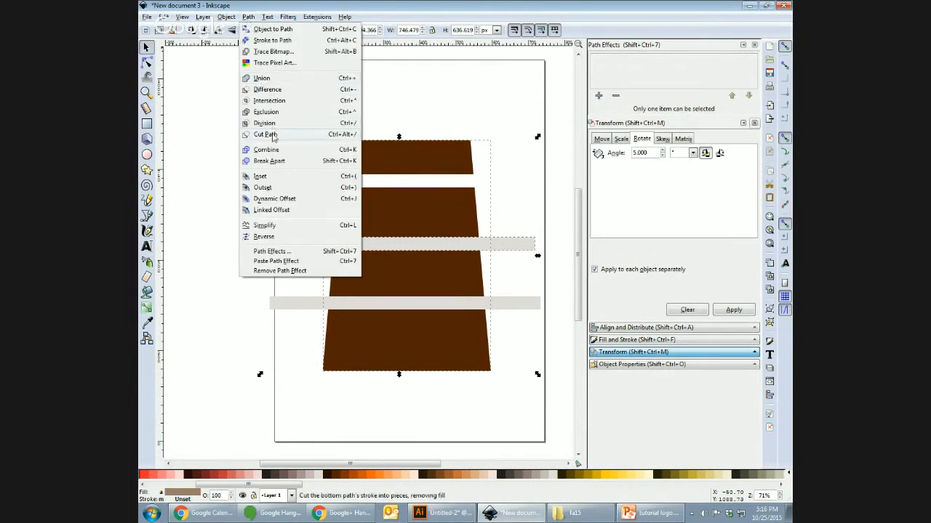
pyautogui.click(268, 89)
# Cut the lowest grey bar out of the brown trapezoid with Difference and deselect the result.
pyautogui.click(396, 302)
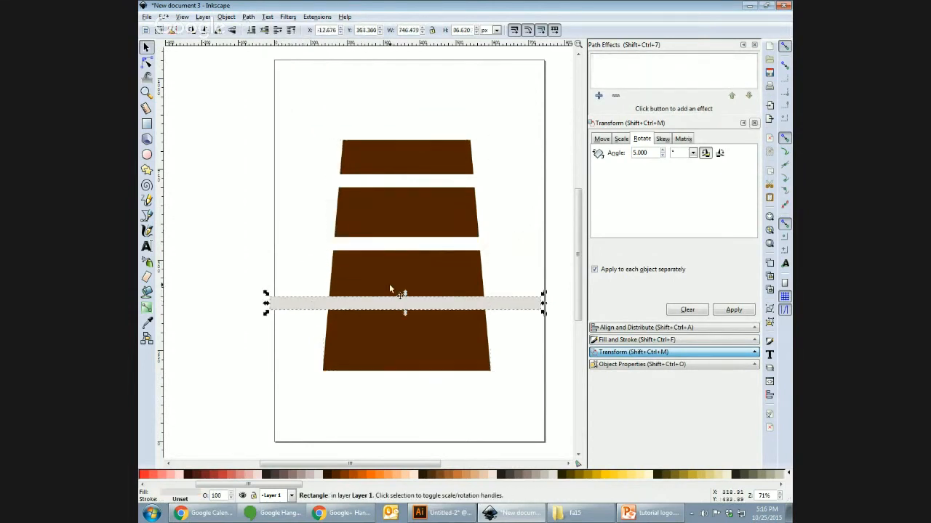
pyautogui.keyDown('shift'); pyautogui.click(394, 279); pyautogui.keyUp('shift')
pyautogui.click(248, 17)
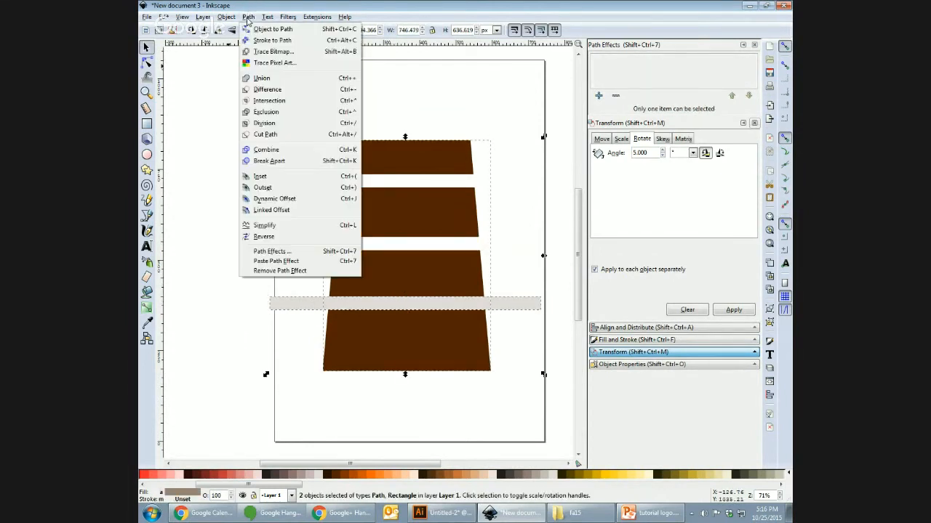
pyautogui.click(267, 90)
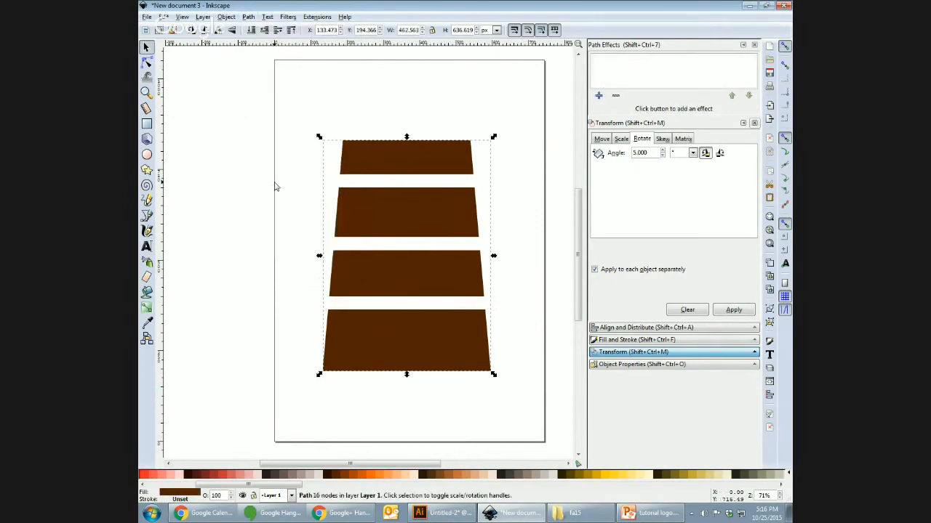
pyautogui.press('Escape')
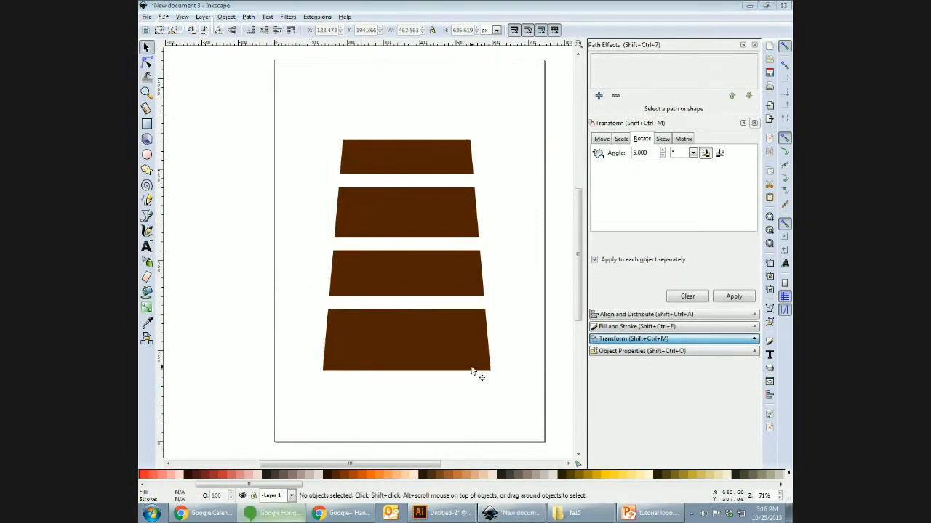
# Shift the striped trapezoid slightly up and left and try to ungroup it into separate stripes.
pyautogui.click(381, 374)
pyautogui.click(294, 231)
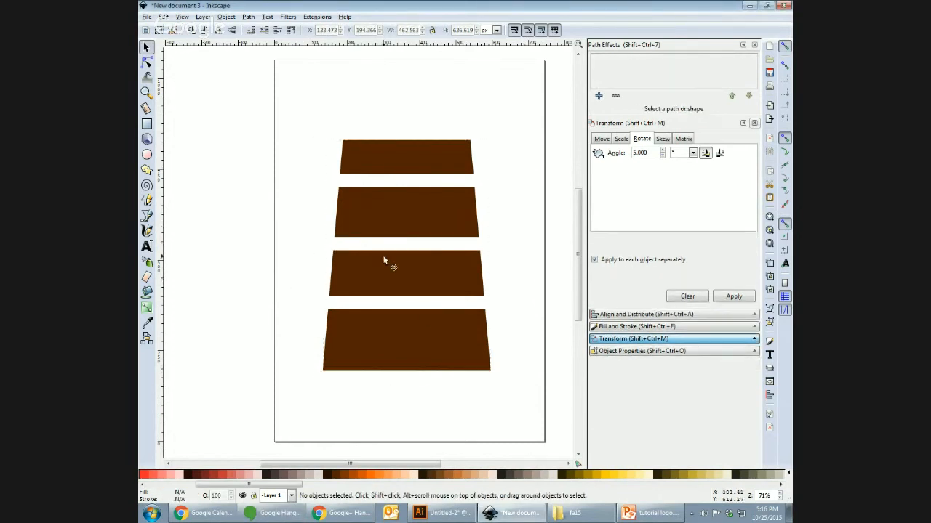
pyautogui.click(384, 261)
pyautogui.moveTo(395, 205)
pyautogui.mouseDown()
pyautogui.moveTo(394, 160)
pyautogui.moveTo(399, 211)
pyautogui.mouseUp()
pyautogui.click(227, 17)
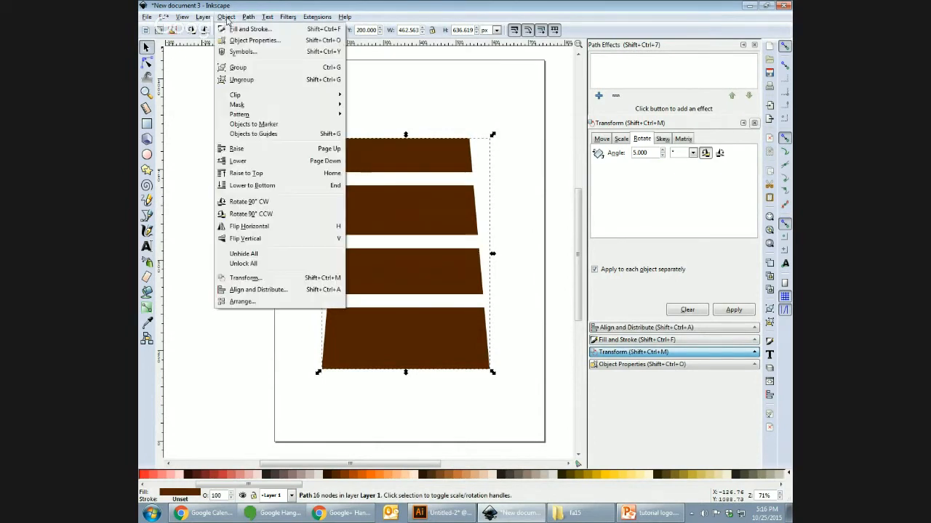
pyautogui.click(242, 79)
pyautogui.click(276, 156)
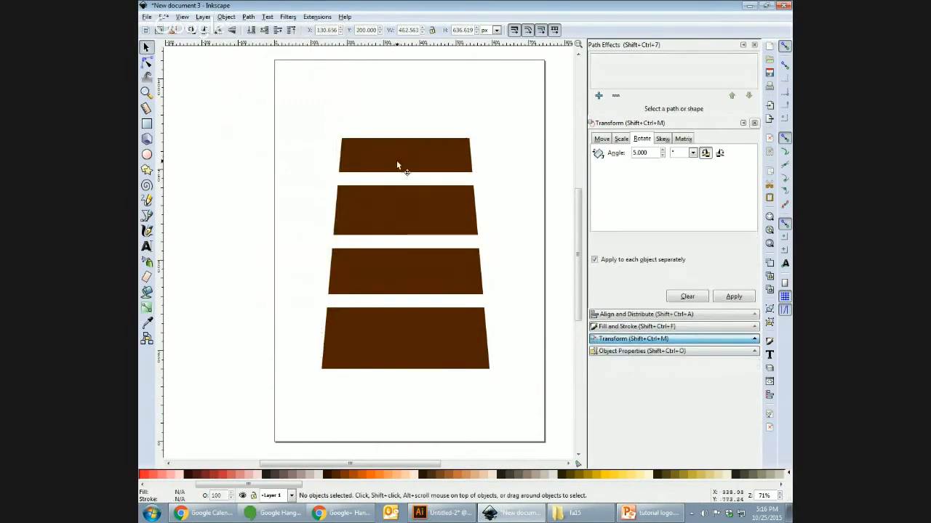
pyautogui.click(396, 161)
pyautogui.click(291, 193)
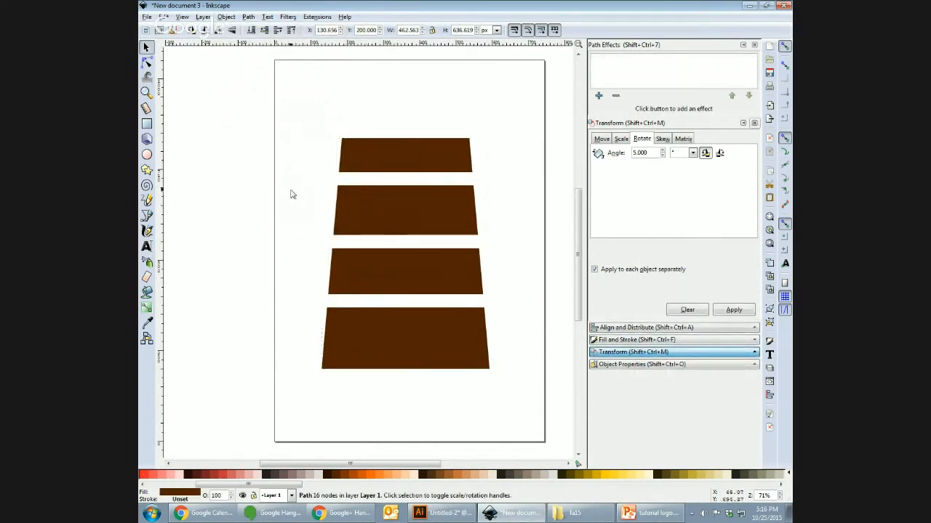
# Break the striped trapezoid path apart into separate stripes and select individual stripes to check the split.
pyautogui.click(375, 163)
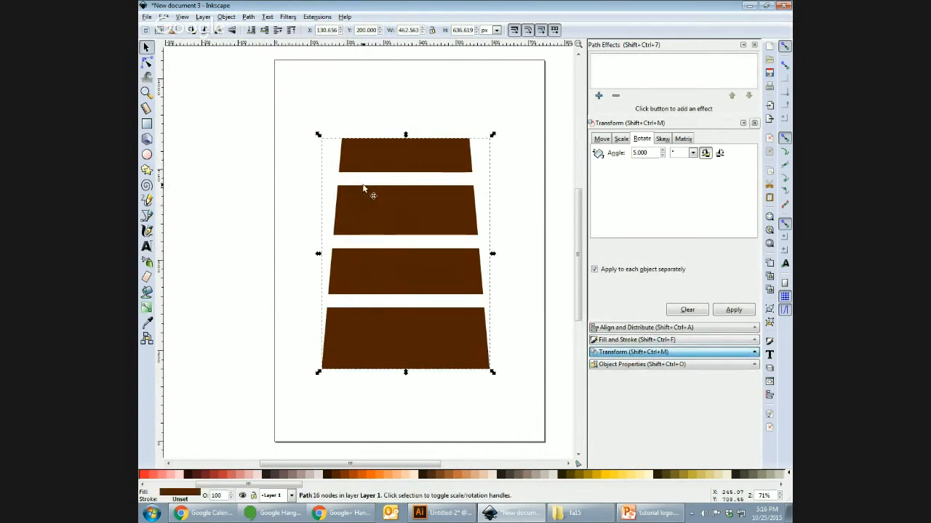
pyautogui.click(248, 17)
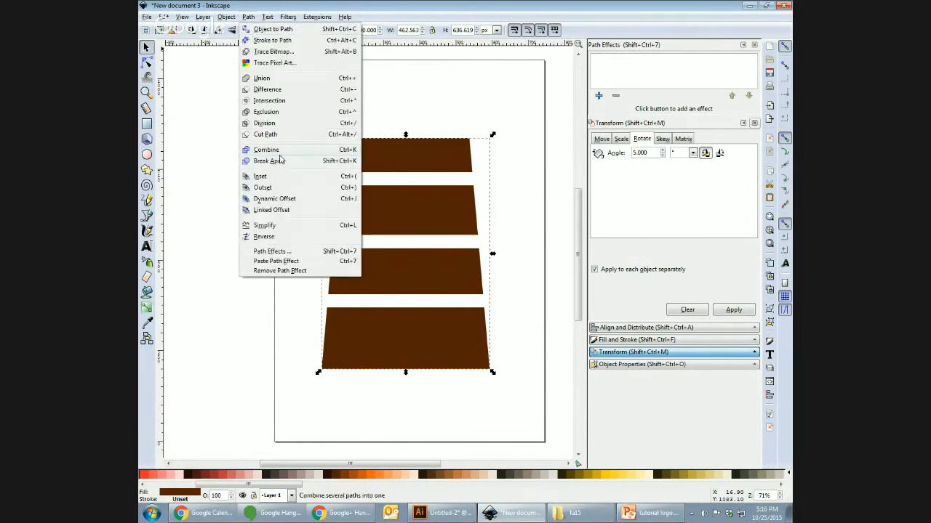
pyautogui.click(280, 162)
pyautogui.click(284, 173)
pyautogui.click(378, 216)
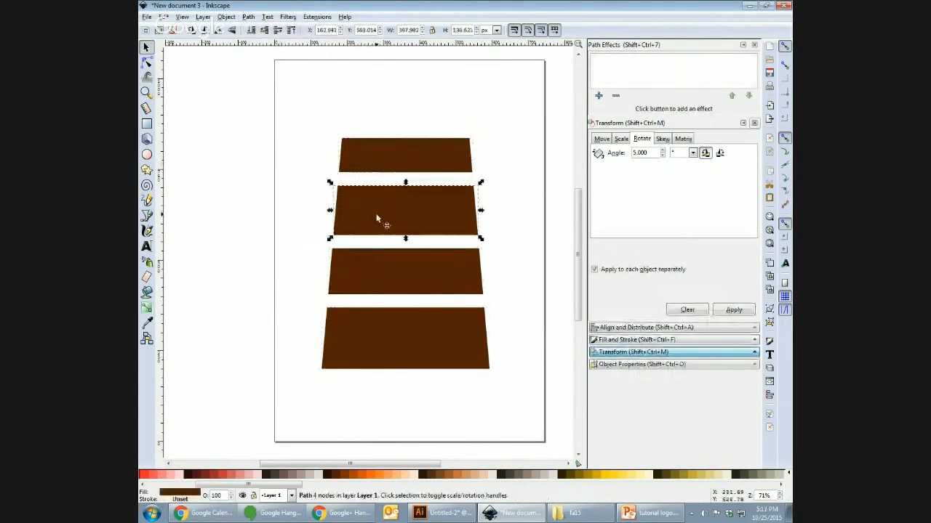
pyautogui.click(385, 277)
pyautogui.click(385, 338)
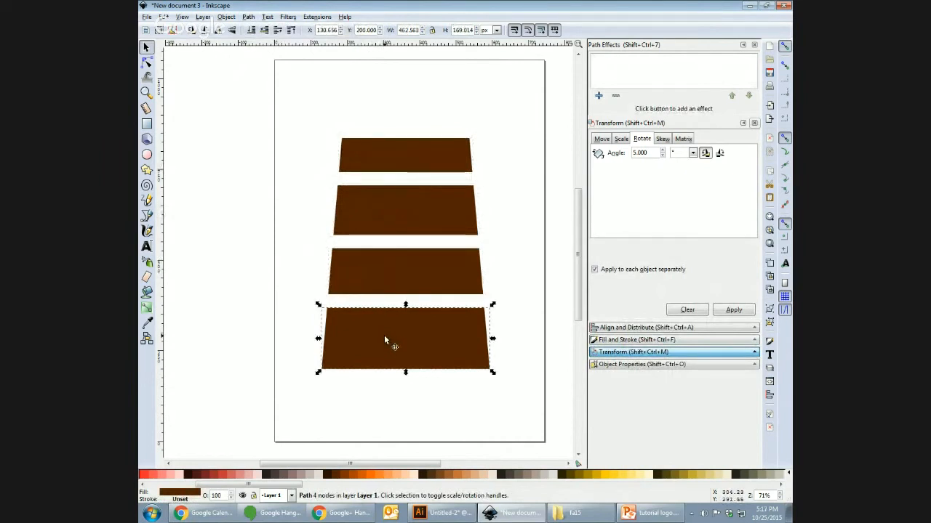
# Try #AA4400 as the lowest stripe's fill, undo it, and fill that stripe with dark brown #502D16 instead.
pyautogui.click(353, 478)
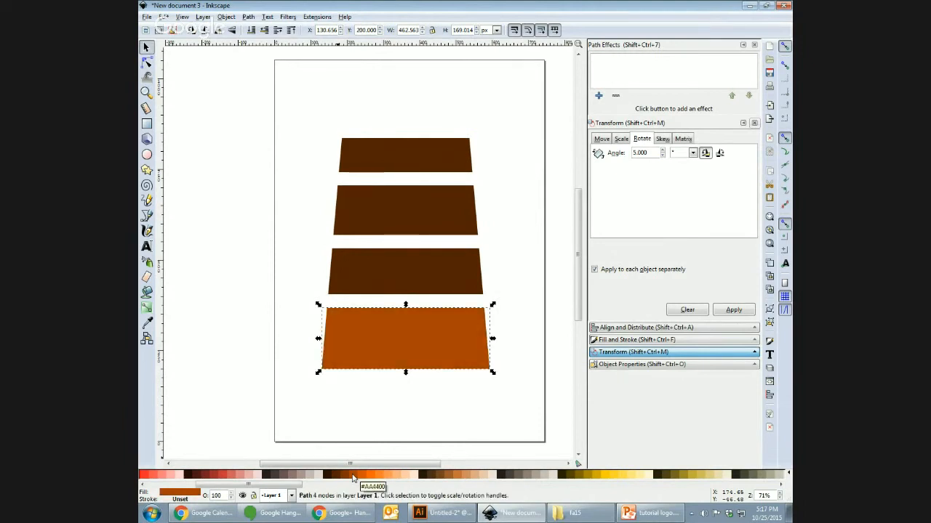
pyautogui.hotkey('ctrl', 'z')
pyautogui.click(415, 276)
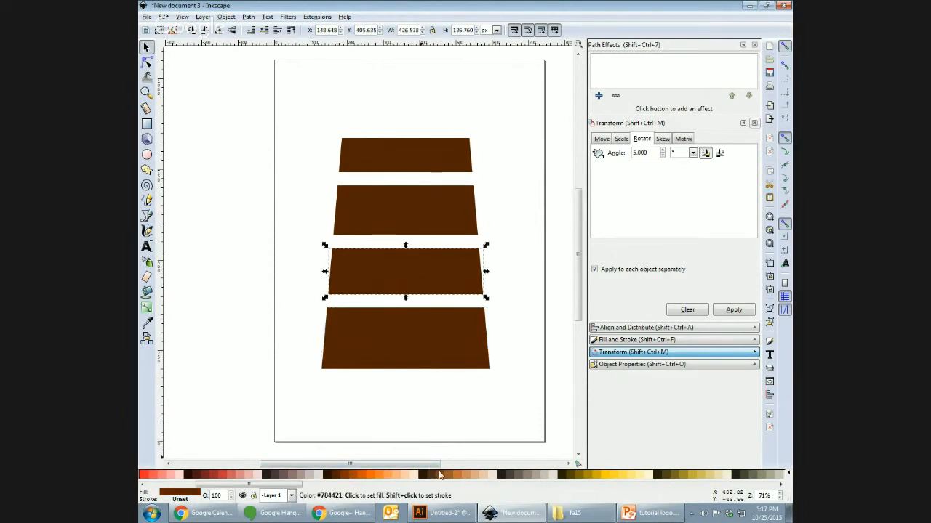
pyautogui.press('Tab')
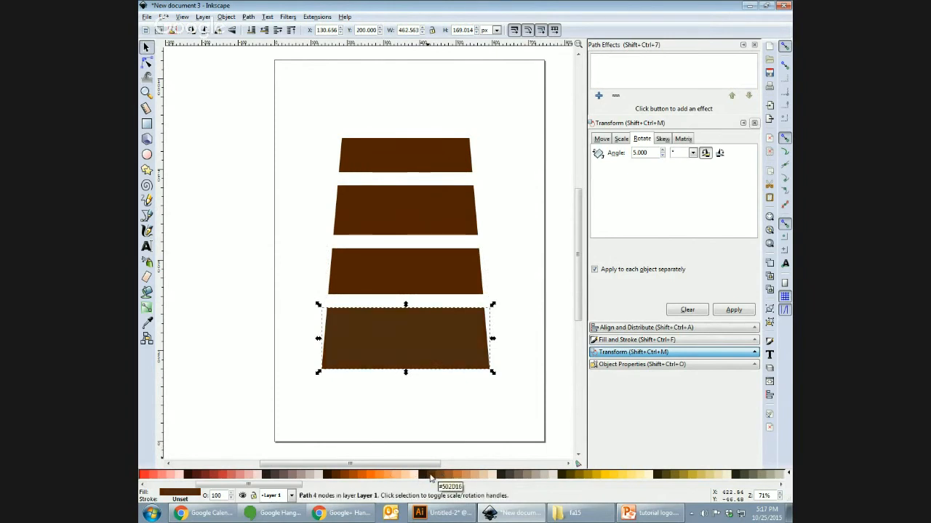
# Fill the three upper stripes with progressively lighter browns going upward, from #784421 on the third stripe to #C87137 on the top one.
pyautogui.click(435, 285)
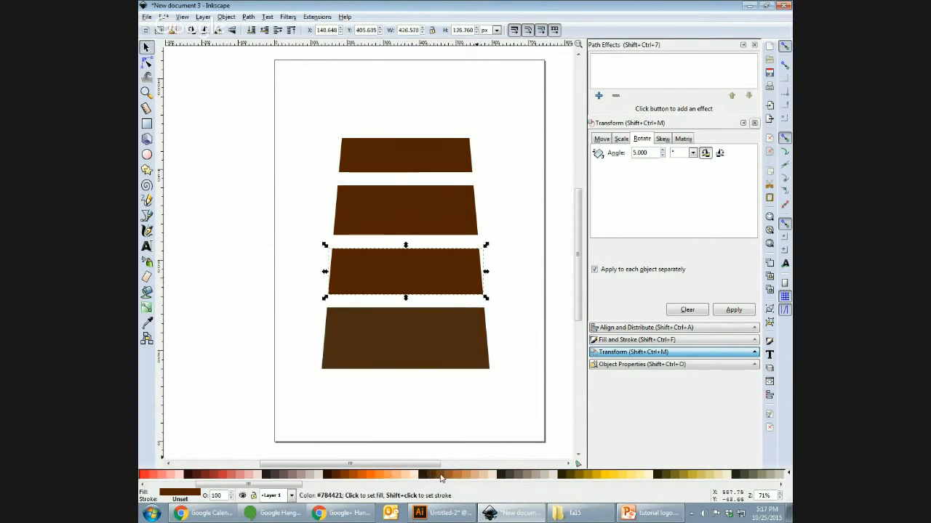
pyautogui.click(440, 476)
pyautogui.click(426, 216)
pyautogui.click(449, 476)
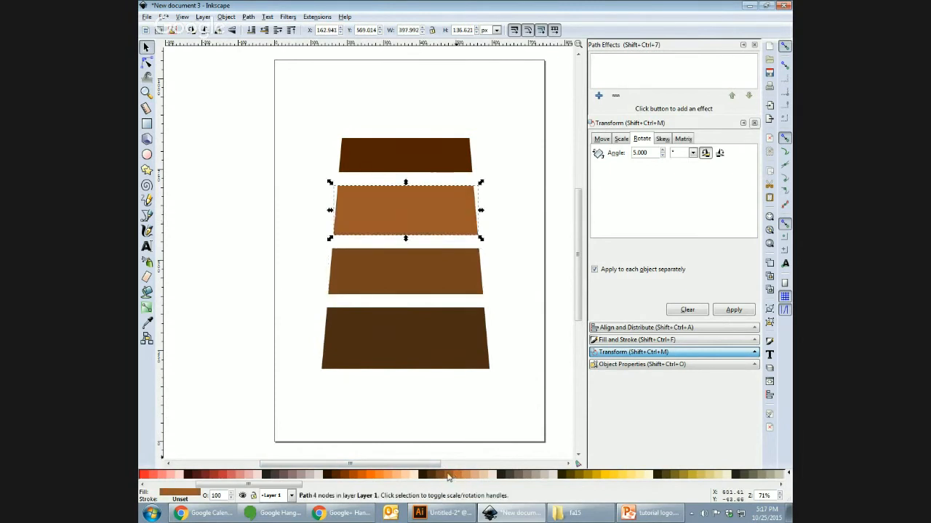
pyautogui.click(412, 162)
pyautogui.click(460, 476)
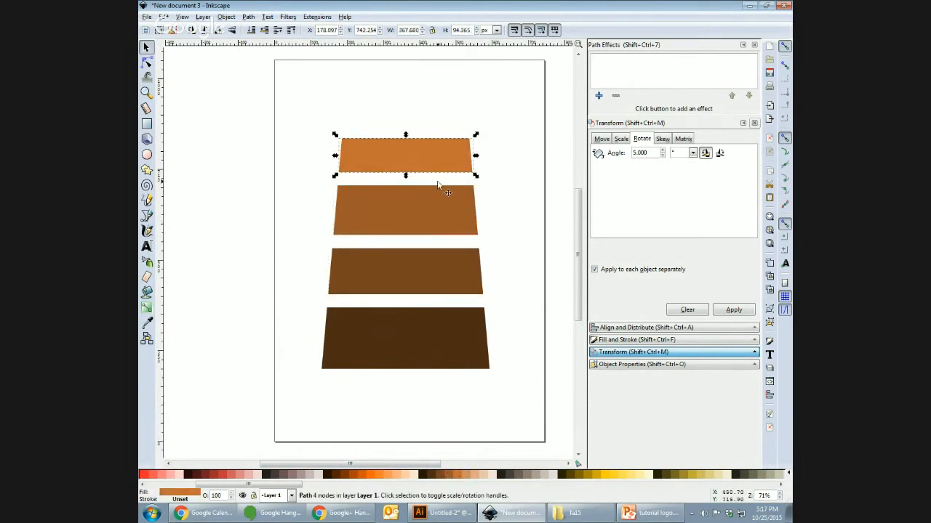
# Open the top stripe's fill settings and look through the RGB, HSL, CMYK, Wheel and CMS colour modes.
pyautogui.press('n')
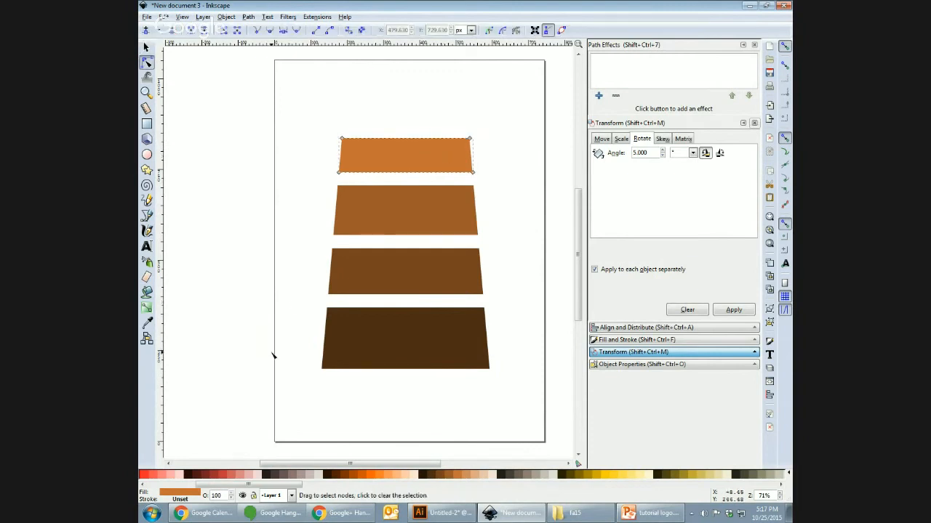
pyautogui.click(174, 493)
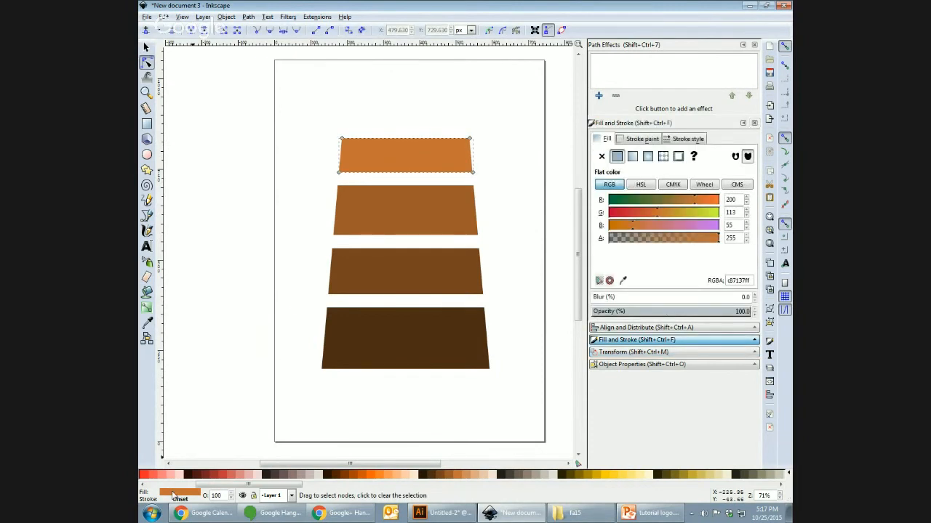
pyautogui.click(643, 186)
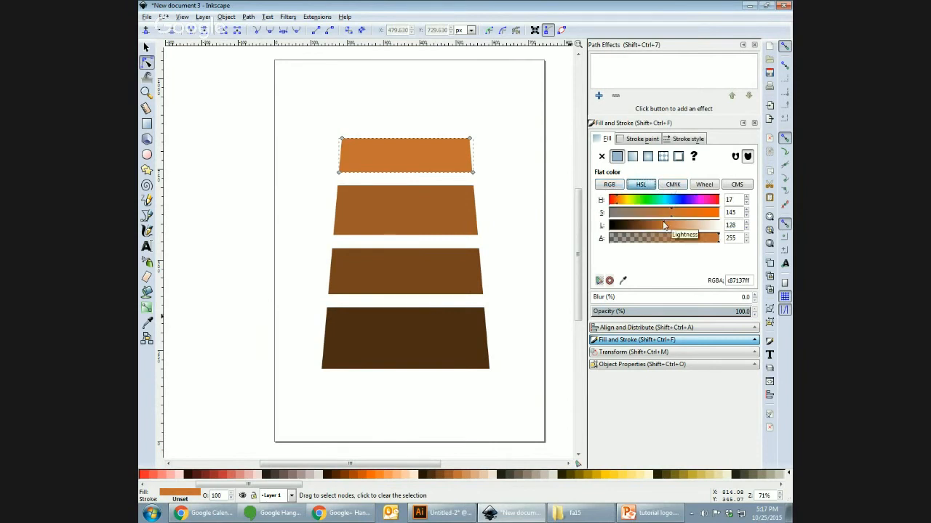
pyautogui.moveTo(663, 226)
pyautogui.mouseDown()
pyautogui.moveTo(651, 225)
pyautogui.moveTo(673, 222)
pyautogui.mouseUp()
pyautogui.click(675, 185)
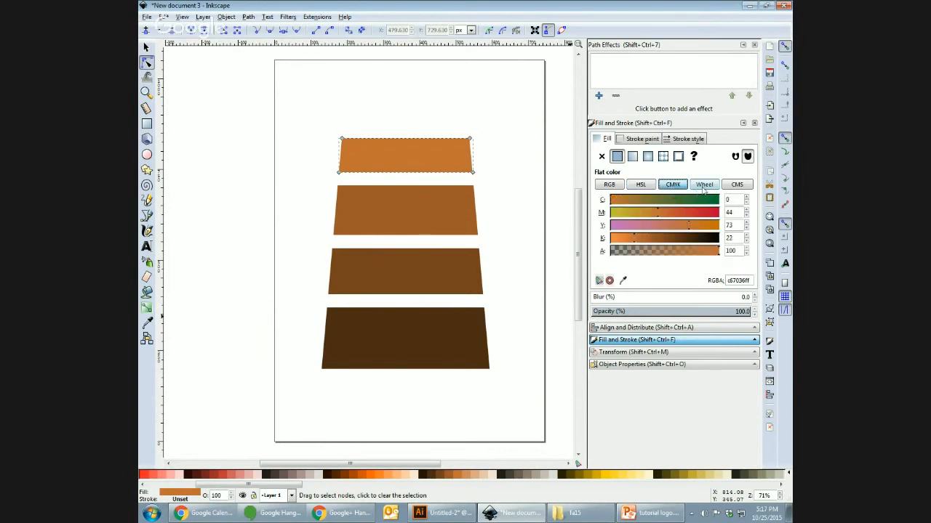
pyautogui.click(704, 184)
pyautogui.click(672, 184)
pyautogui.click(641, 184)
pyautogui.click(610, 185)
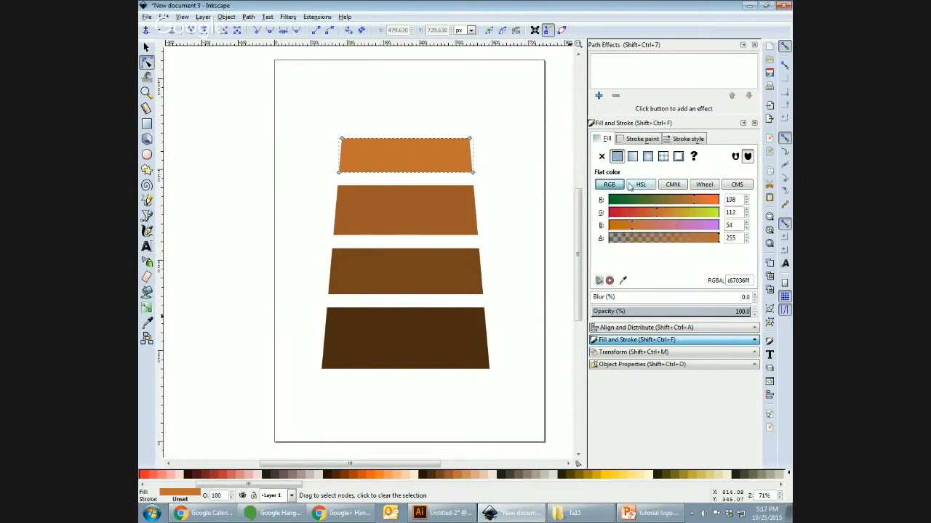
pyautogui.click(736, 191)
pyautogui.click(703, 184)
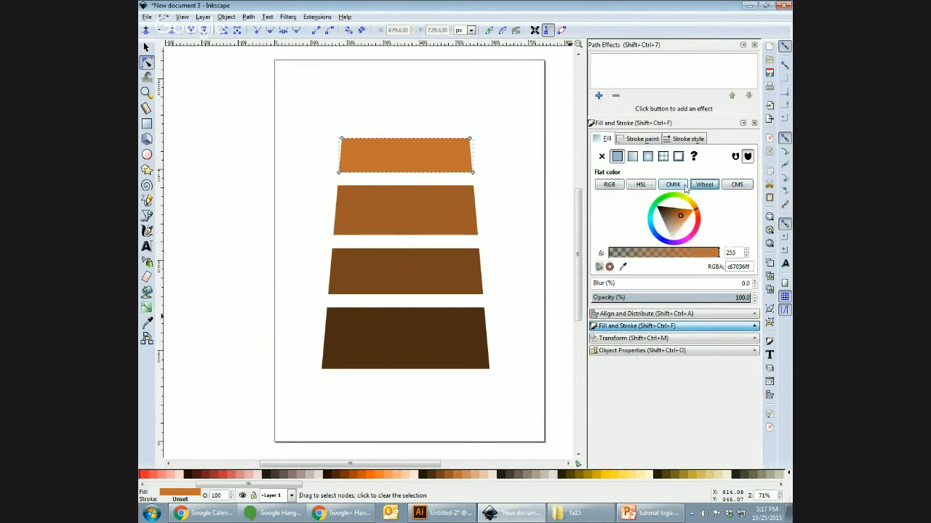
pyautogui.click(672, 185)
pyautogui.click(701, 184)
# Darken the top stripe's fill to 975428 on the colour wheel, and raise its HSL lightness to 160.
pyautogui.moveTo(682, 219); pyautogui.dragTo(674, 211)
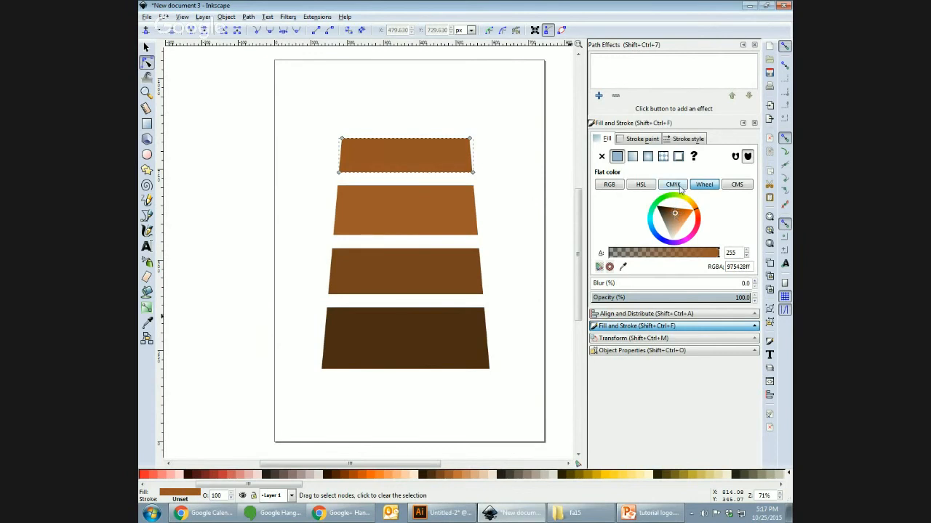
pyautogui.click(674, 184)
pyautogui.click(641, 185)
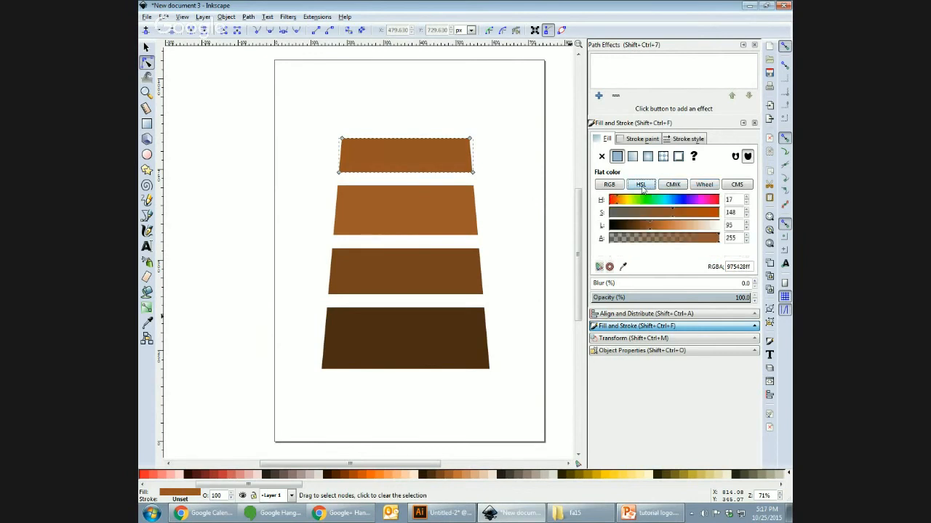
pyautogui.moveTo(650, 226); pyautogui.dragTo(677, 225)
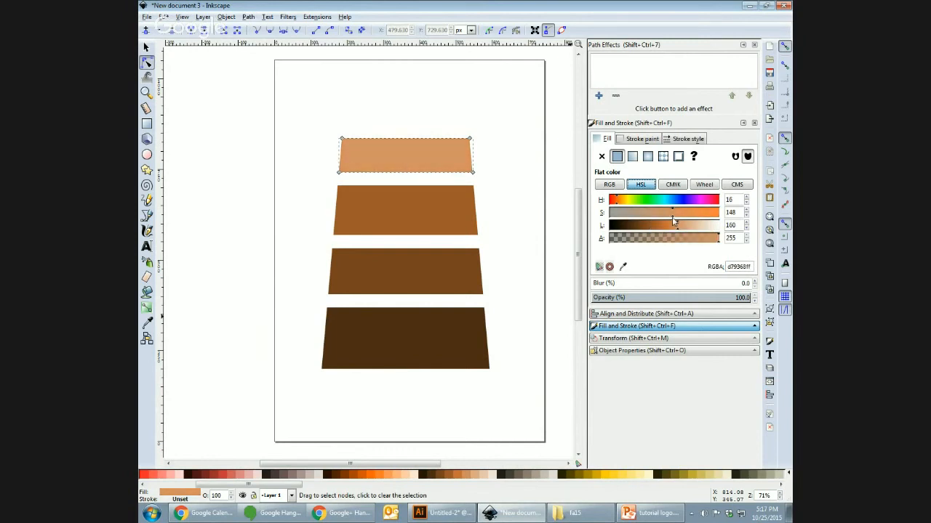
# Mute the top stripe's fill to greyish brown a68673 on the colour wheel and deselect the stripe.
pyautogui.click(669, 186)
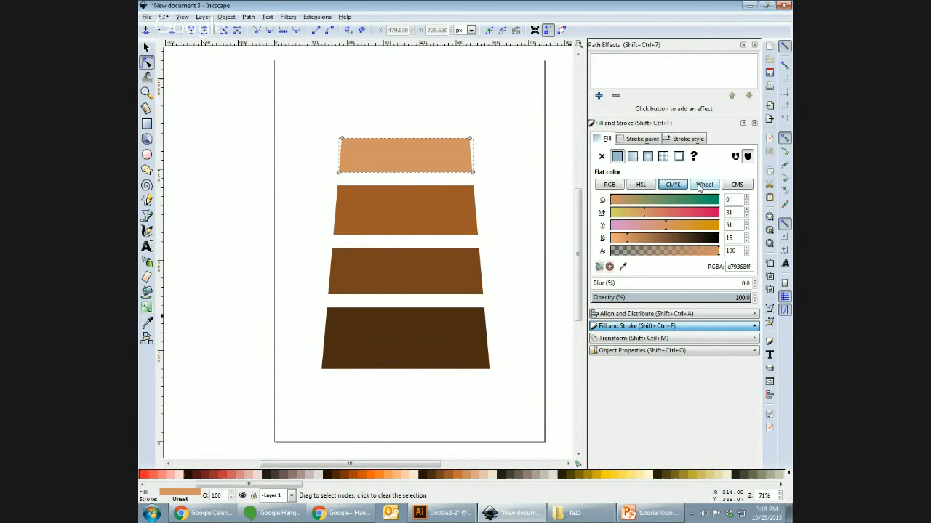
pyautogui.click(641, 185)
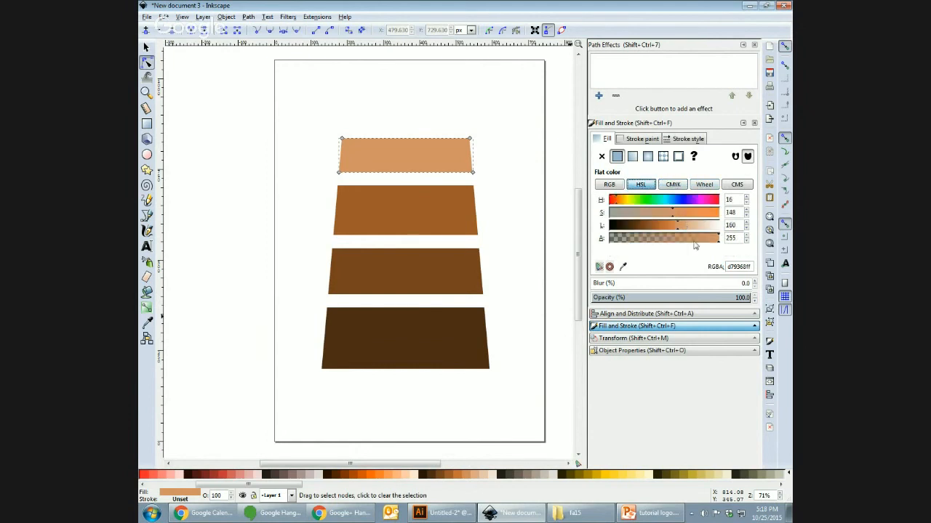
pyautogui.click(702, 185)
pyautogui.moveTo(679, 224); pyautogui.dragTo(670, 222)
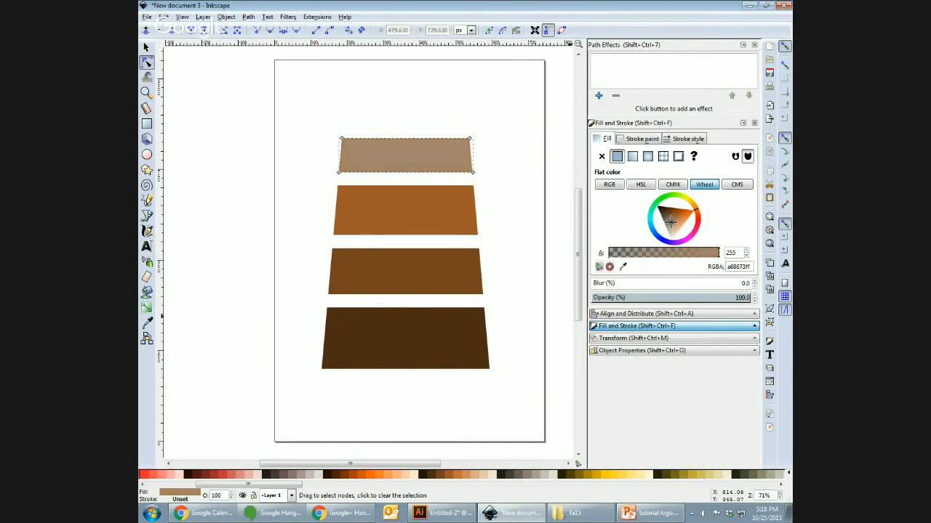
pyautogui.click(572, 251)
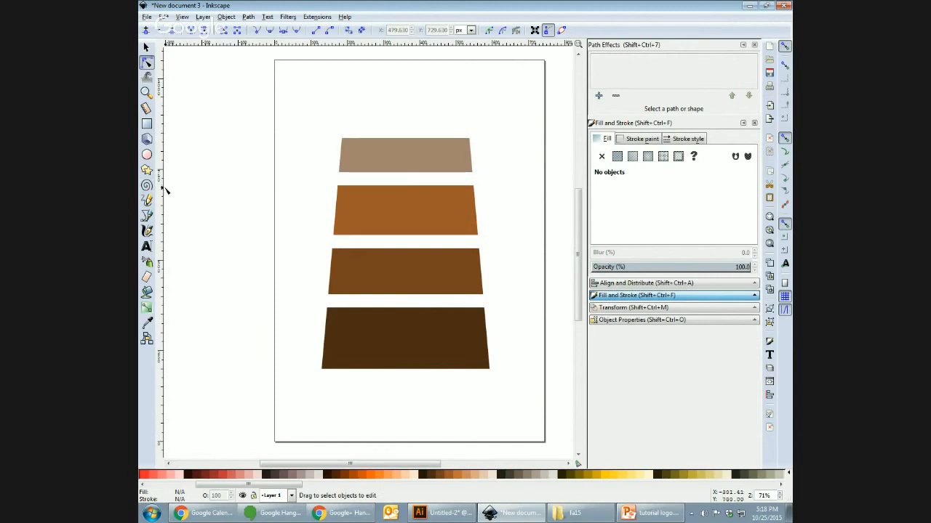
# Draw a narrow vertical rectangle about 73 by 380 px and place it over the middle of the two lower stripes.
pyautogui.click(146, 122)
pyautogui.moveTo(278, 383); pyautogui.dragTo(252, 247)
pyautogui.press('s')
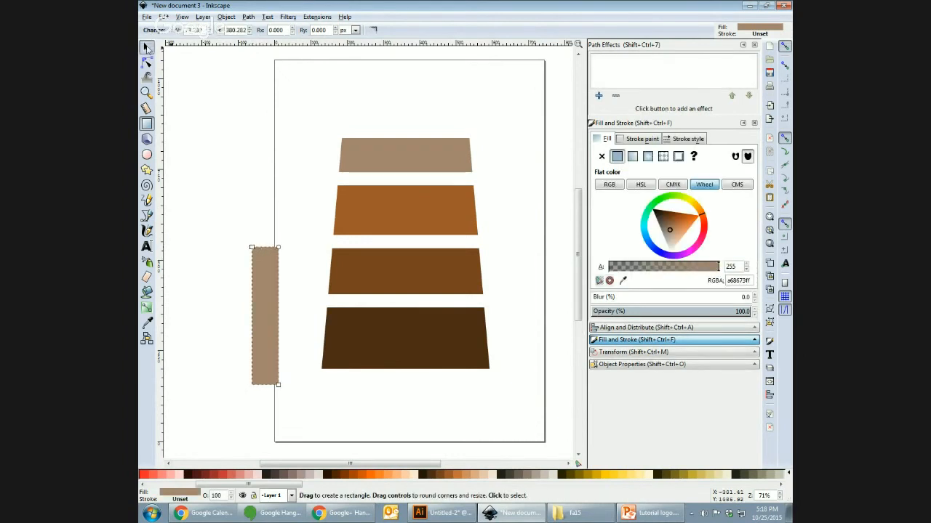
pyautogui.moveTo(267, 379); pyautogui.dragTo(409, 369)
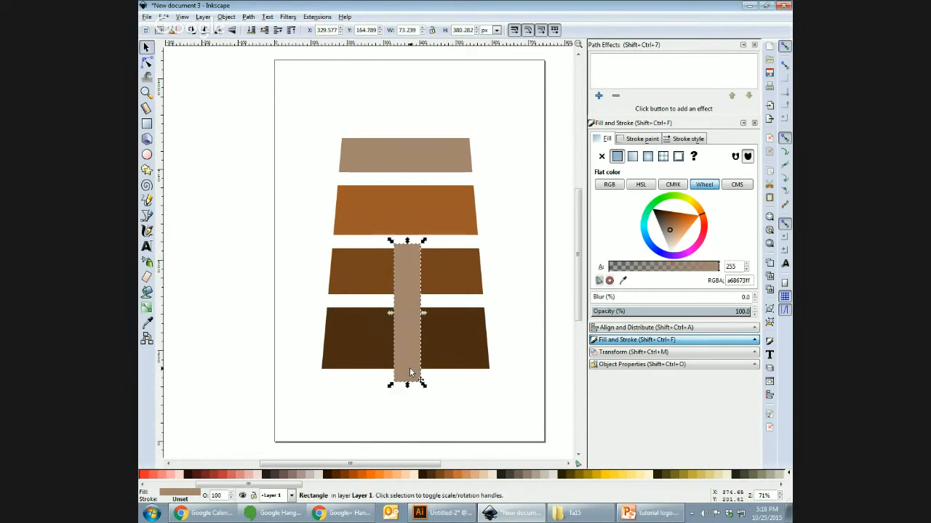
# Distribute the centres of all four stripes and the vertical bar equidistantly horizontally, and deselect them.
pyautogui.moveTo(296, 95); pyautogui.dragTo(519, 415)
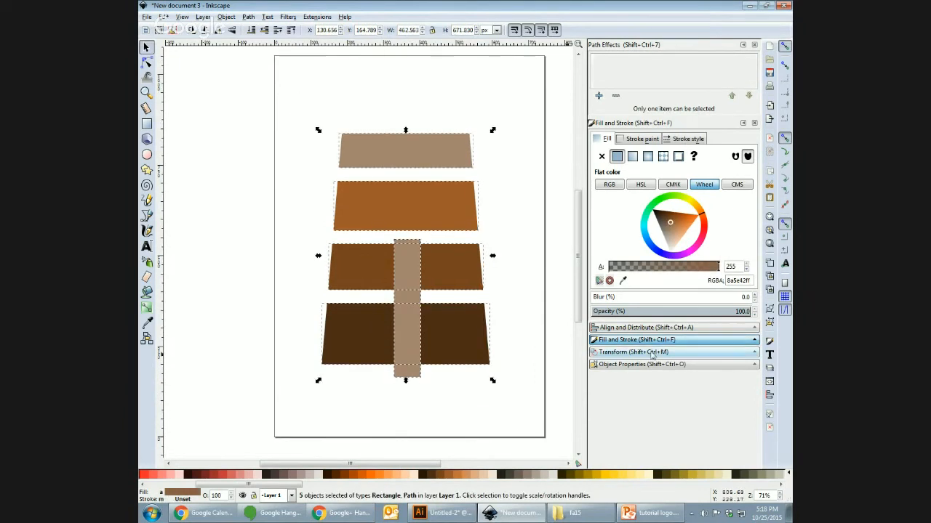
pyautogui.click(658, 328)
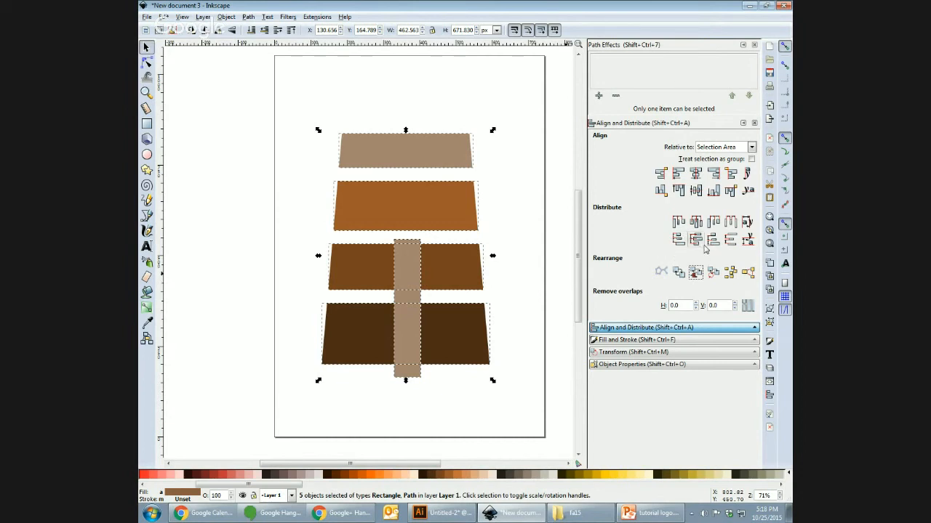
pyautogui.click(696, 222)
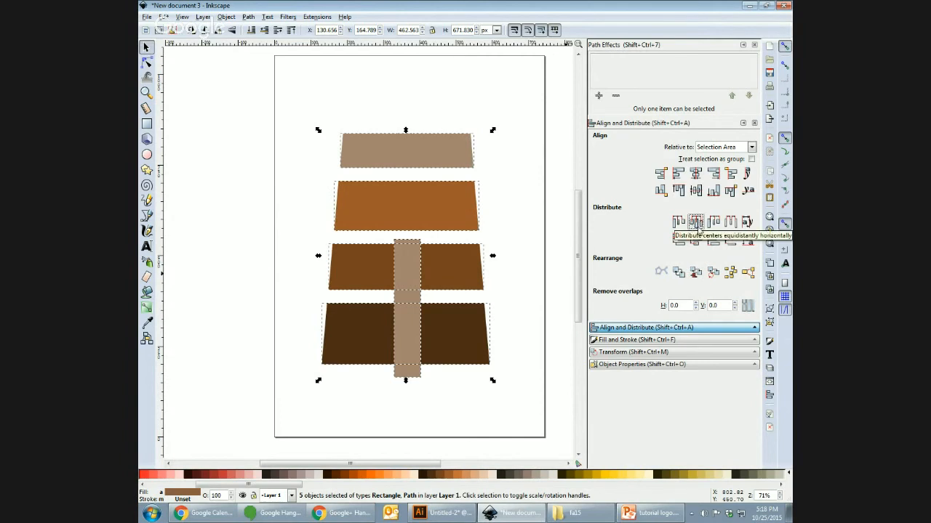
pyautogui.click(457, 425)
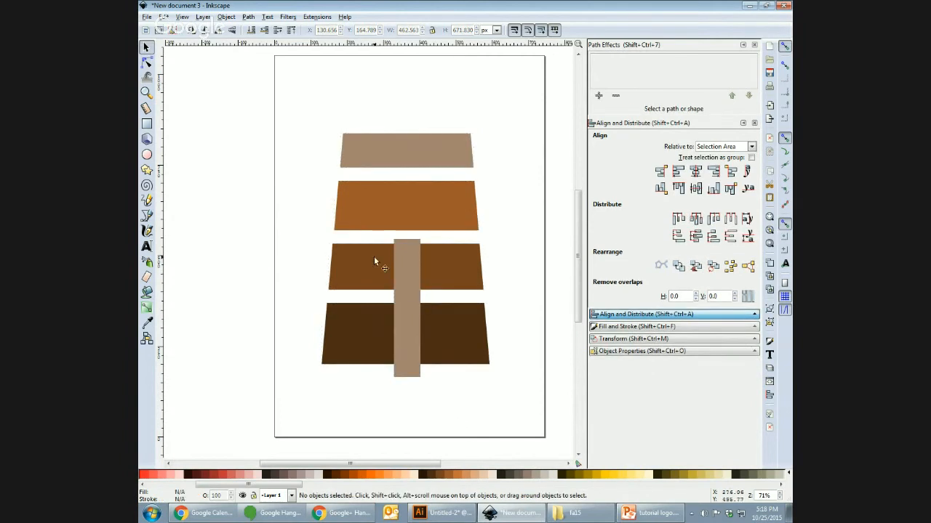
# Cut the vertical bar out of the third stripe with Difference, and undo the cut.
pyautogui.click(352, 264)
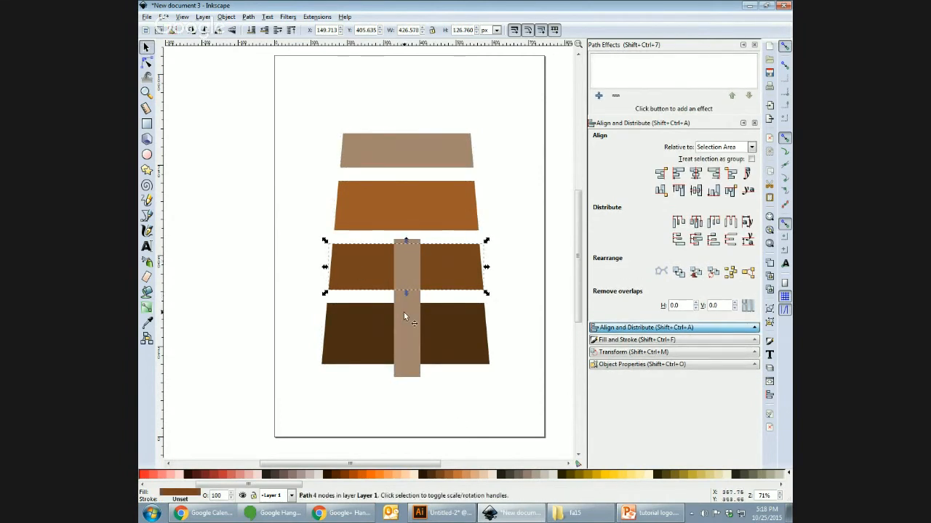
pyautogui.keyDown('shift'); pyautogui.click(403, 313); pyautogui.keyUp('shift')
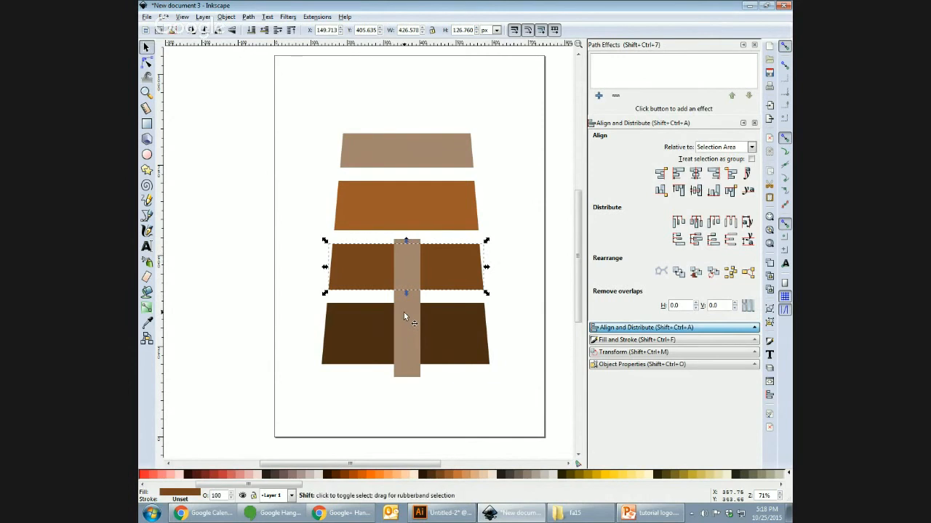
pyautogui.click(248, 17)
pyautogui.click(265, 90)
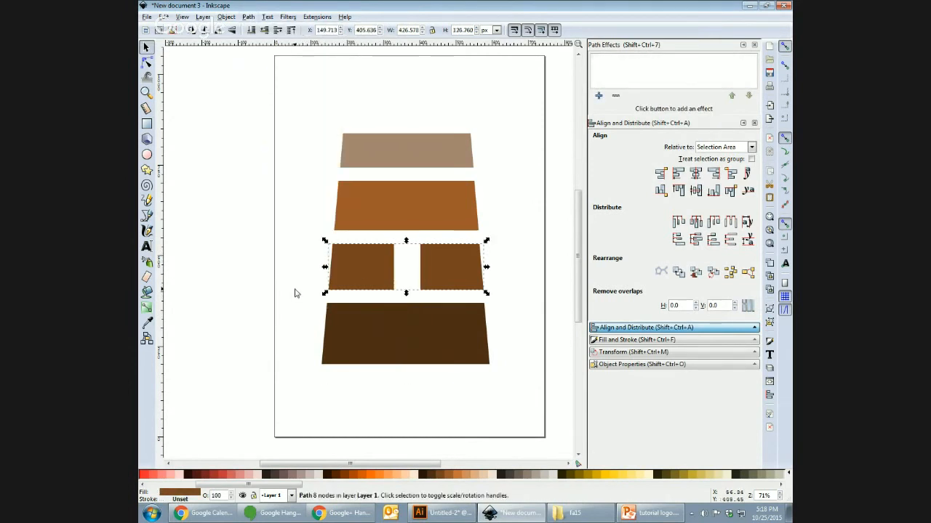
pyautogui.click(406, 298)
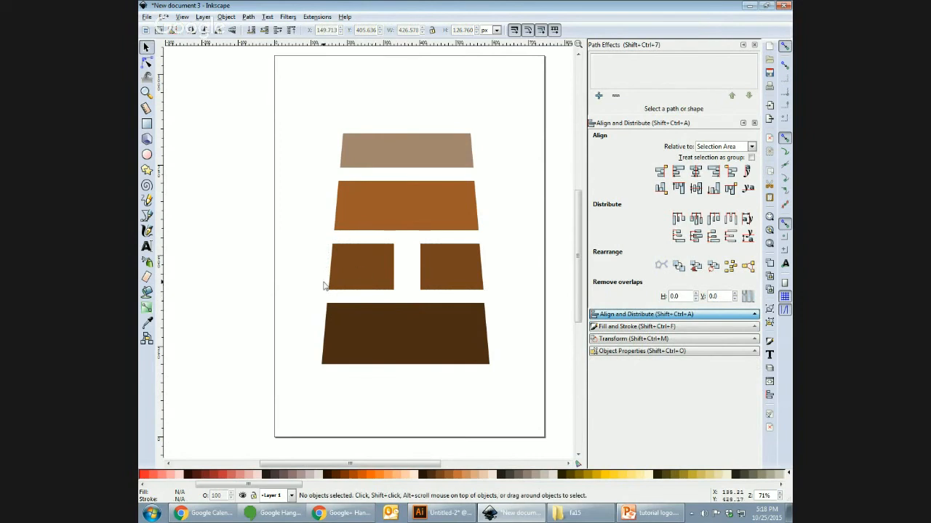
pyautogui.hotkey('ctrl', 'z')
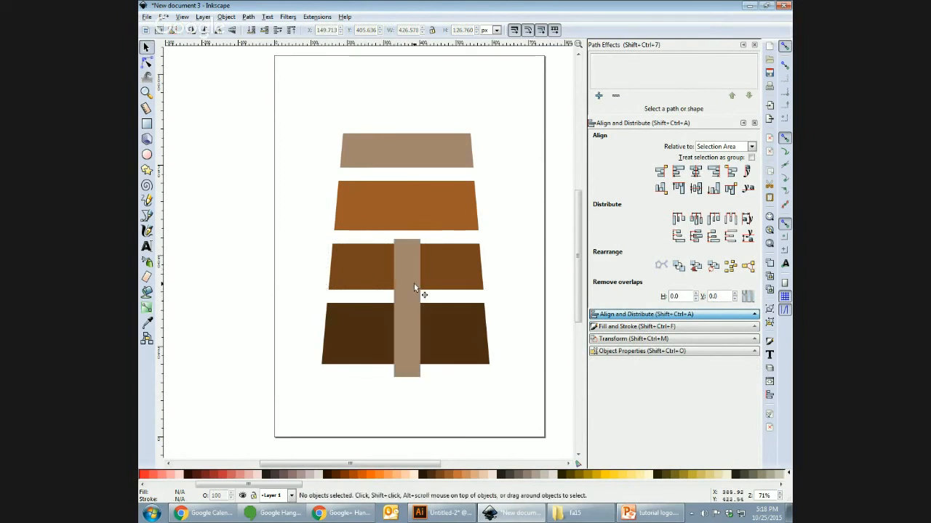
# Try to cut the vertical bar out of both lower stripes at once with Difference.
pyautogui.click(409, 323)
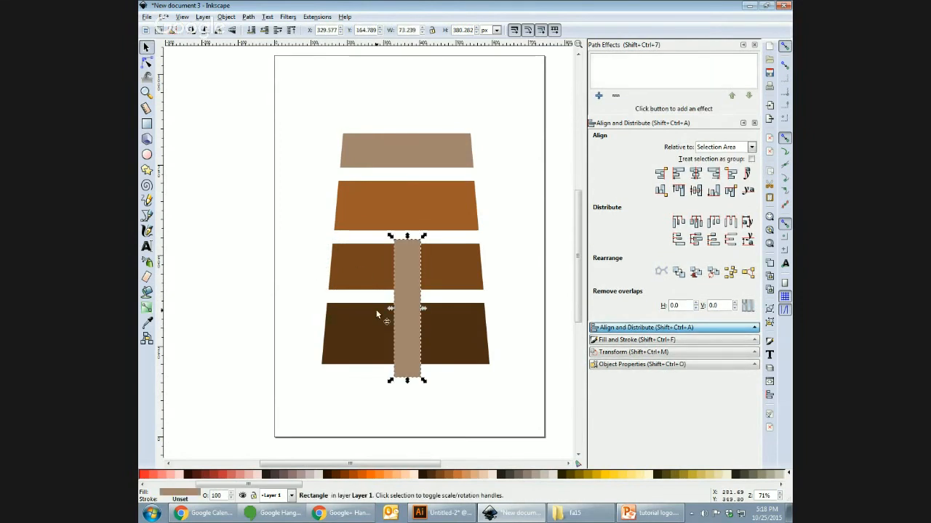
pyautogui.keyDown('shift'); pyautogui.click(364, 263); pyautogui.keyUp('shift')
pyautogui.keyDown('shift'); pyautogui.click(354, 338); pyautogui.keyUp('shift')
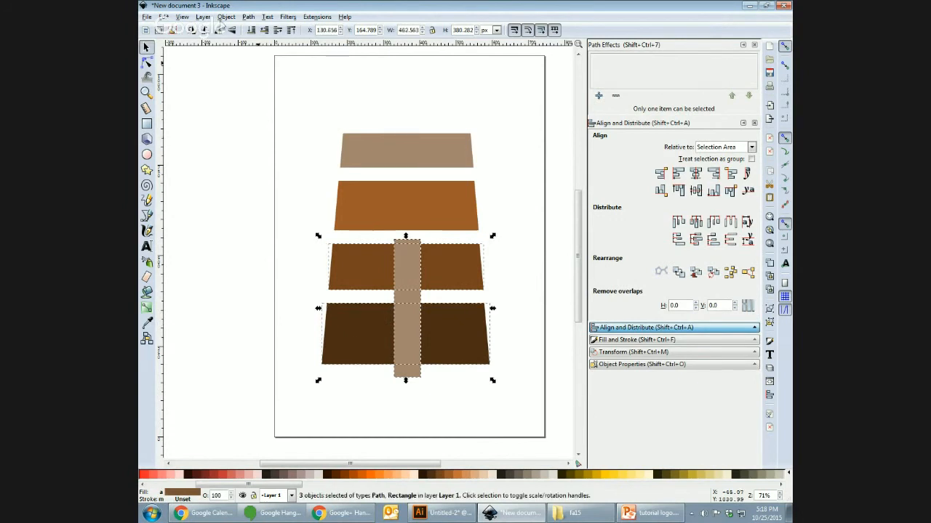
pyautogui.click(248, 16)
pyautogui.click(264, 91)
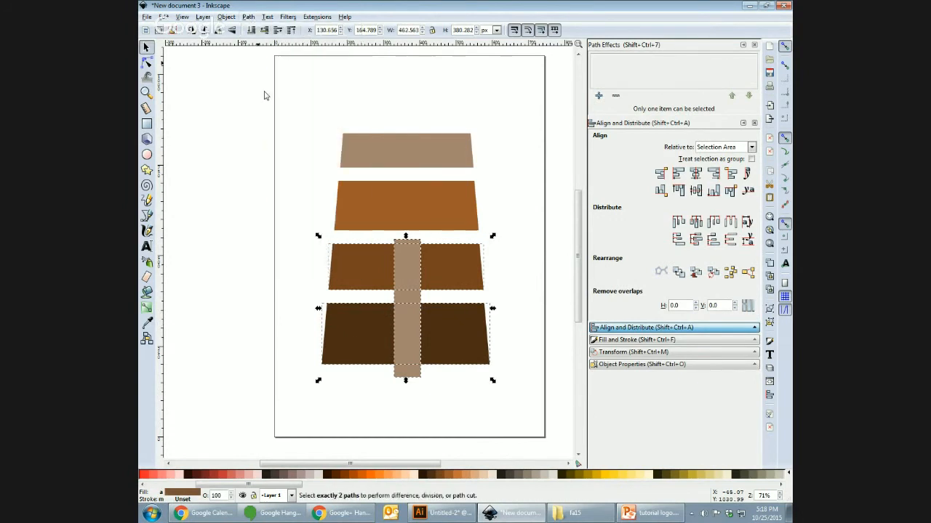
pyautogui.click(276, 212)
# Subtract the vertical bar from the third stripe with Difference, and undo the operation.
pyautogui.click(353, 264)
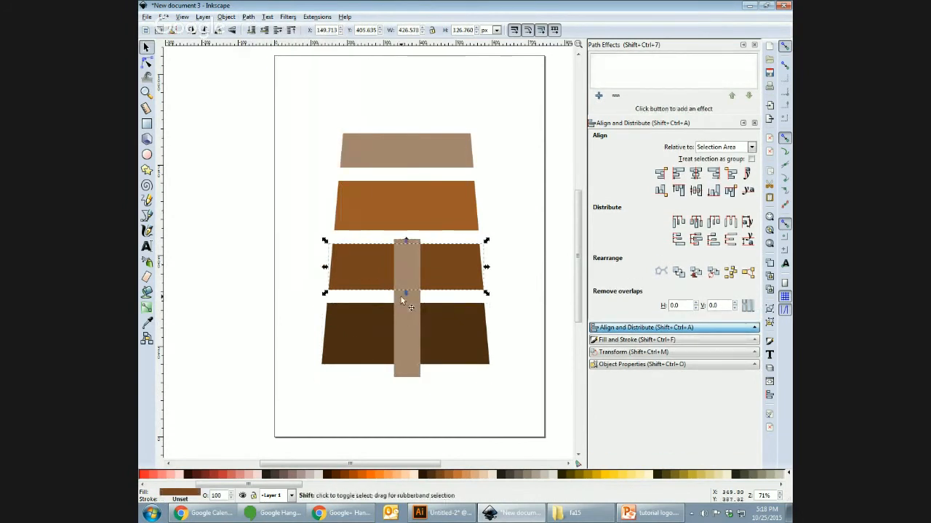
pyautogui.keyDown('shift'); pyautogui.click(403, 302); pyautogui.keyUp('shift')
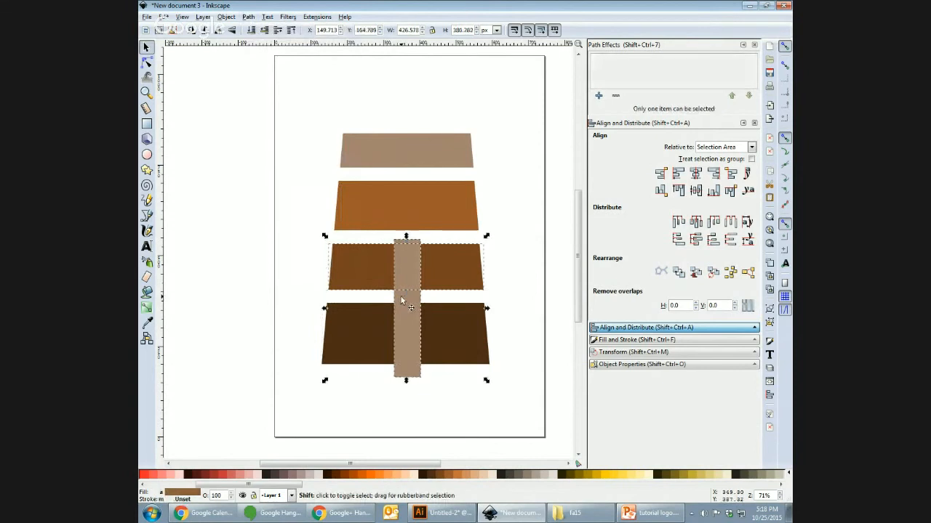
pyautogui.click(227, 18)
pyautogui.moveTo(248, 16)
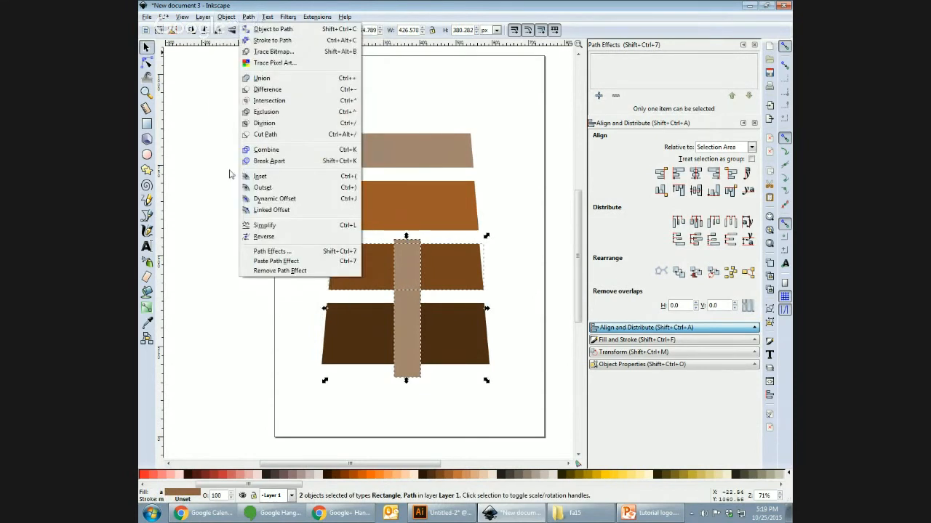
pyautogui.click(267, 89)
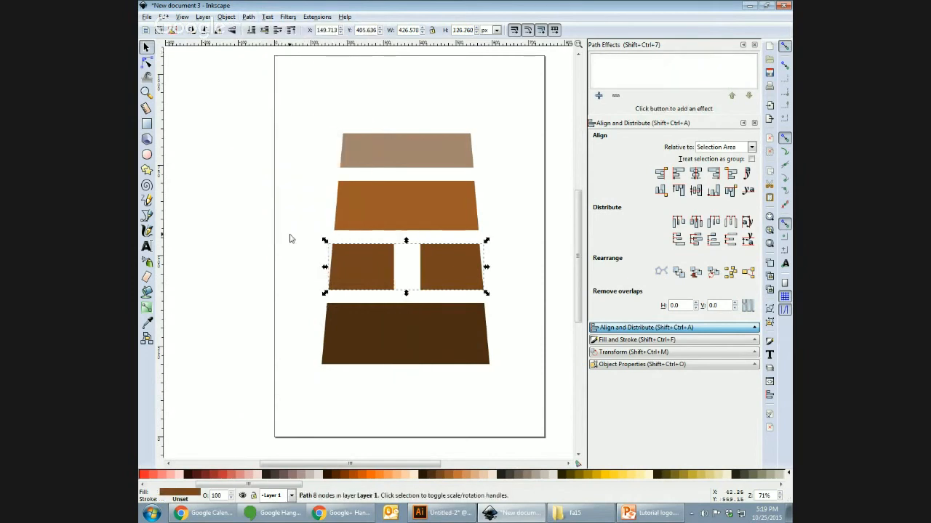
pyautogui.click(290, 237)
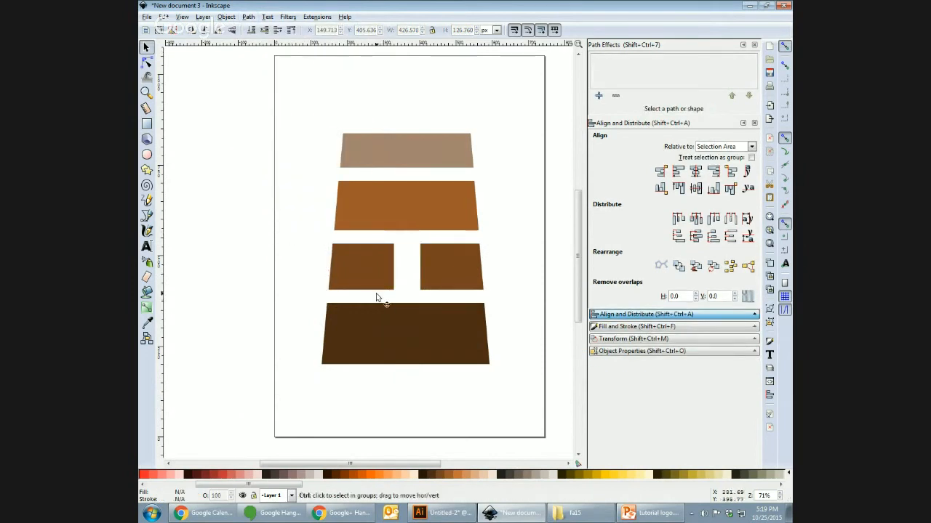
pyautogui.hotkey('ctrl', 'z')
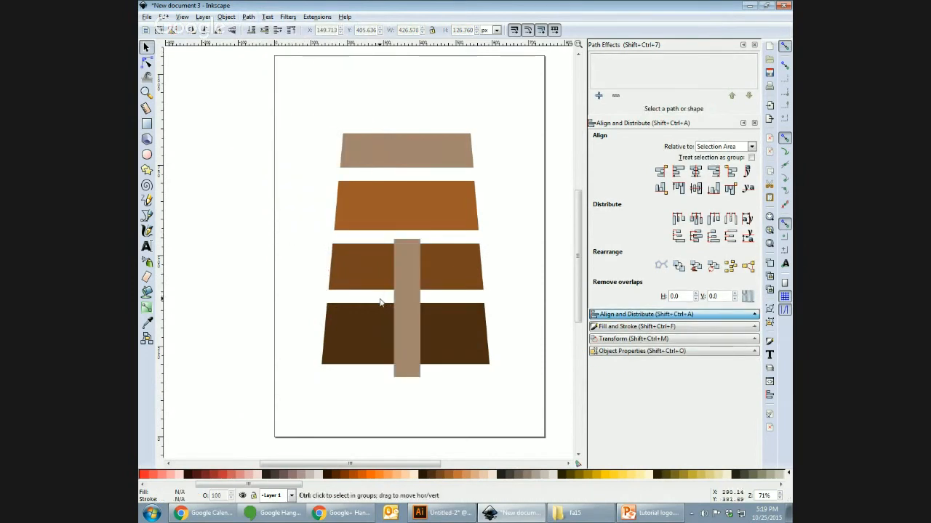
# Copy the vertical bar, and cut the original out of the third stripe with Difference.
pyautogui.click(403, 298)
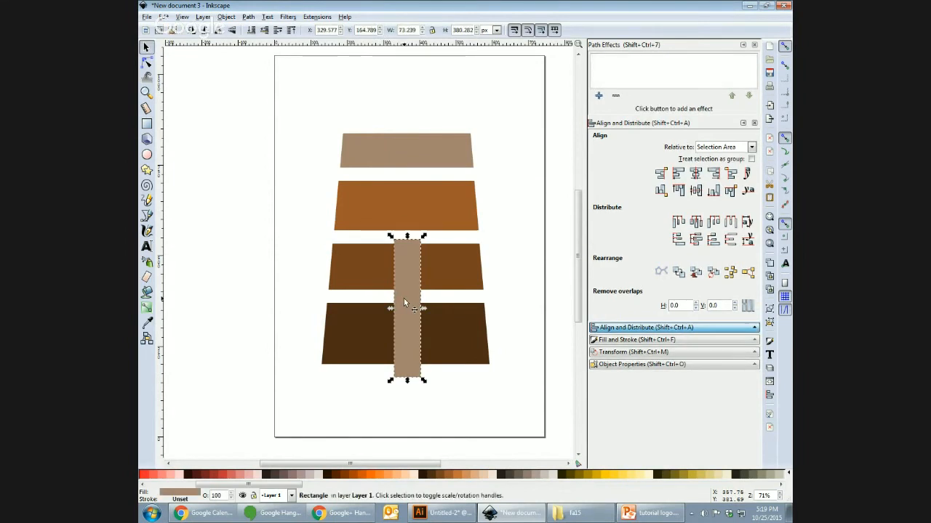
pyautogui.keyDown('shift'); pyautogui.click(355, 267); pyautogui.keyUp('shift')
pyautogui.click(248, 17)
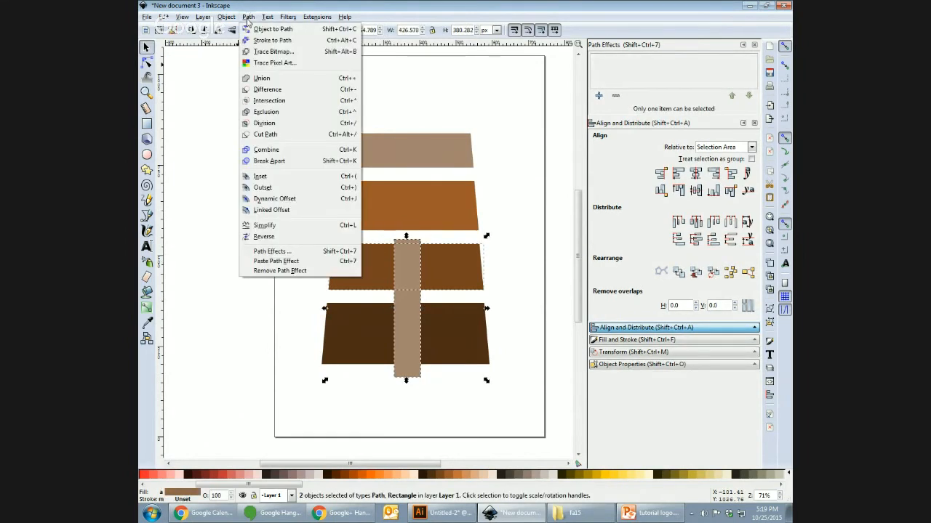
pyautogui.click(271, 90)
# Paste the bar copy over the middle of the bottom stripe and cut it out of that stripe with Difference.
pyautogui.hotkey('ctrl', 'v')
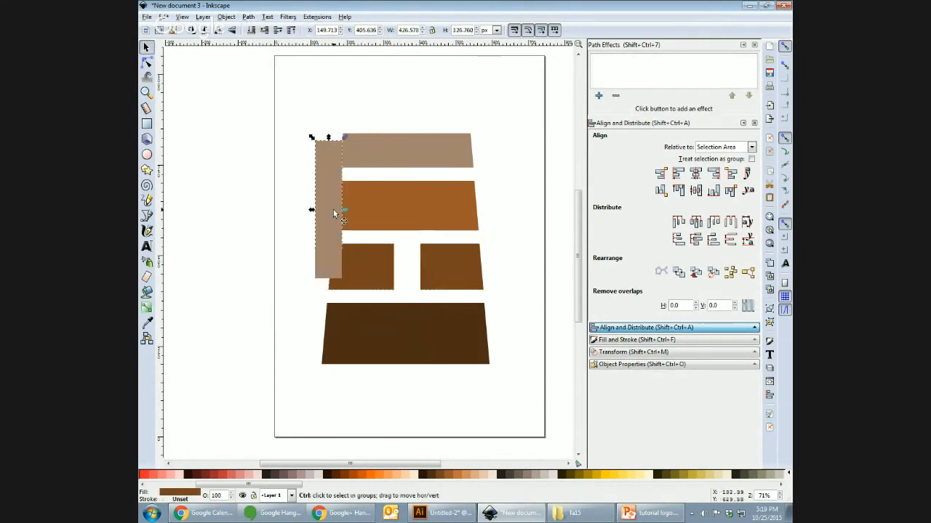
pyautogui.moveTo(317, 215); pyautogui.dragTo(400, 370)
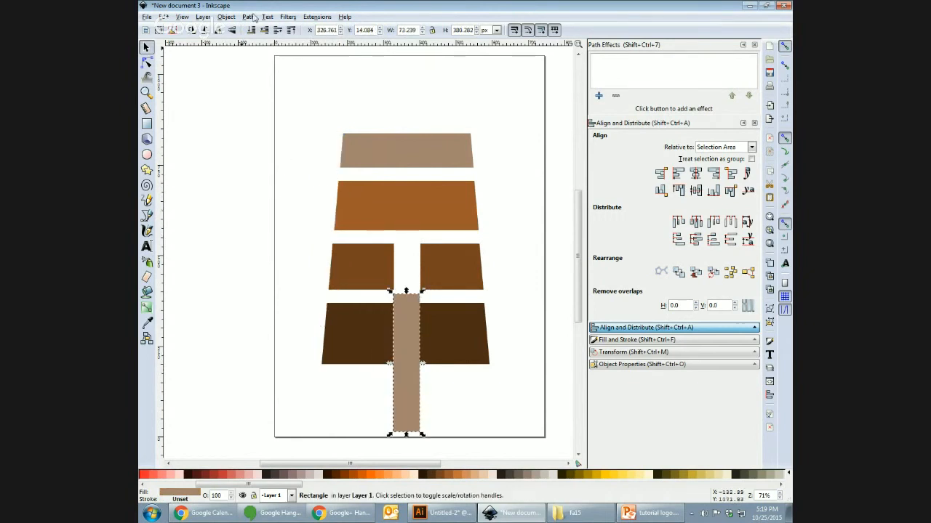
pyautogui.keyDown('shift'); pyautogui.click(359, 350); pyautogui.keyUp('shift')
pyautogui.click(247, 17)
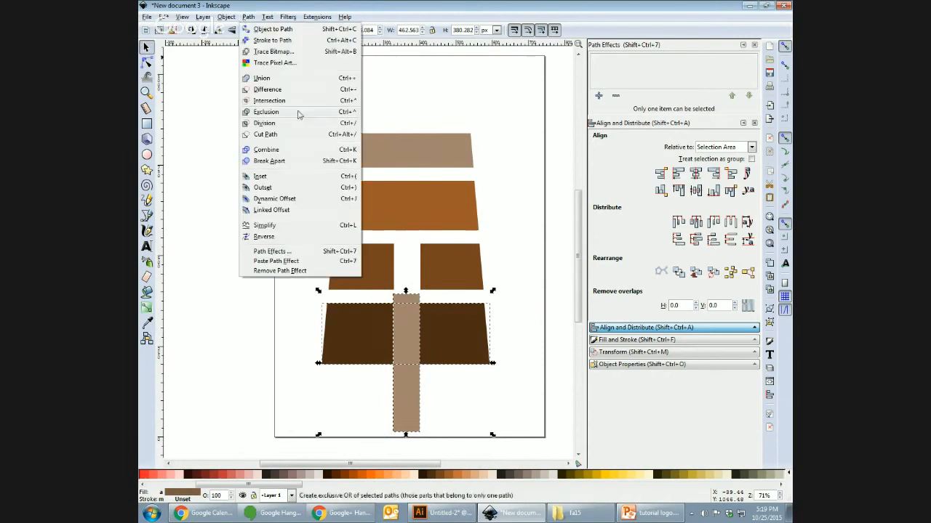
pyautogui.click(291, 91)
pyautogui.click(275, 242)
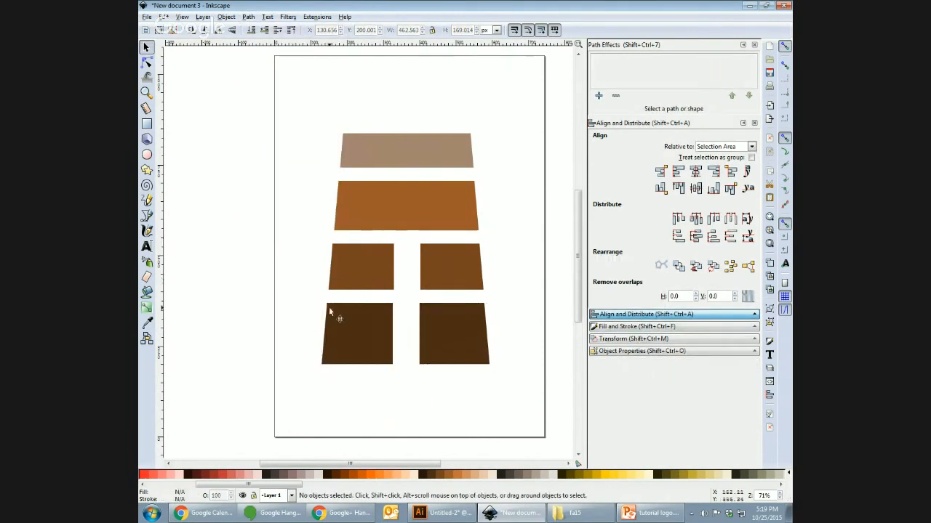
# Break the cut bottom stripe apart into two separate halves and deselect them.
pyautogui.click(385, 351)
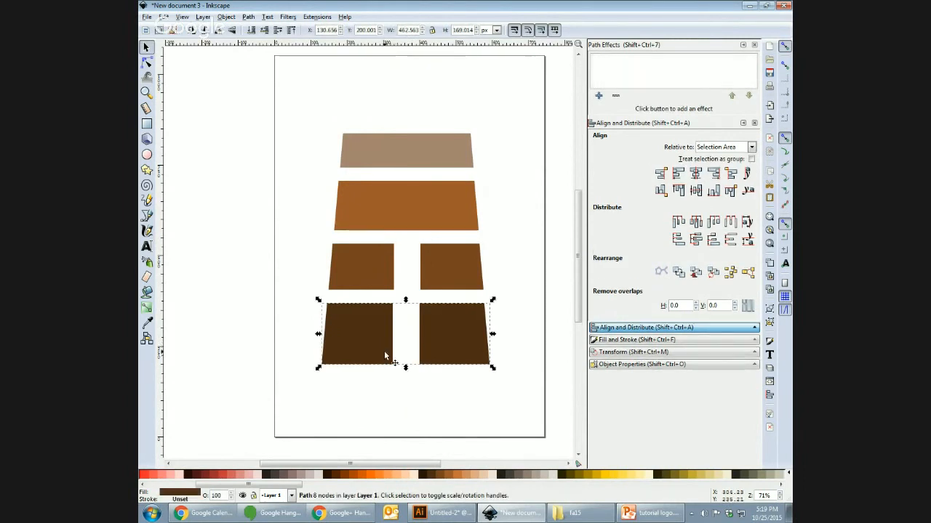
pyautogui.click(226, 16)
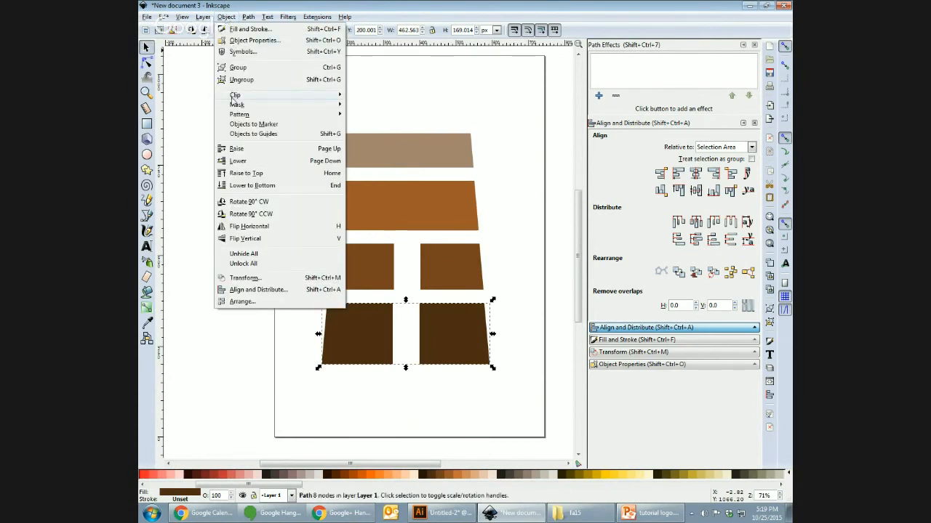
pyautogui.click(248, 17)
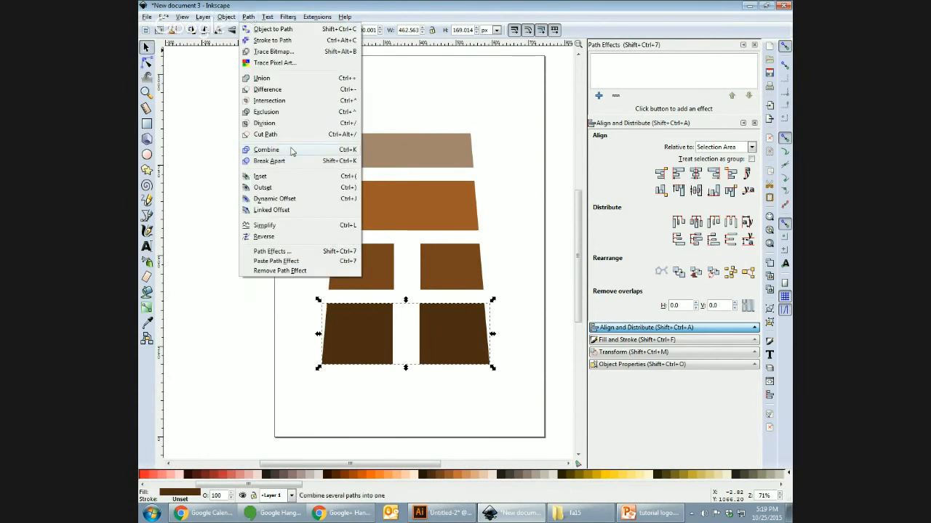
pyautogui.click(291, 149)
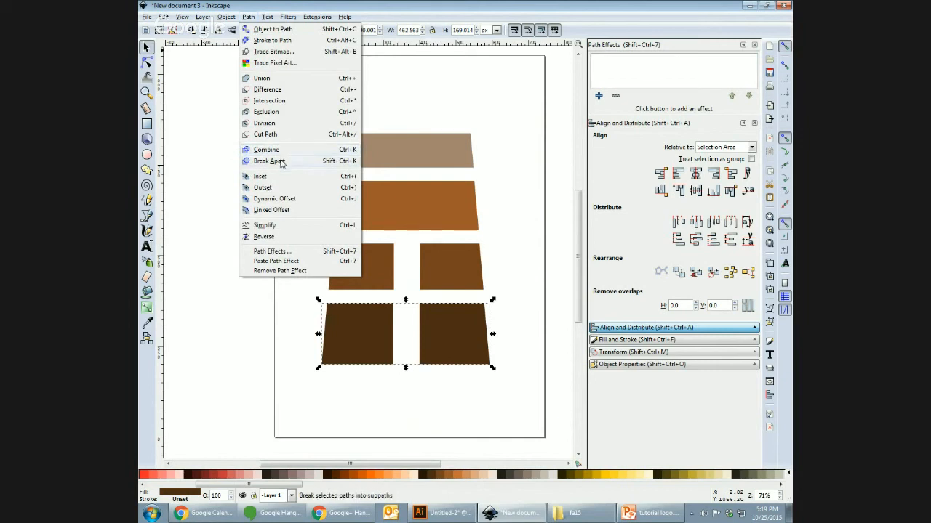
pyautogui.click(283, 160)
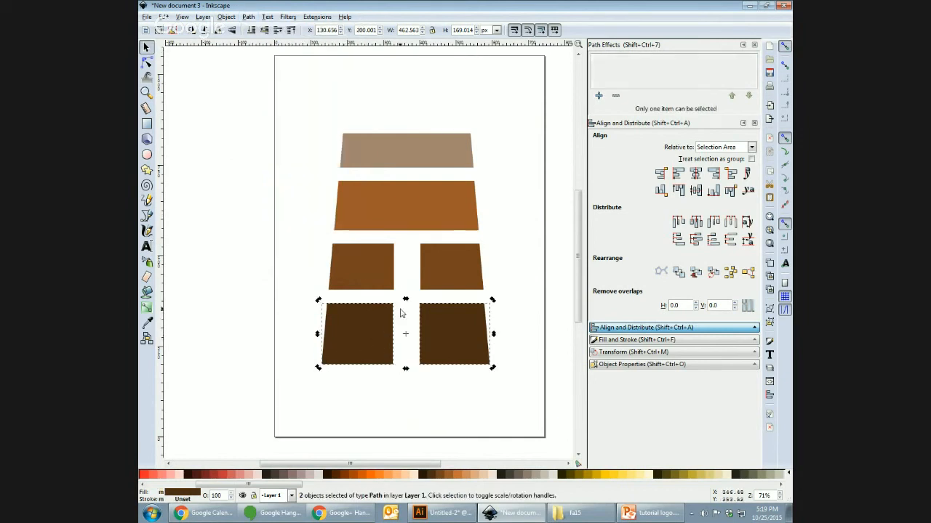
pyautogui.press('Escape')
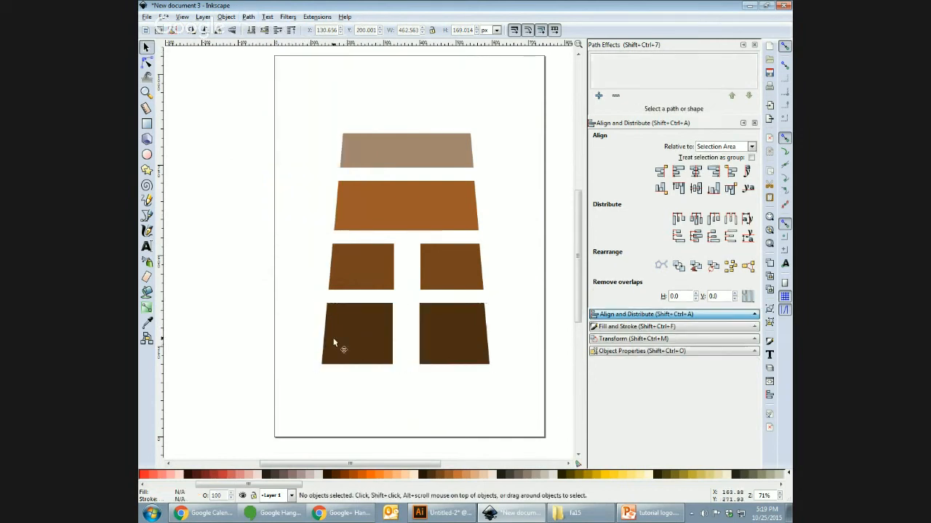
# Stretch the inner edges of both bottom-stripe halves towards the middle to narrow the vertical gap to about half.
pyautogui.click(360, 333)
pyautogui.moveTo(396, 335); pyautogui.dragTo(408, 333)
pyautogui.click(434, 336)
# Break the third stripe apart and stretch both halves inward to match the gap below, the right half about 196 px wide.
pyautogui.click(429, 273)
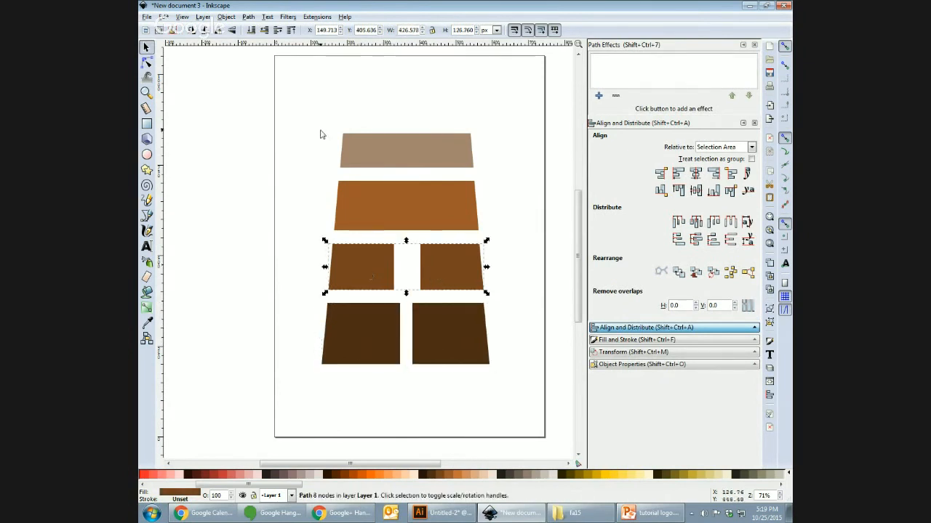
pyautogui.click(248, 16)
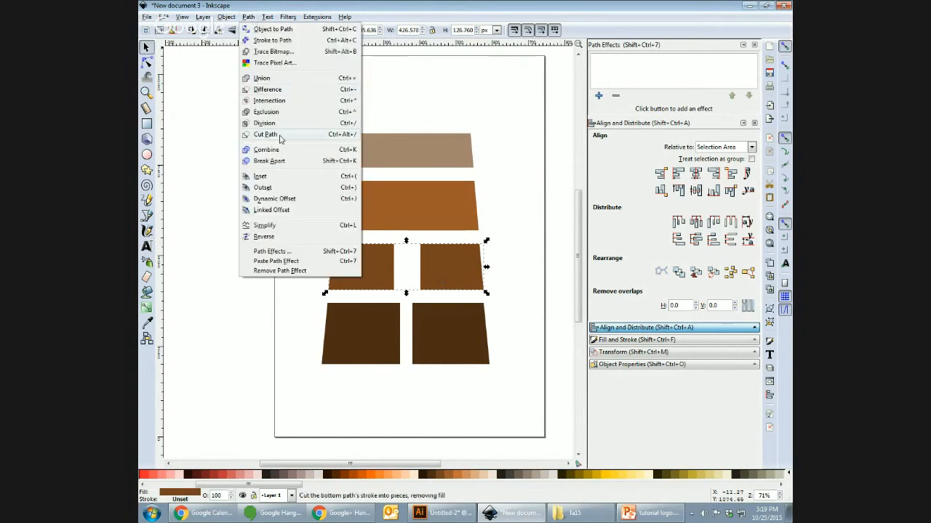
pyautogui.click(280, 161)
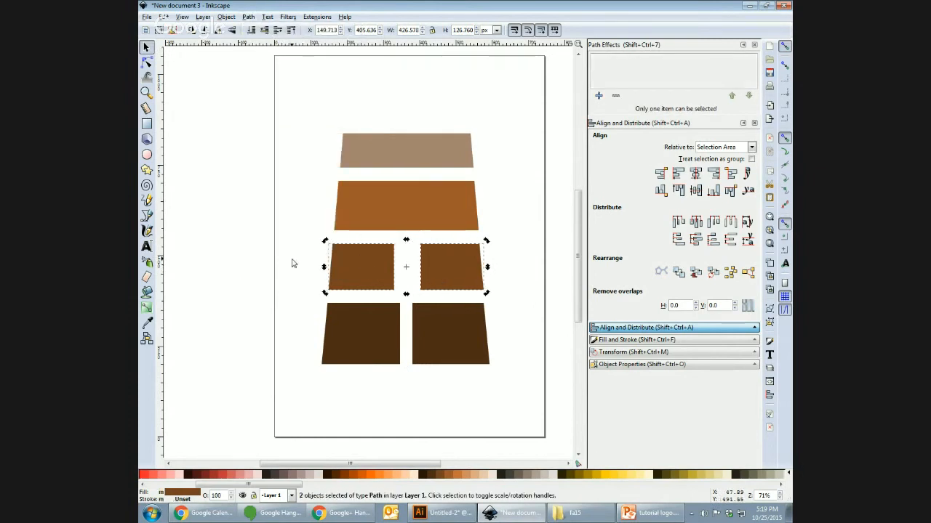
pyautogui.click(352, 267)
pyautogui.moveTo(398, 268); pyautogui.dragTo(412, 269)
pyautogui.click(434, 265)
pyautogui.click(259, 289)
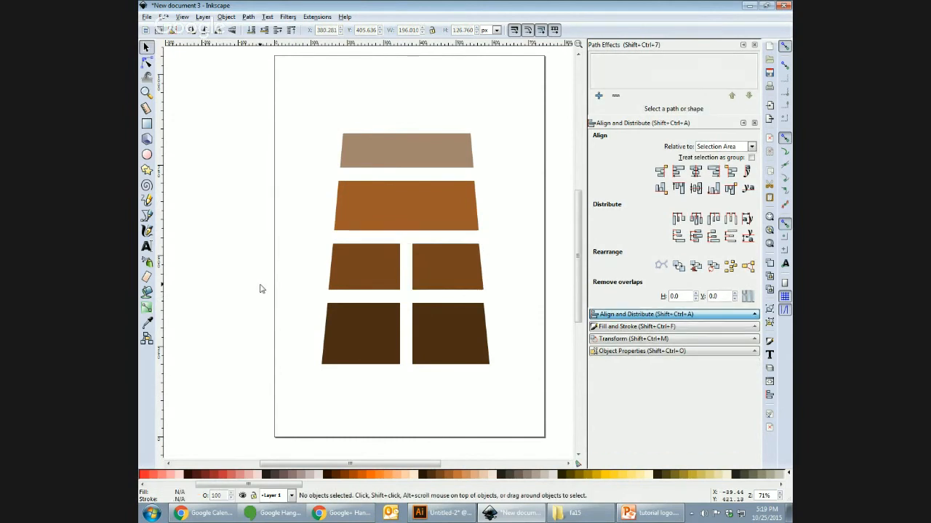
# Add the text ALLBASE below the bottom stripe.
pyautogui.click(148, 247)
pyautogui.moveTo(327, 381); pyautogui.dragTo(393, 415)
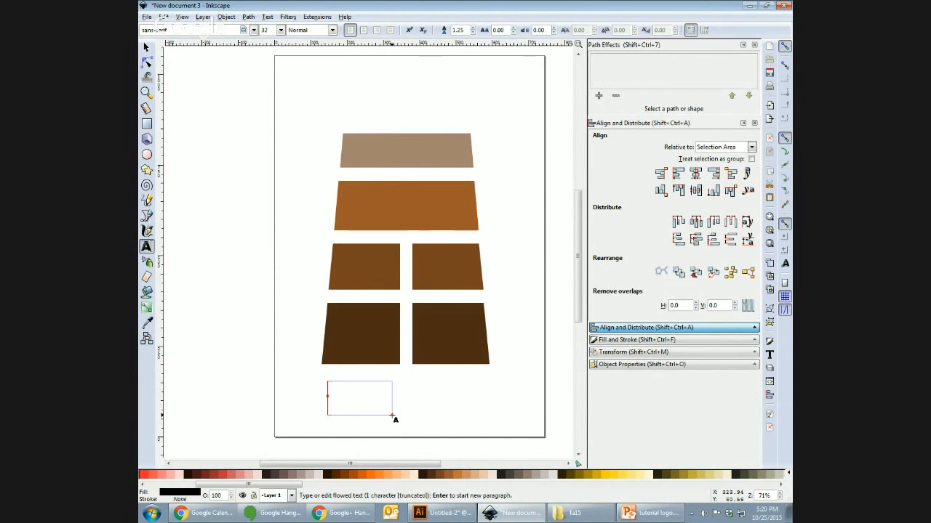
pyautogui.click(356, 391)
pyautogui.write('ALL')
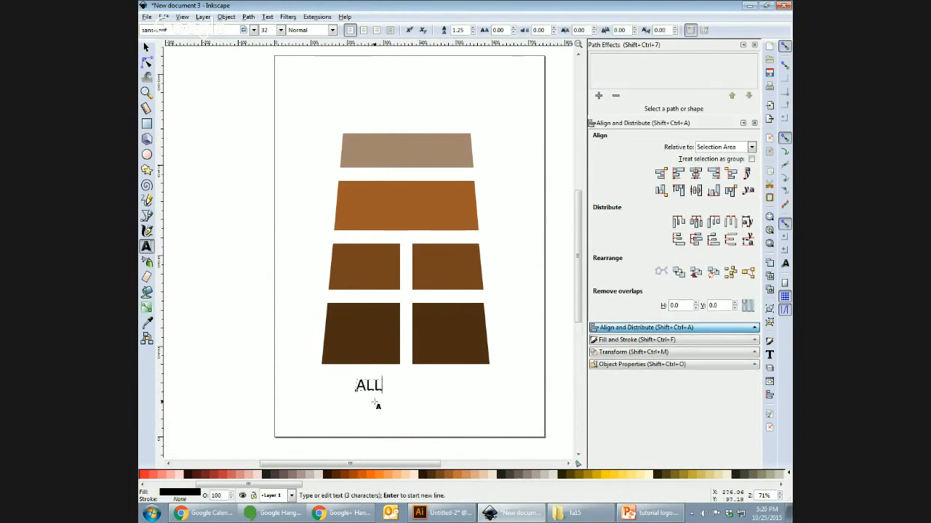
pyautogui.write('BASE')
pyautogui.press('Escape')
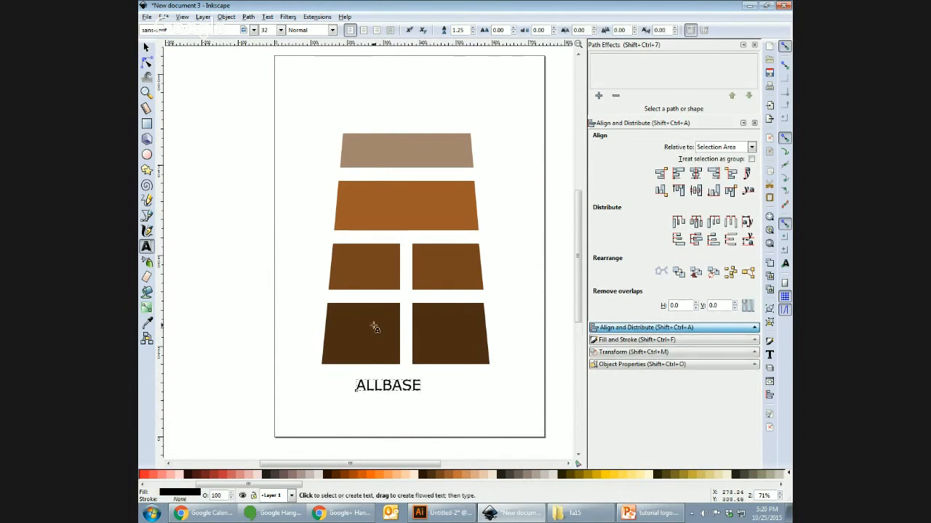
# Enlarge the ALLBASE text to about 464 by 79 px so it spans the width of the bottom stripe, and deselect it.
pyautogui.click(146, 47)
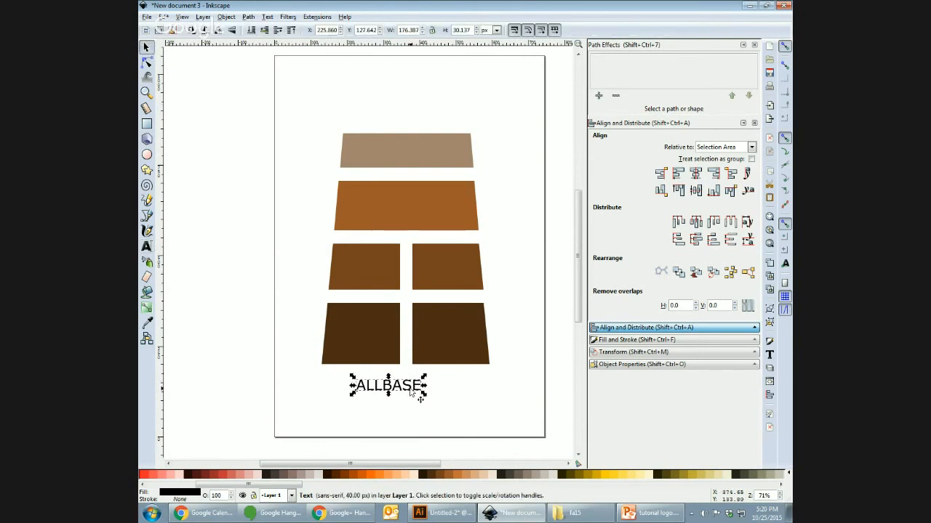
pyautogui.moveTo(416, 395); pyautogui.dragTo(479, 384)
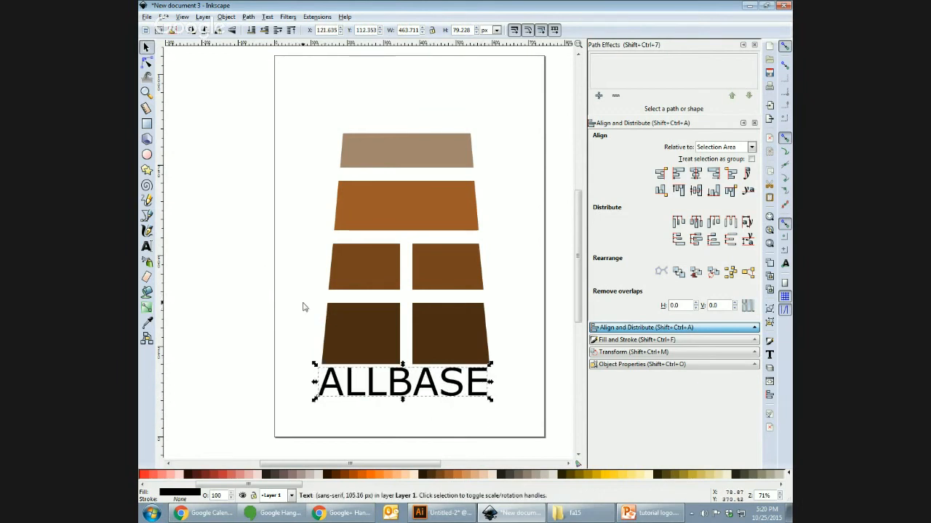
pyautogui.click(269, 178)
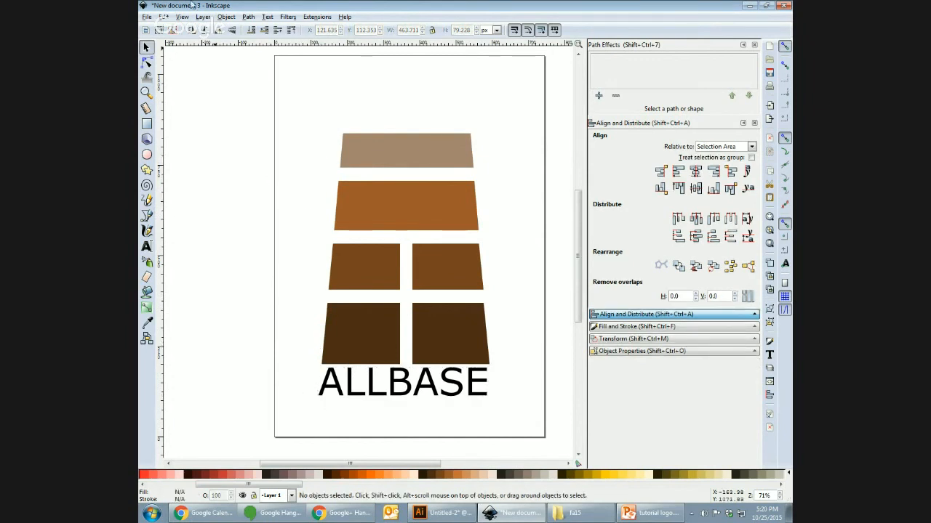
# Examine the file formats offered for saving the drawing, and cancel the save.
pyautogui.click(146, 17)
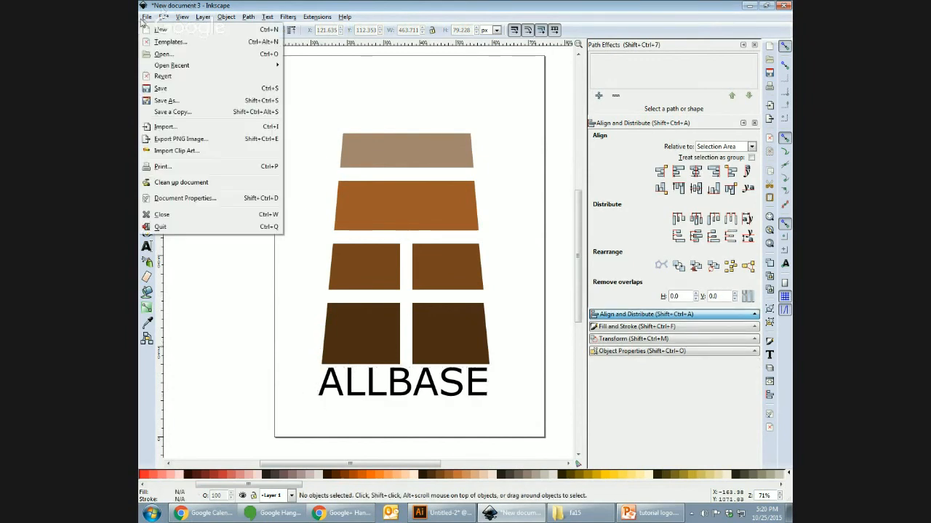
pyautogui.click(185, 101)
pyautogui.click(342, 214)
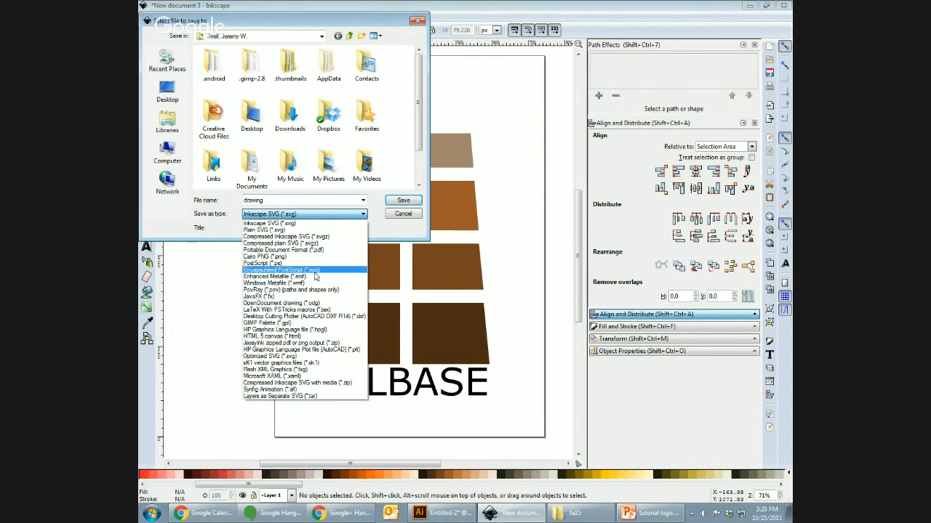
pyautogui.click(408, 237)
pyautogui.click(406, 213)
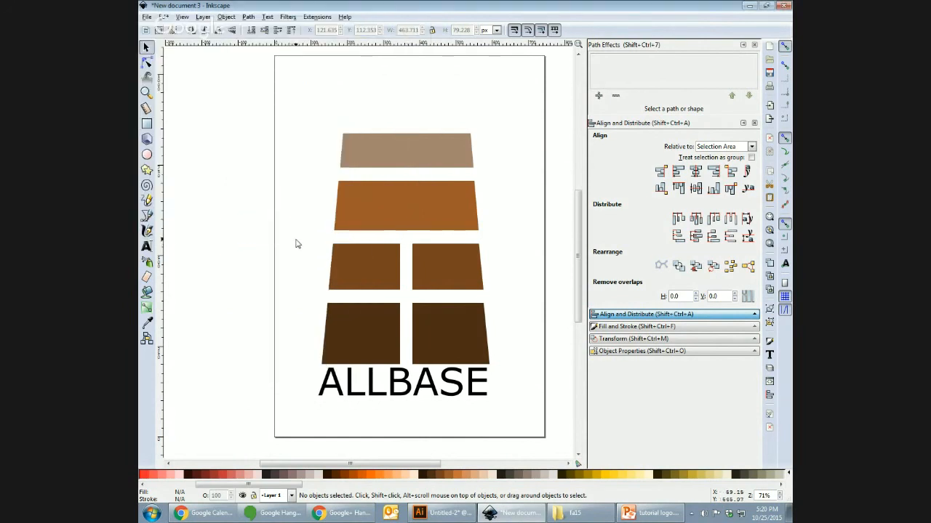
# Move the ALLBASE text to about X 130, Y 107 px, centred beneath the stripes, and deselect it.
pyautogui.click(412, 385)
pyautogui.moveTo(415, 388); pyautogui.dragTo(421, 390)
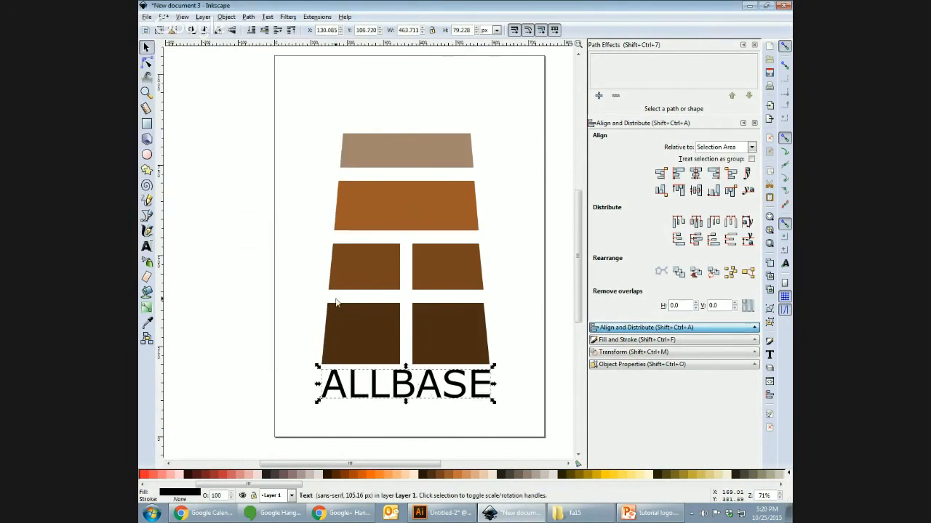
pyautogui.click(306, 258)
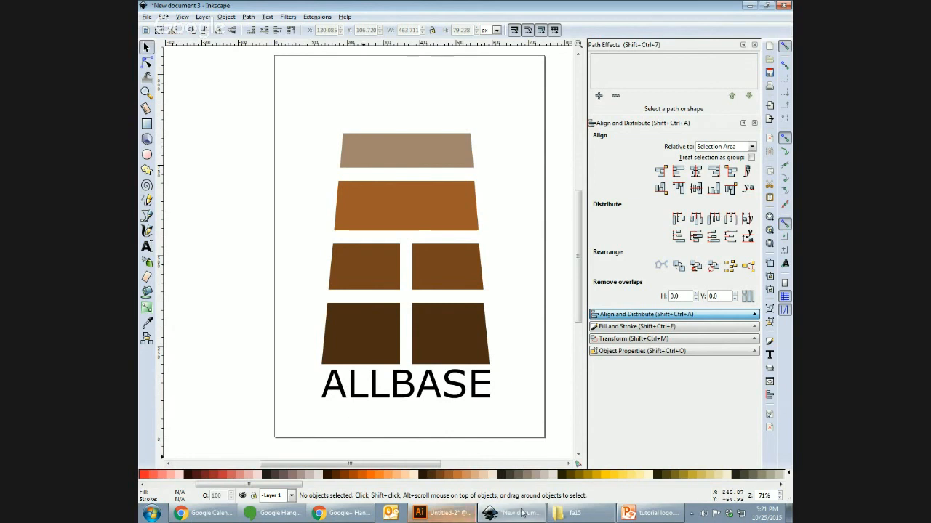
pyautogui.moveTo(518, 515)
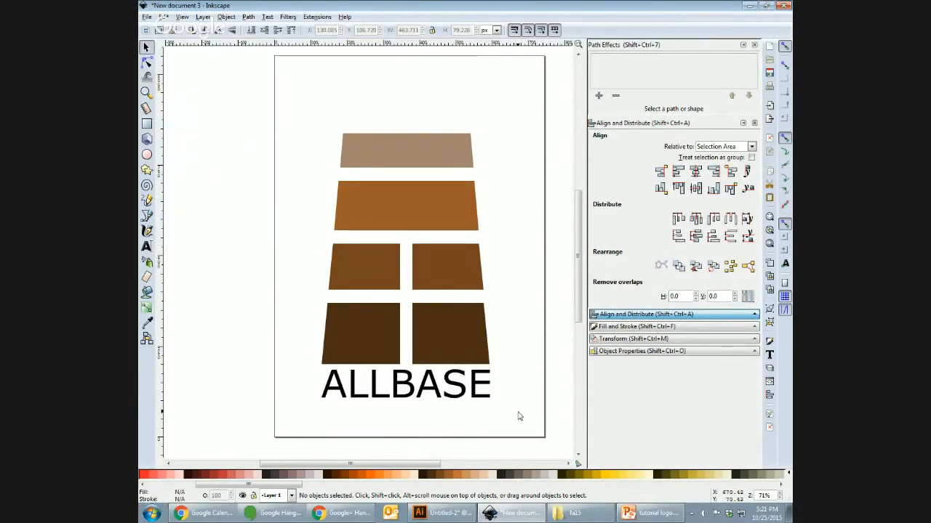
pyautogui.click(264, 518)
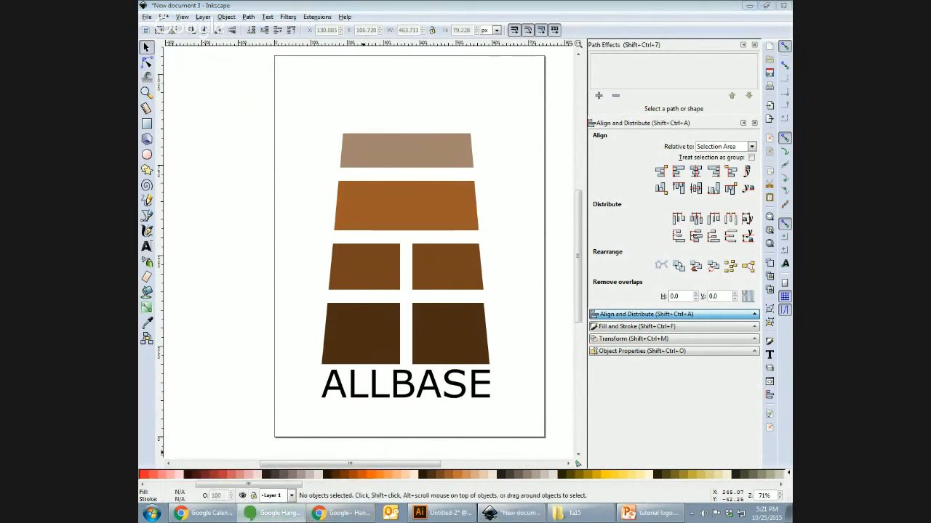